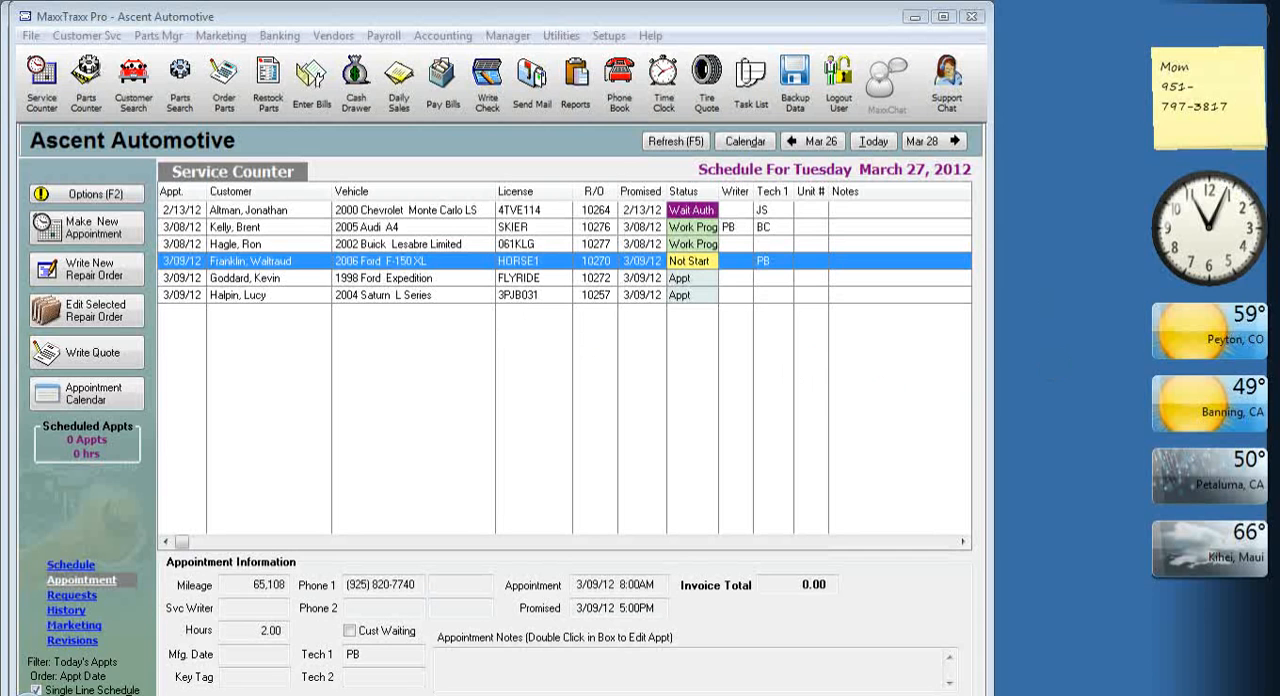
Open the repair order for the 2006 Ford F-150 XL and add the TOW labor service from the labor list.
double_click(418, 261)
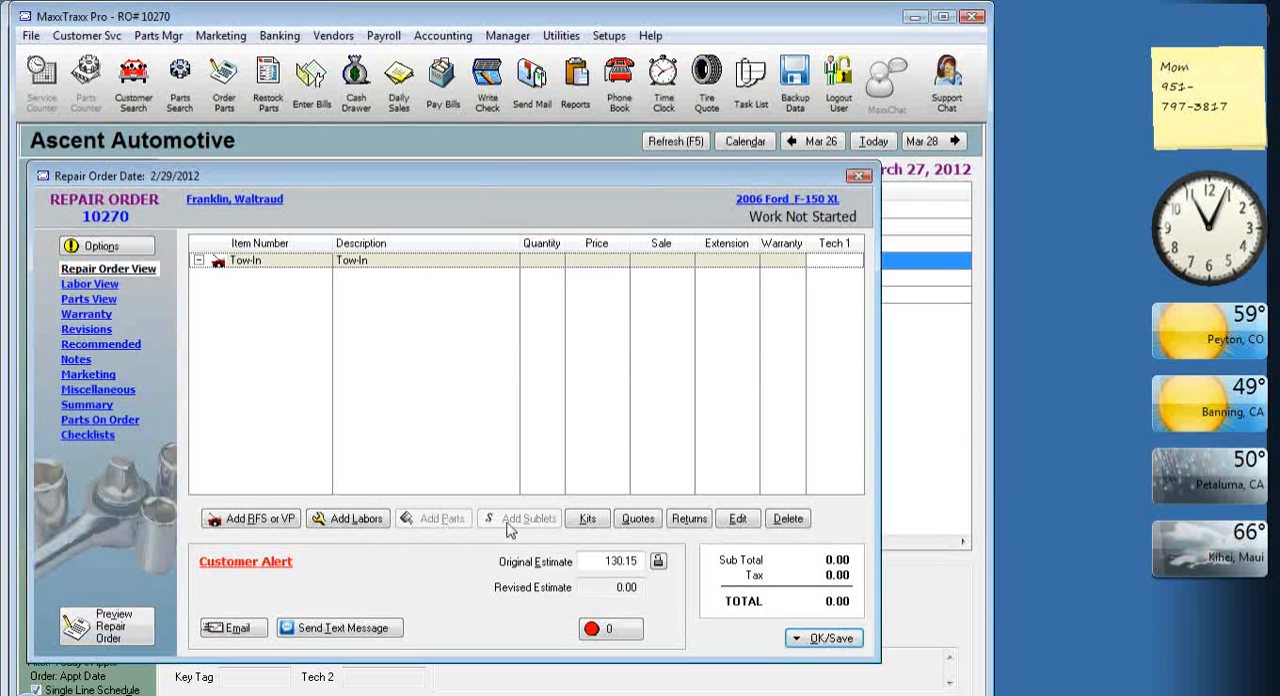
click(370, 522)
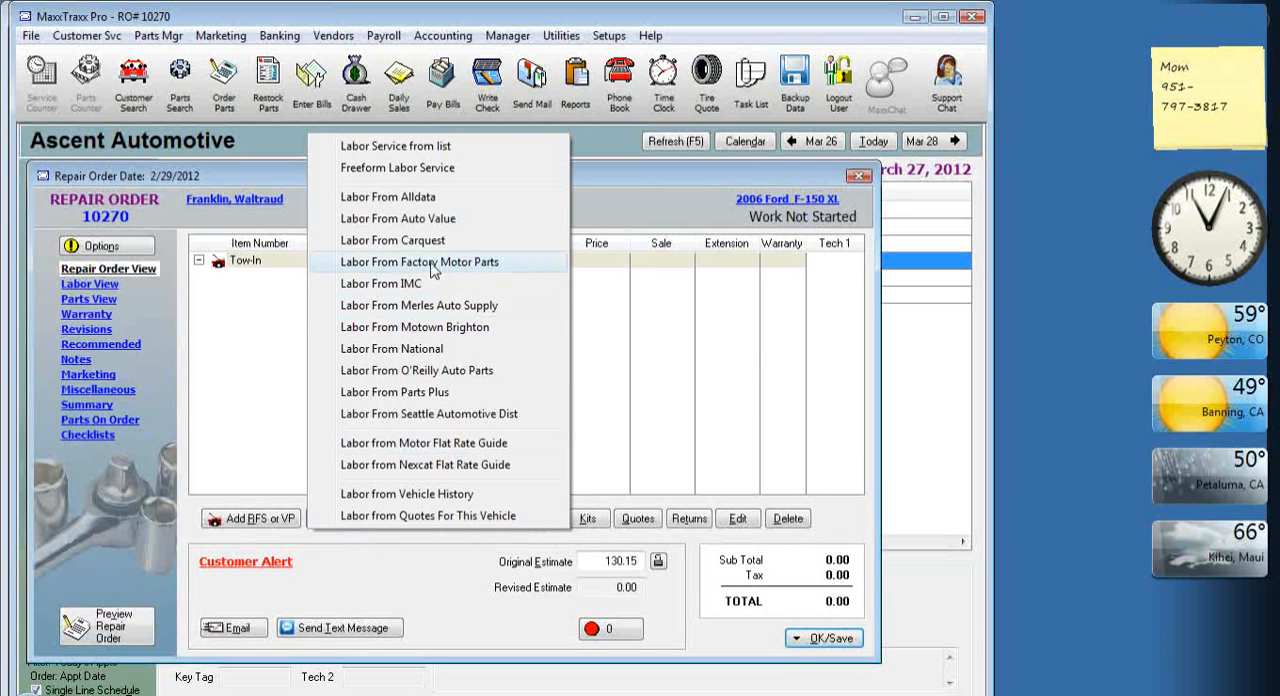
click(464, 149)
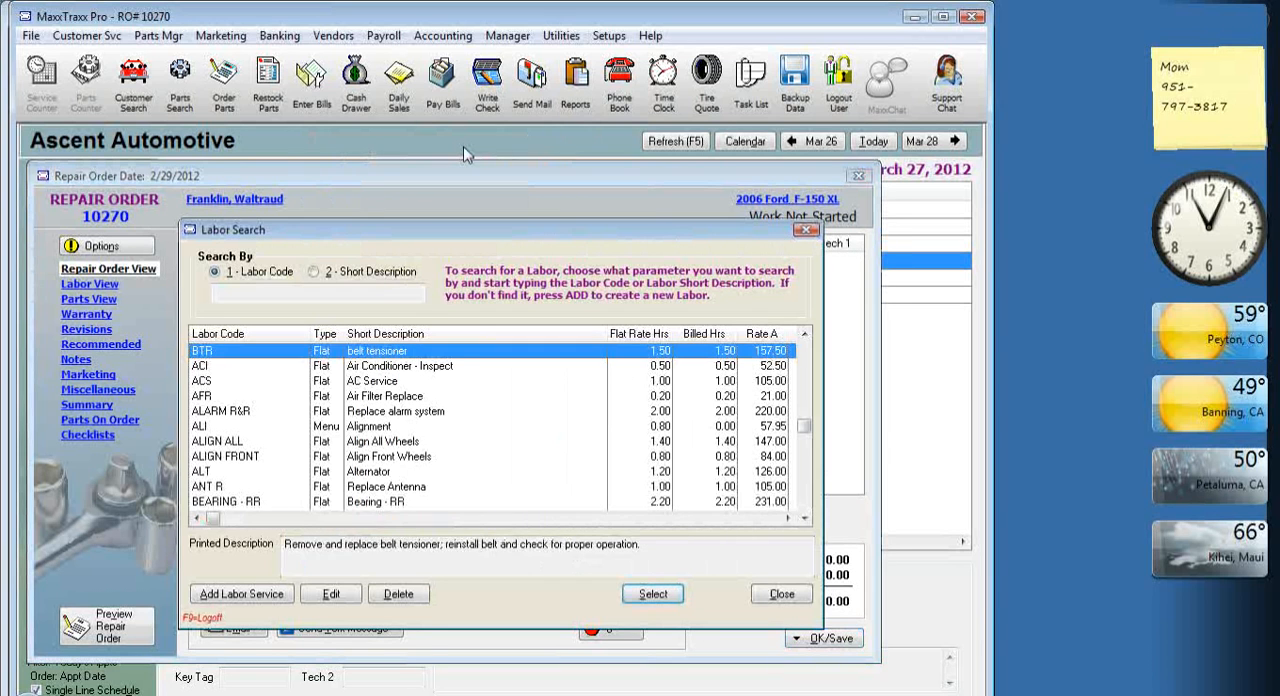
text(t)
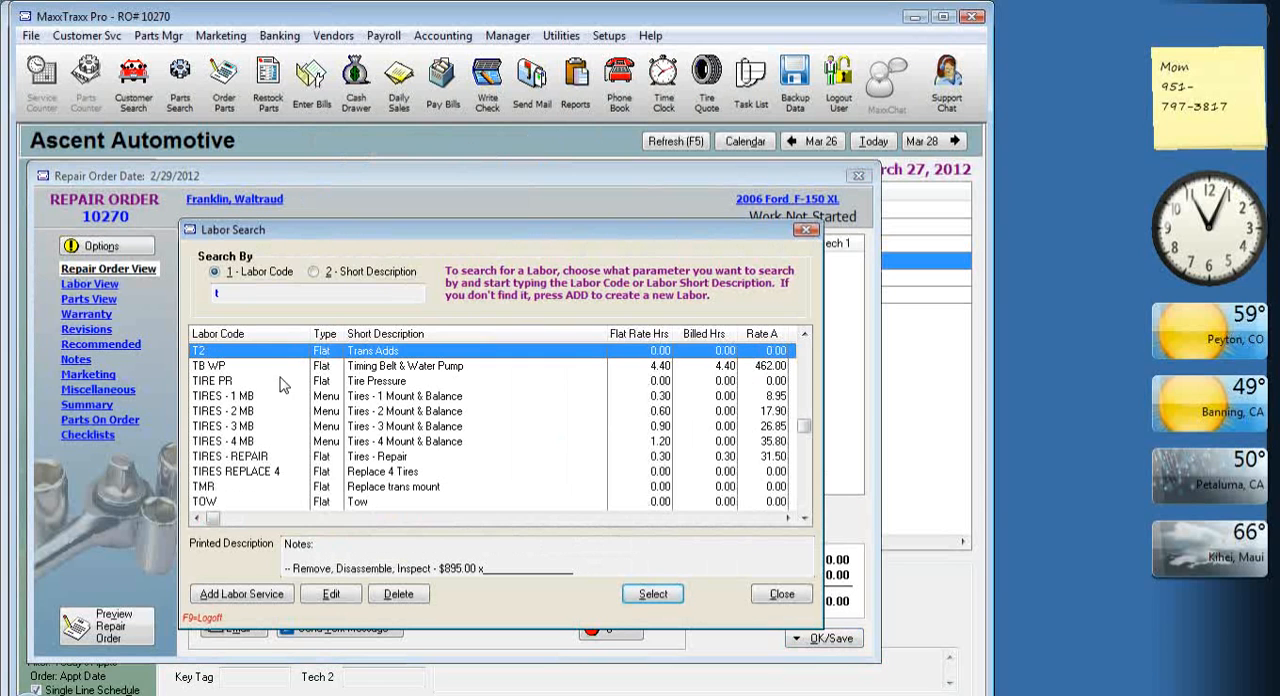
click(363, 502)
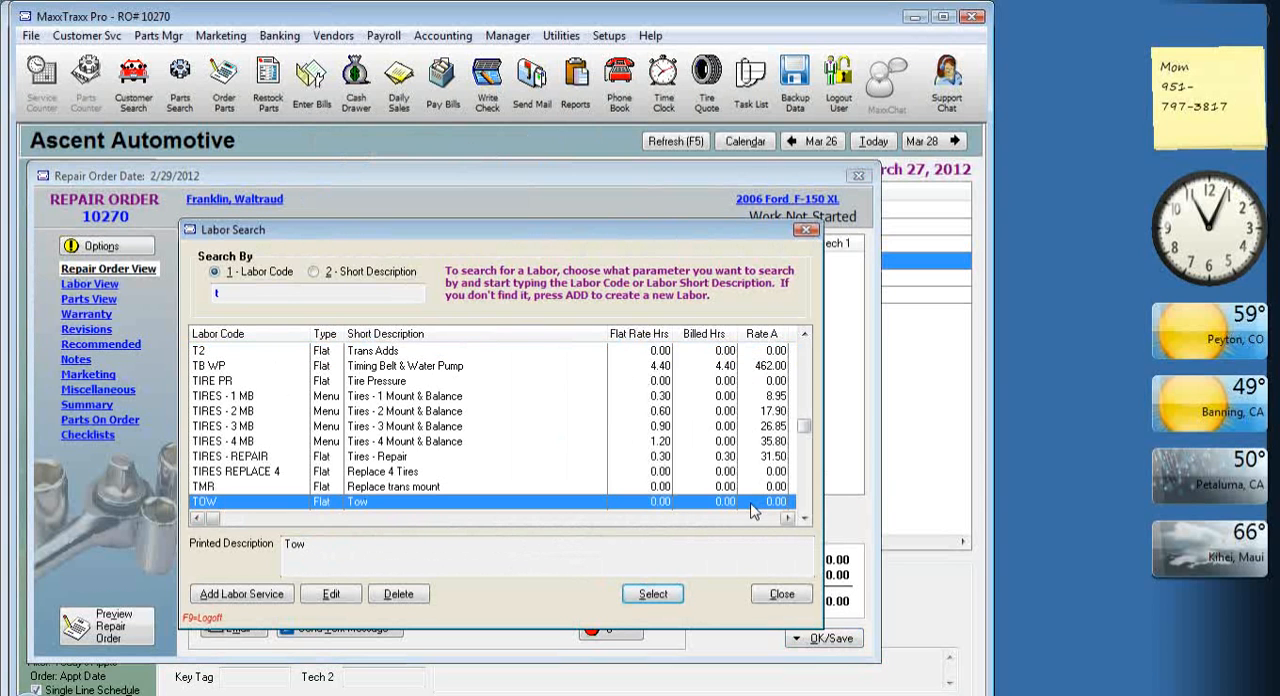
double_click(752, 504)
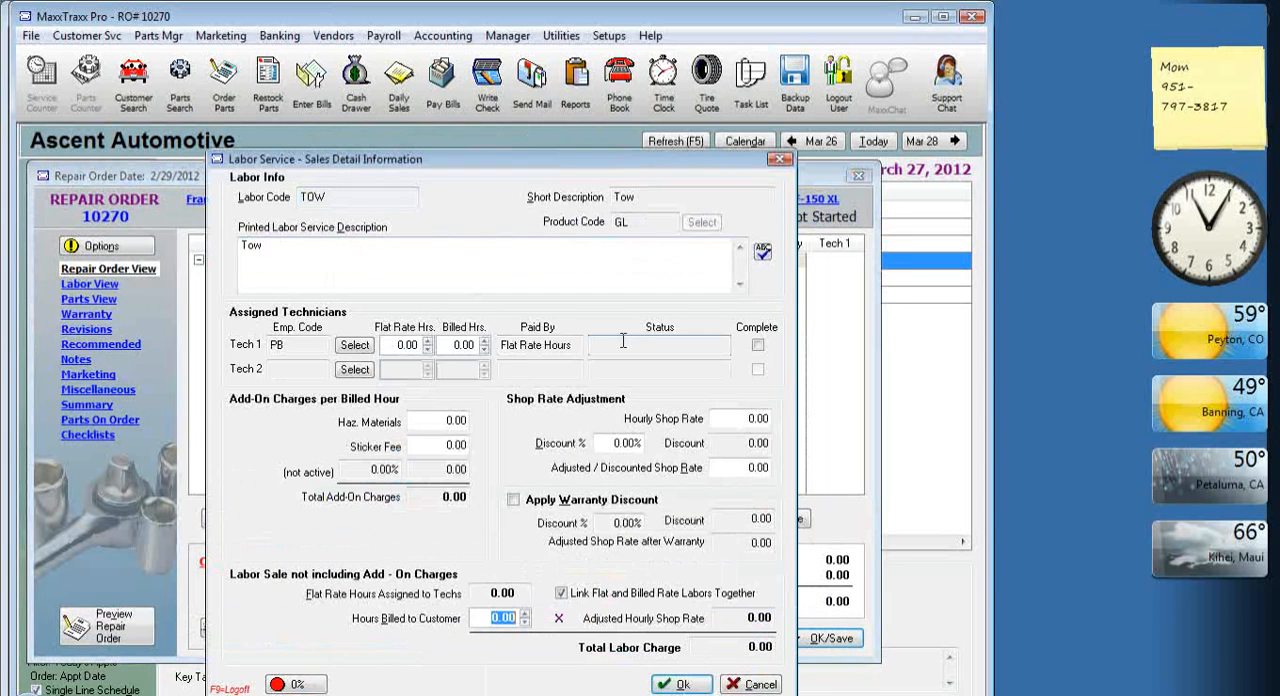
Set Tech 1 on the TOW labor to <N/A> and accept the labor service details.
click(356, 346)
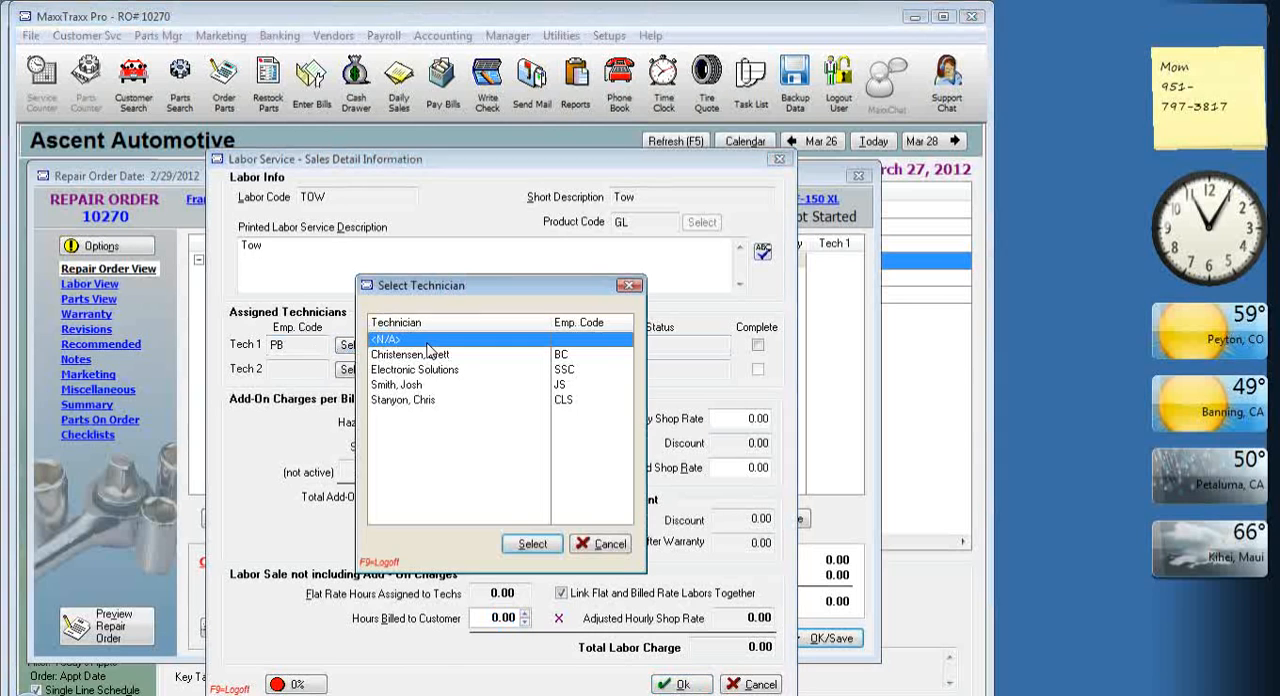
click(532, 543)
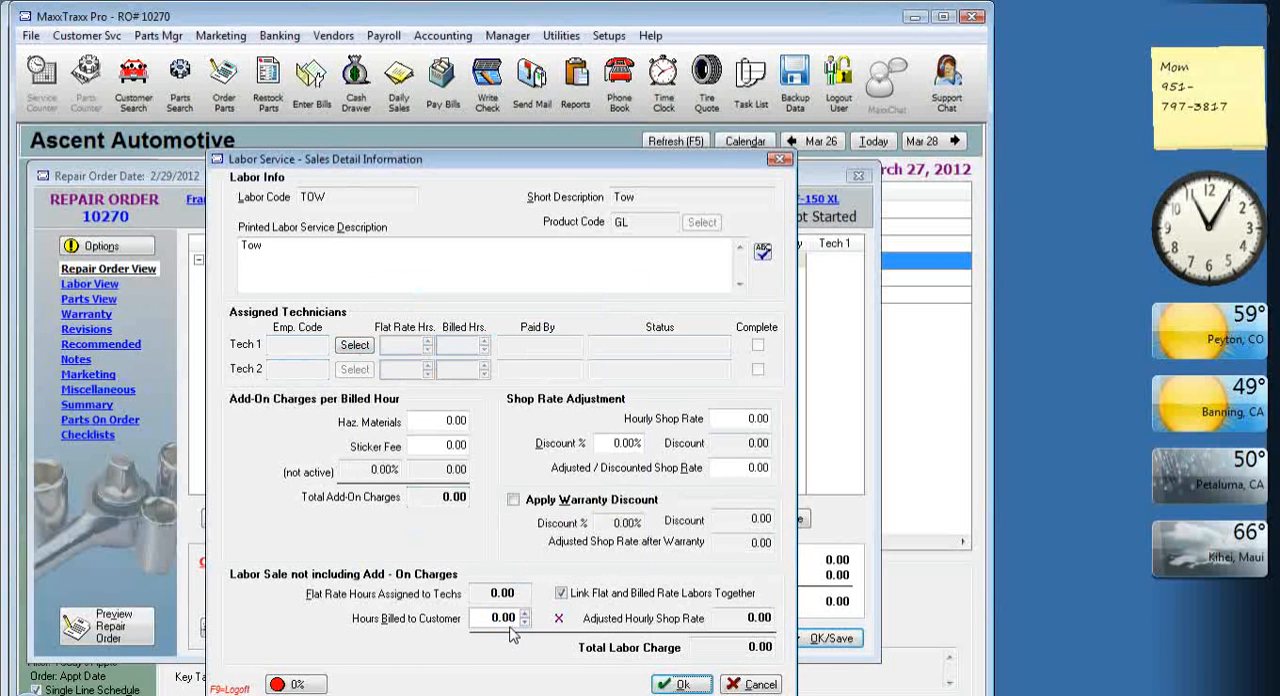
click(668, 688)
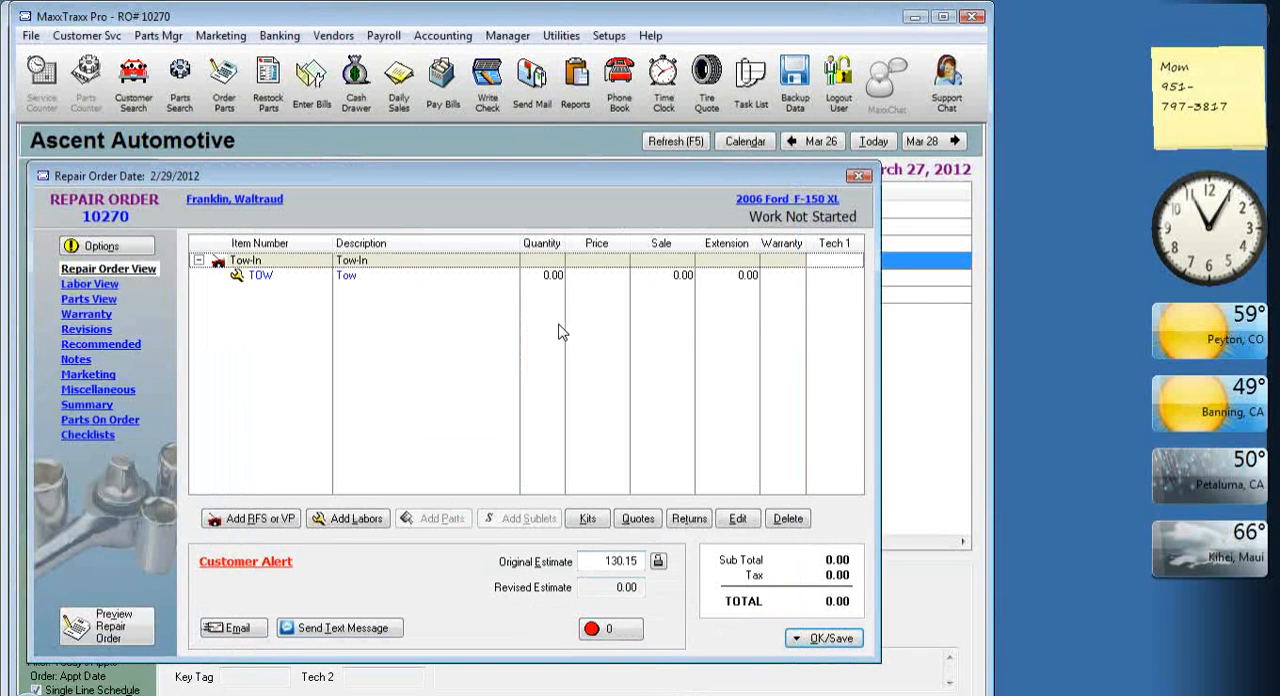
Add the TOWING sublet, Towing Charge, under the Tow labor line.
click(357, 281)
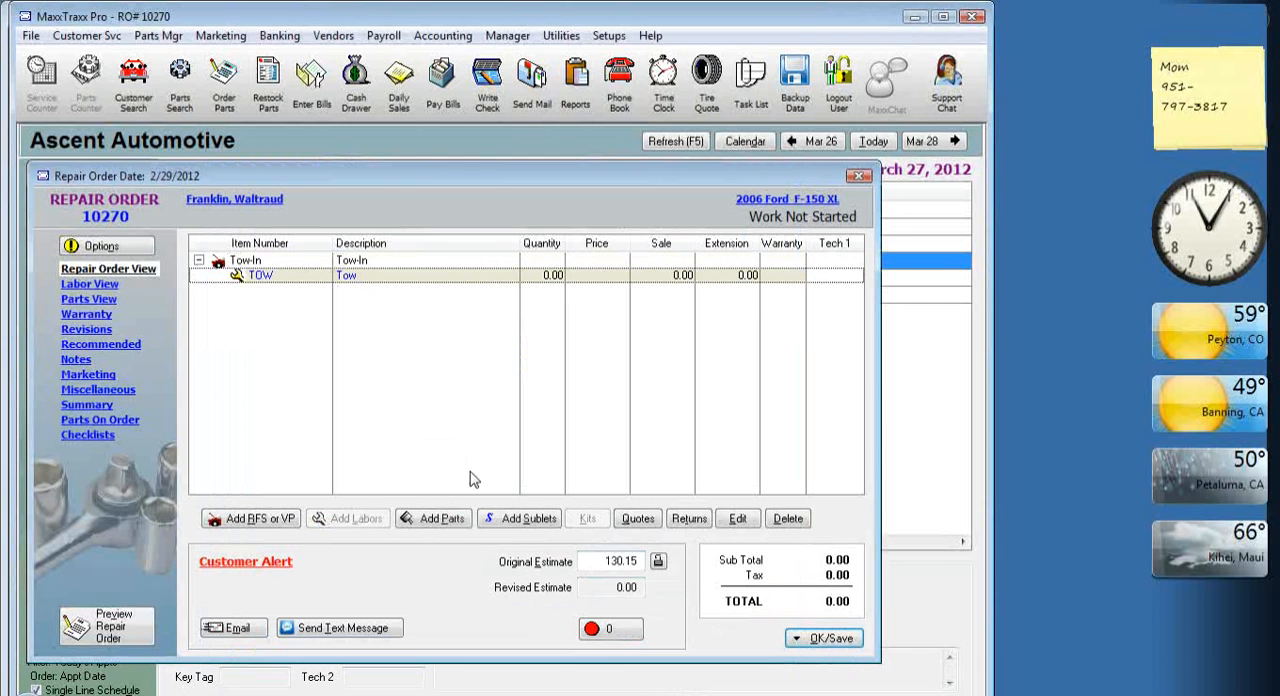
click(546, 527)
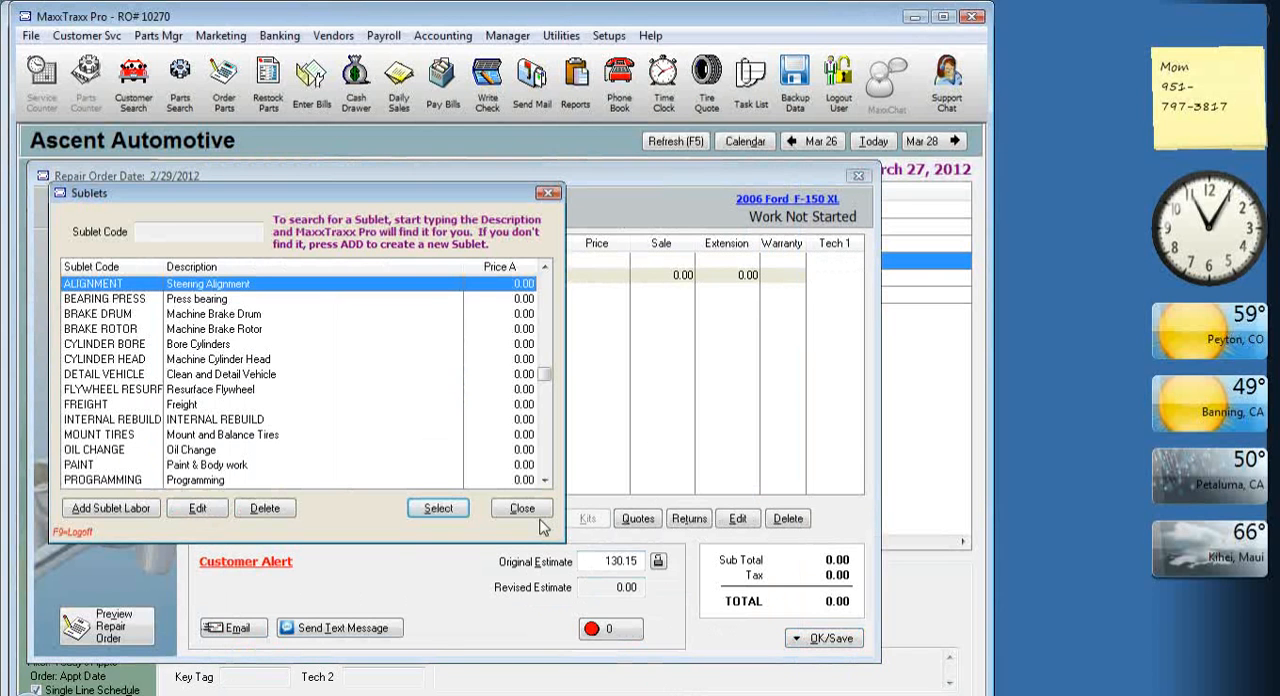
click(546, 466)
click(105, 437)
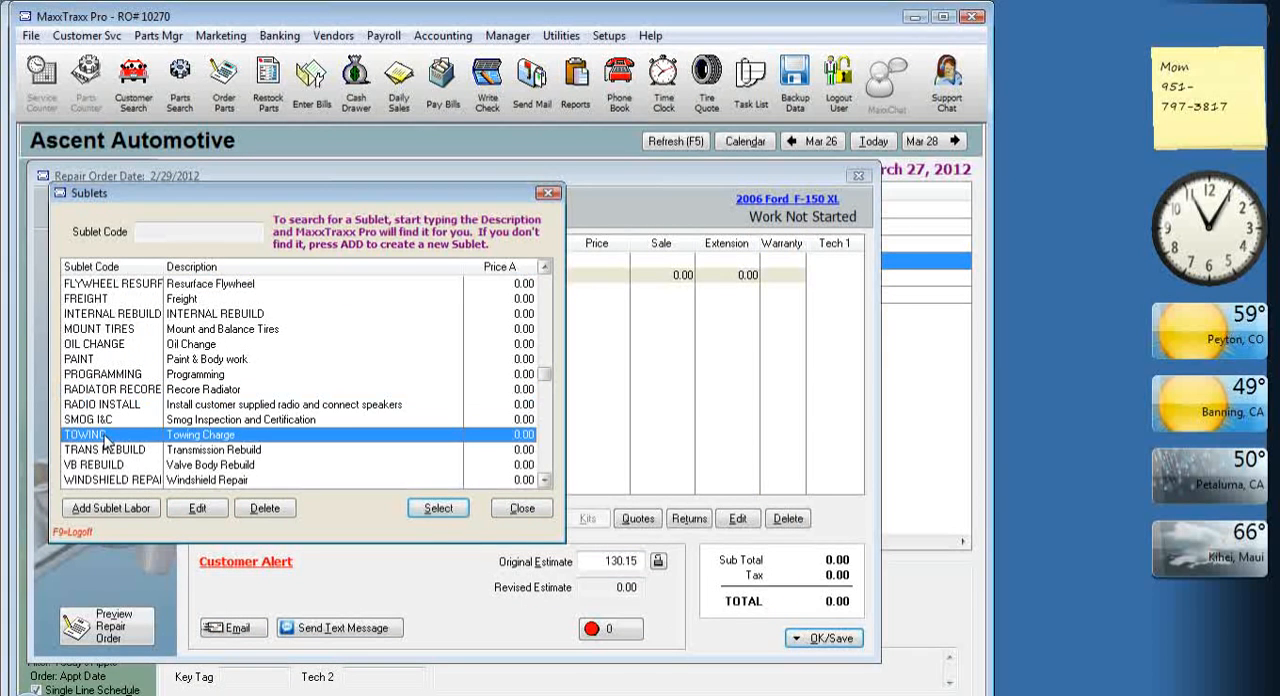
double_click(105, 437)
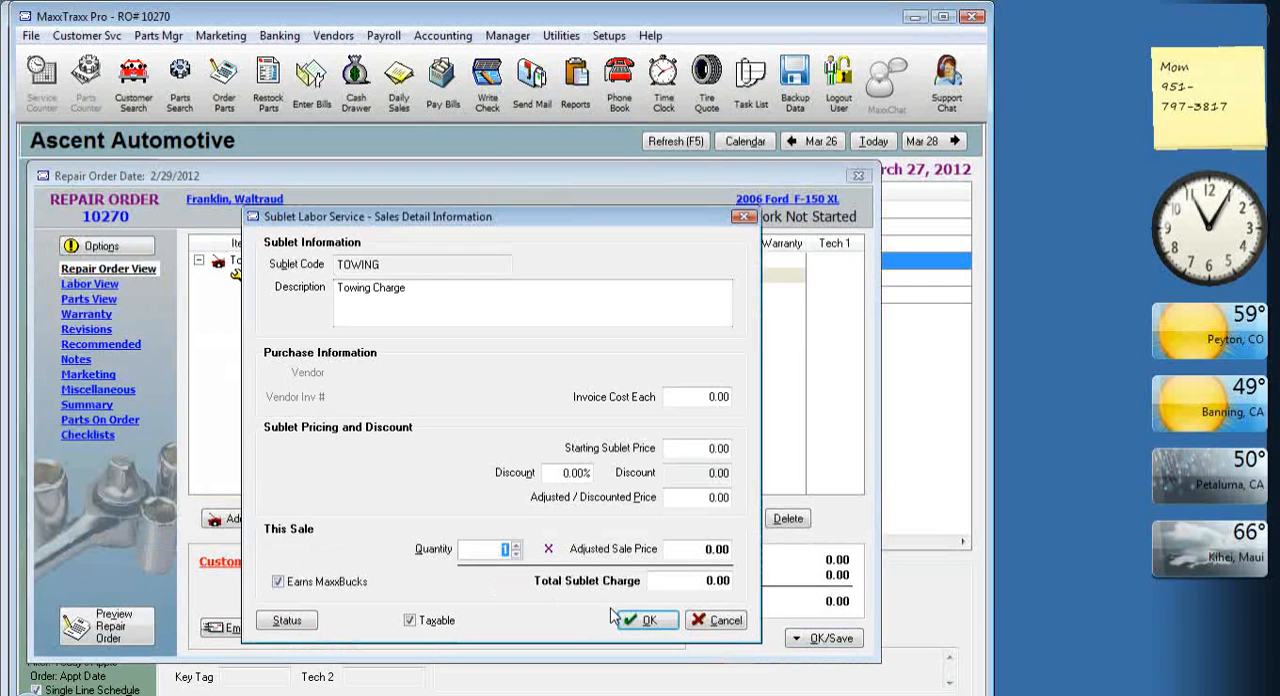
Set the towing sublet's invoice cost to 50.00 and starting sublet price to 60.00, and accept it.
click(718, 397)
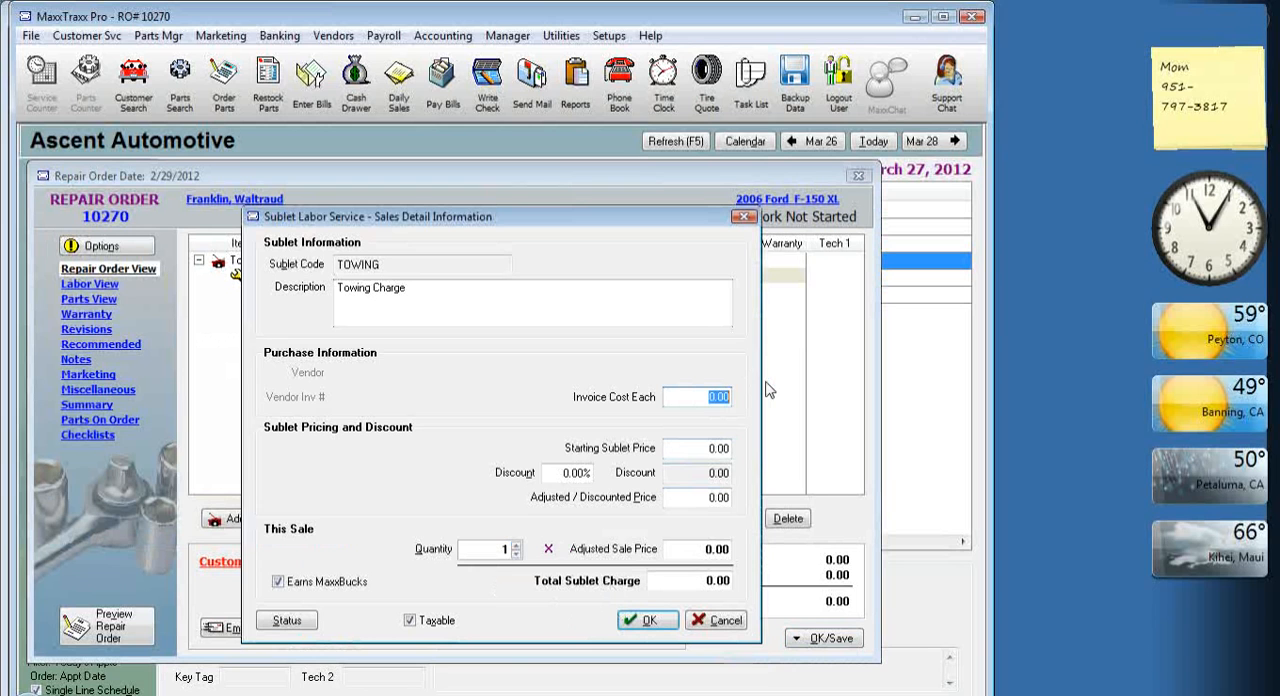
text(50)
key(Tab)
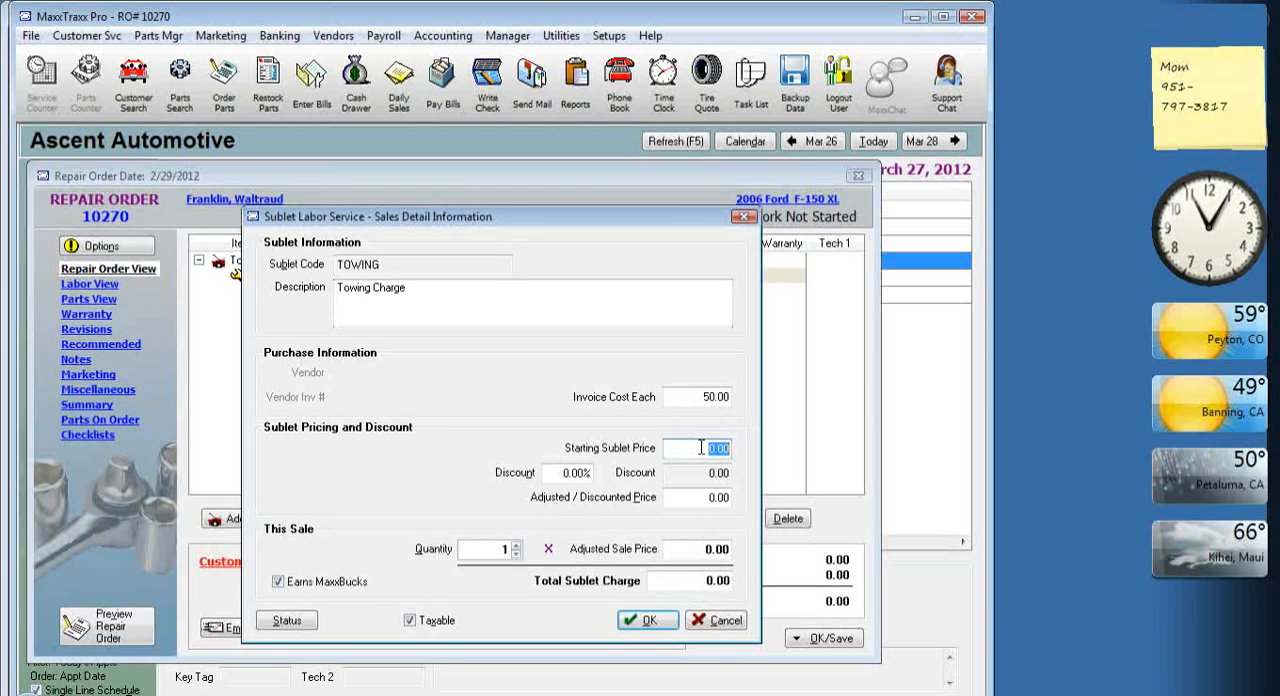
text(60)
key(Tab)
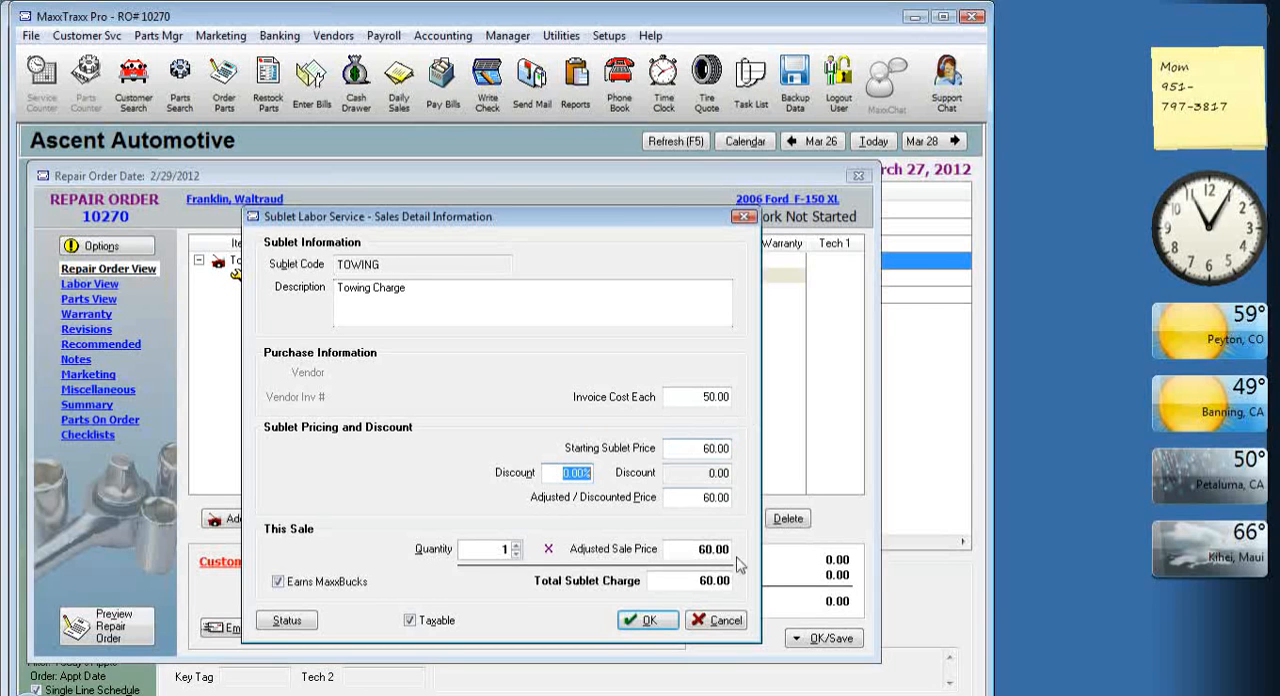
click(660, 622)
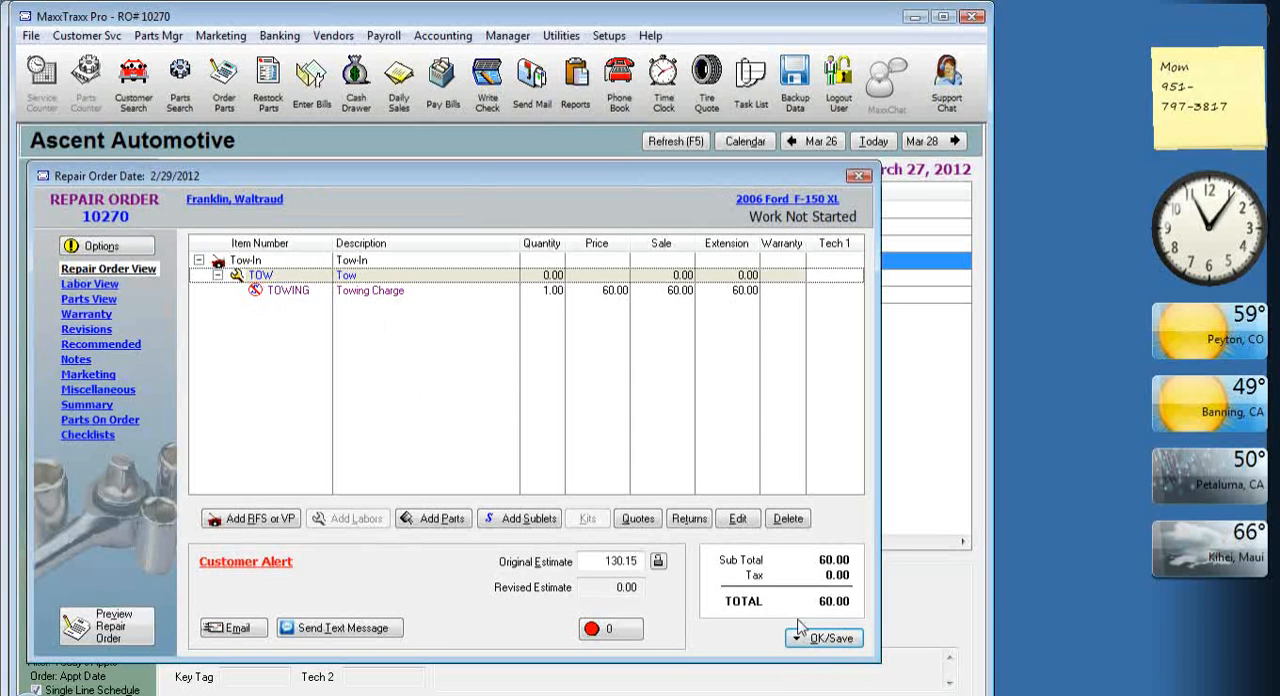
Save the repair order with Save Only and tag the Towing Charge item for ordering.
click(829, 638)
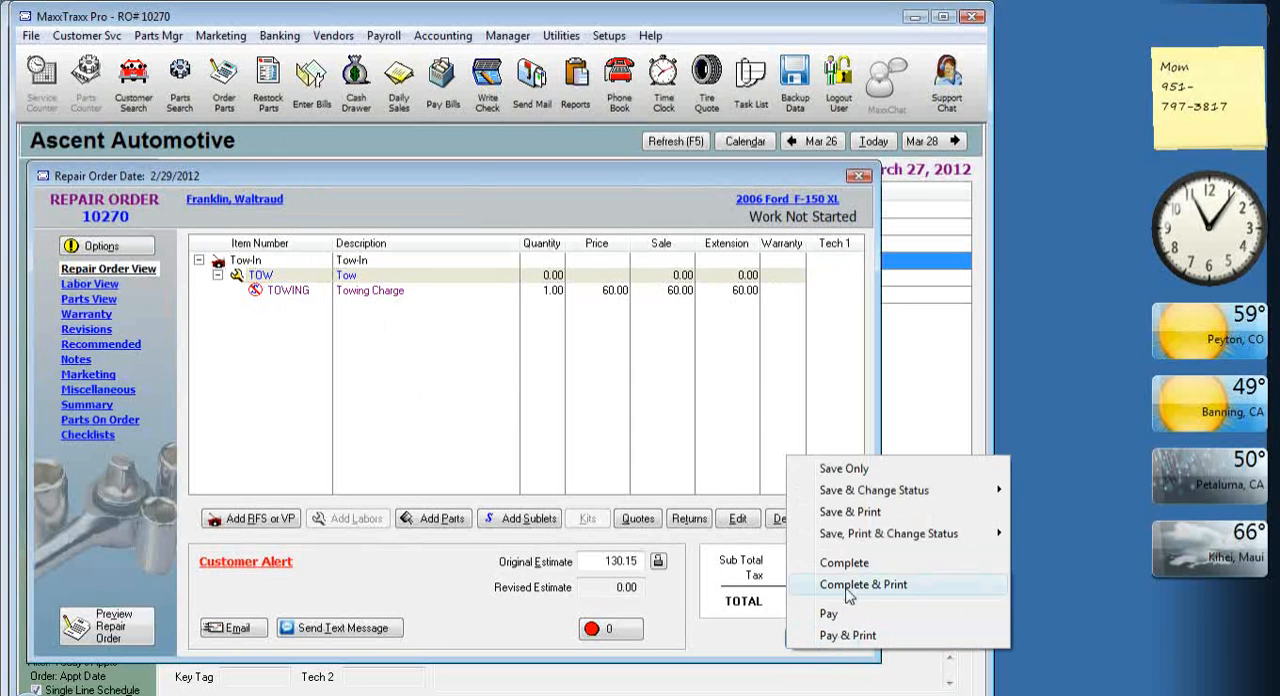
click(870, 470)
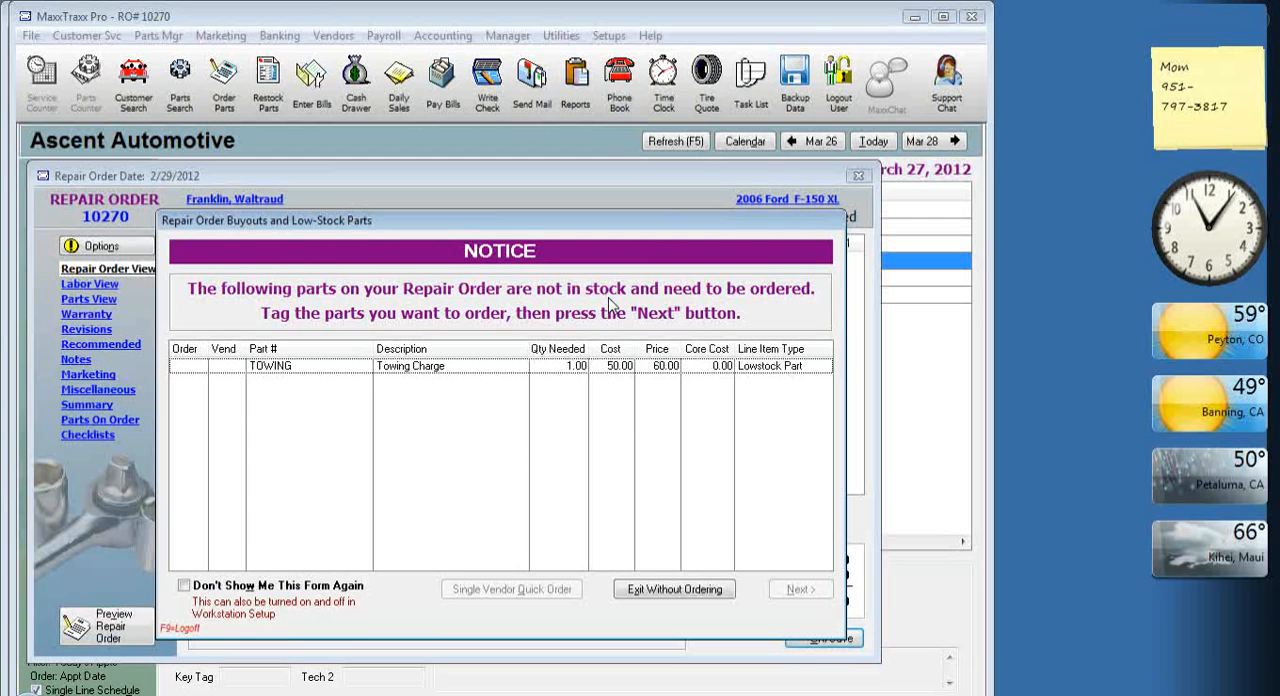
click(186, 367)
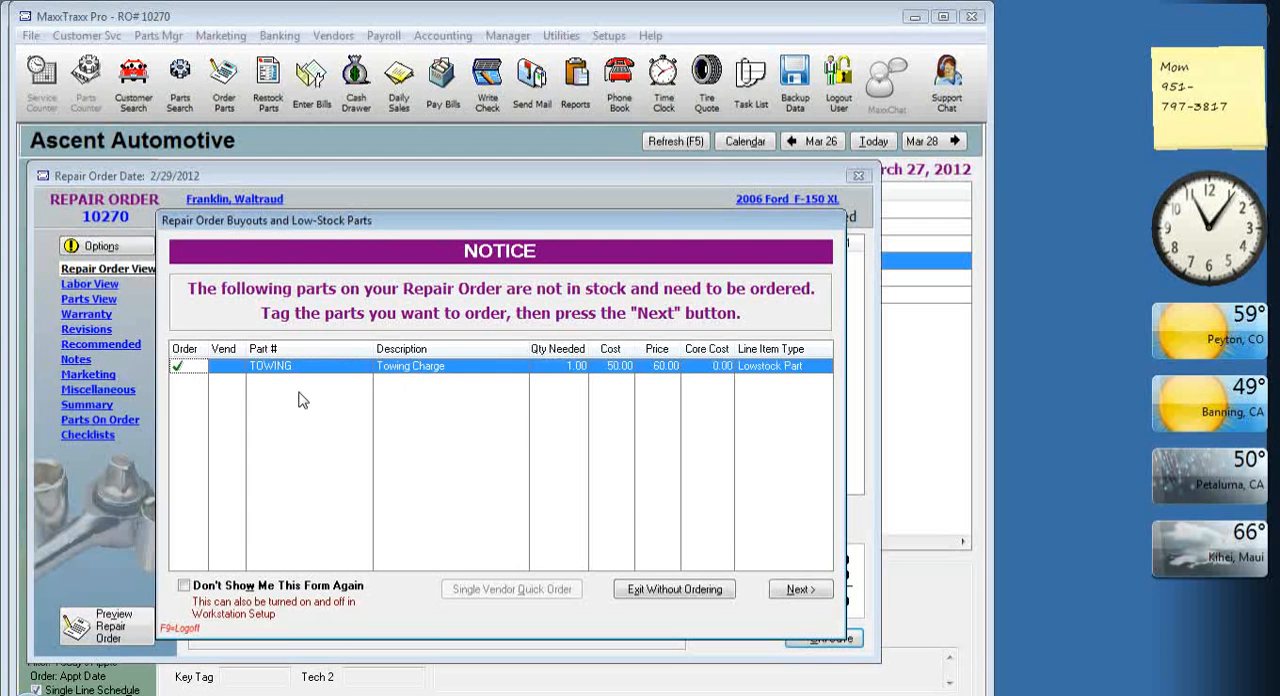
click(805, 592)
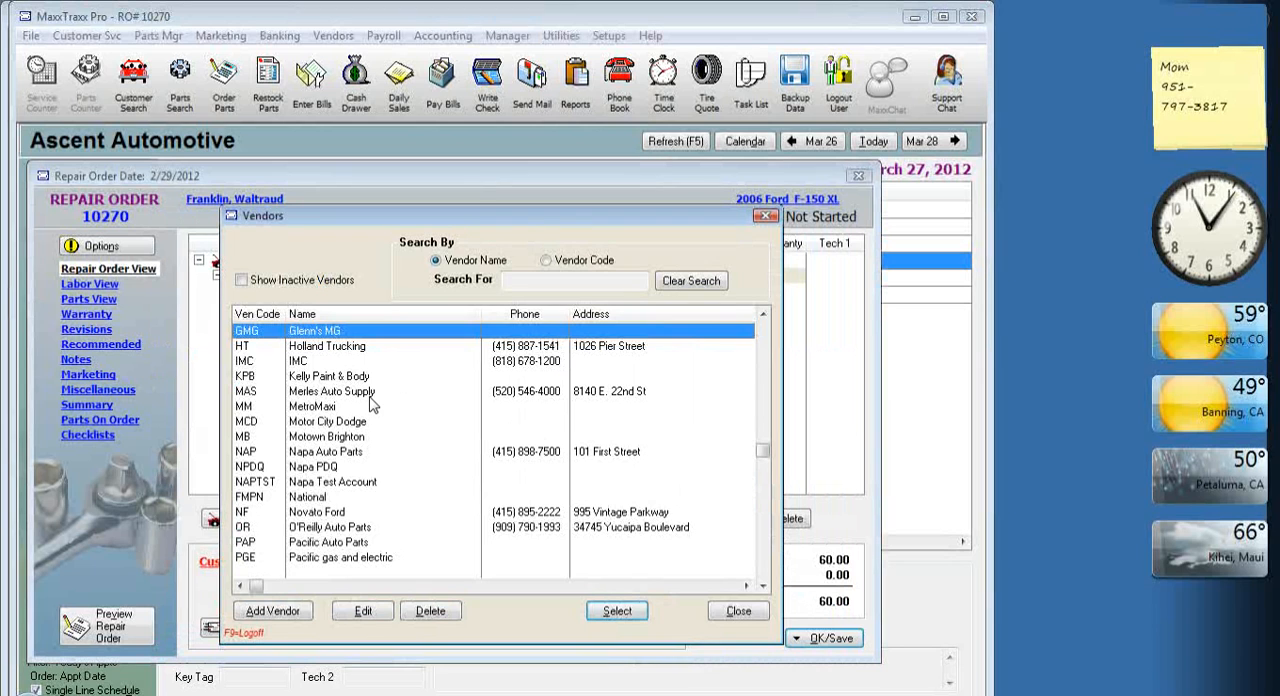
Choose Ron's as the towing vendor and save the purchase order as an open PO.
text(r)
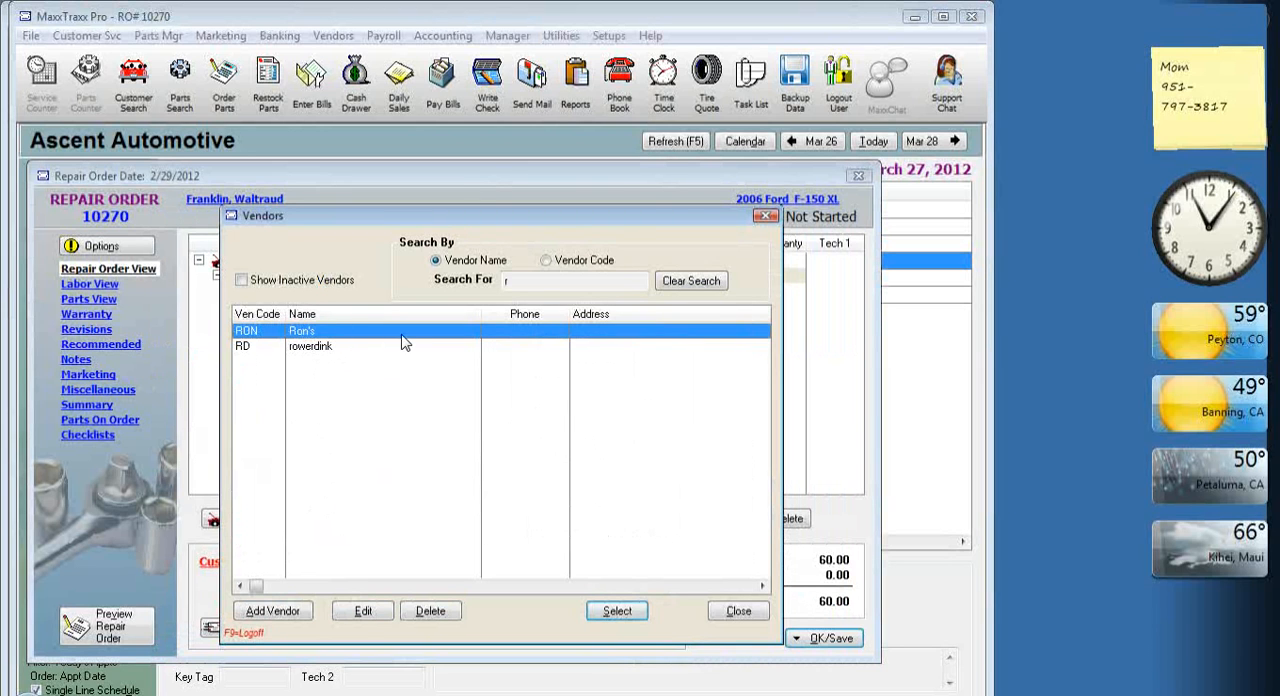
double_click(403, 334)
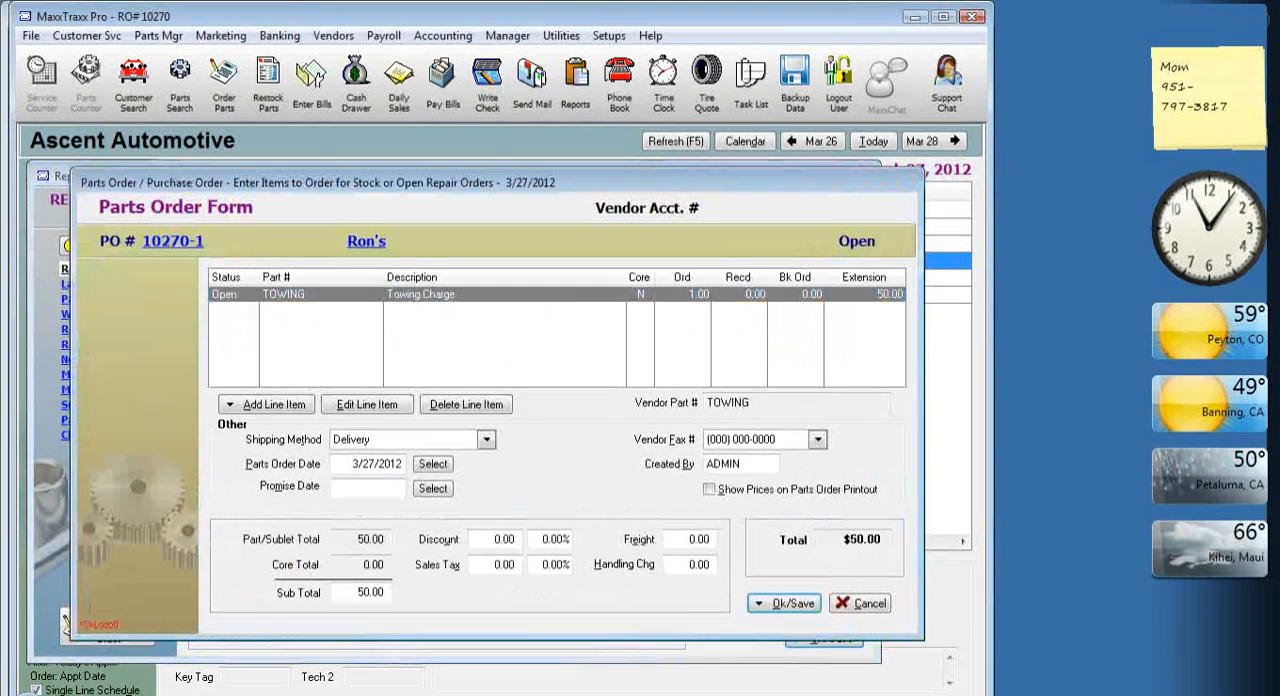
click(800, 605)
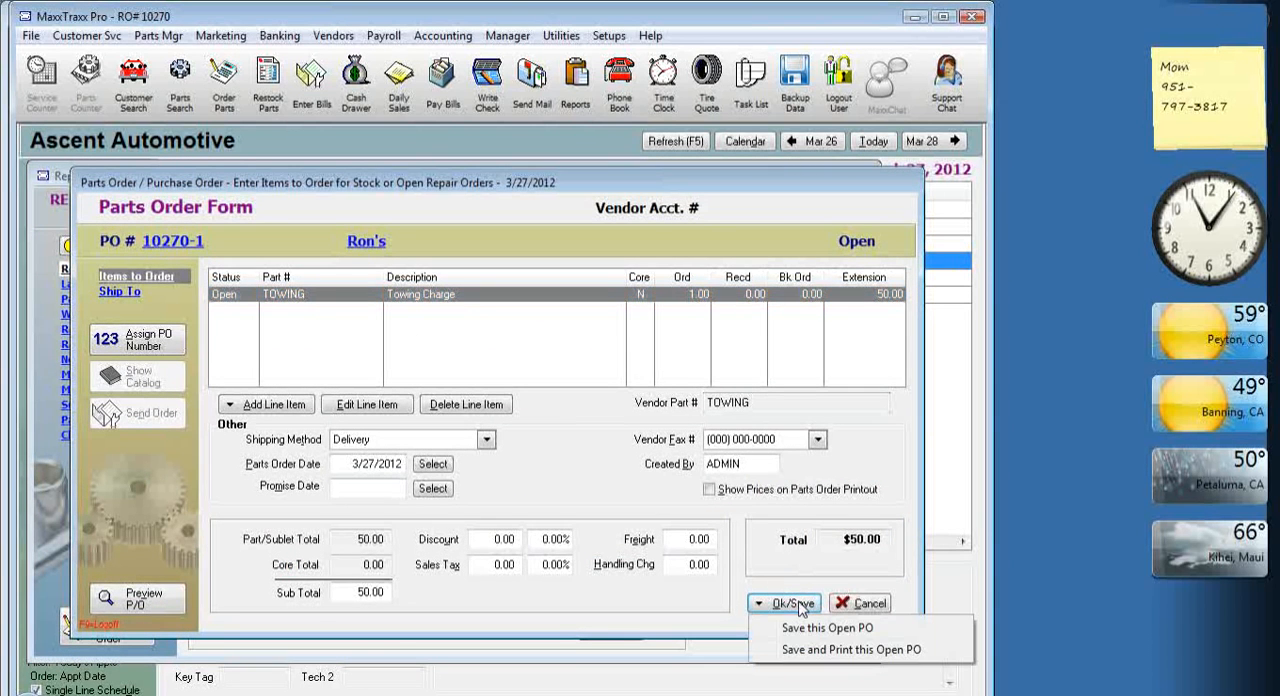
click(813, 630)
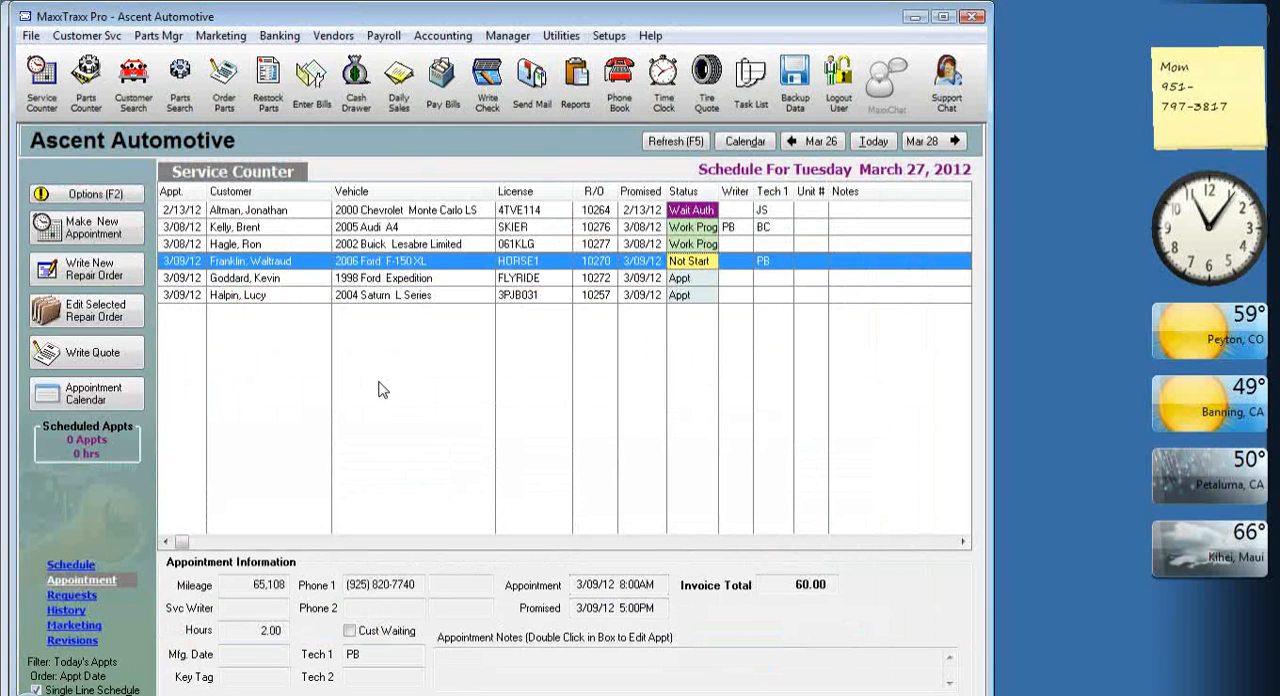
Convert Ron's open parts order into a received vendor invoice with a target amount of 70.00.
click(228, 113)
click(310, 385)
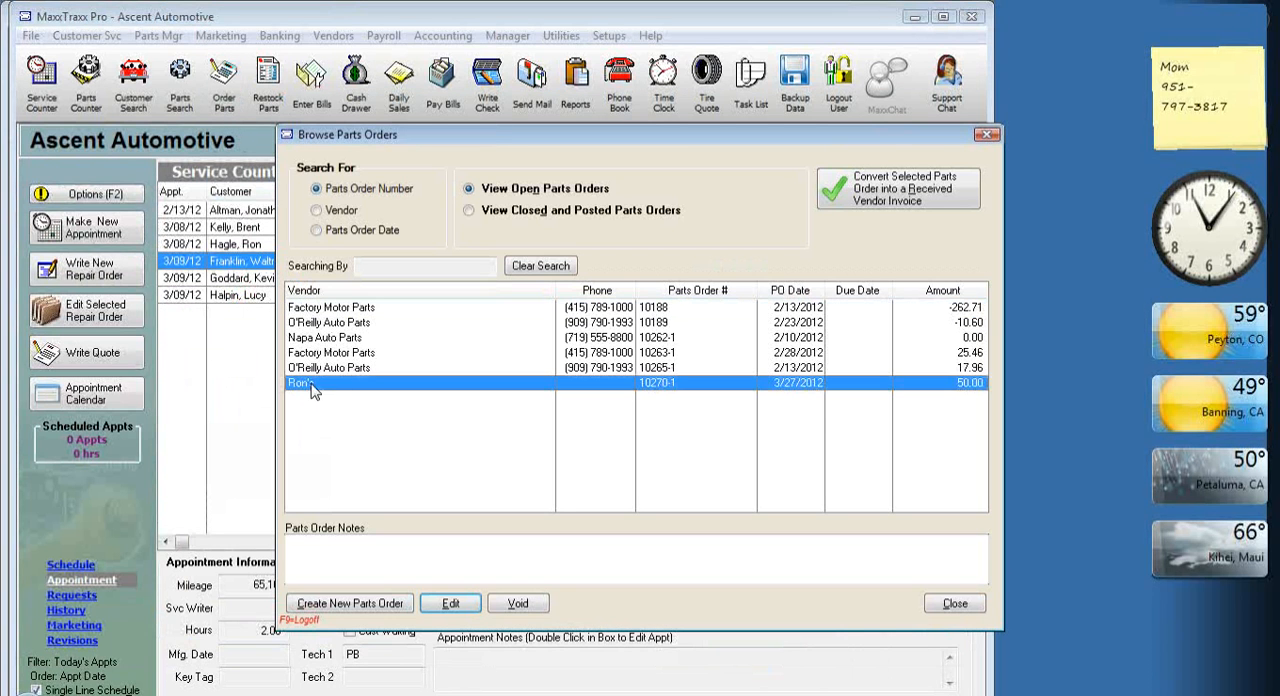
click(938, 203)
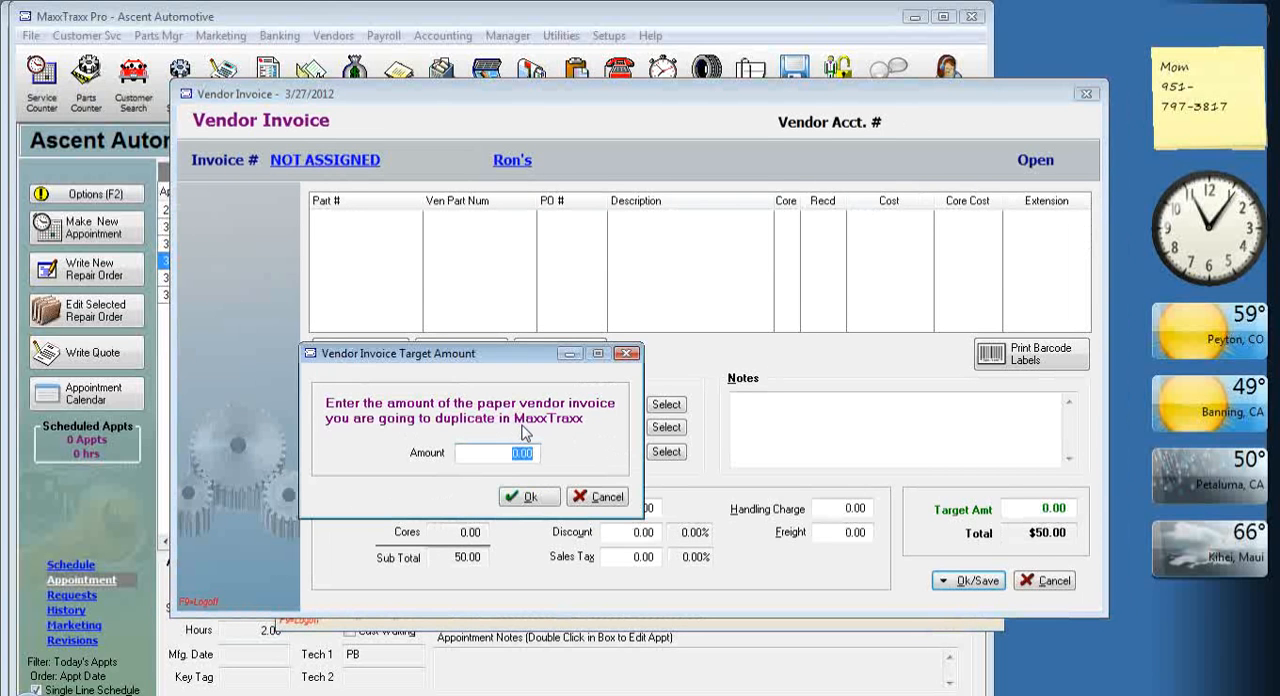
text(70)
key(Tab)
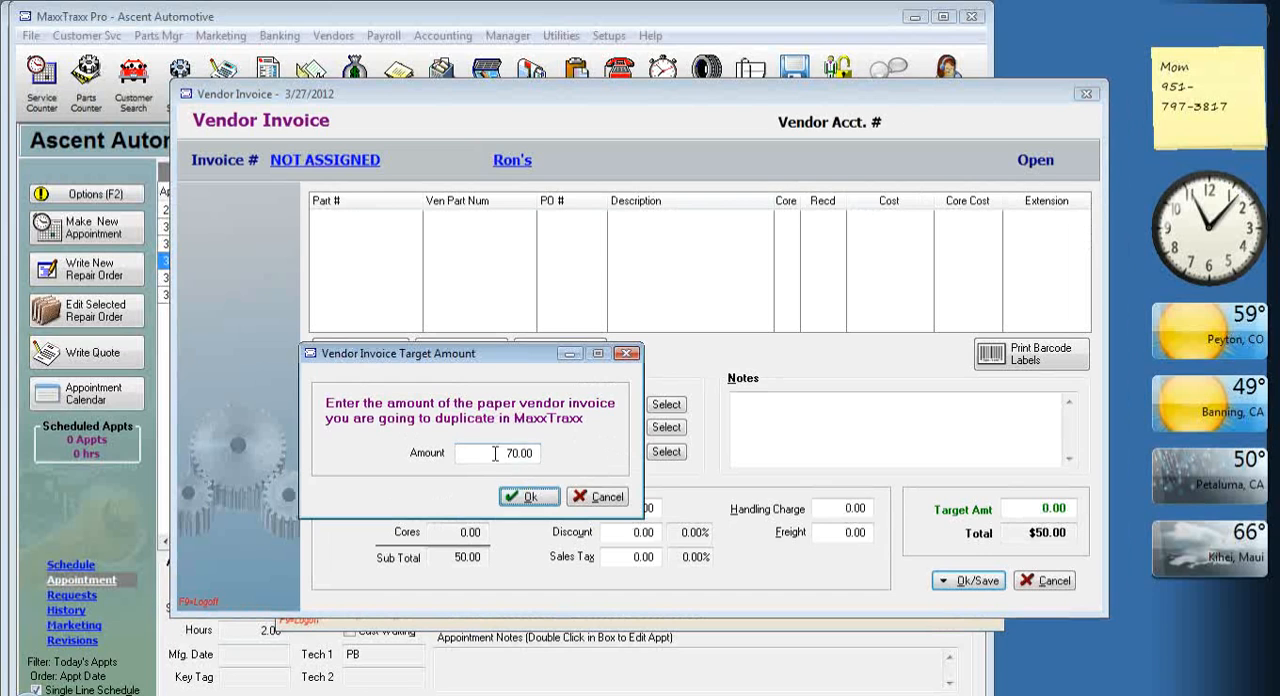
drag(490, 452, 566, 451)
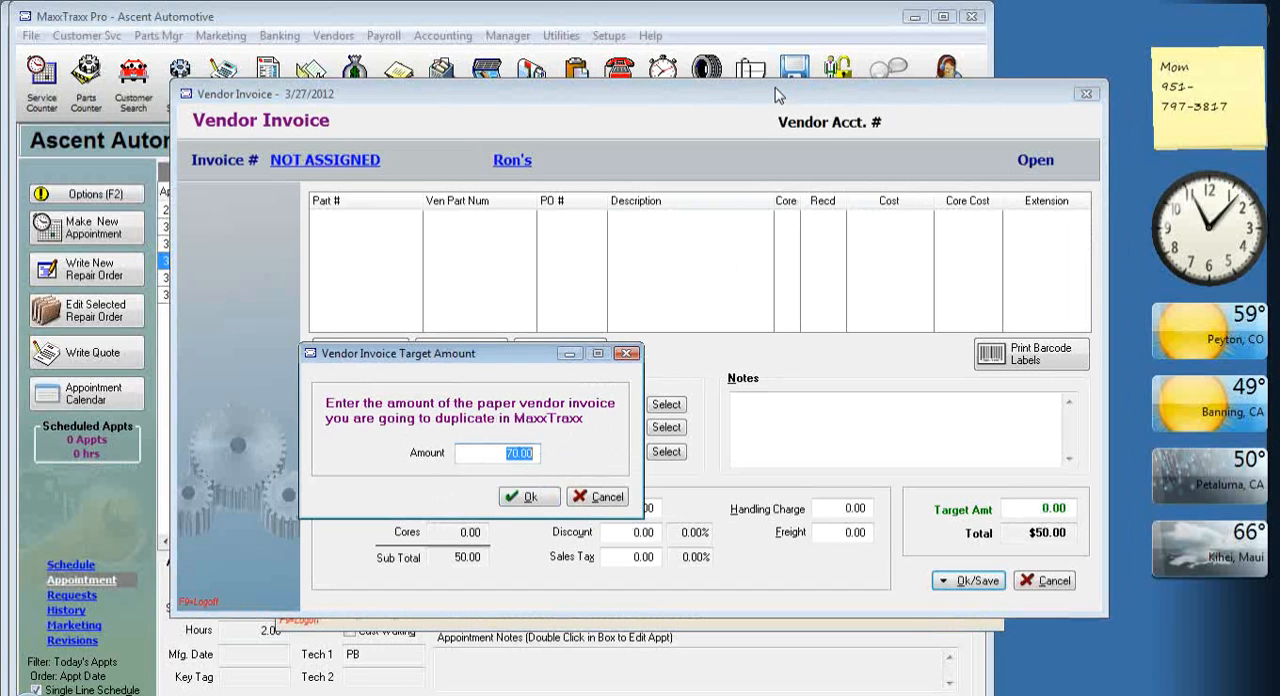
click(538, 498)
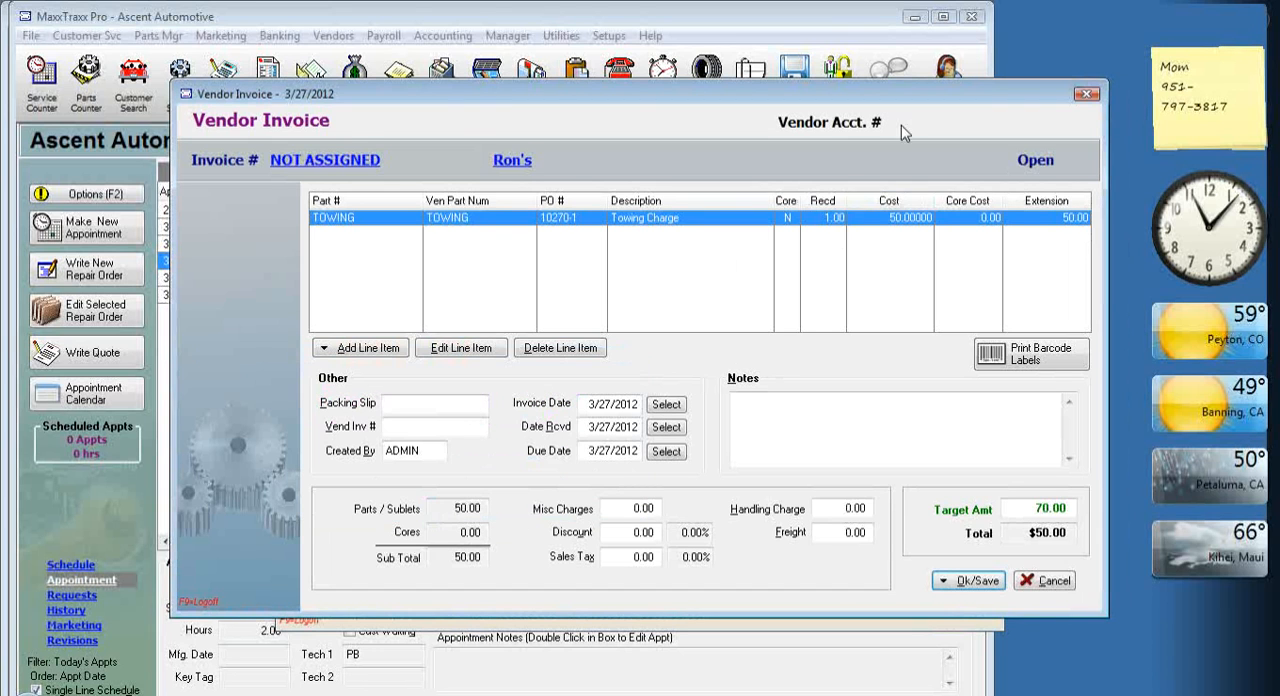
Set the Towing Charge line's cost per item to 70 on the vendor invoice and accept the change.
double_click(875, 218)
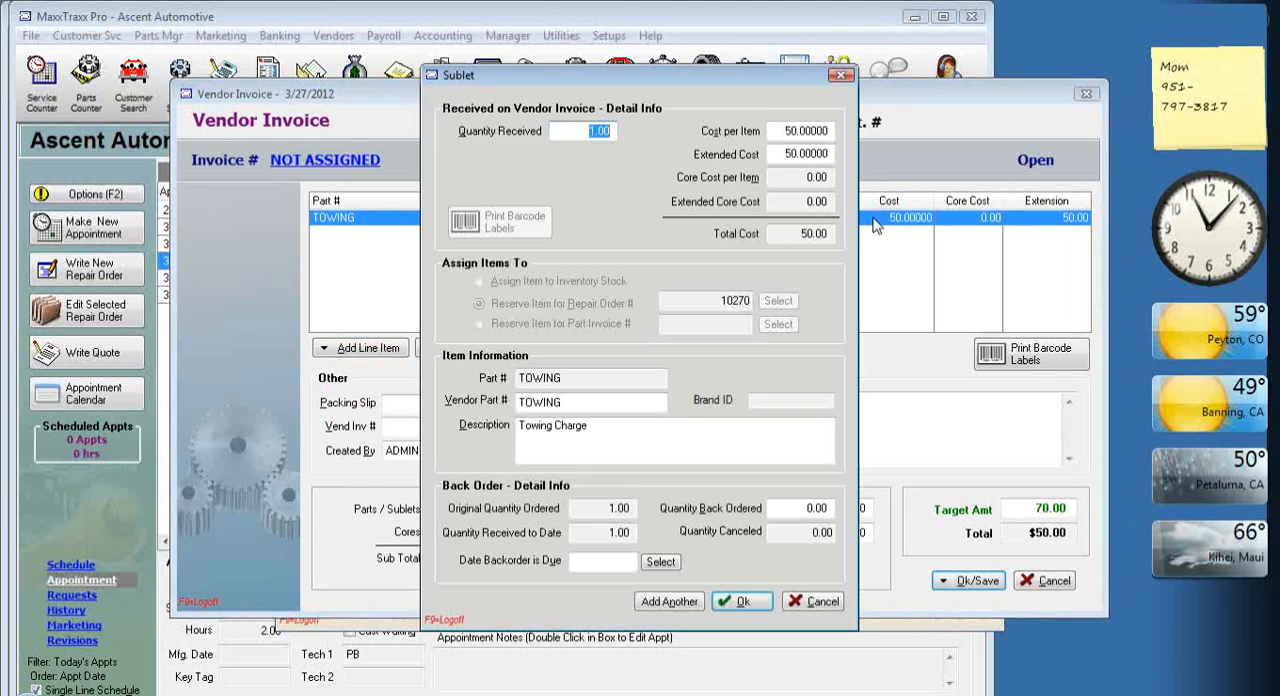
click(786, 131)
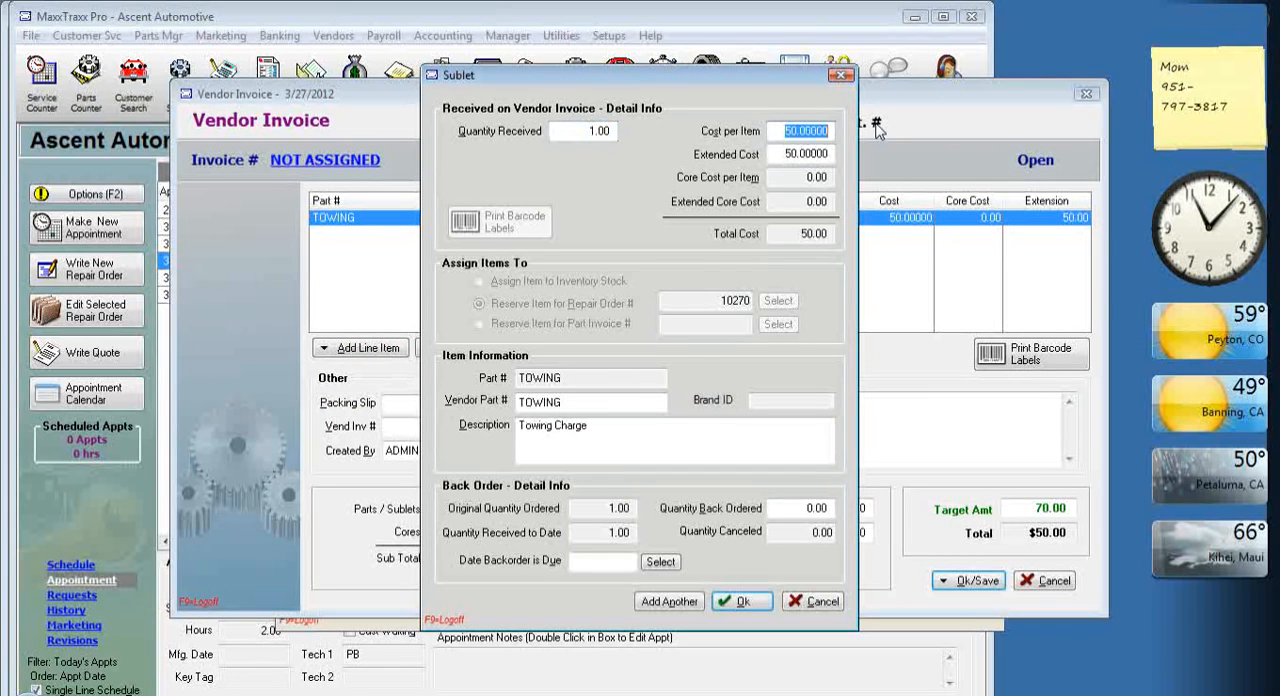
text(70)
key(Tab)
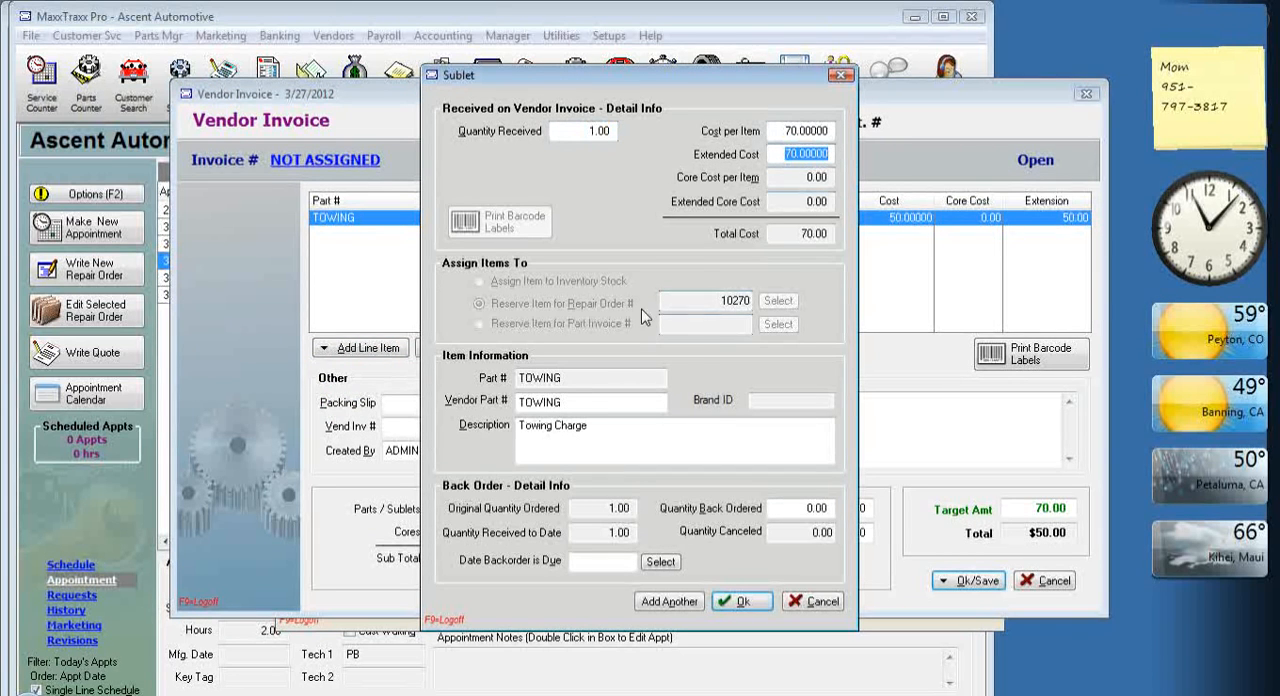
drag(709, 300, 748, 302)
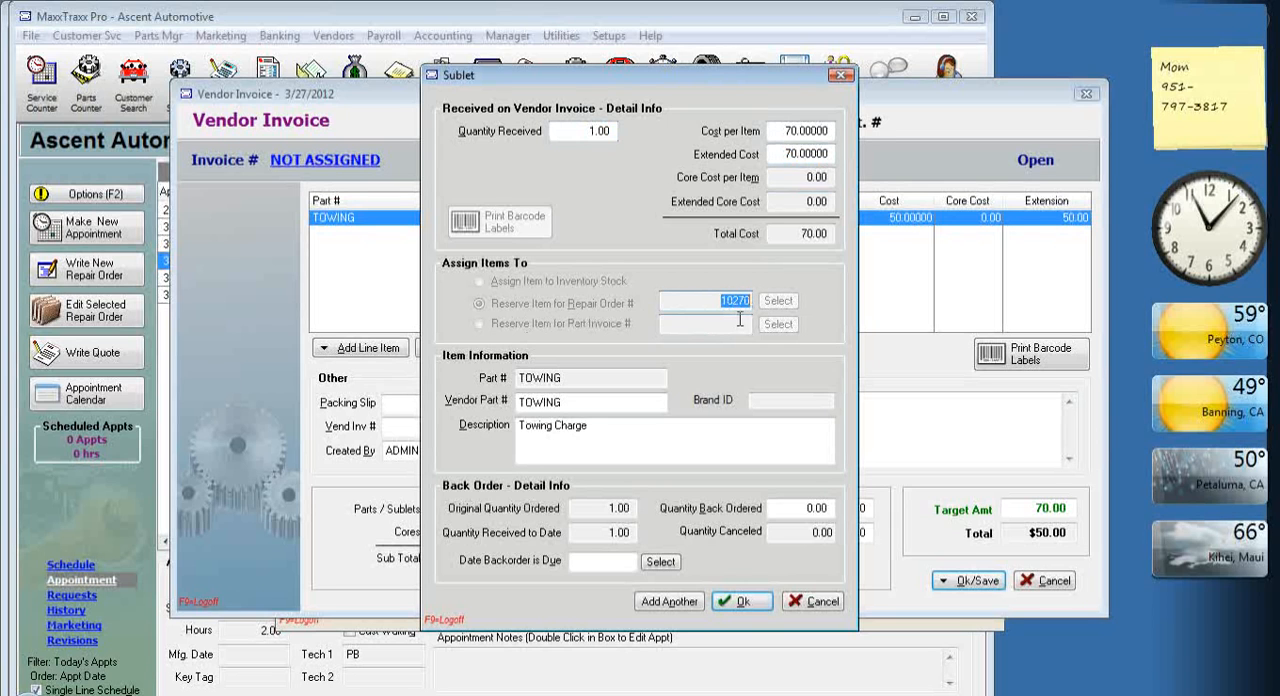
click(752, 607)
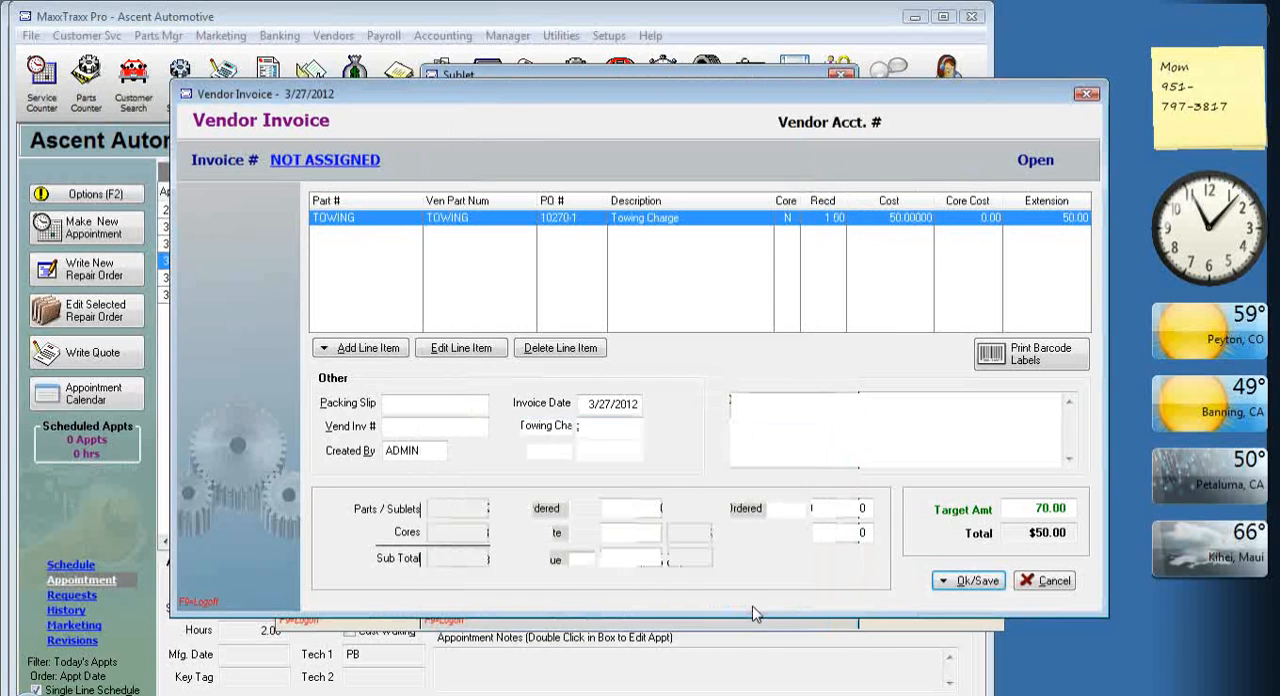
Post Ron's vendor invoice and update inventory, entering the vendor invoice number, and close the parts orders list.
click(972, 585)
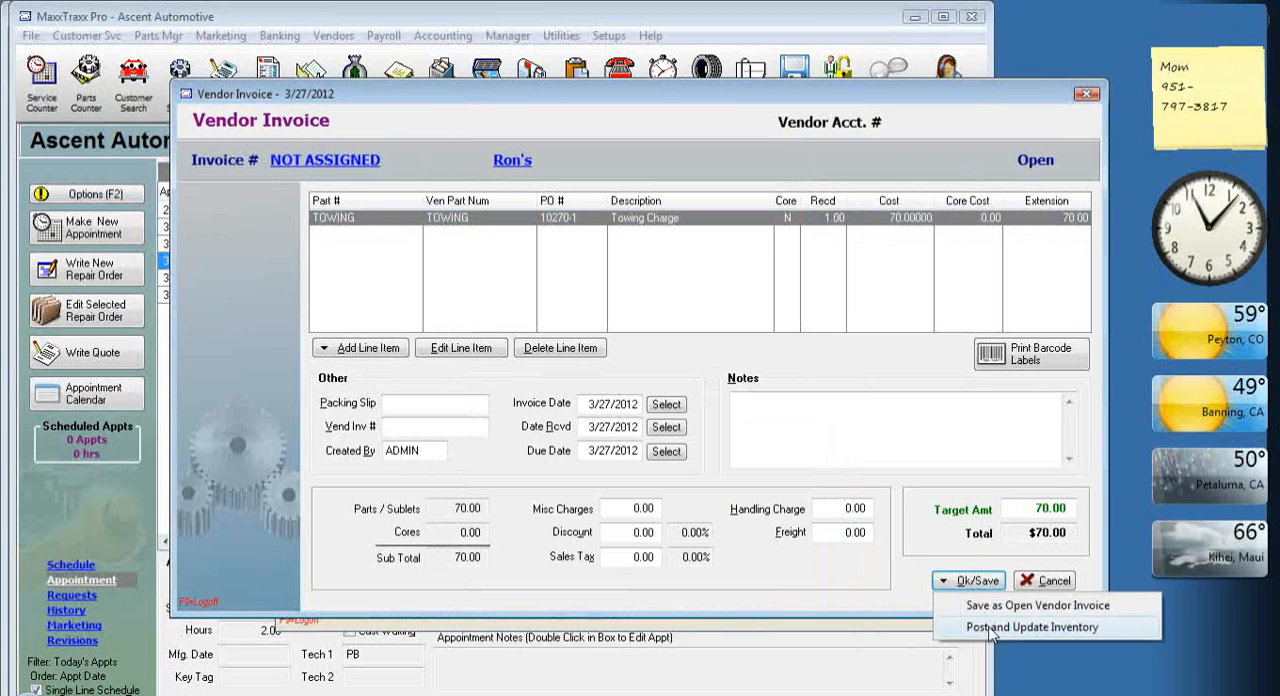
click(998, 630)
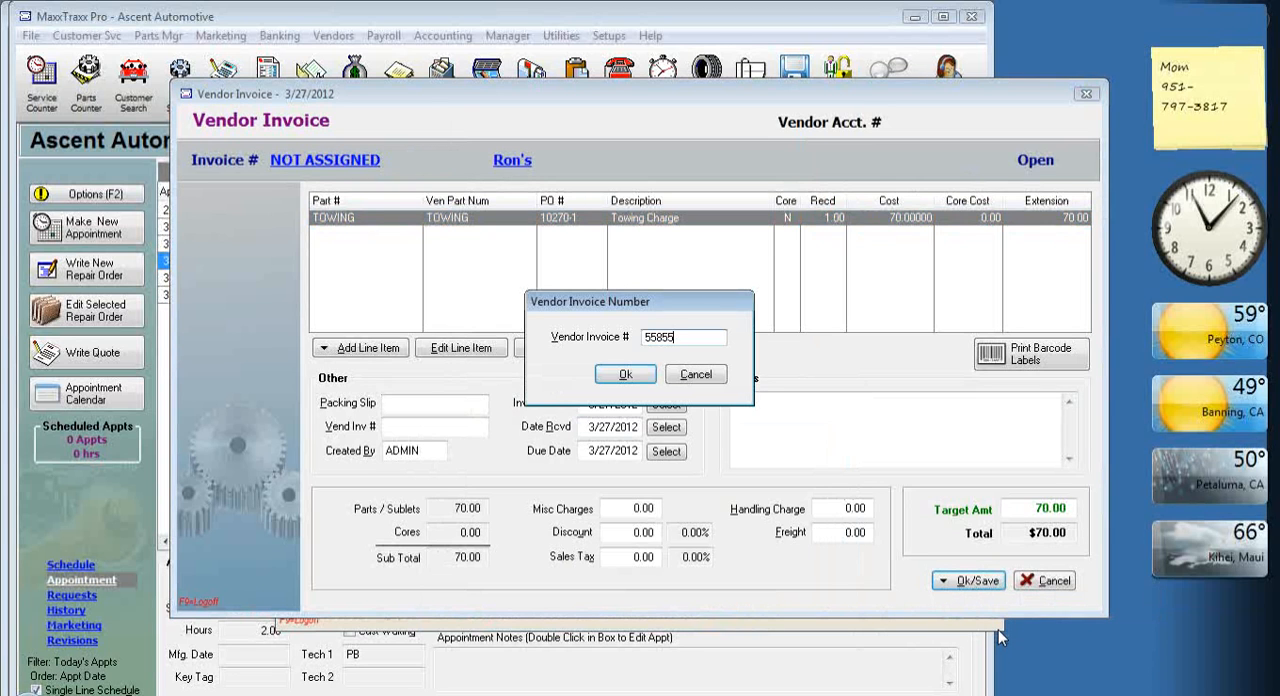
click(630, 374)
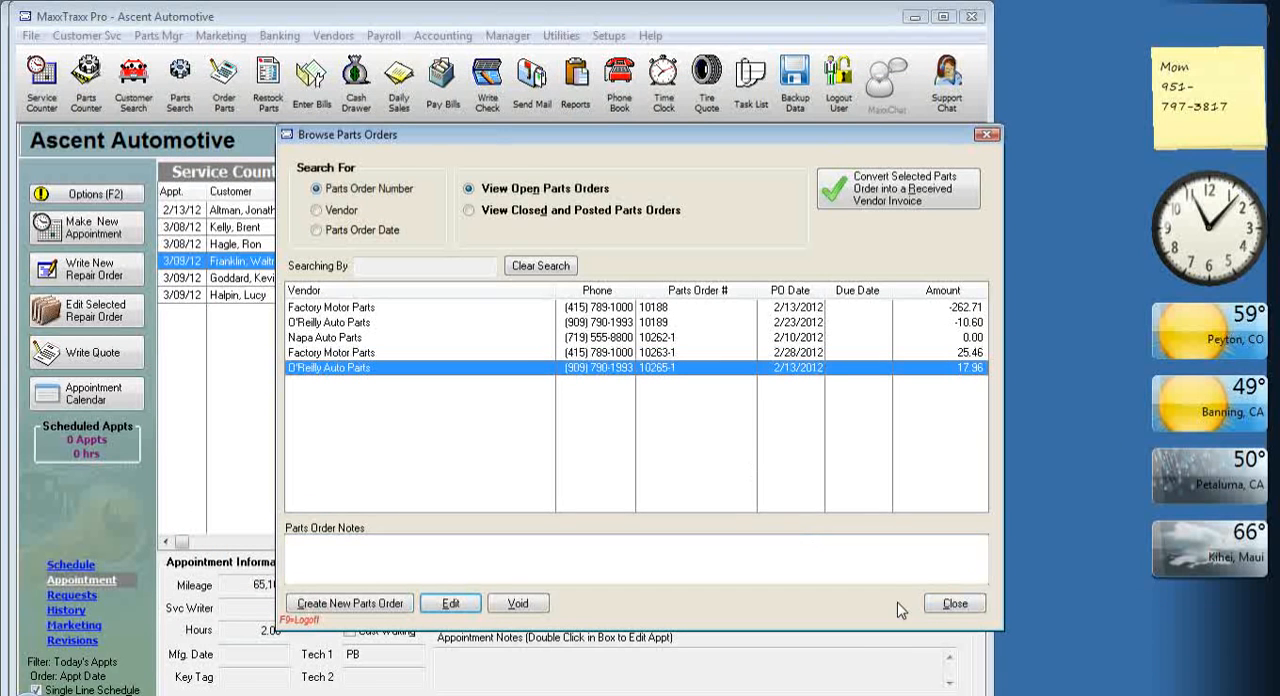
click(955, 603)
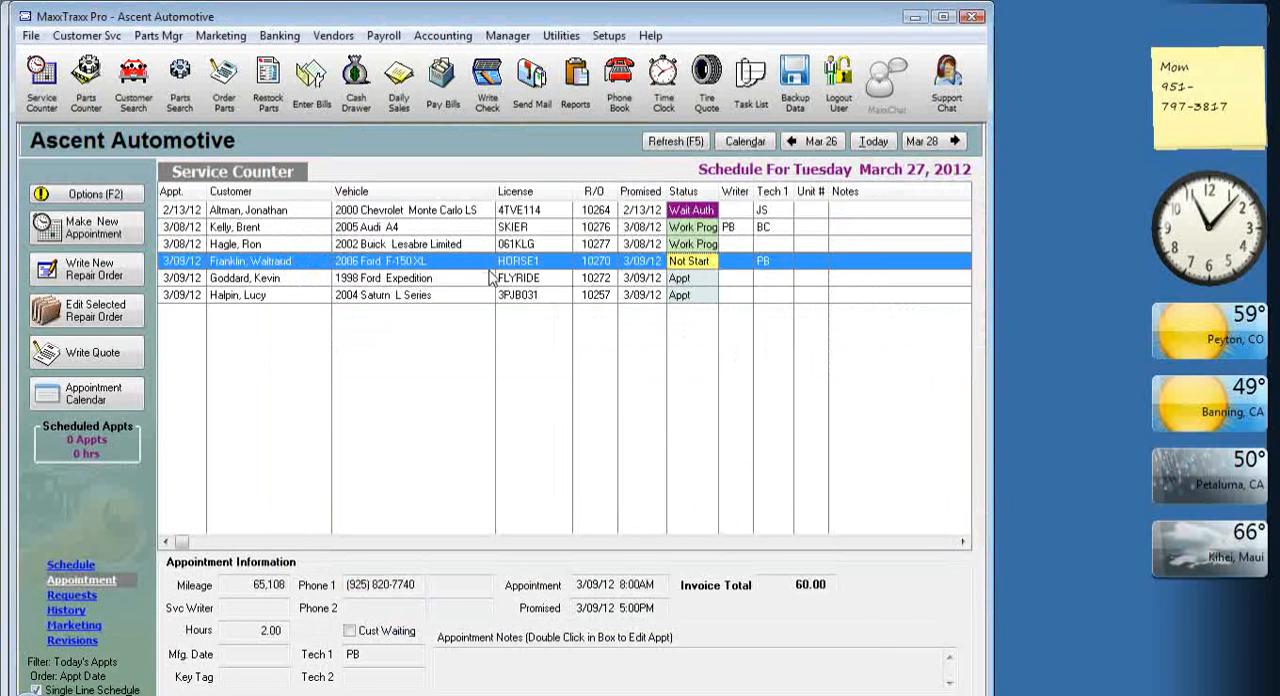
Reopen the 2006 Ford F-150 XL repair order and set the Towing Charge's starting sublet price to 80.
double_click(410, 268)
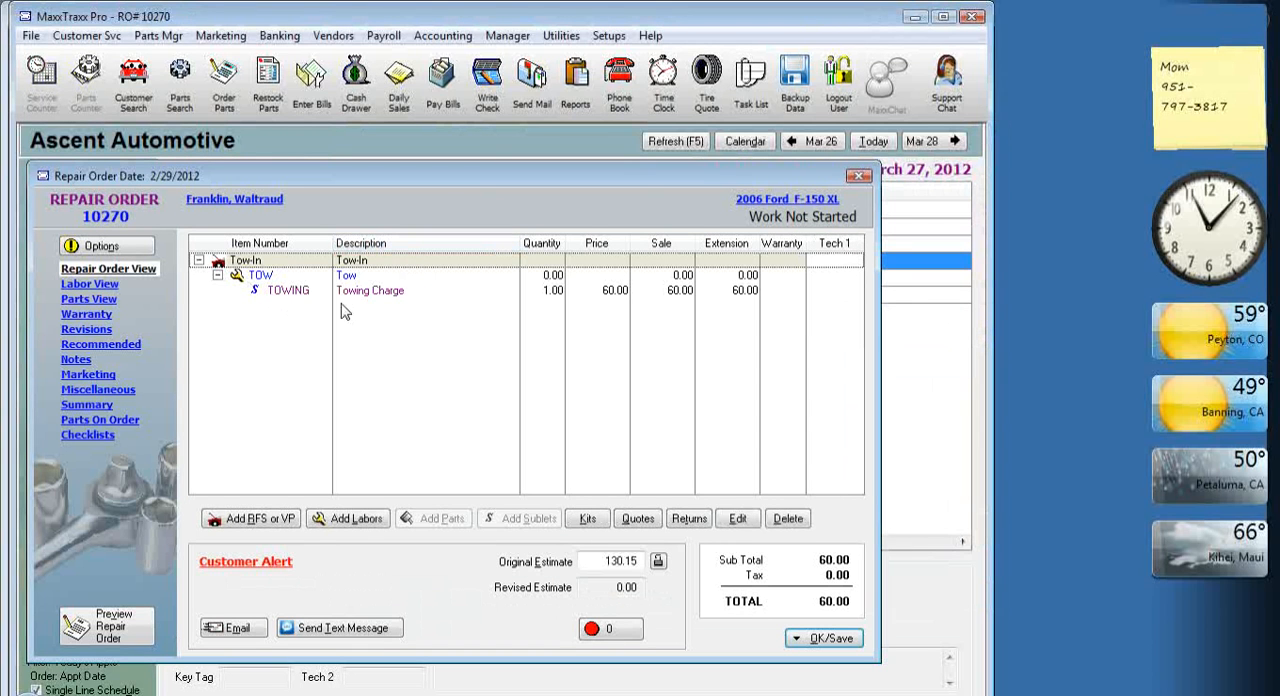
click(386, 291)
double_click(386, 291)
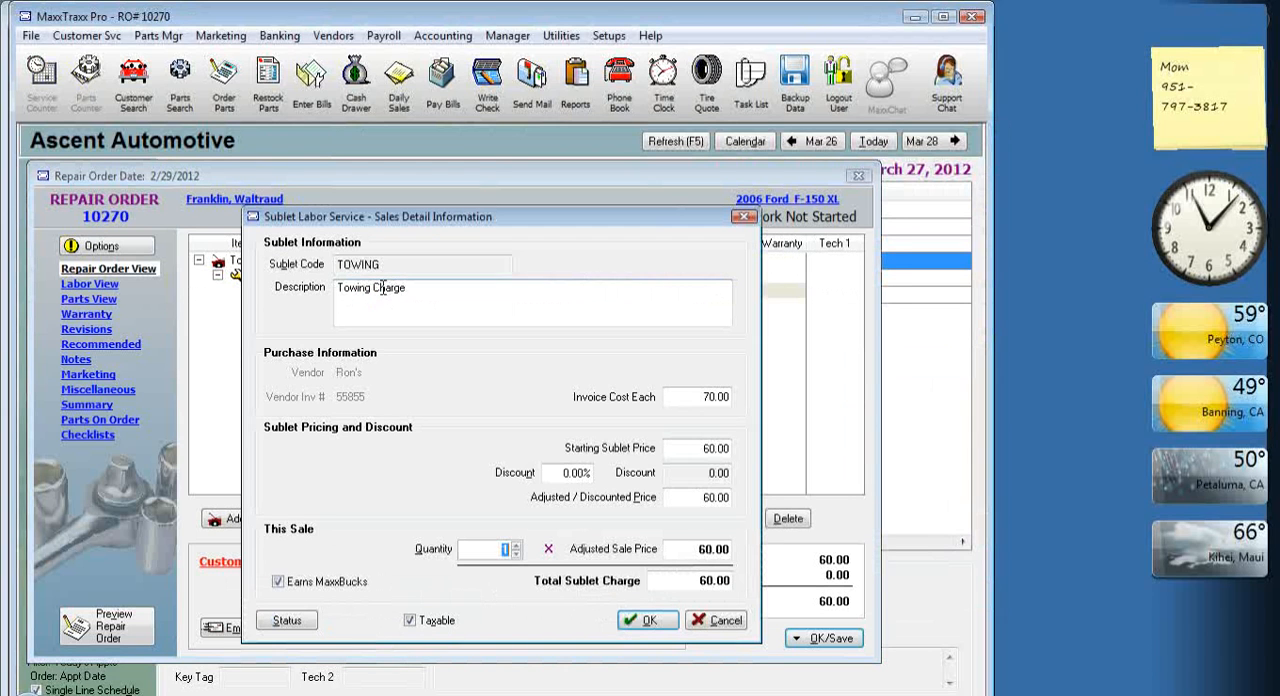
drag(690, 402, 742, 406)
drag(702, 448, 738, 449)
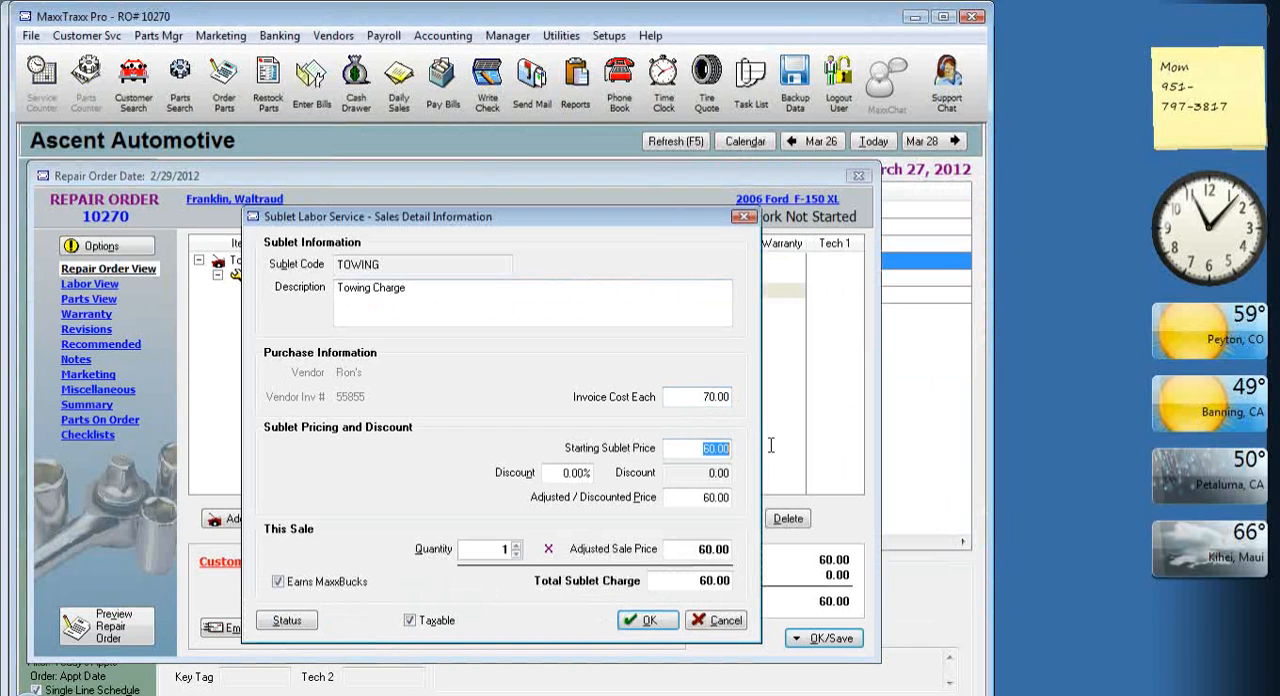
text(80)
key(Tab)
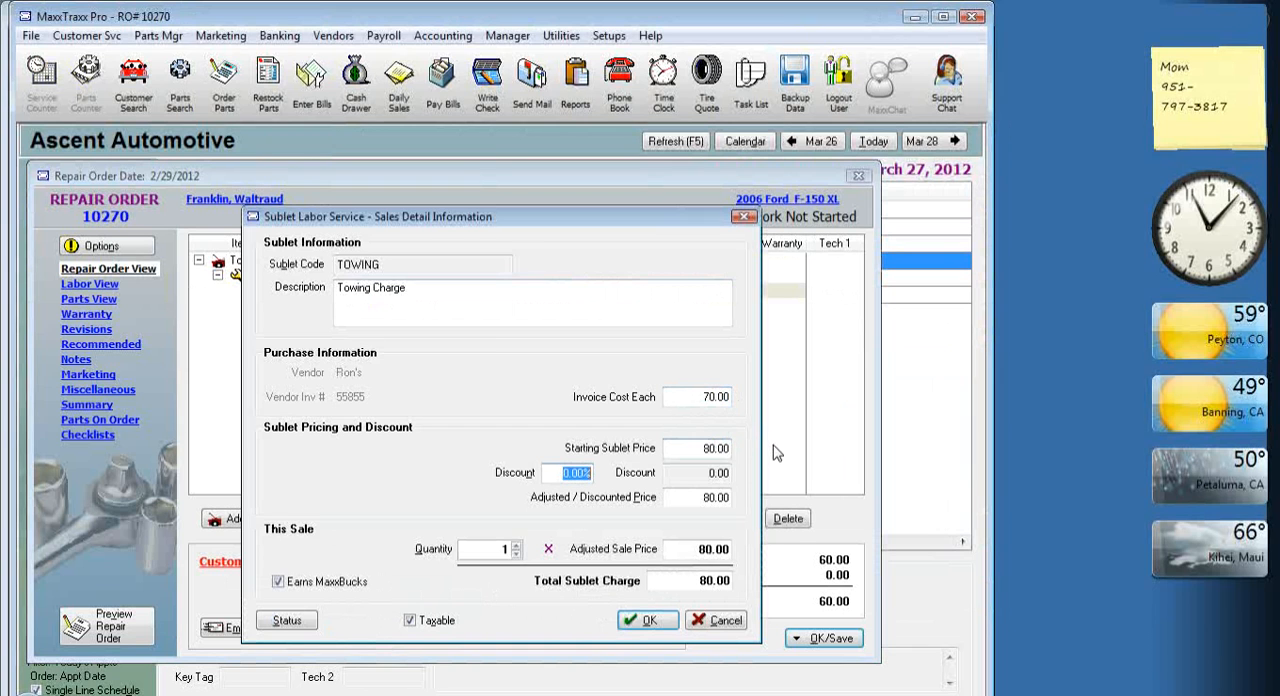
drag(702, 448, 726, 449)
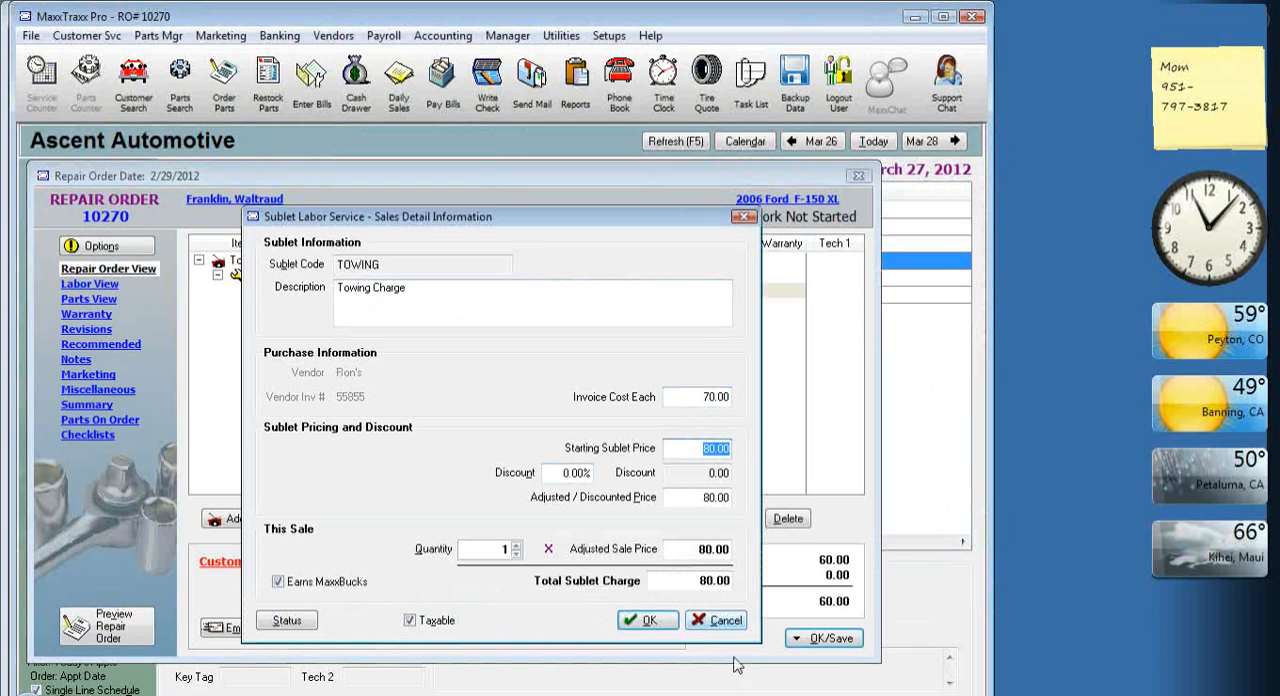
click(648, 620)
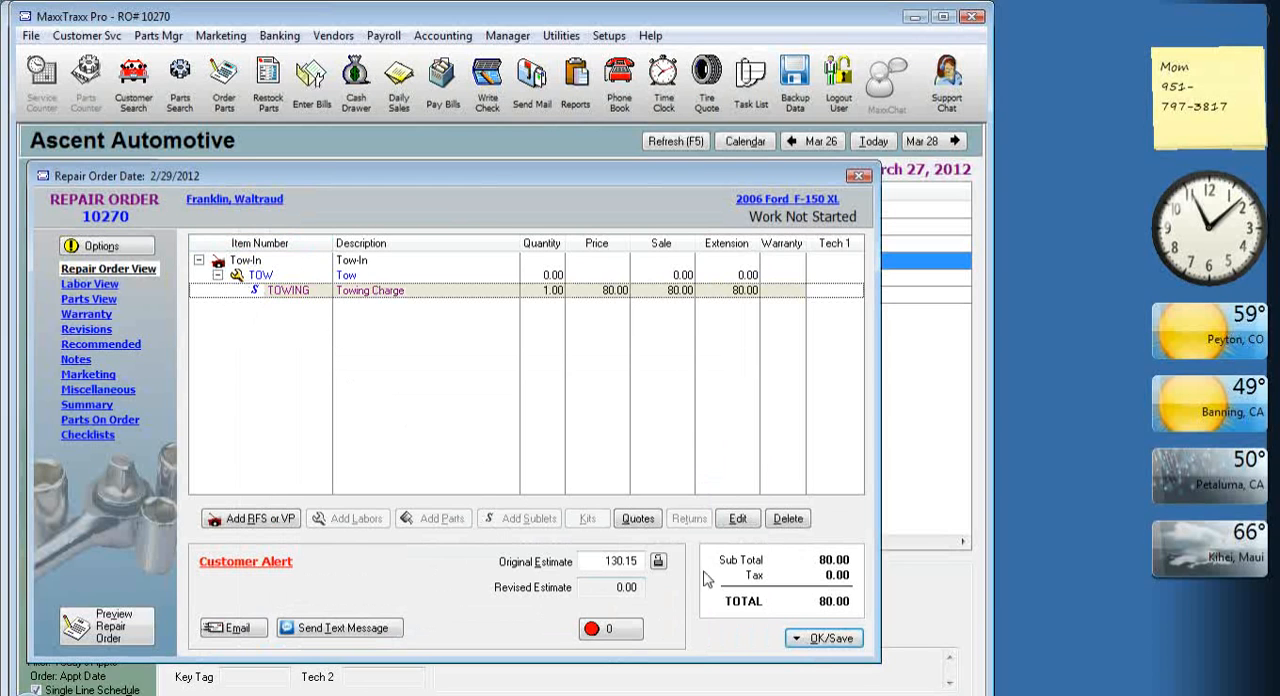
Start the repair order's payment with Pay, declining to assign technicians and applying no MaxxBucks discount.
click(820, 642)
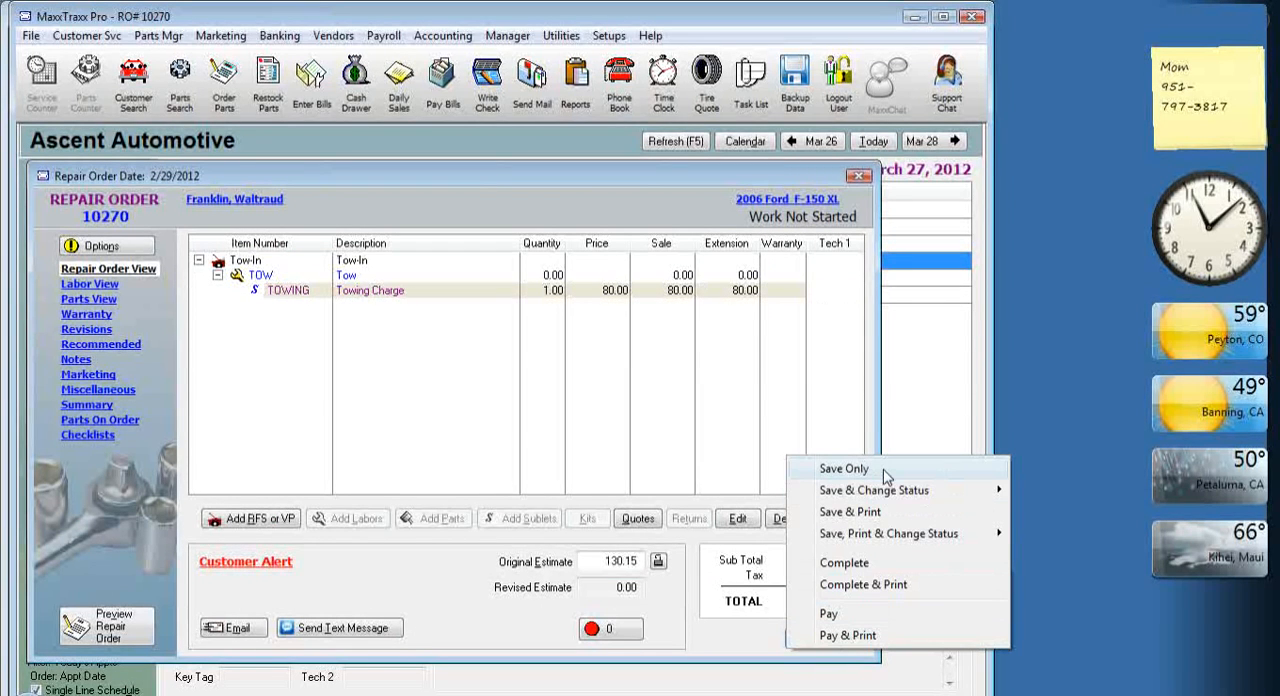
click(756, 655)
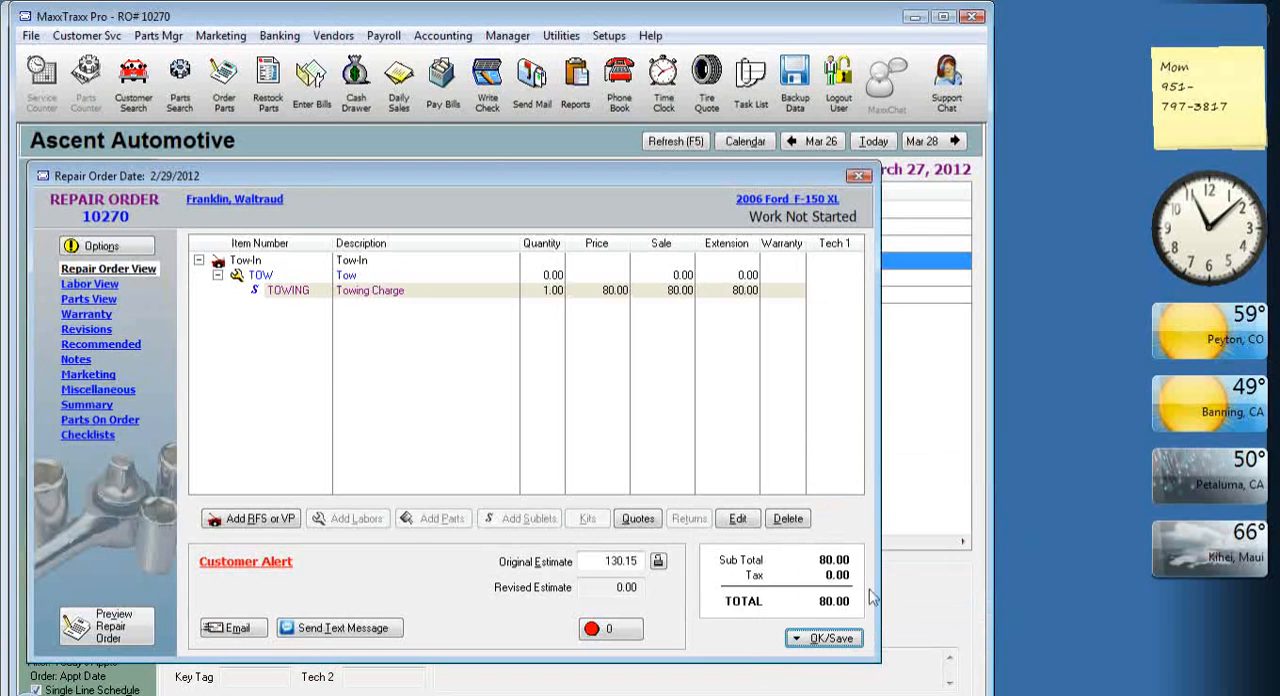
click(836, 640)
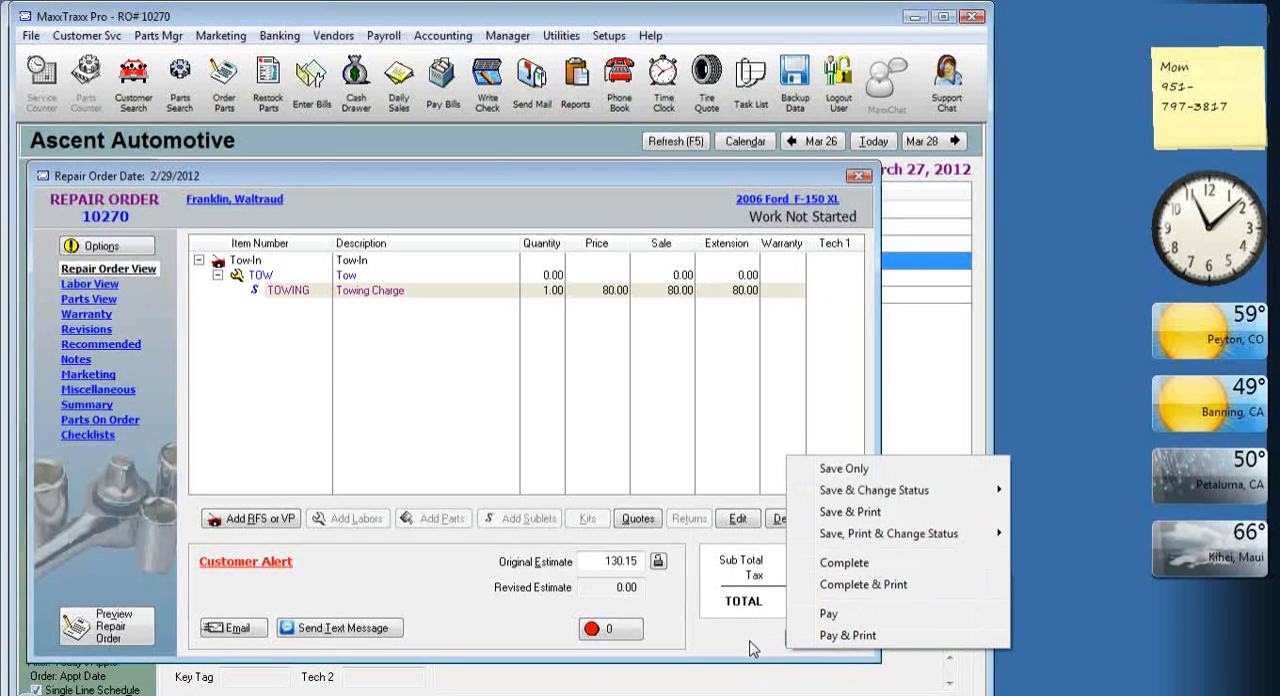
click(838, 614)
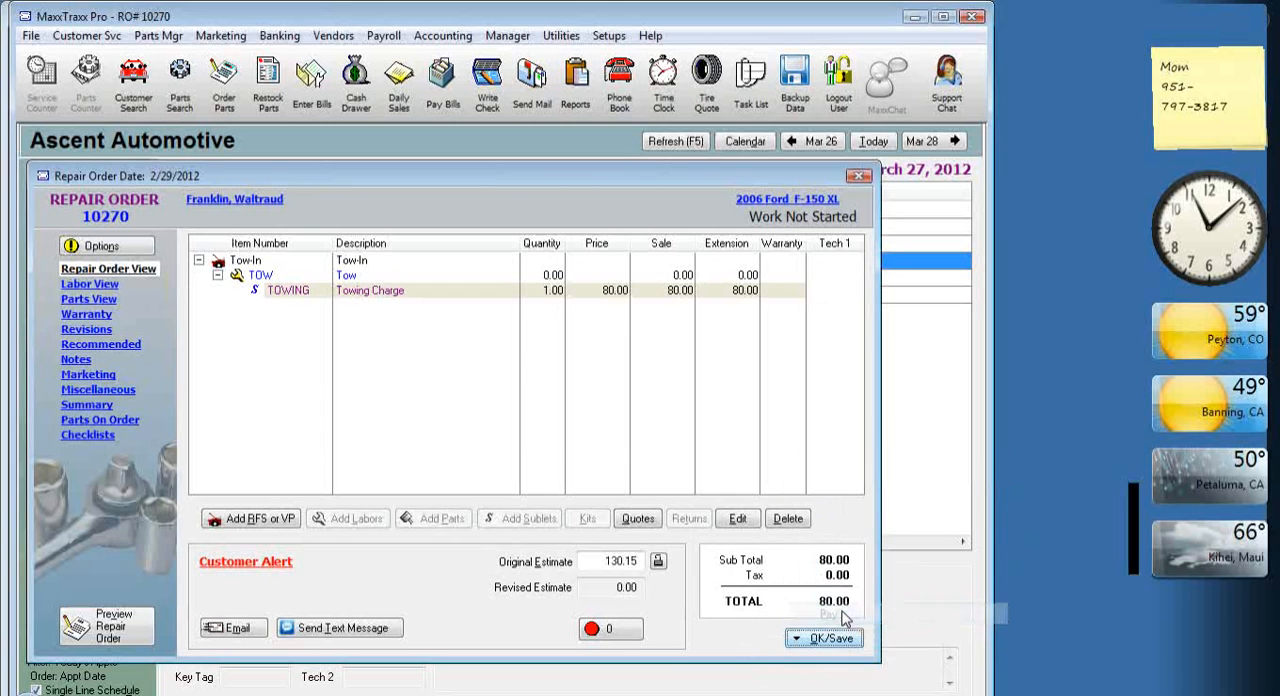
click(577, 422)
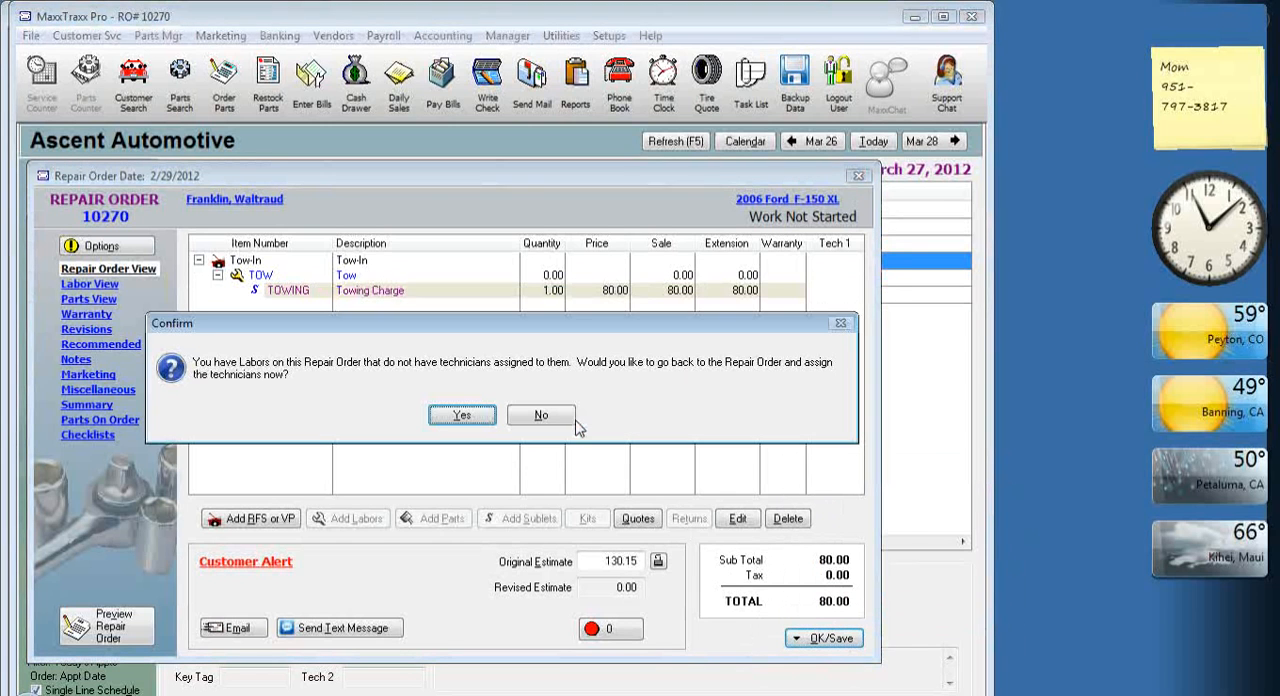
click(540, 418)
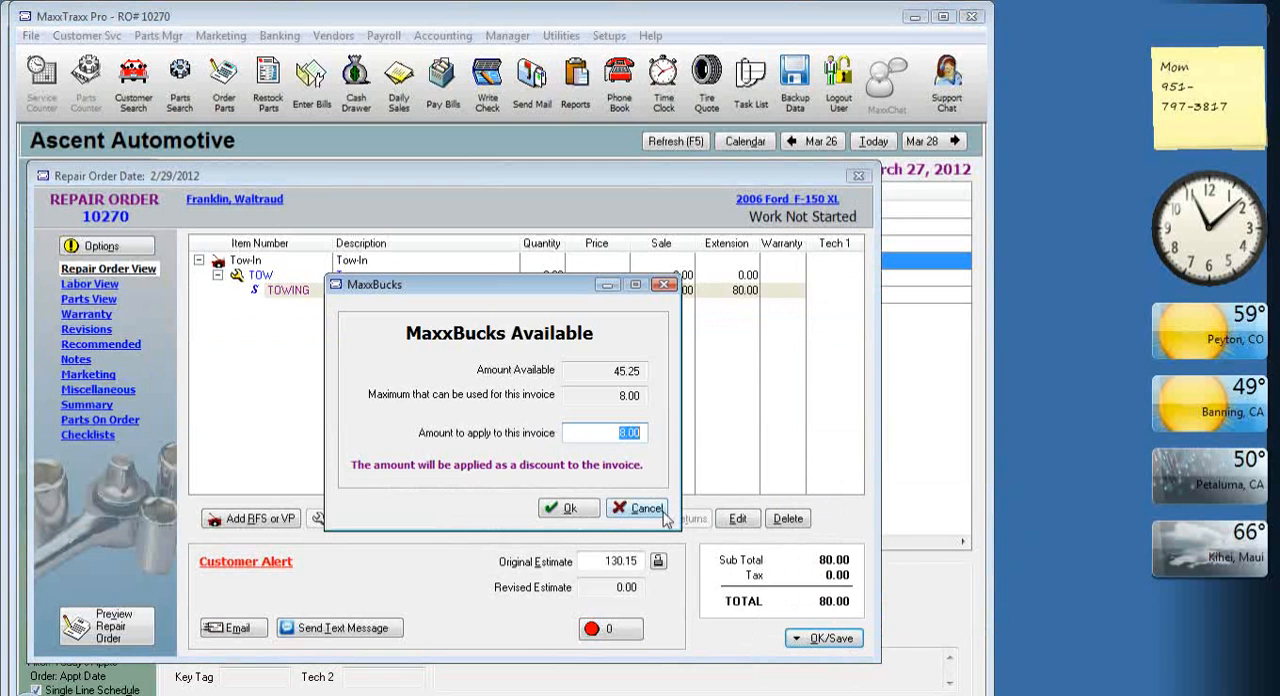
click(648, 508)
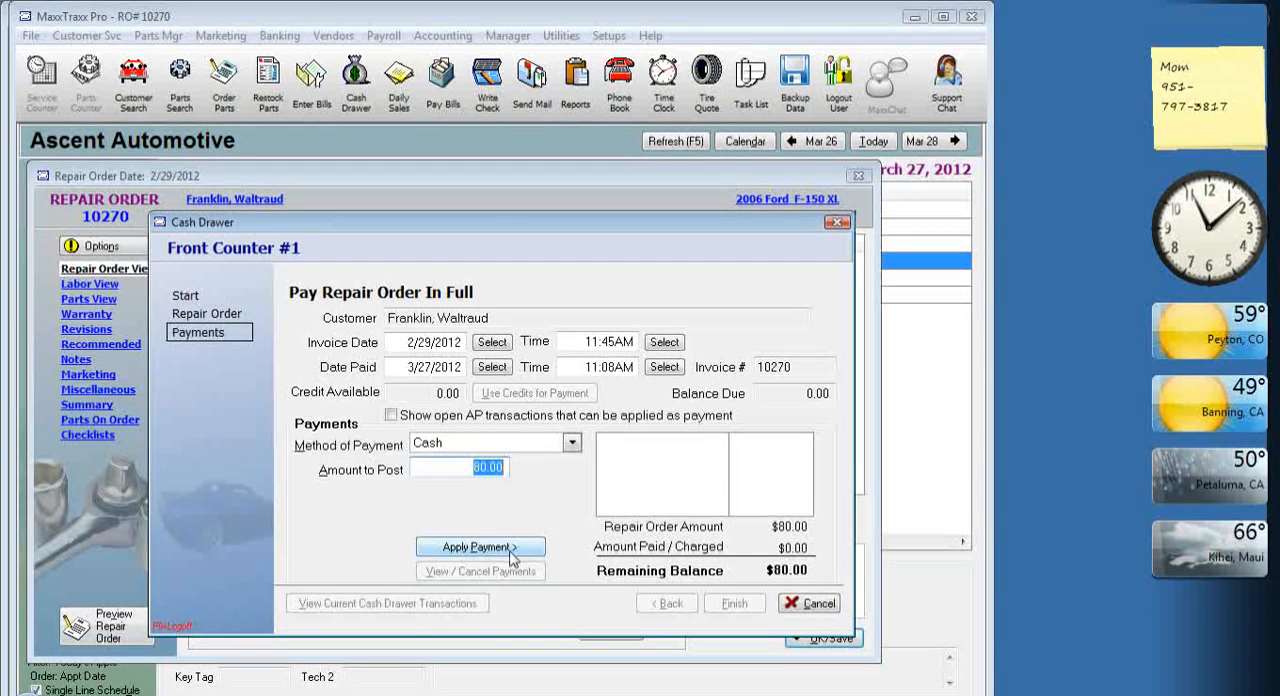
Apply the 80.00 cash payment to the repair order, finish the transaction and close the marketing letters.
click(515, 550)
click(735, 604)
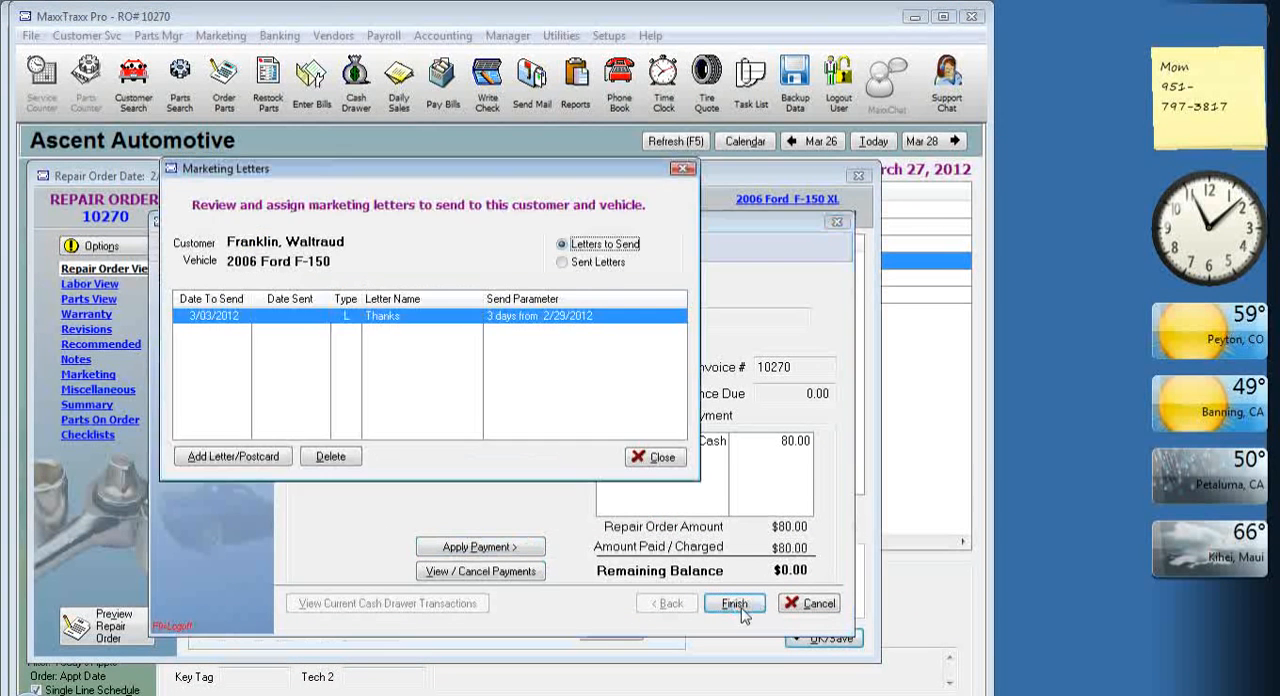
click(660, 458)
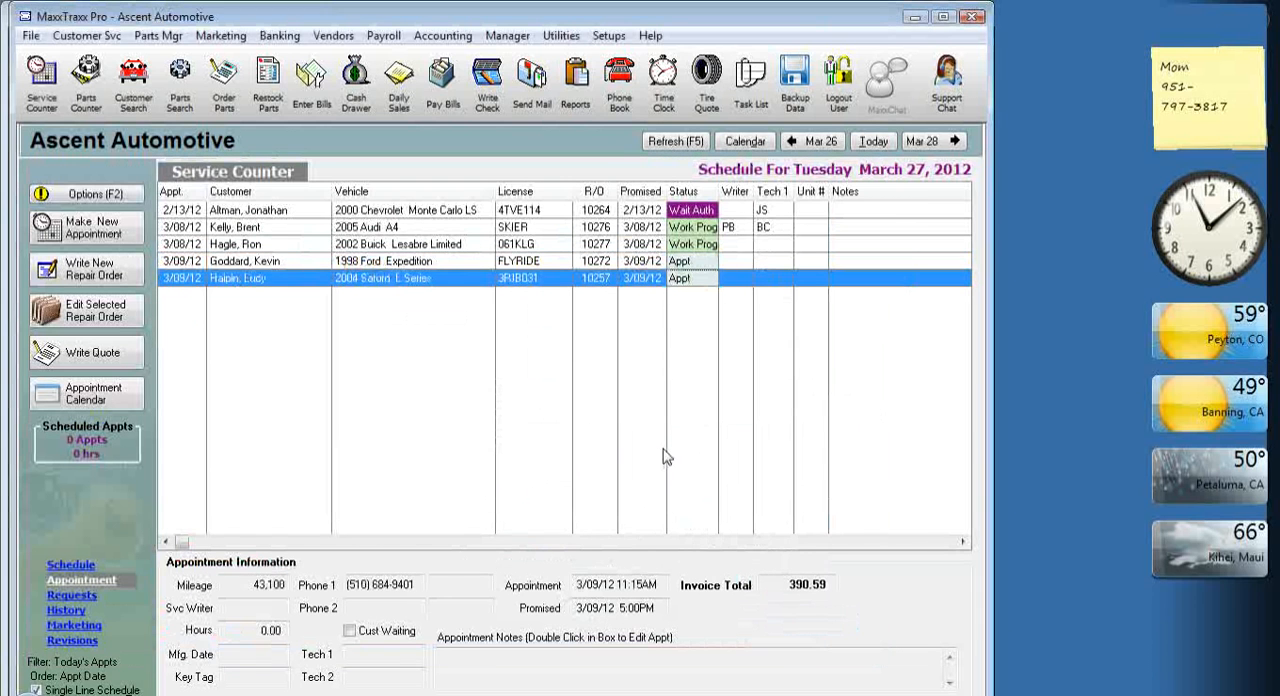
Open the register of the Inventory, Sublet Labor account from the Chart of Accounts.
click(445, 36)
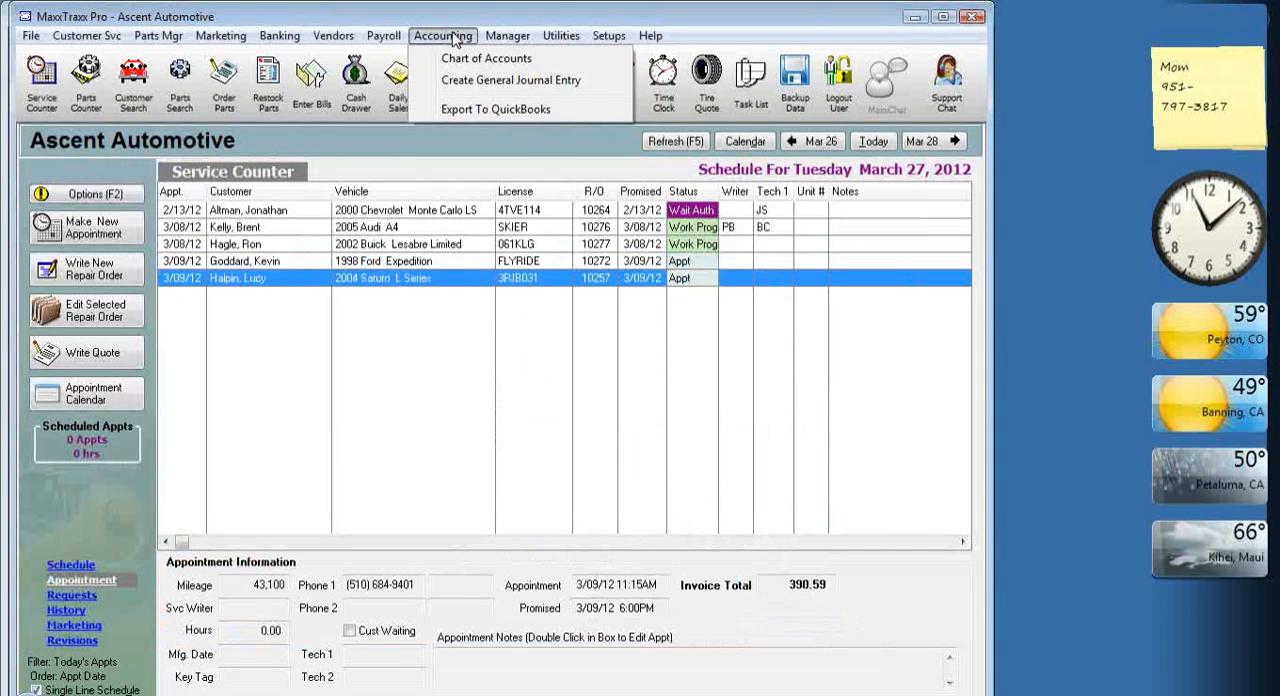
click(457, 58)
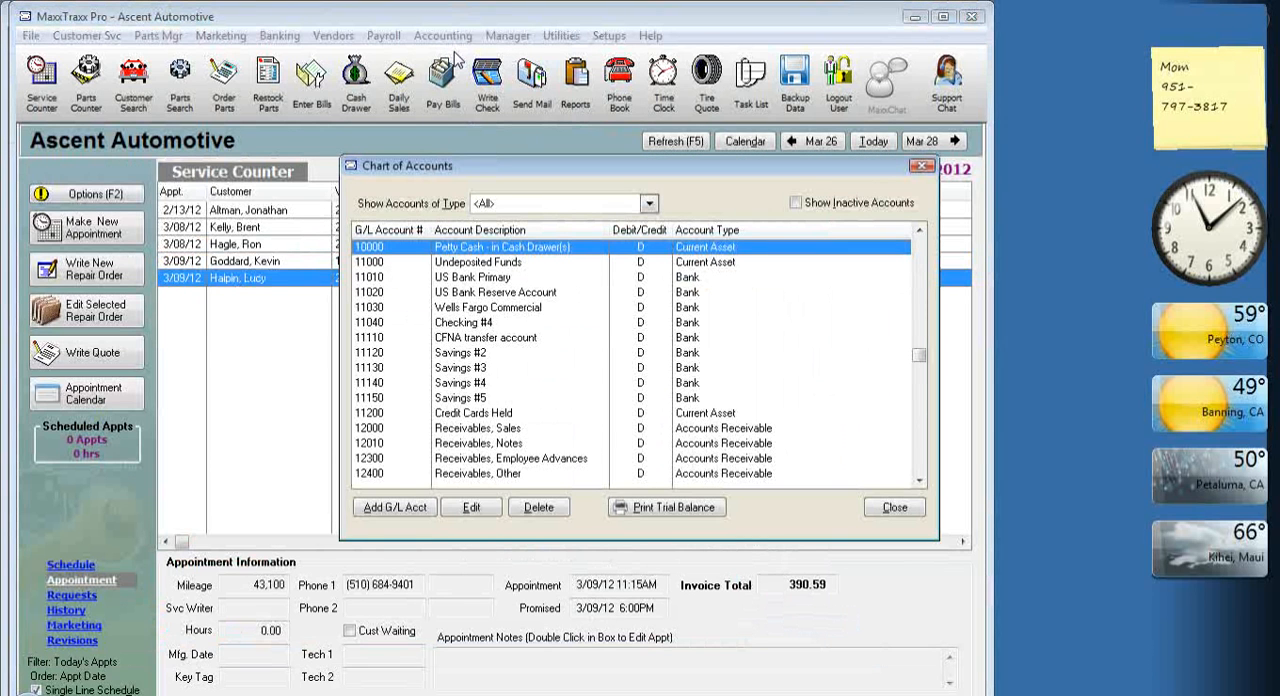
key(Page_Down)
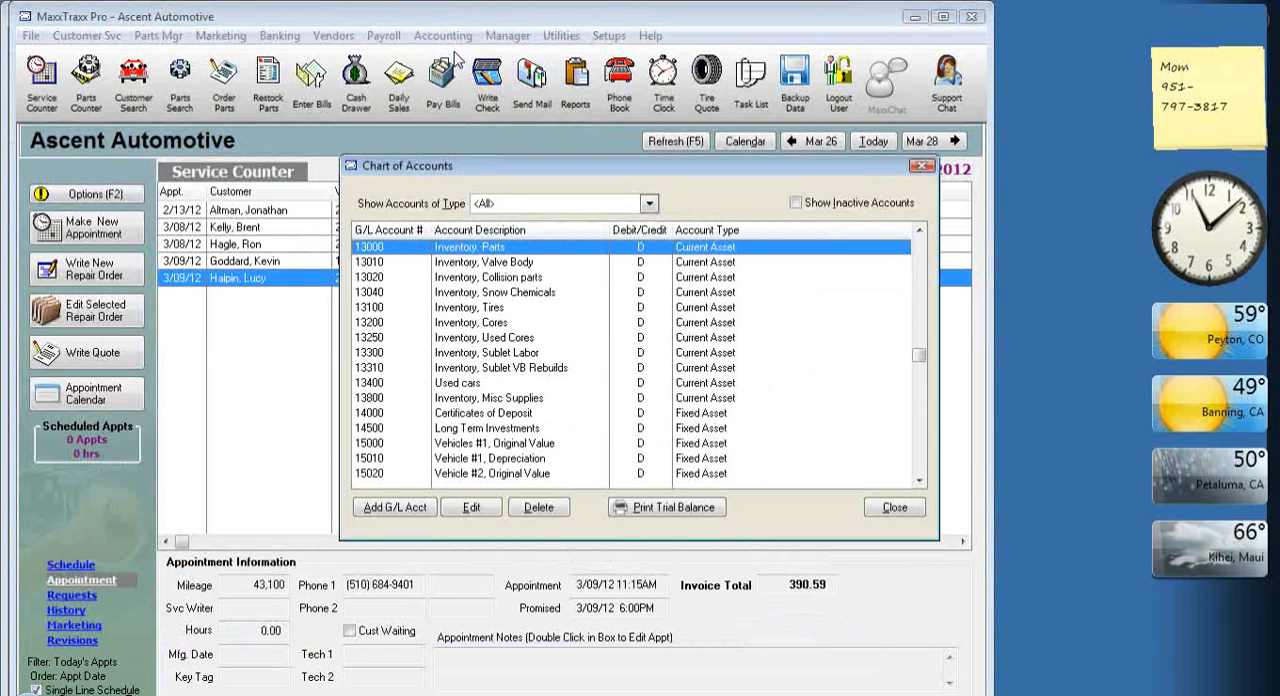
key(3)
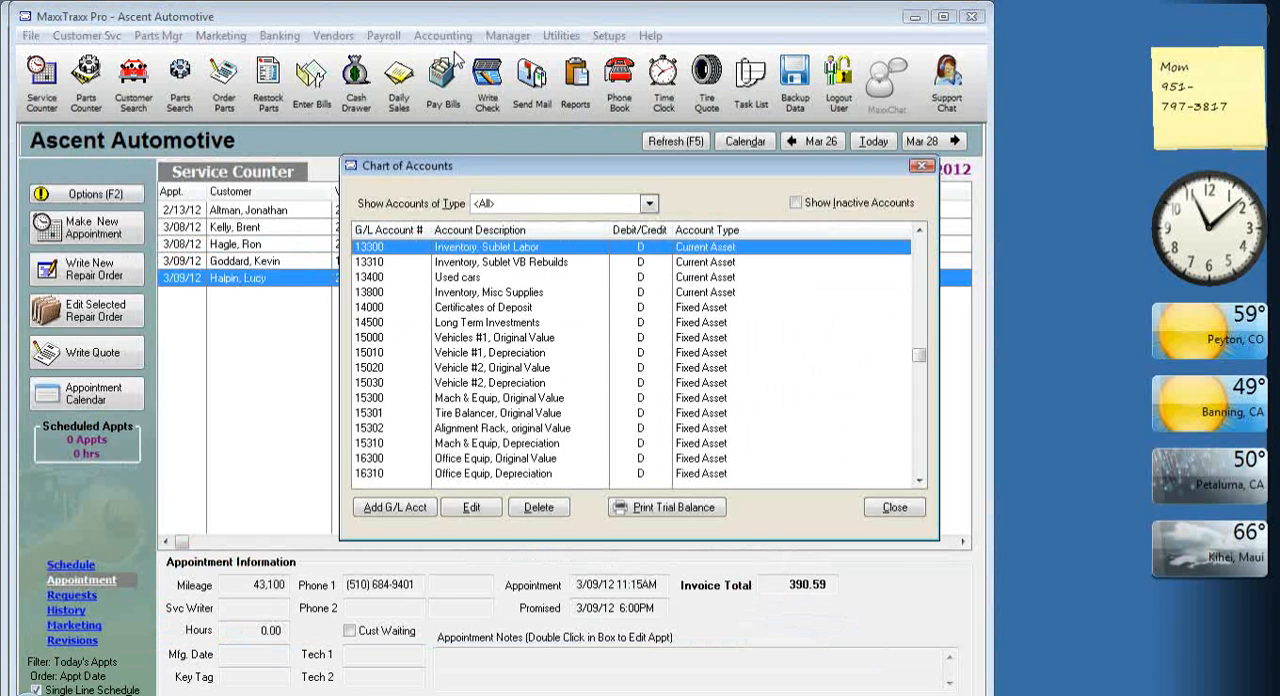
double_click(520, 252)
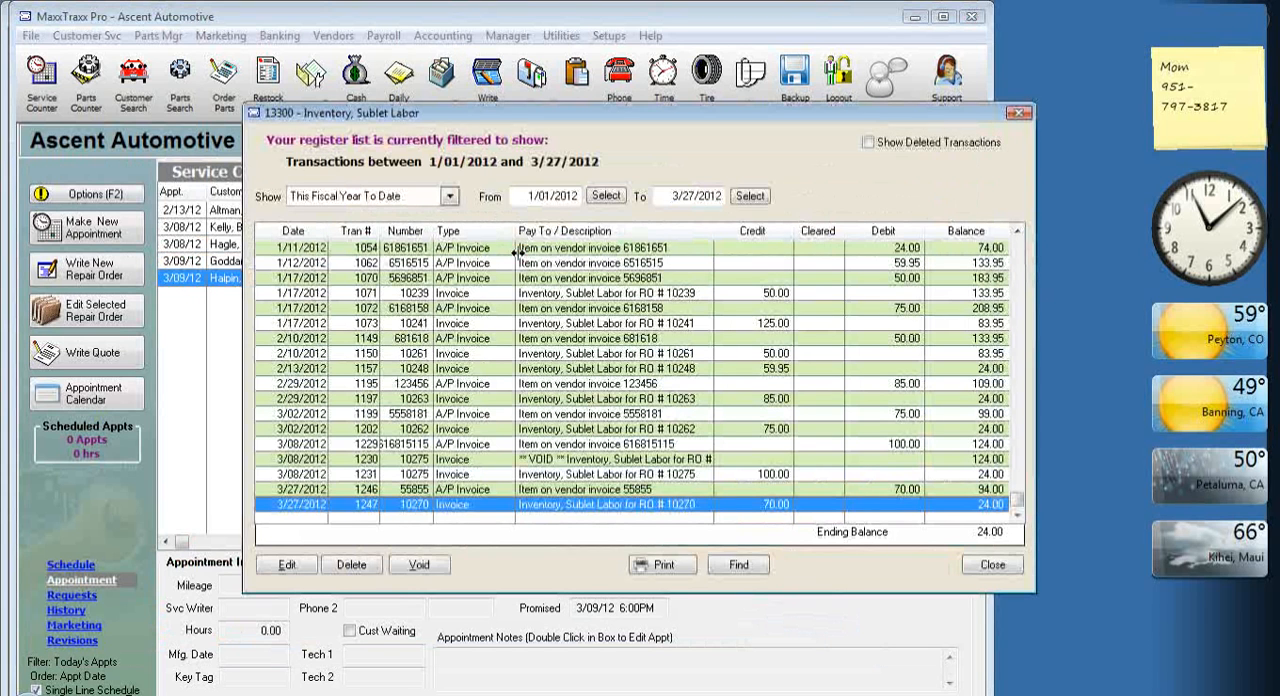
Compare each vendor invoice debit with its matching repair order credit for transactions from 2/29/2012 to 3/27/2012.
click(908, 491)
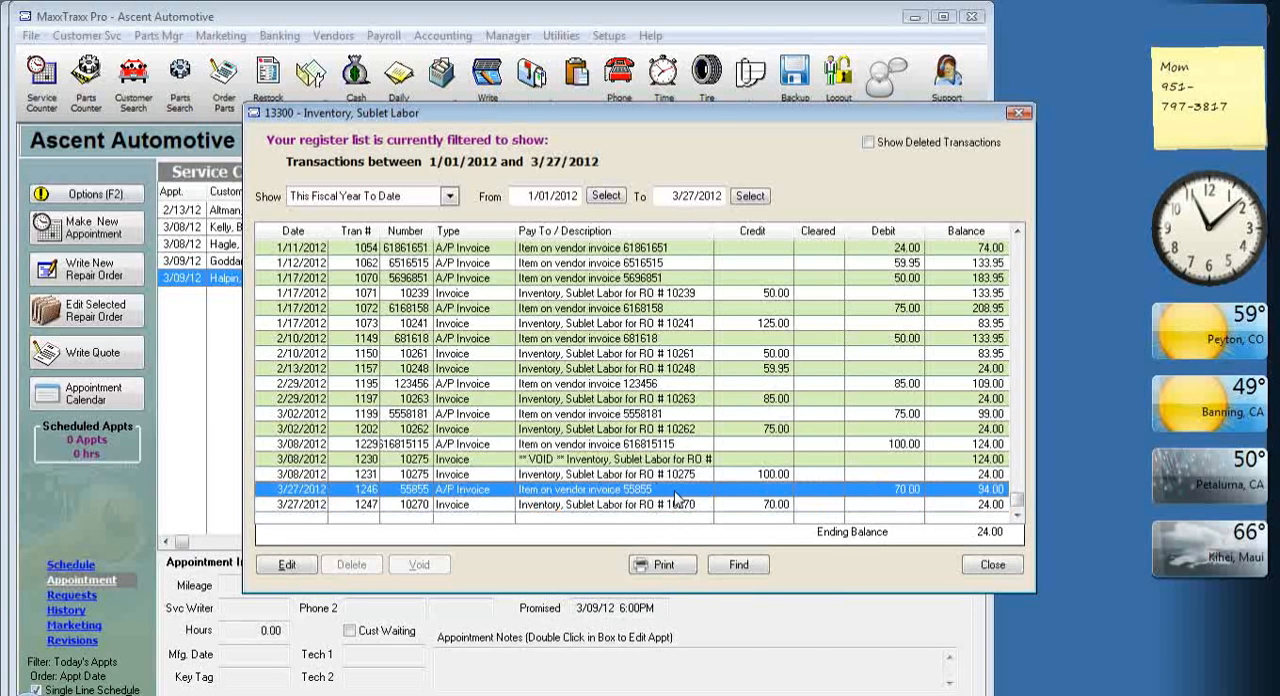
click(770, 508)
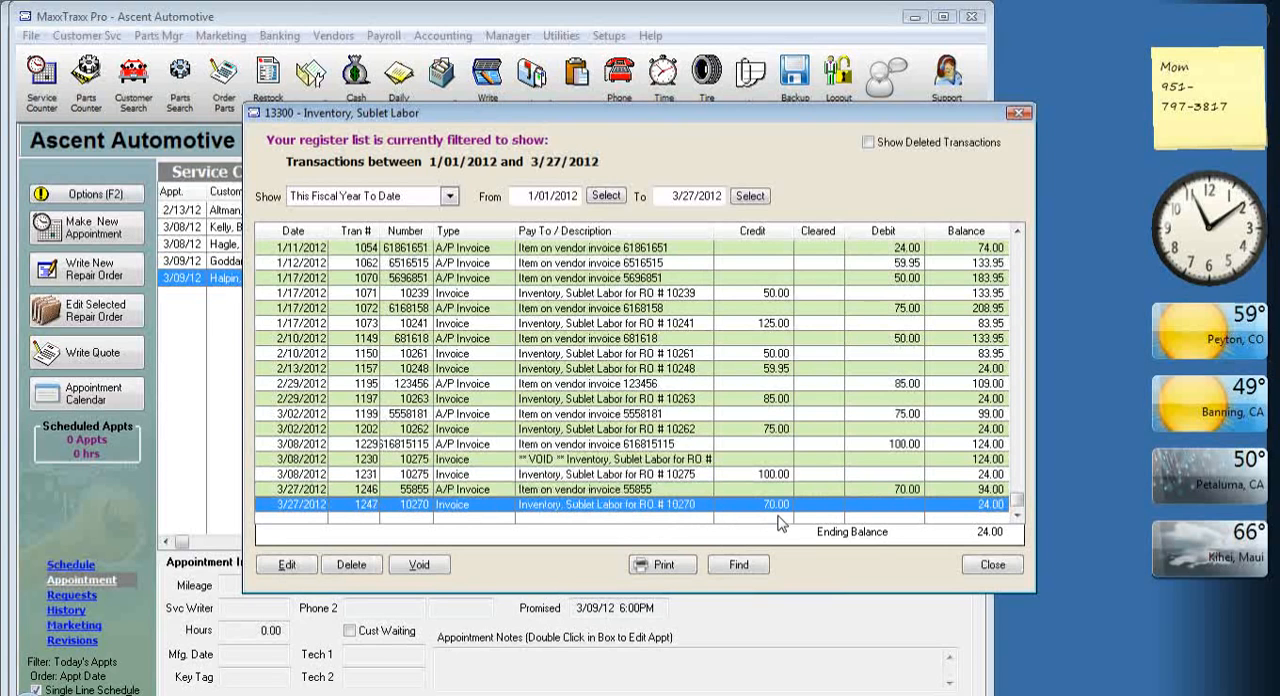
click(904, 446)
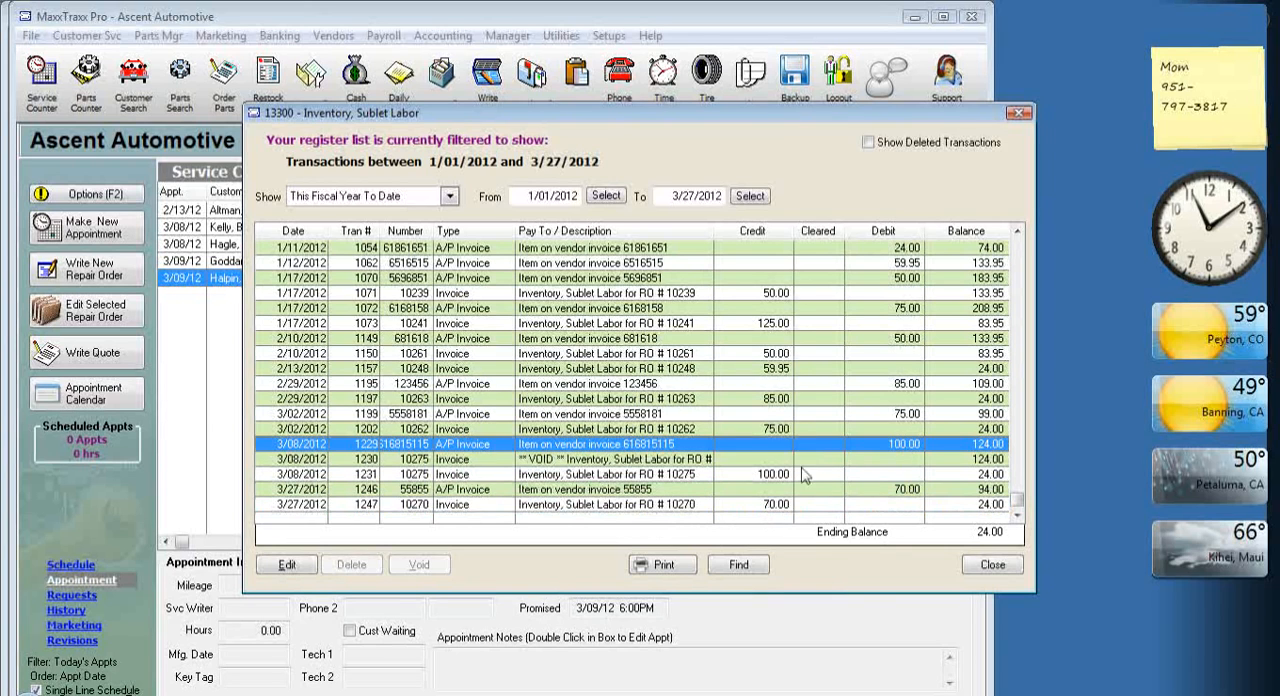
click(788, 473)
click(888, 415)
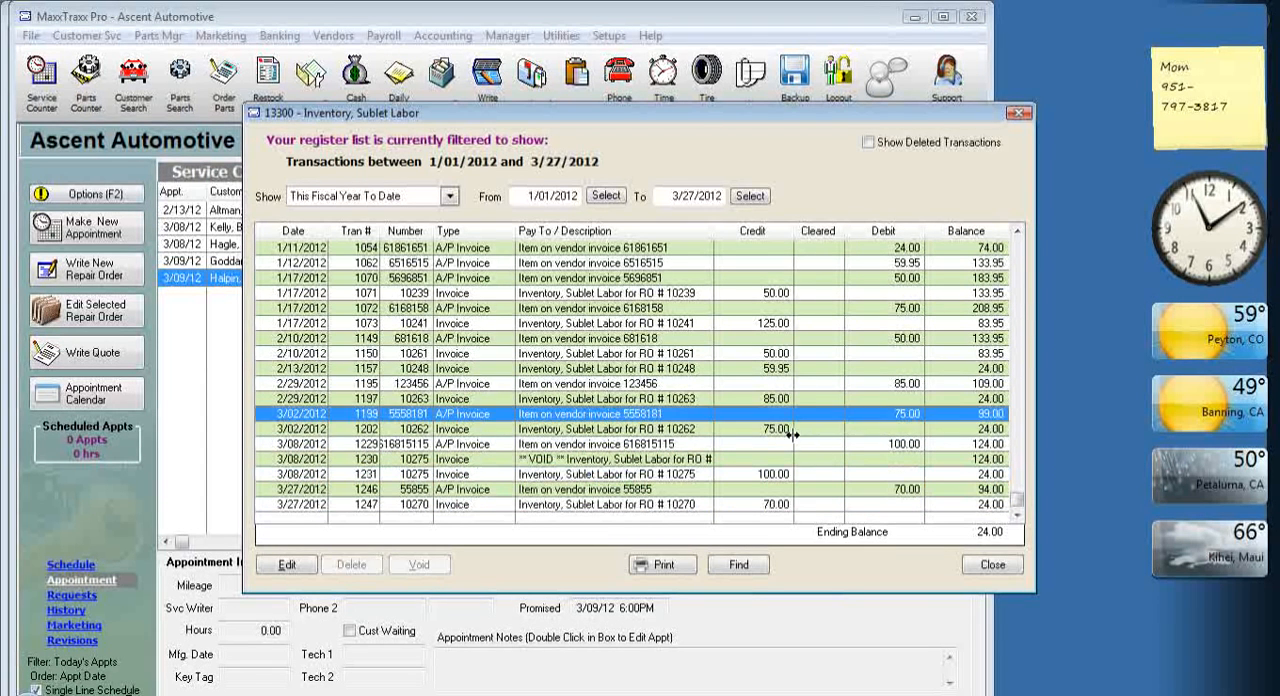
click(790, 432)
click(890, 386)
click(775, 403)
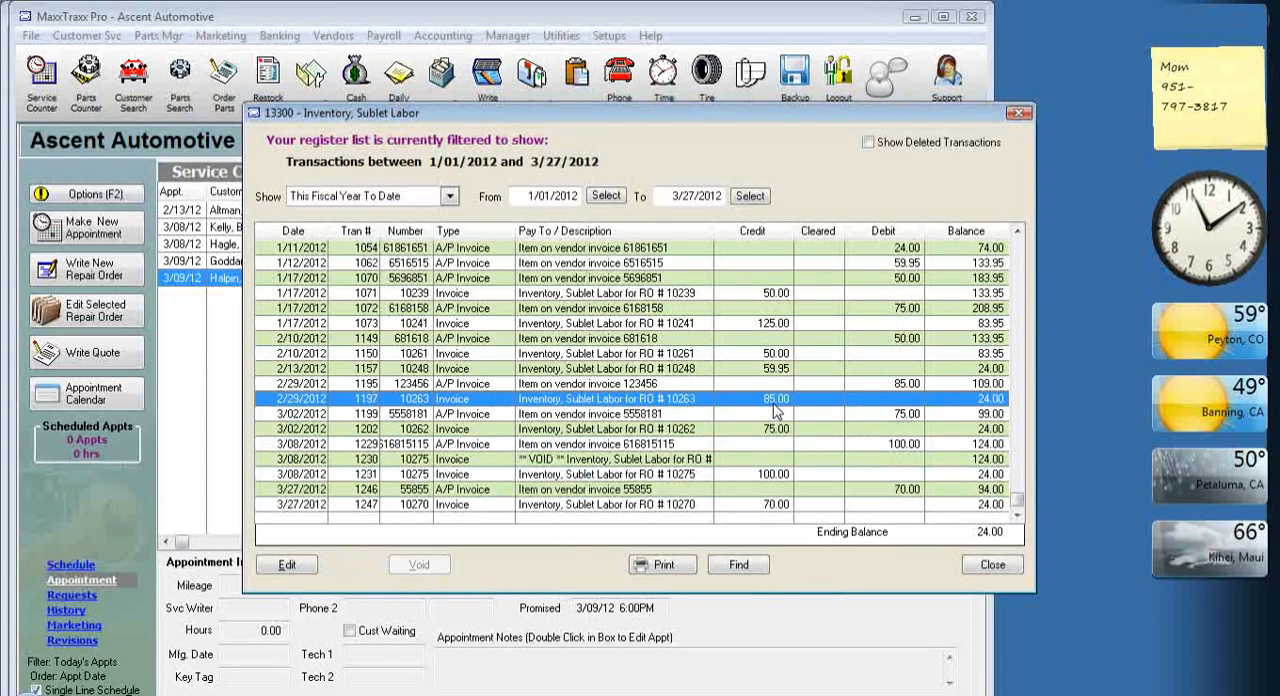
Check the January and mid-February sublet debits against their repair order credits, ending at the 1/11/2012 vendor invoice debit.
click(912, 324)
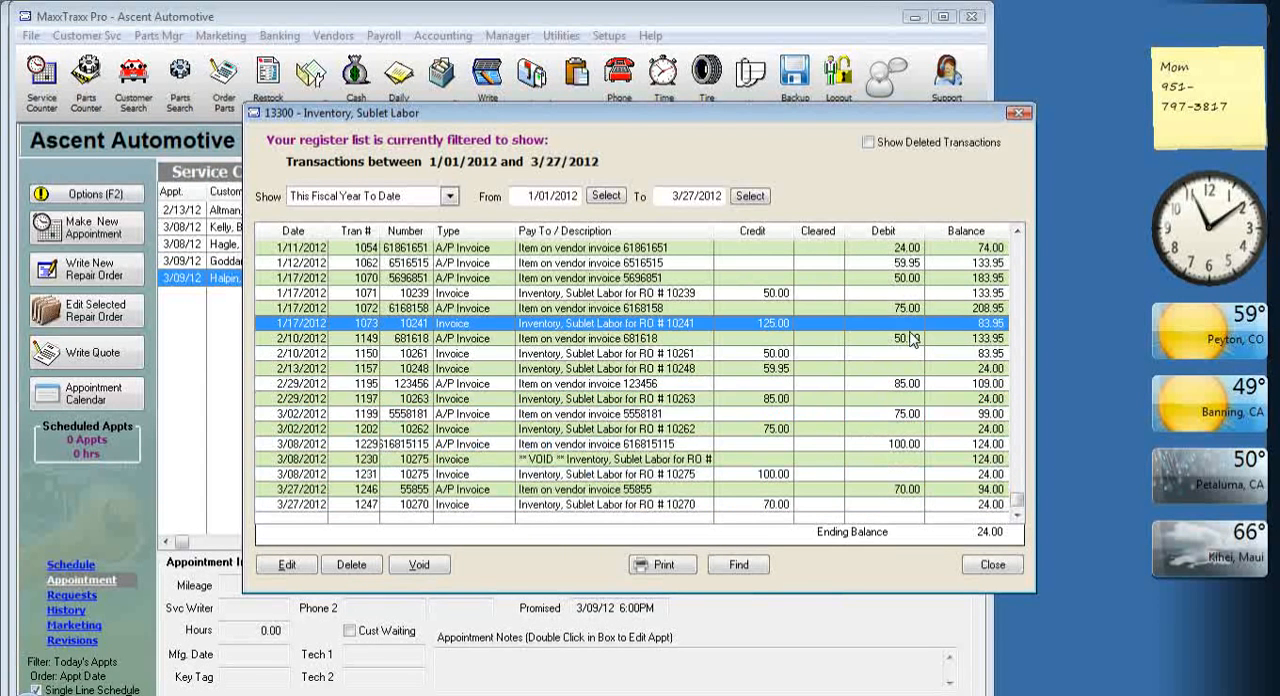
click(768, 356)
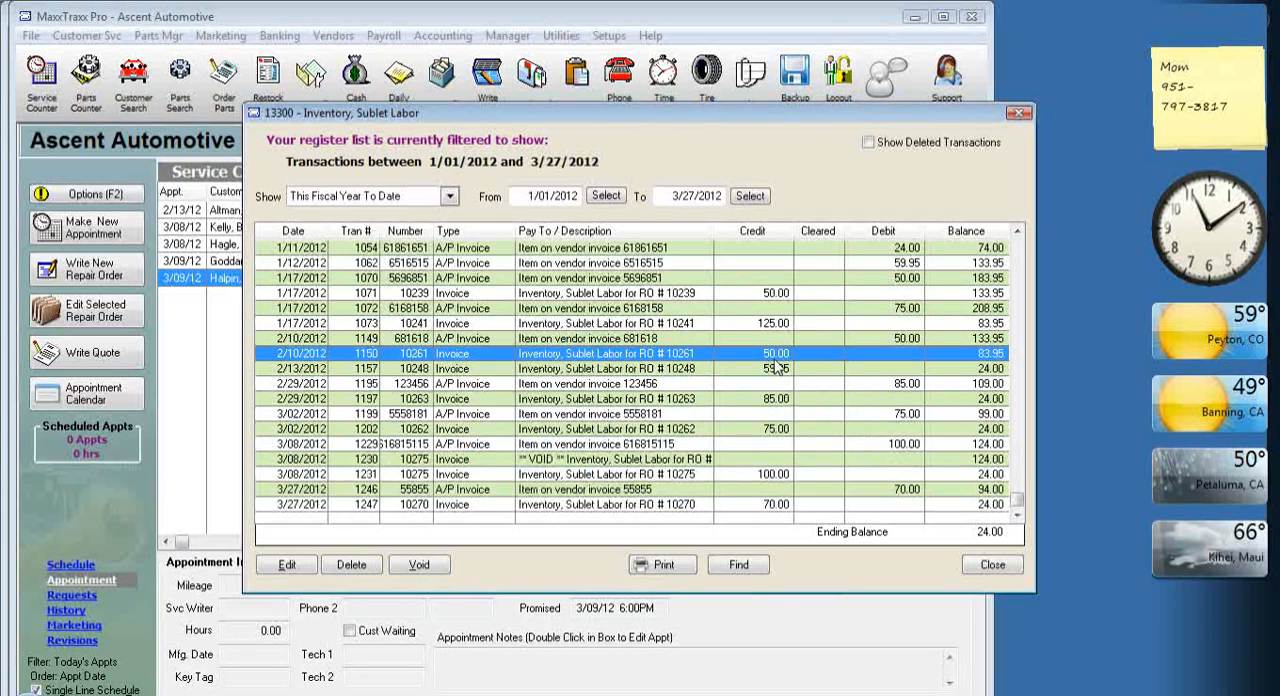
click(922, 262)
click(781, 370)
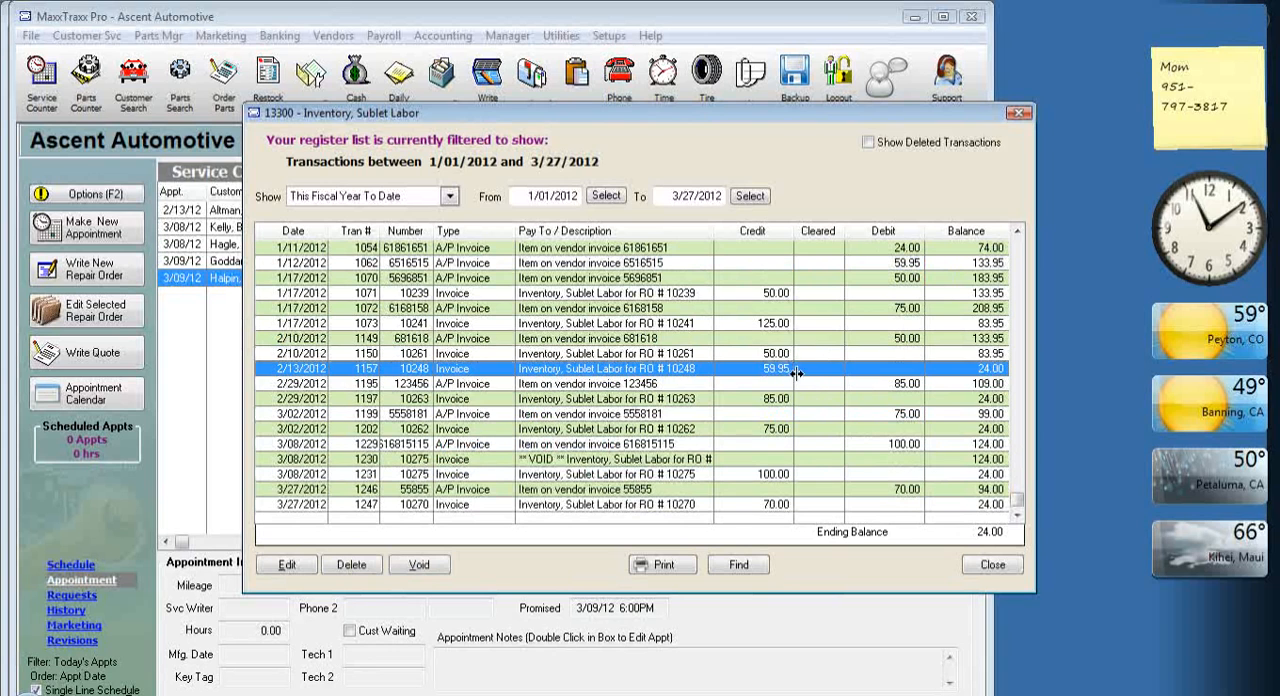
click(913, 279)
click(908, 309)
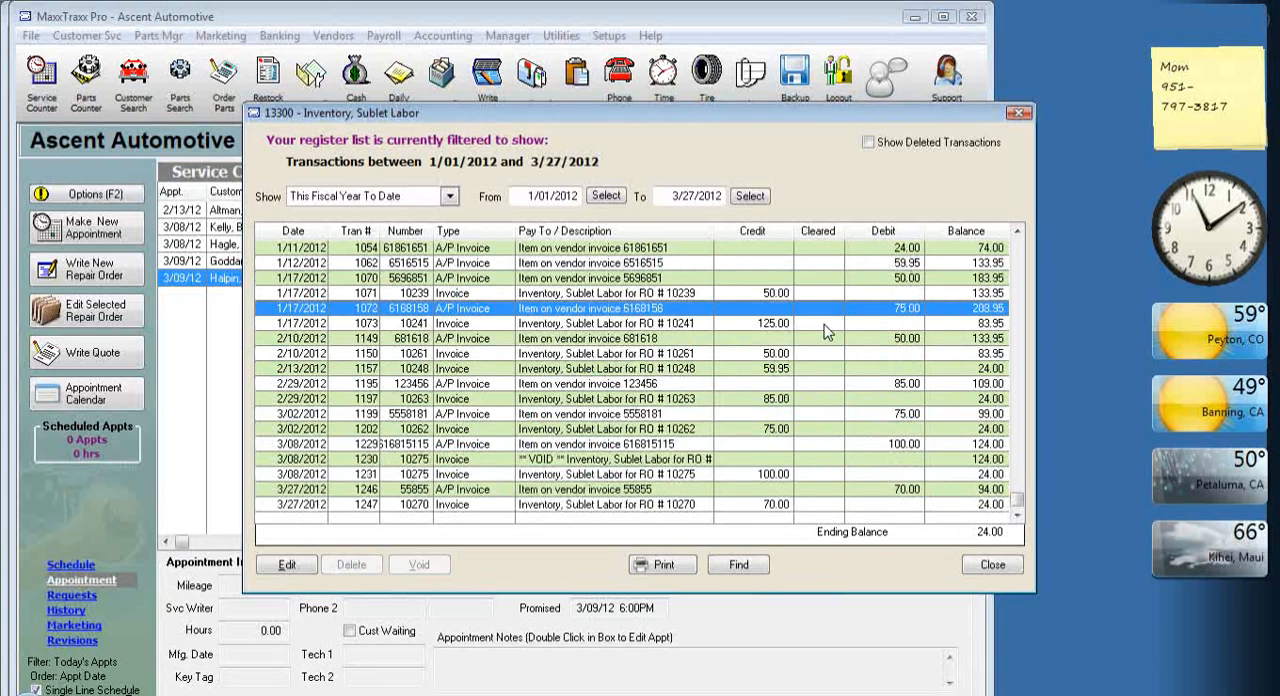
click(775, 326)
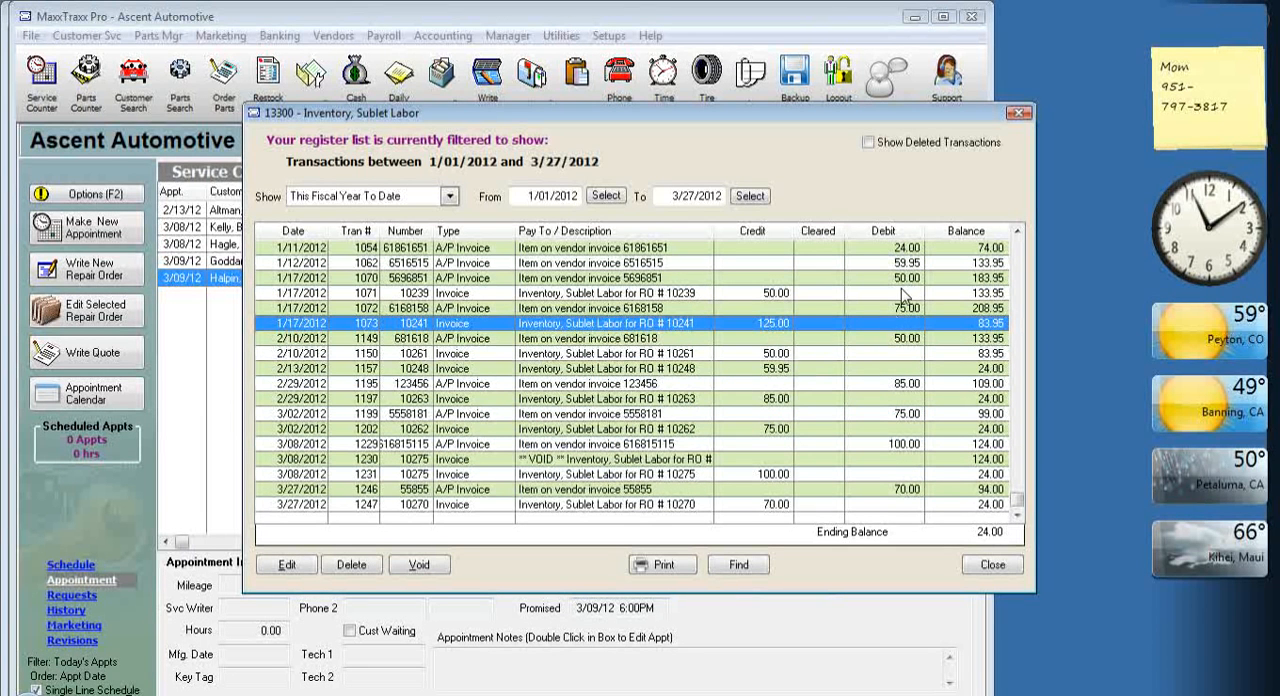
click(912, 249)
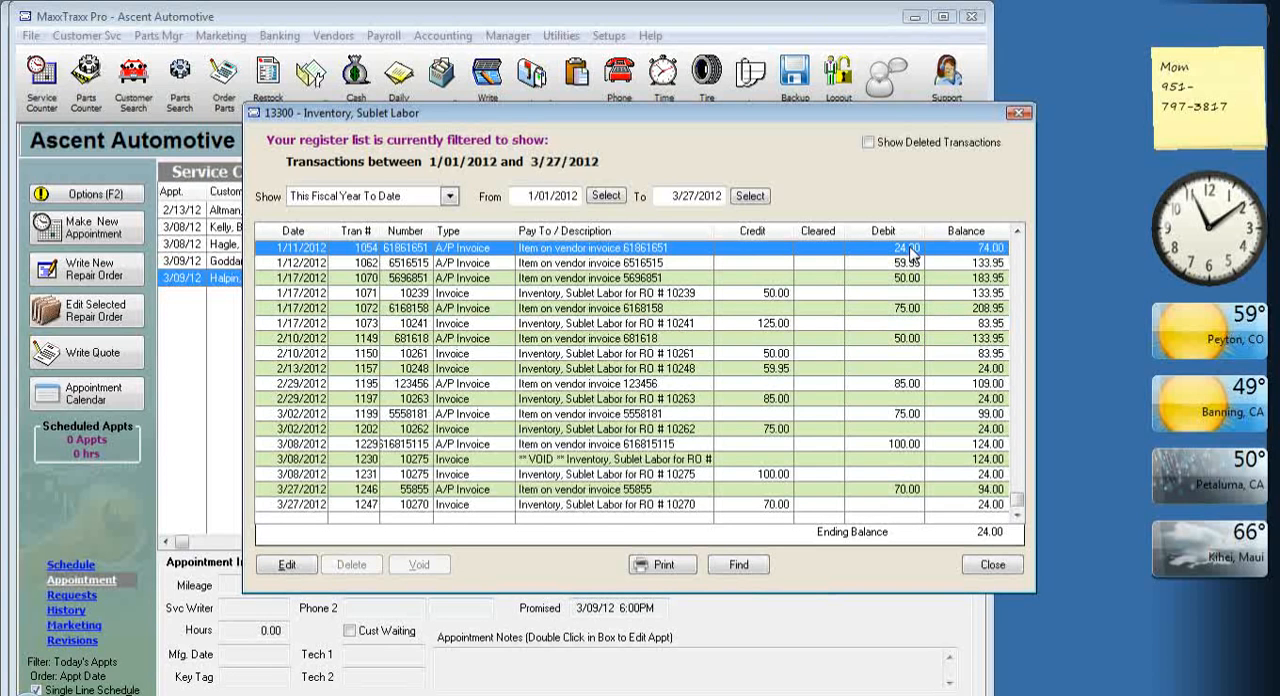
Check the 50.00 repair order credit of 1/17/2012, and close the Inventory, Sublet Labor register and the Chart of Accounts.
click(778, 296)
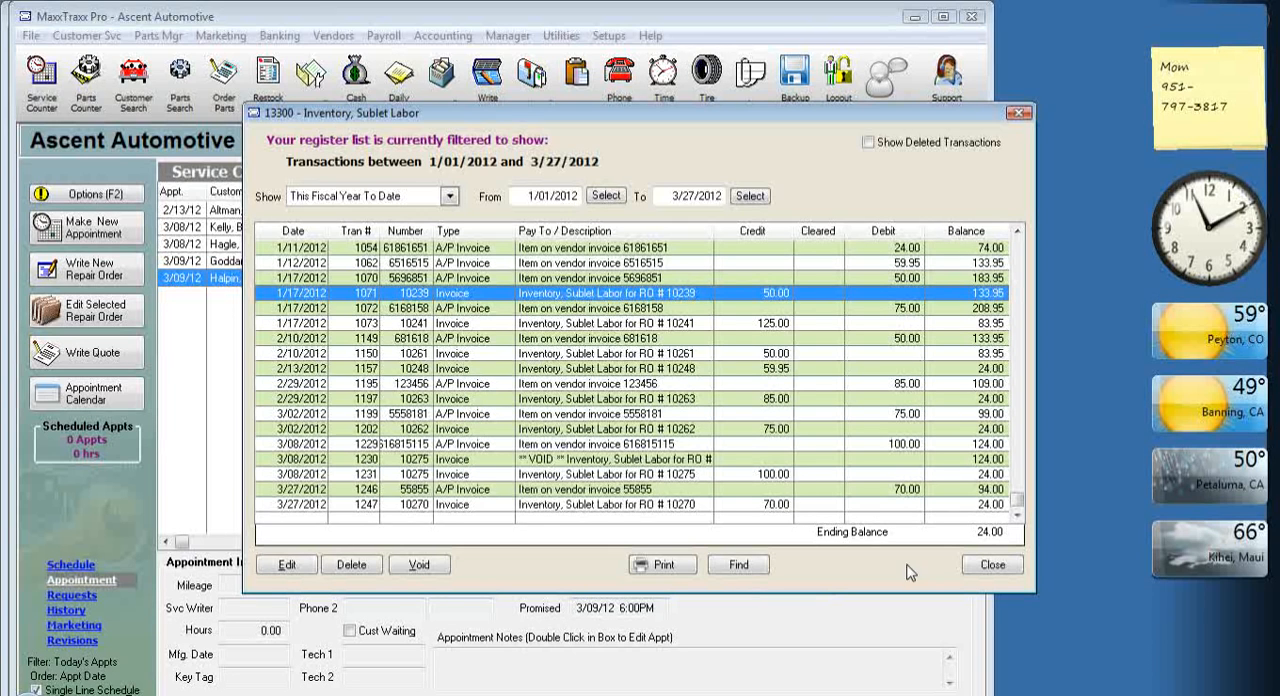
click(988, 567)
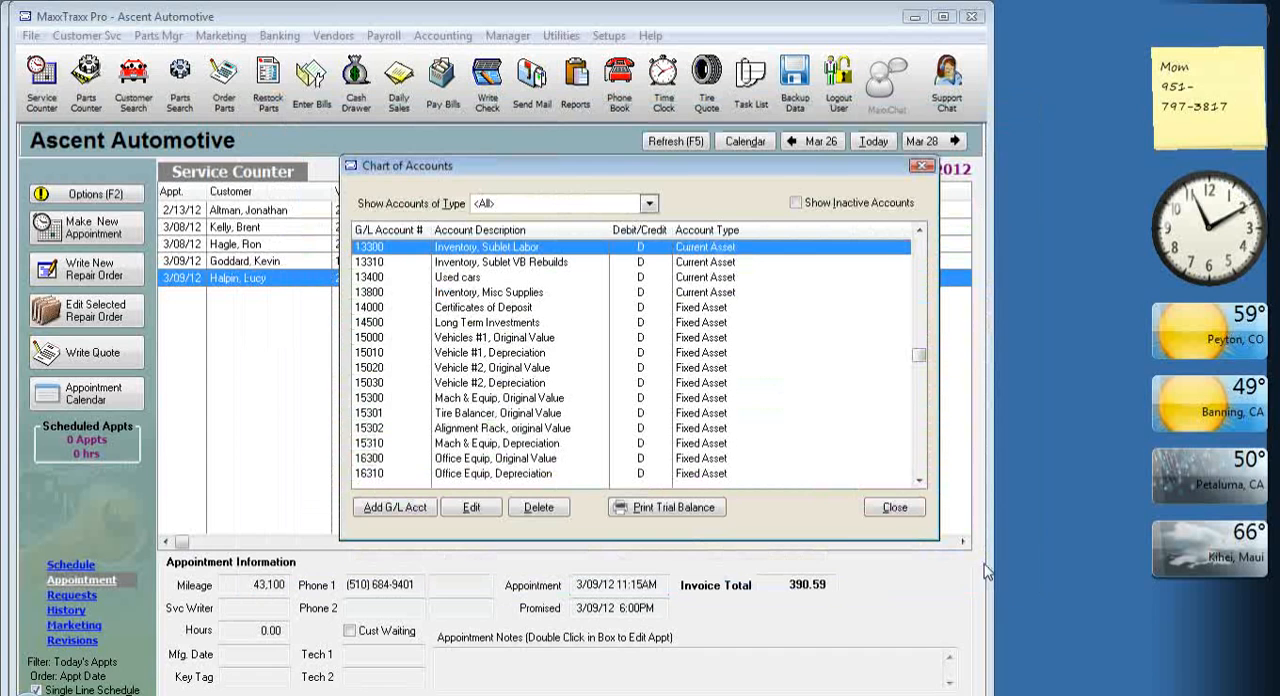
click(986, 566)
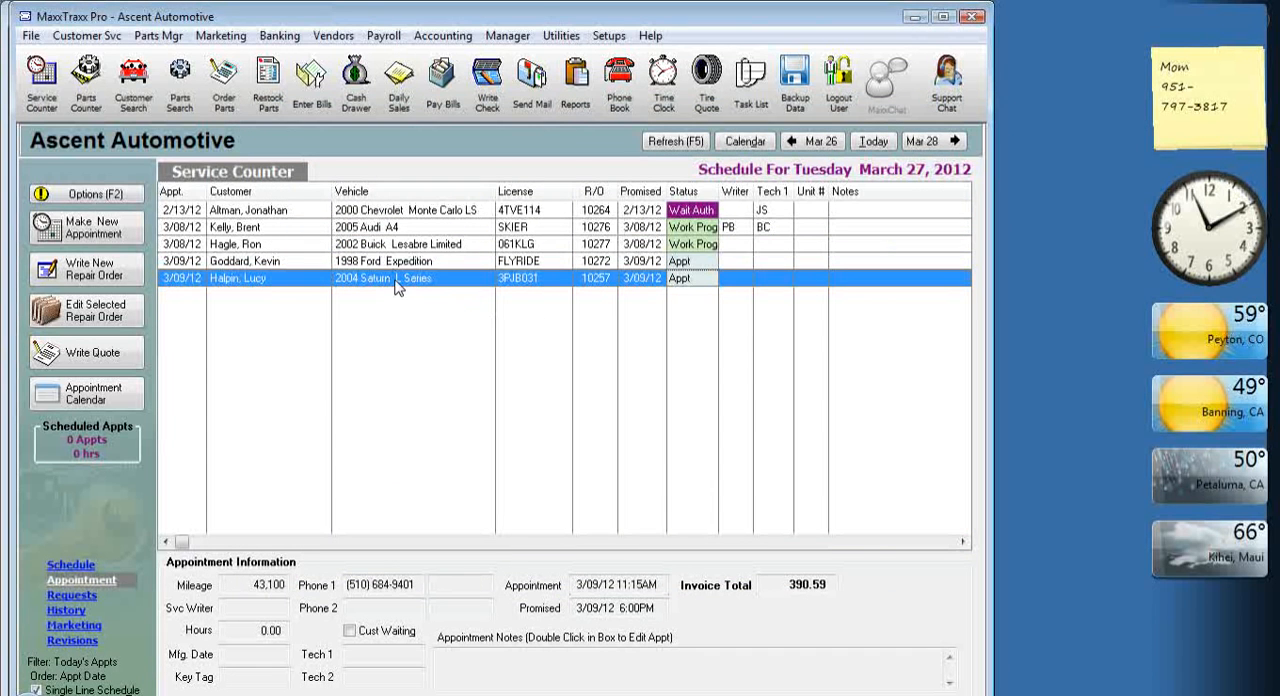
Open the repair order for the 2004 Saturn L Series, examine its Replace alarm labor, and save and close the order.
double_click(396, 279)
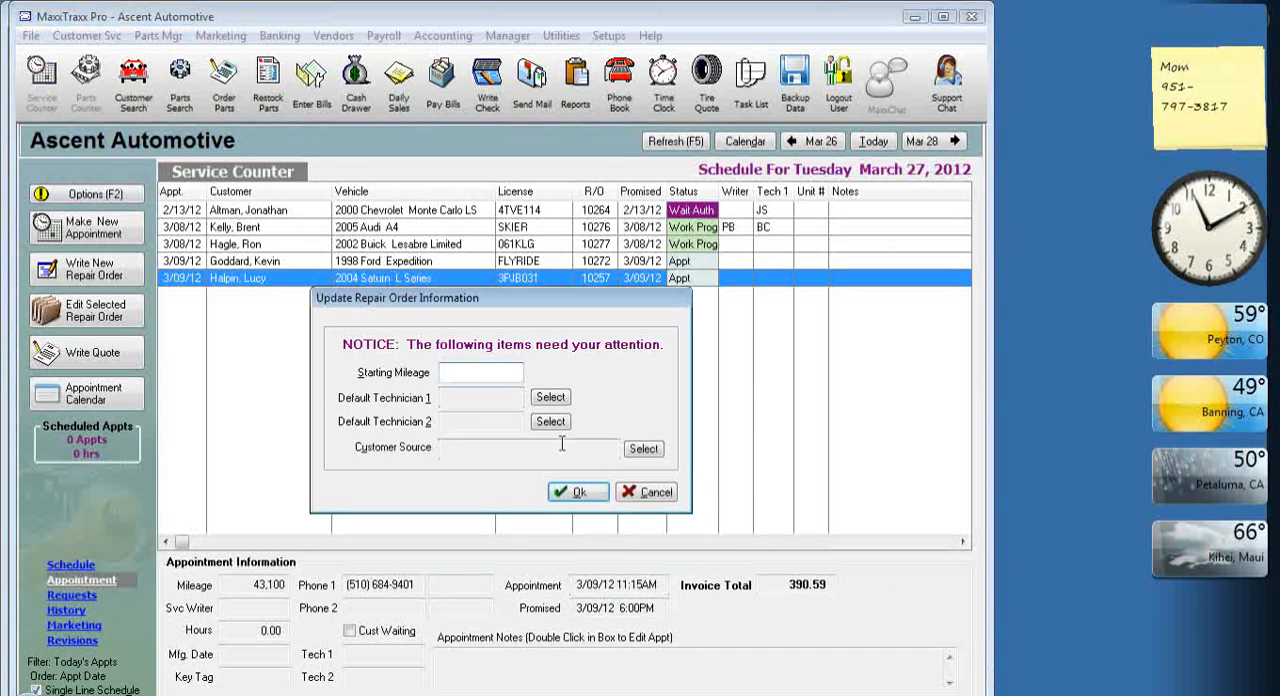
click(576, 491)
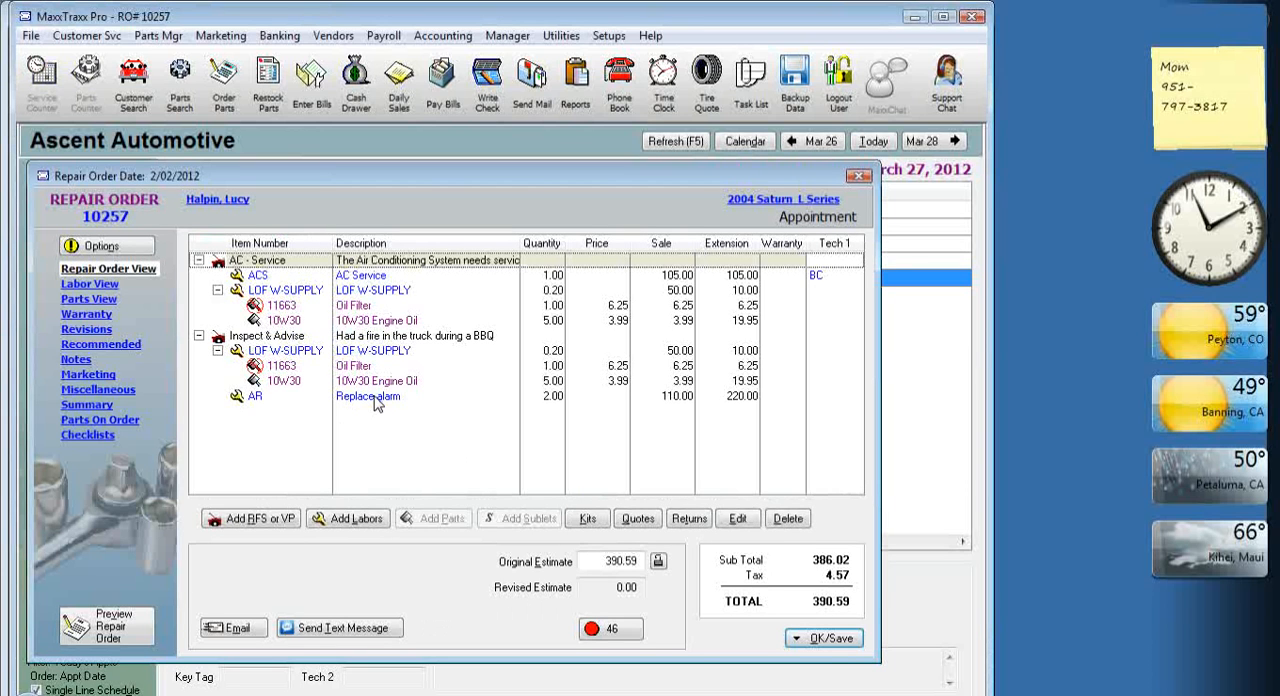
click(381, 398)
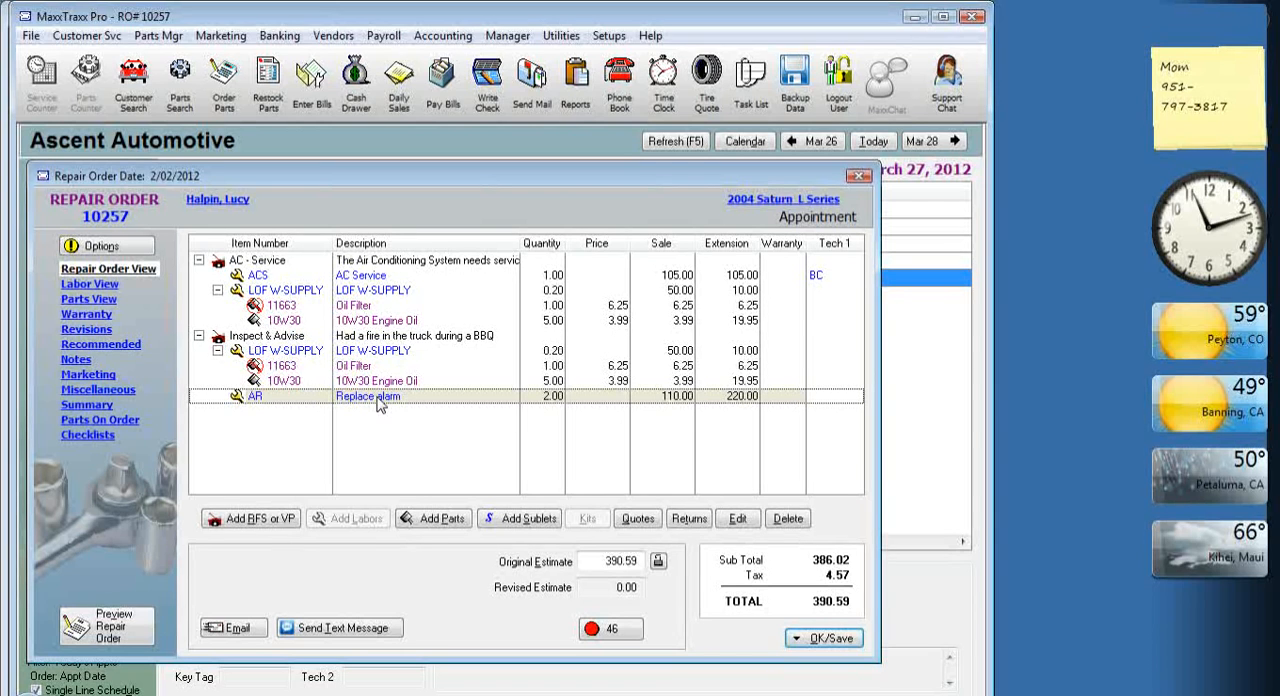
click(806, 640)
click(893, 469)
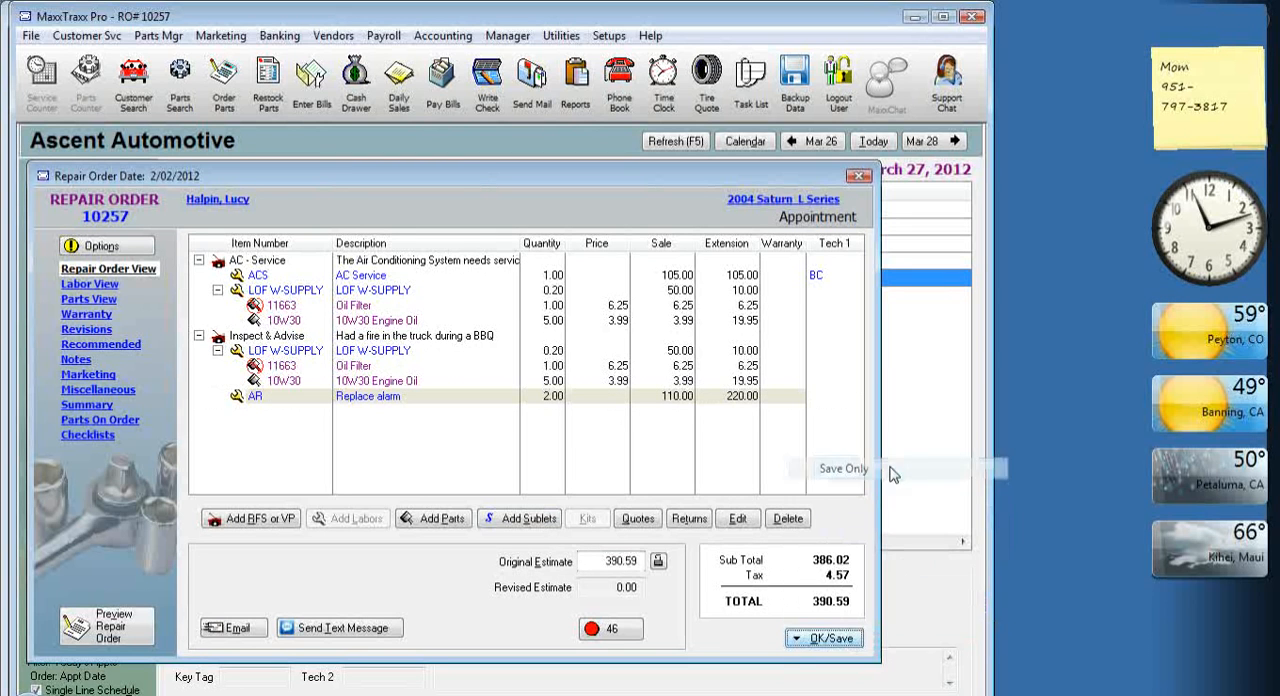
click(710, 590)
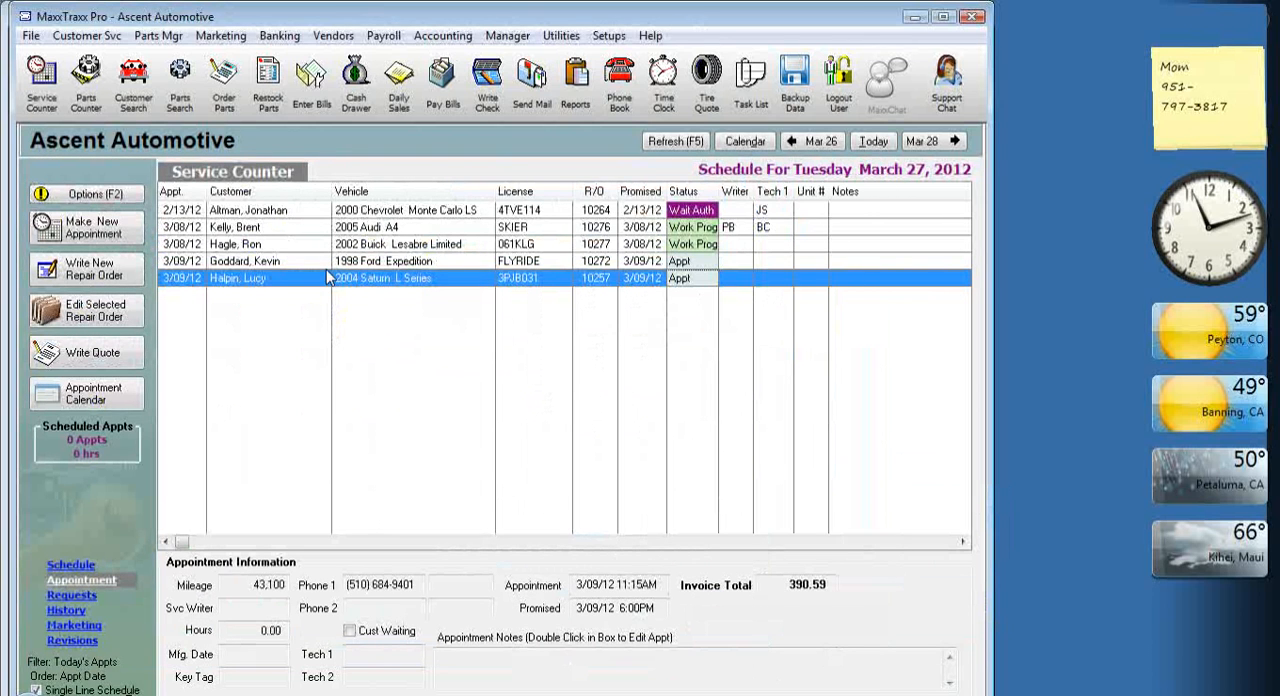
Start a received vendor invoice and add a new vendor, Transmeister, with vendor code TR.
click(272, 88)
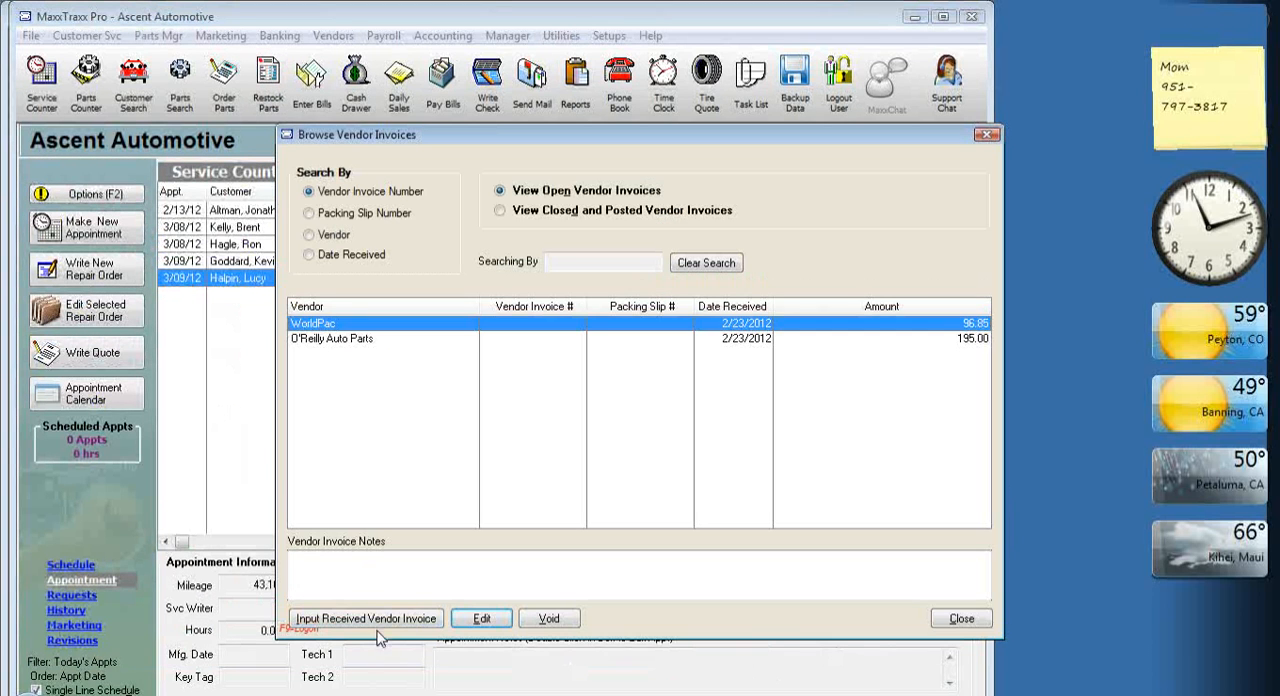
click(400, 620)
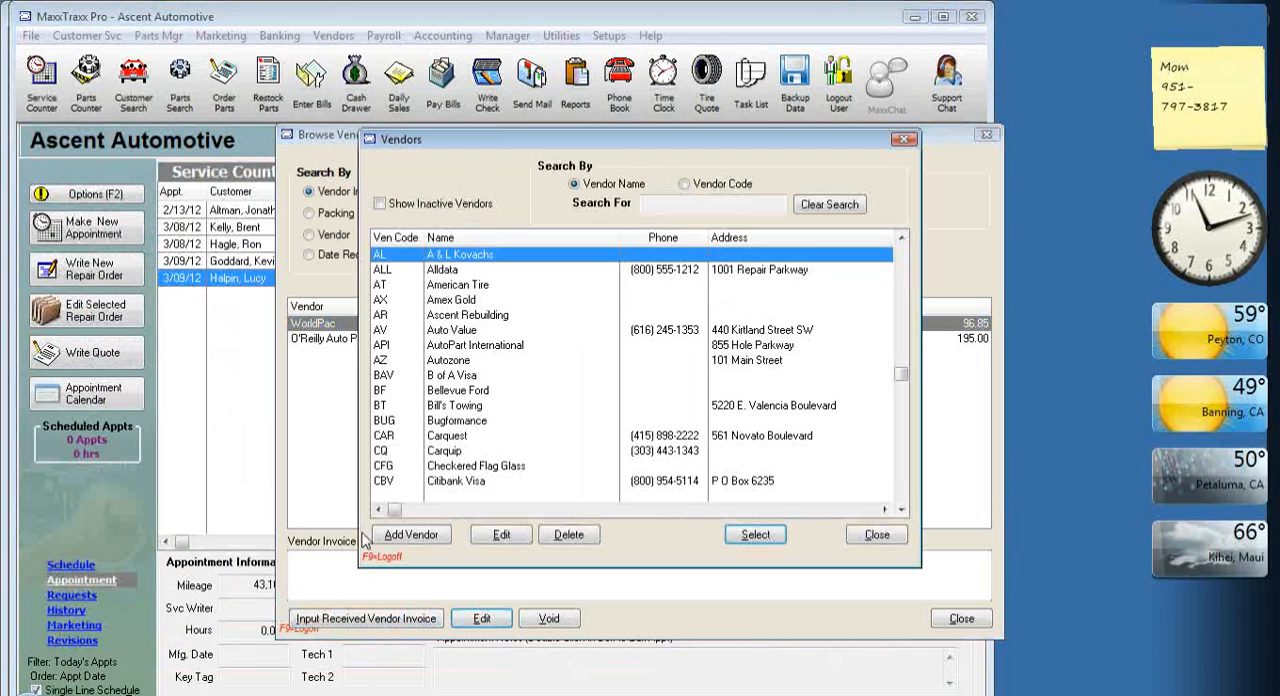
click(392, 538)
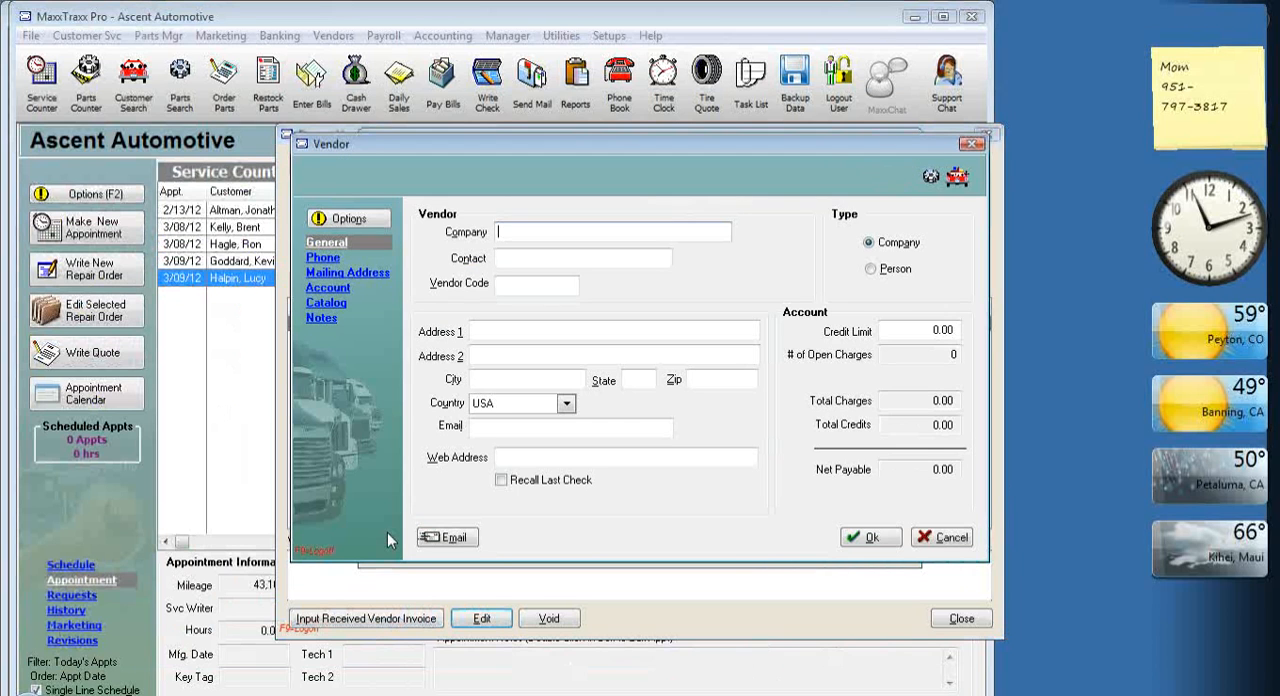
text(Transmeister)
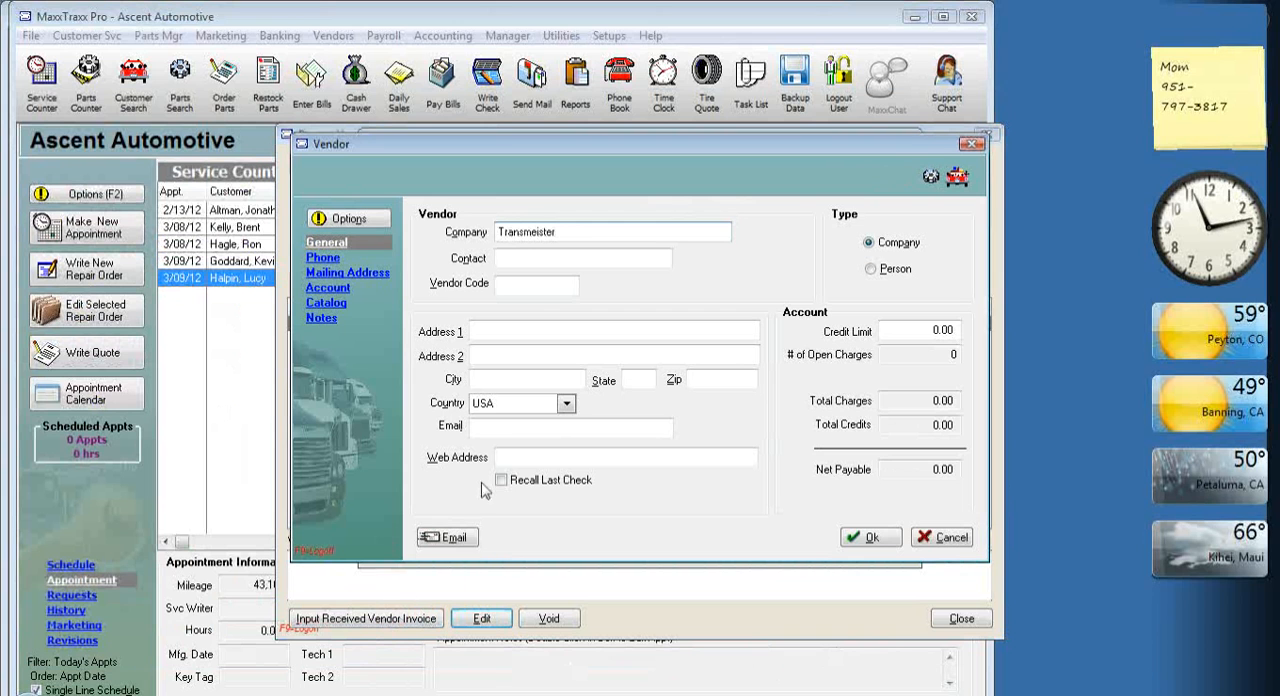
click(541, 293)
text(TR)
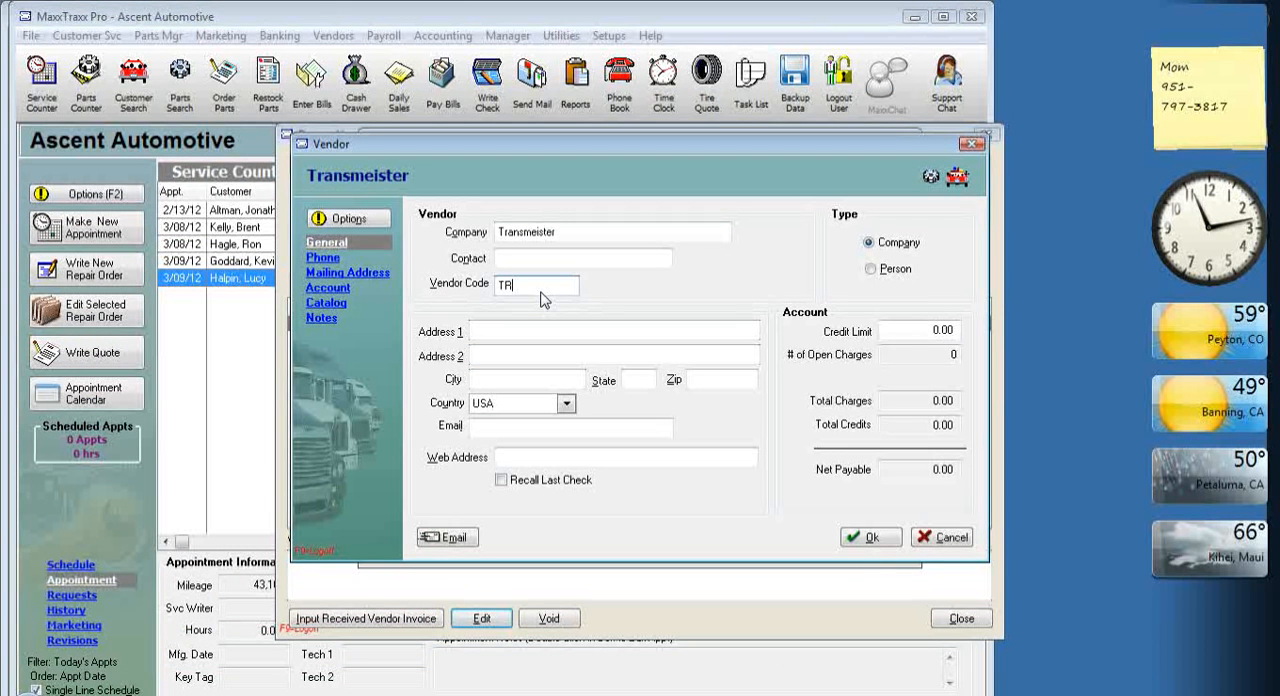
click(870, 537)
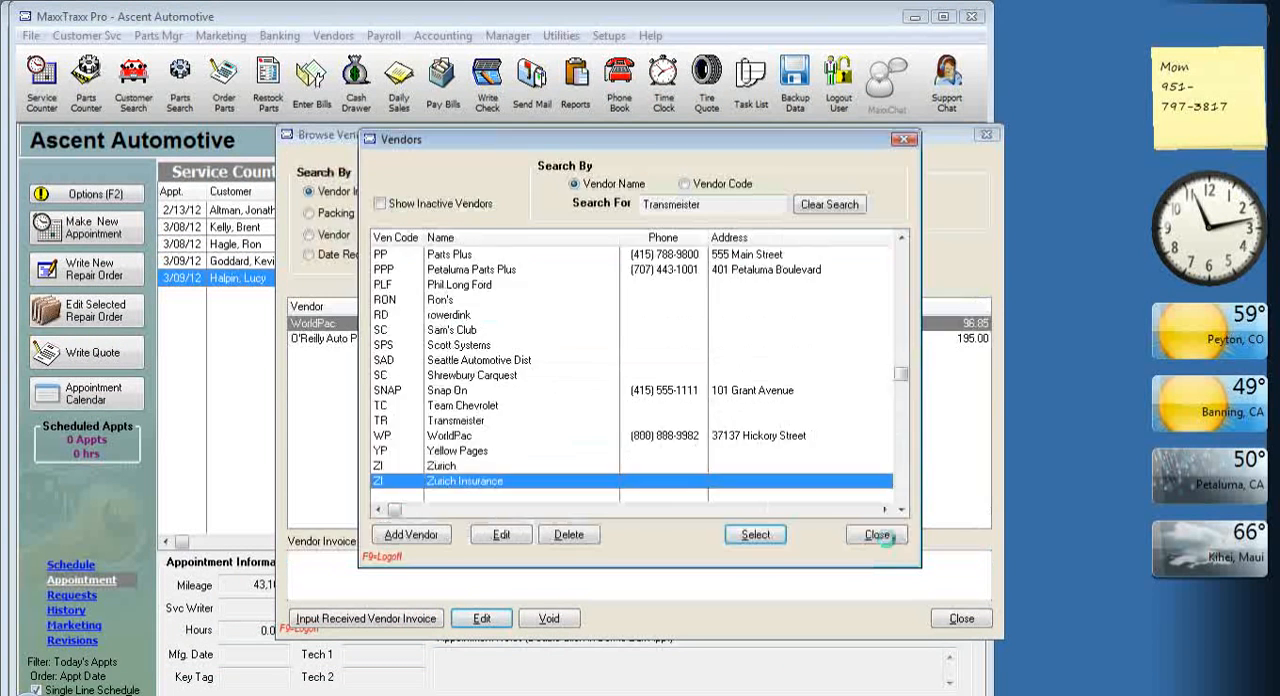
Select Transmeister as the invoice's vendor and set the target amount to 900.00.
click(755, 535)
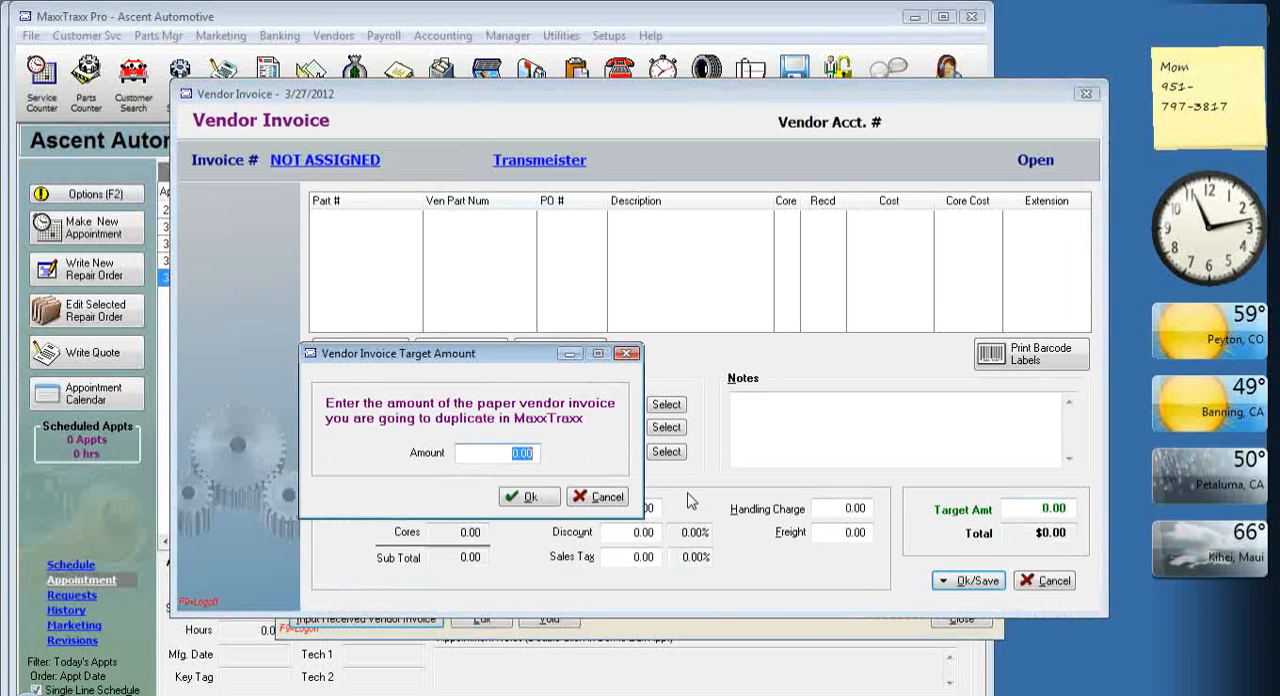
text(900)
click(529, 497)
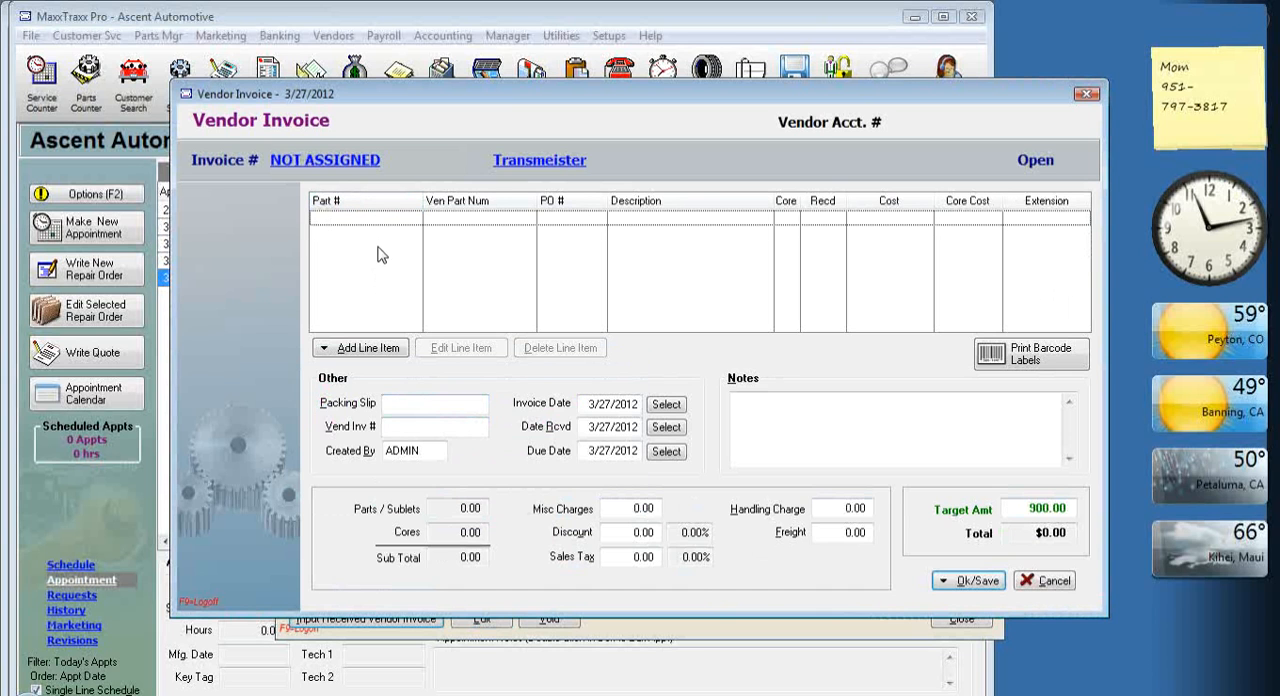
Search the parts list by description for "tra" and add Transmission - Rebuilt, part 80001, as a line item.
click(388, 348)
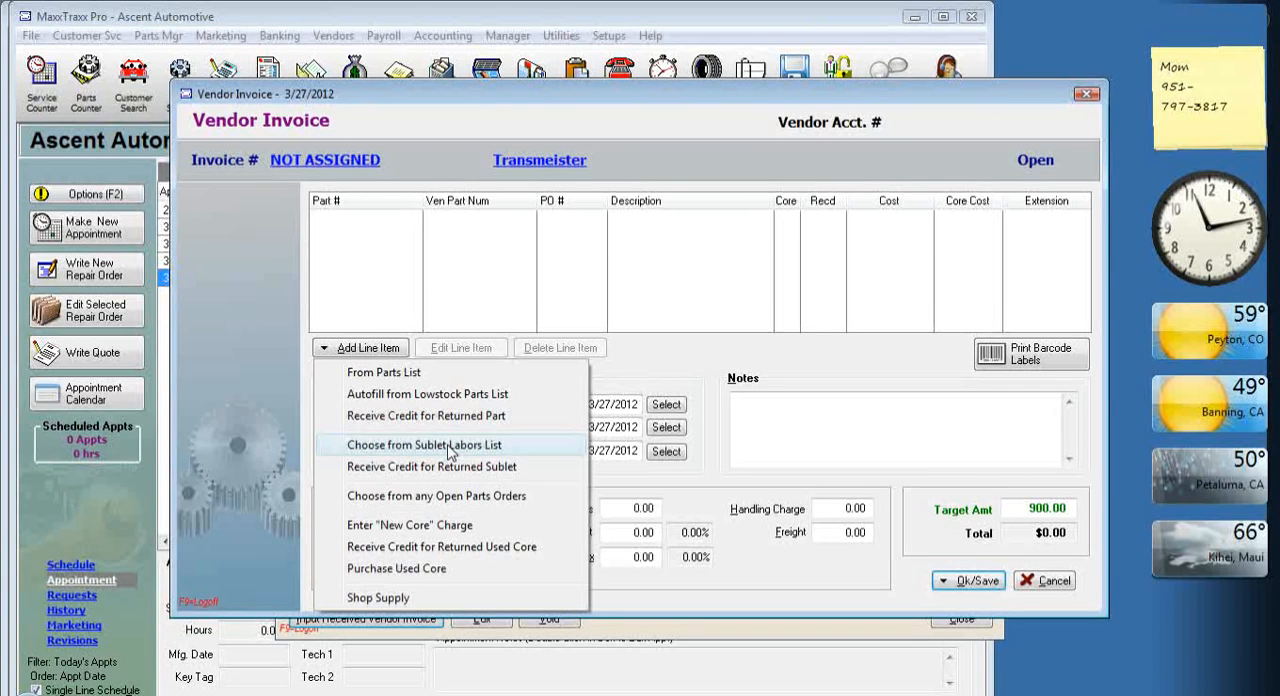
click(418, 377)
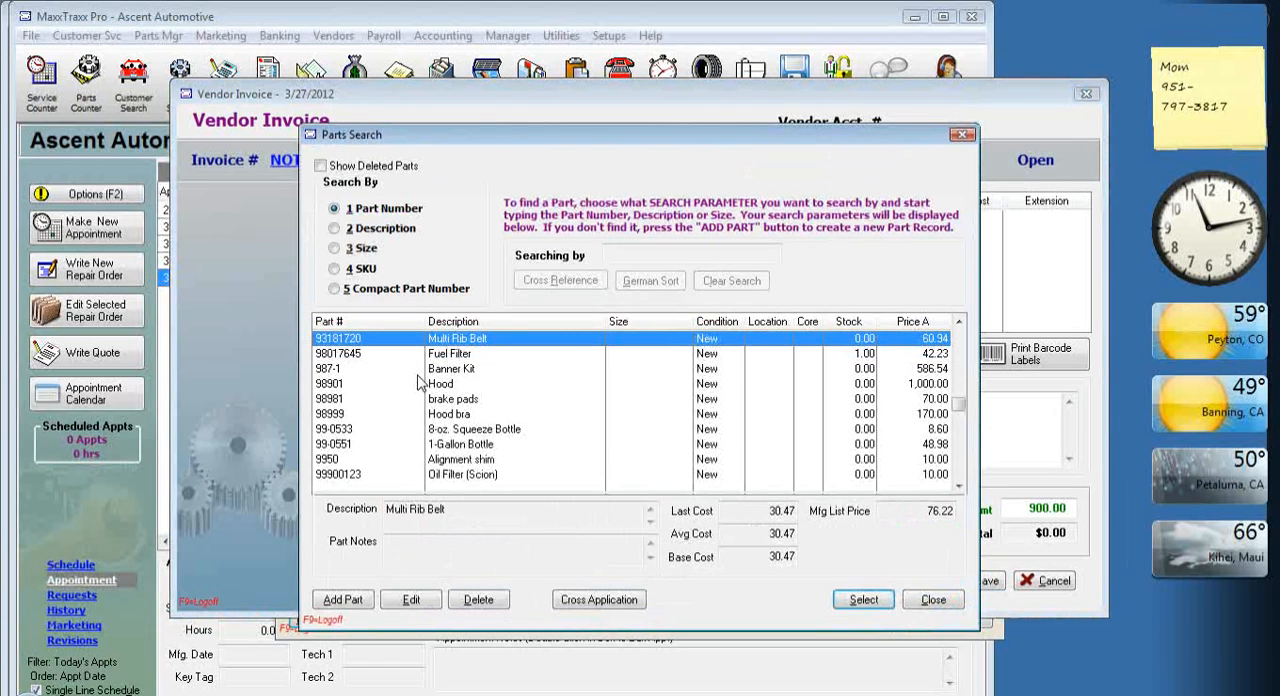
click(397, 231)
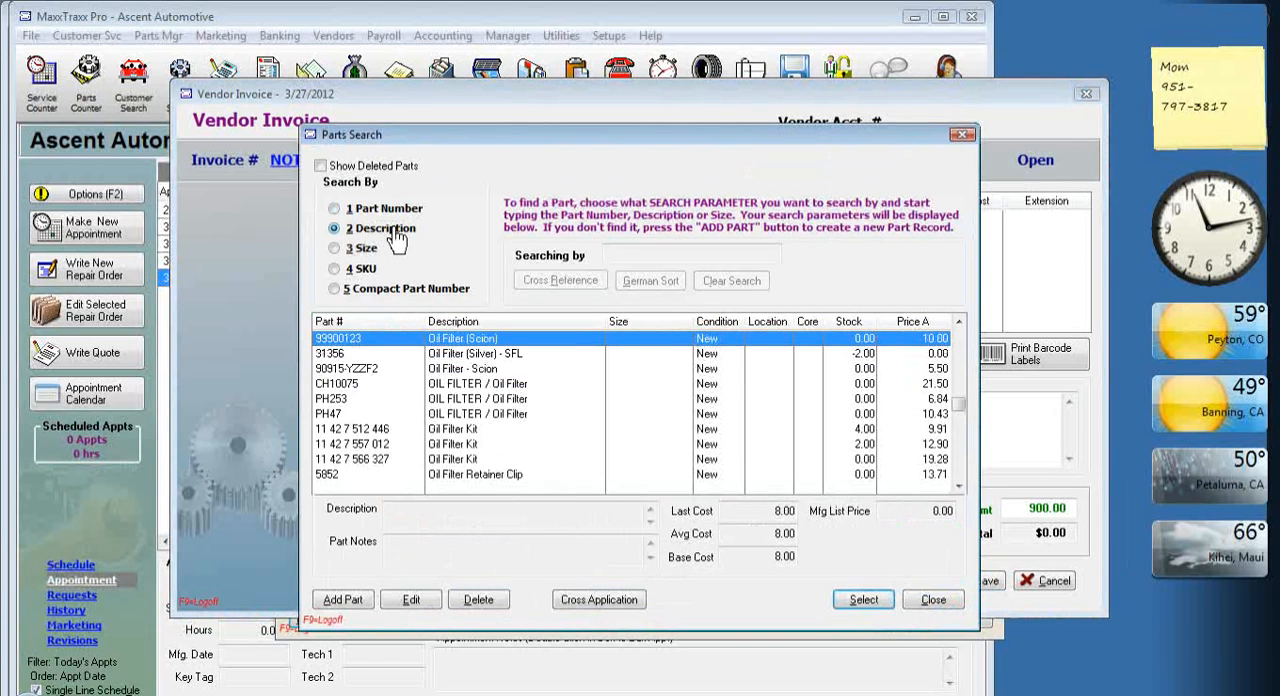
text(tra)
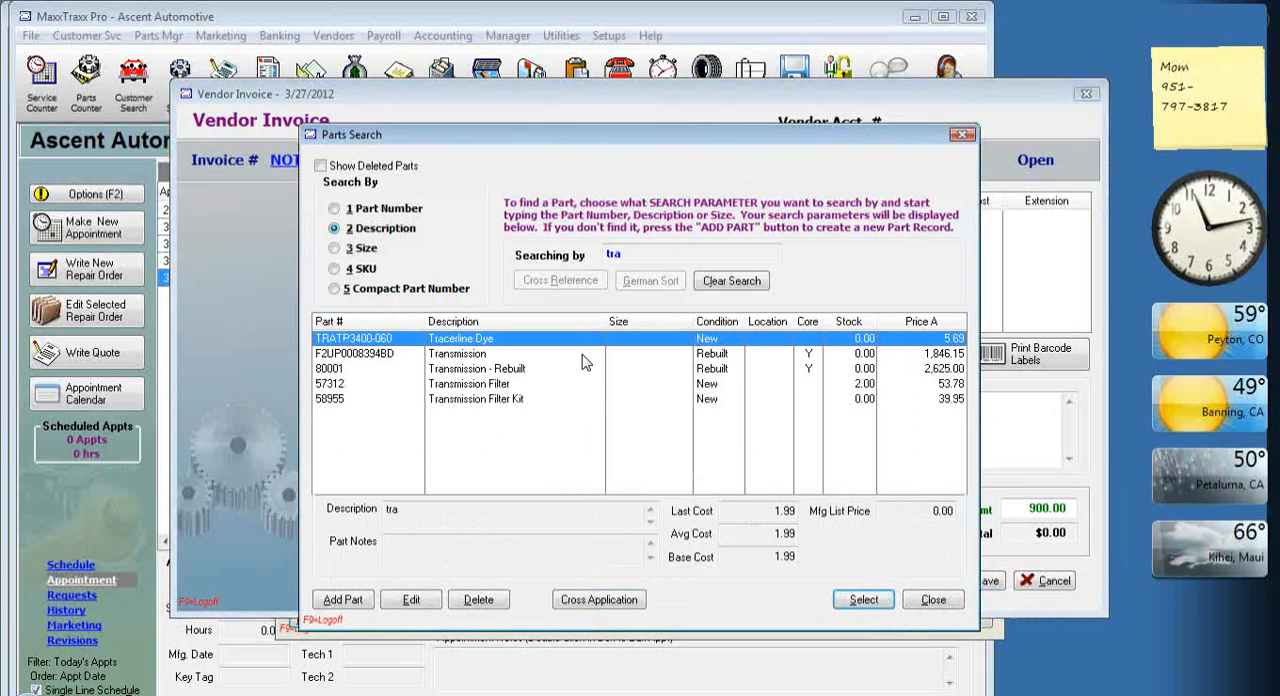
click(500, 370)
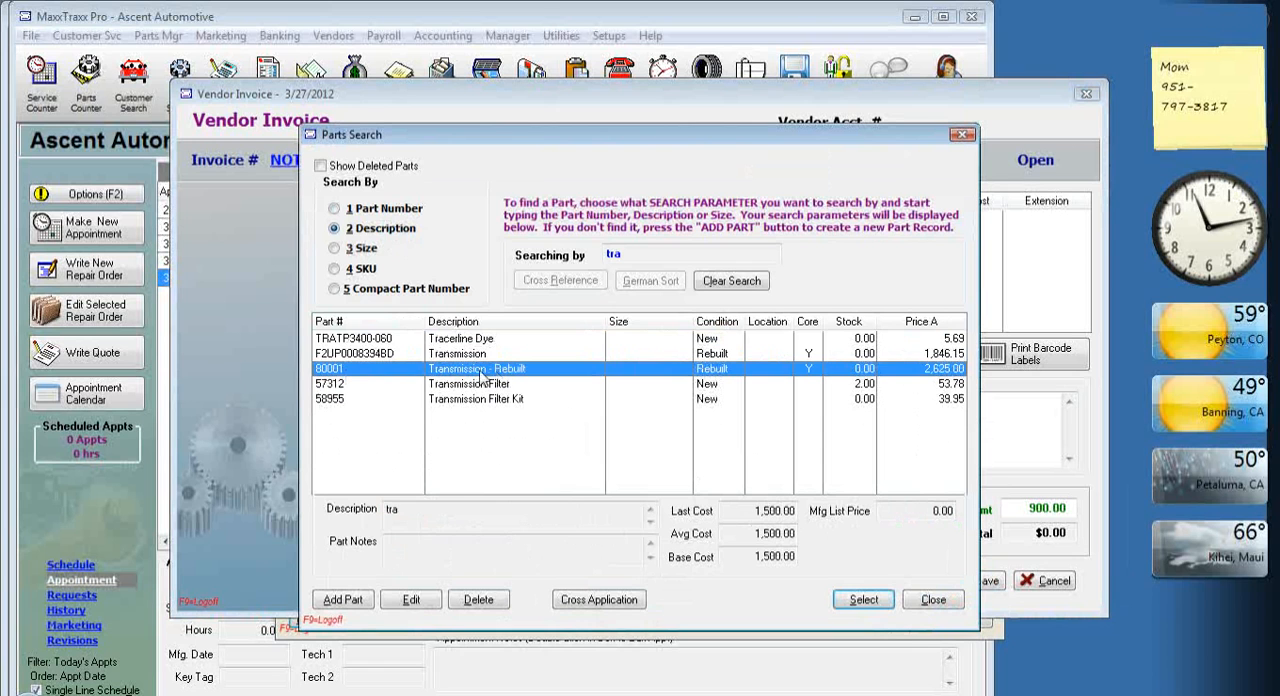
double_click(585, 375)
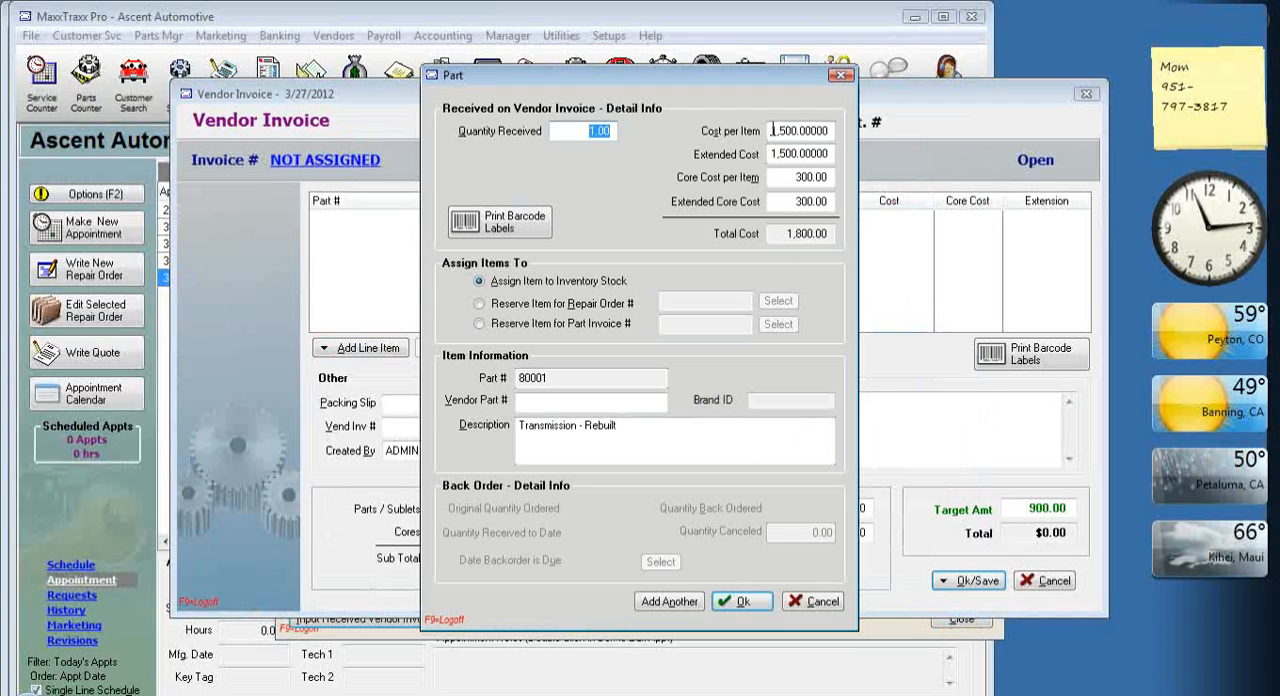
Set the rebuilt transmission's cost per item to 900 and core cost to 250, and accept the line item.
click(772, 131)
text(9)
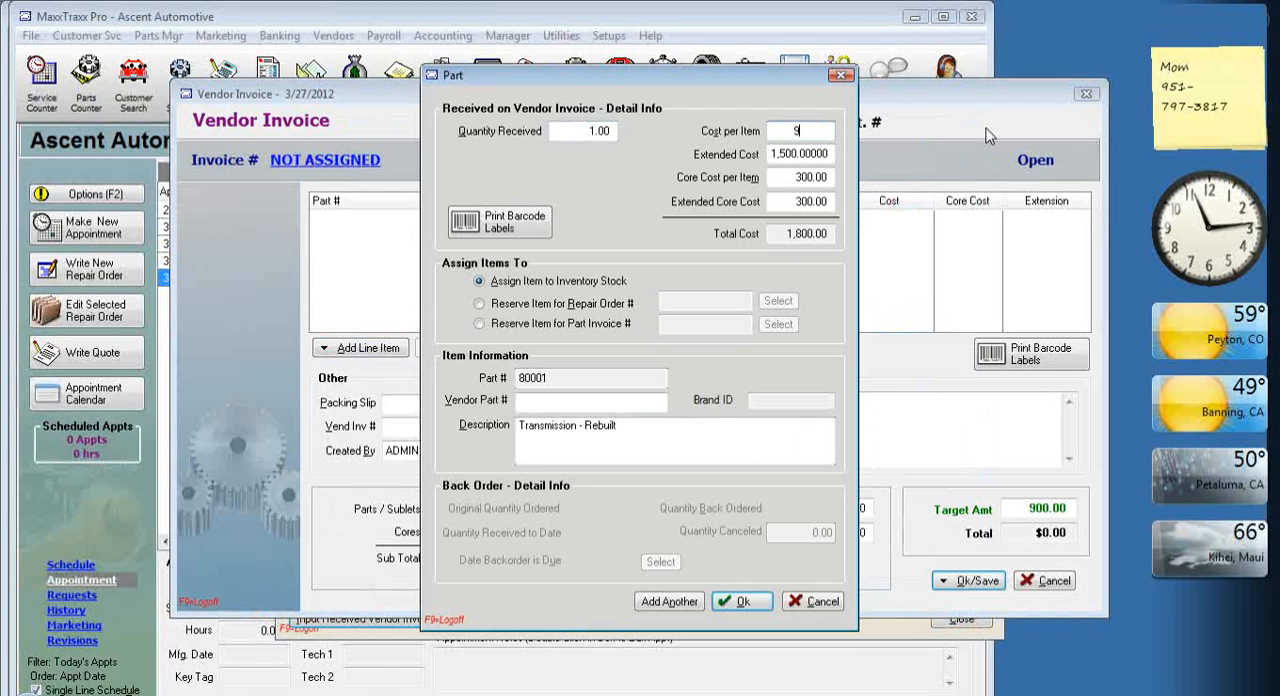
text(00)
key(Tab)
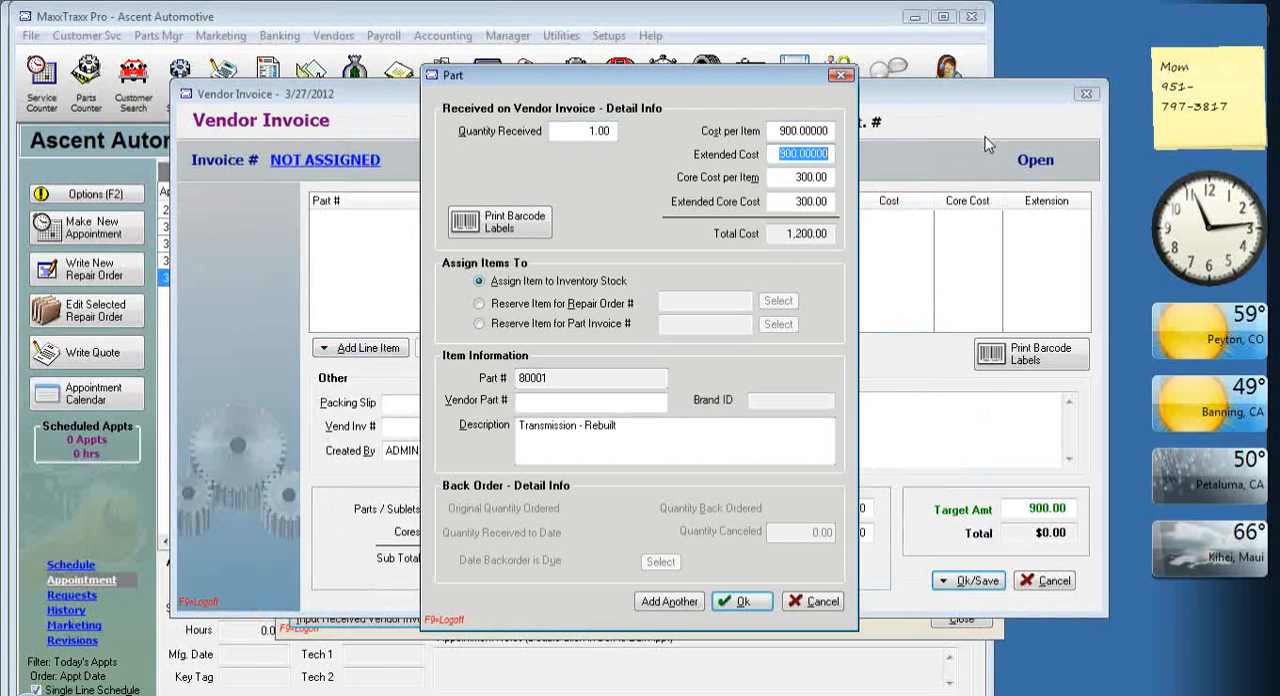
key(Tab)
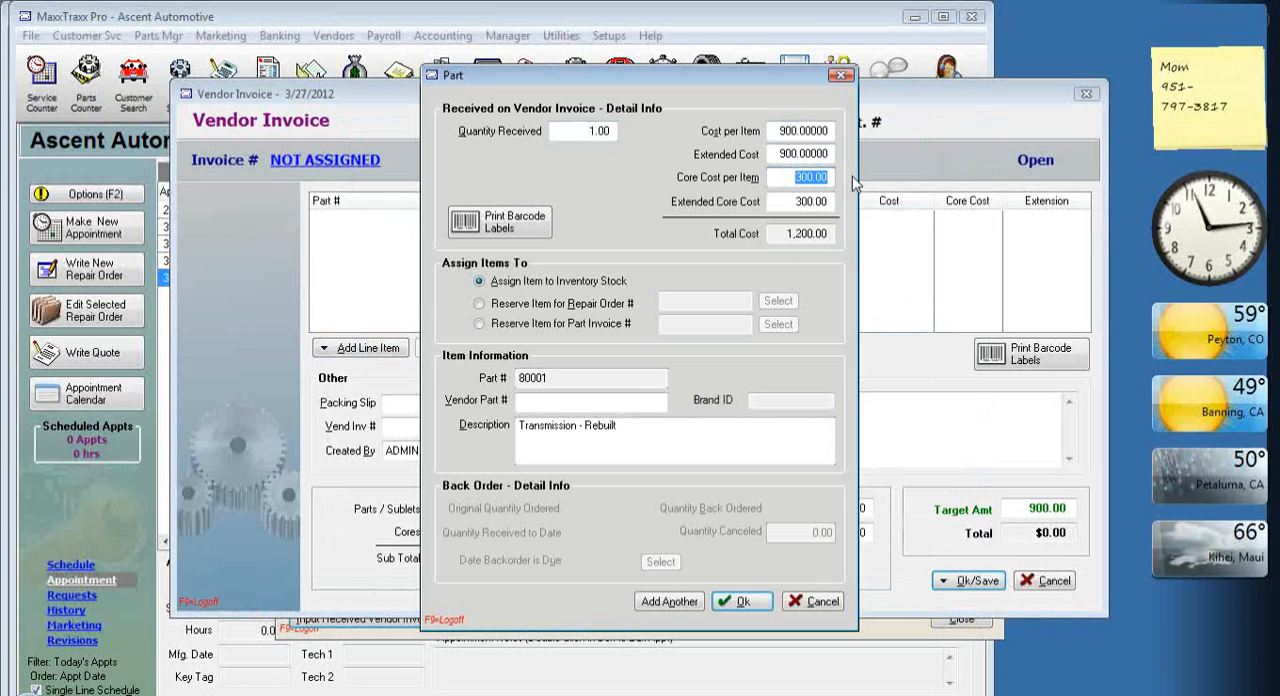
text(250)
key(Tab)
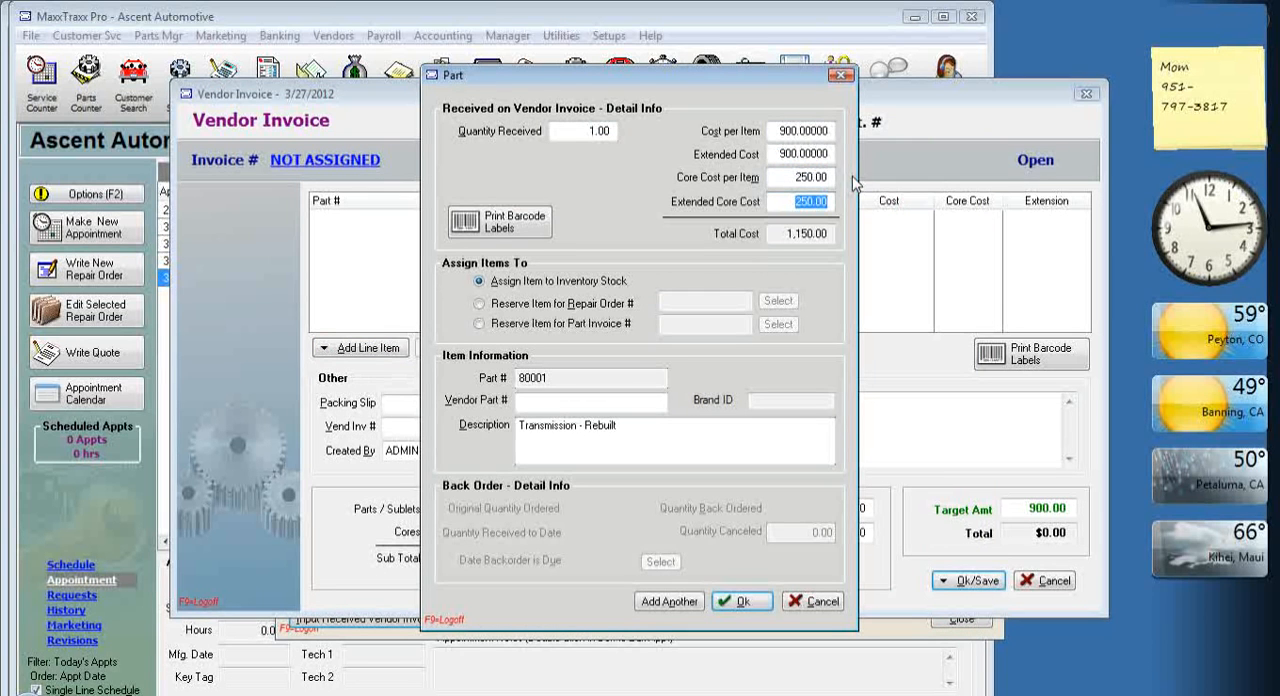
click(752, 603)
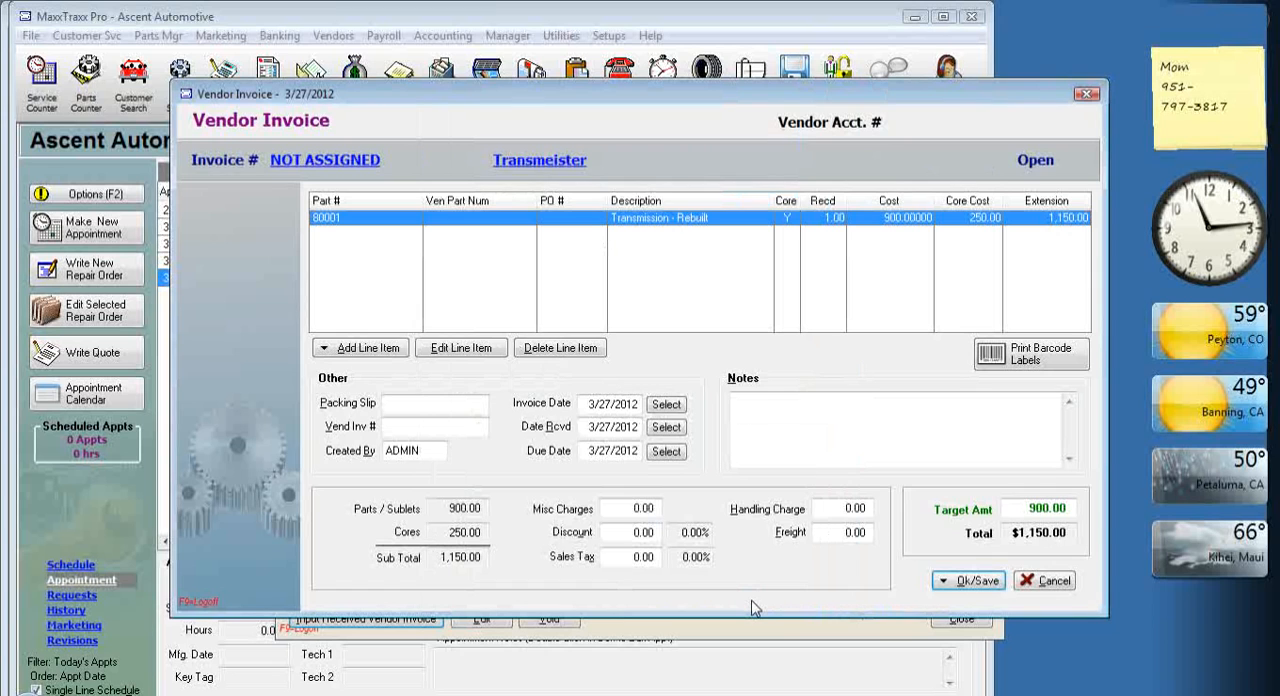
Try to post the vendor invoice and update inventory, and change the invoice's target amount to 1,150.00.
click(970, 586)
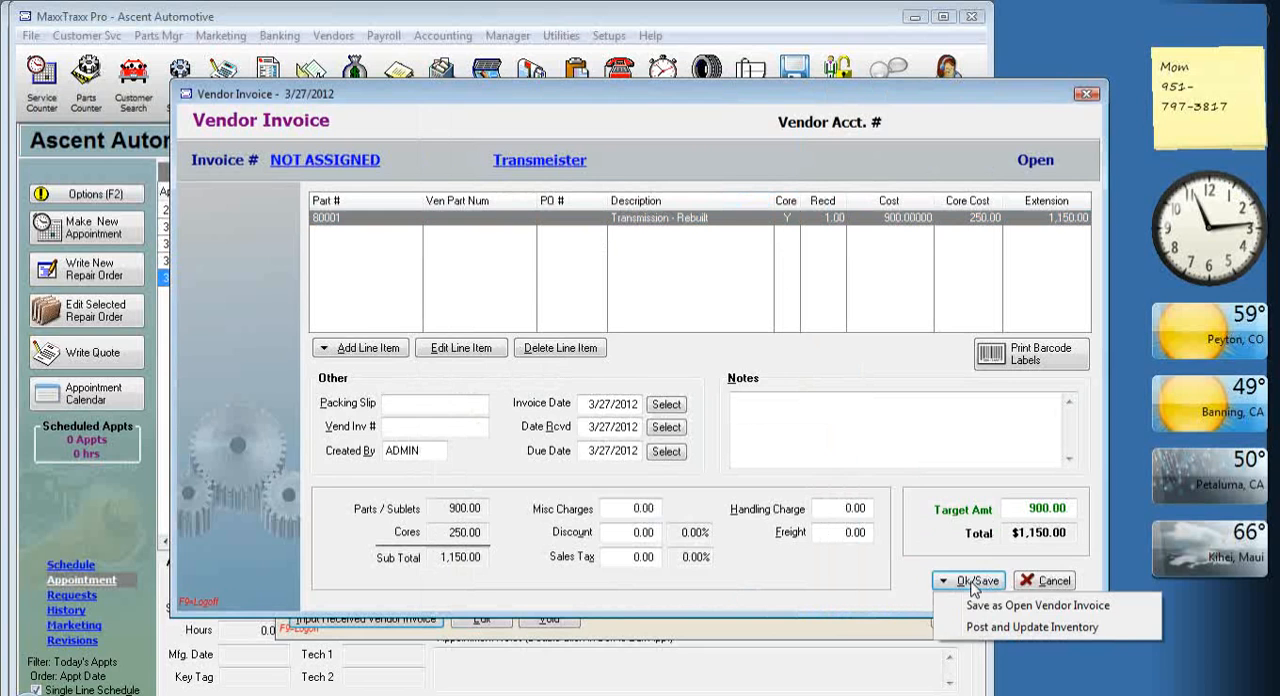
click(1003, 628)
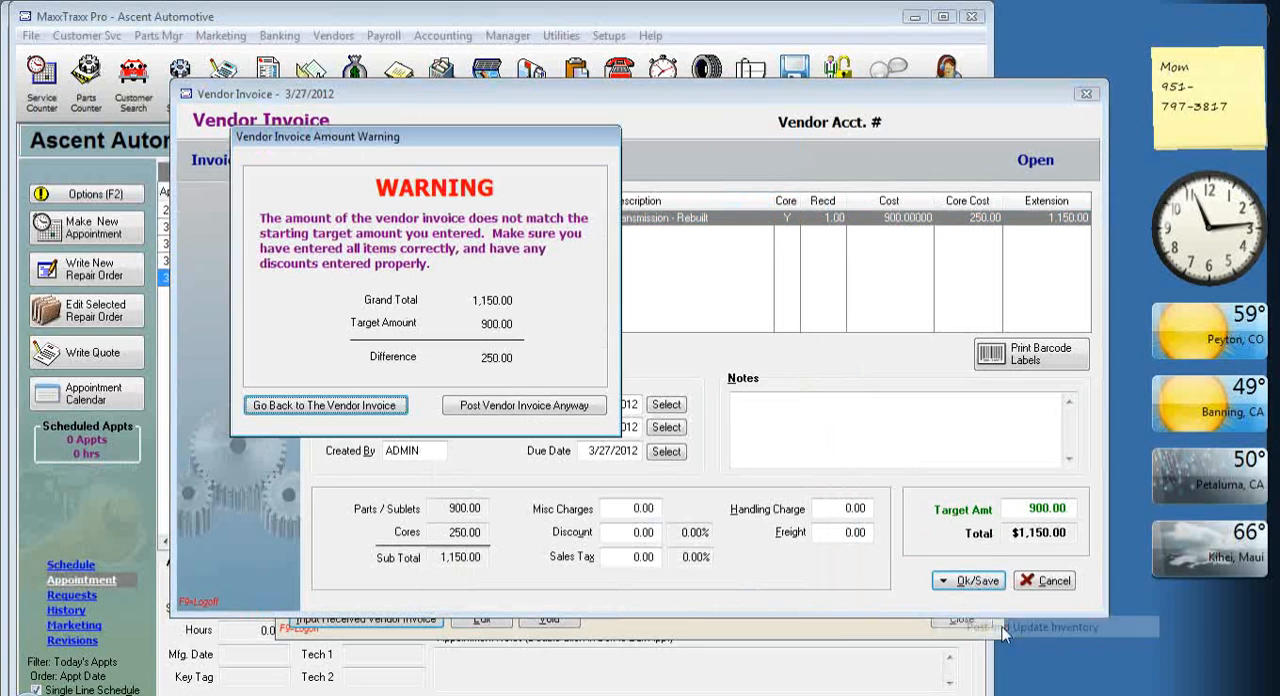
click(372, 405)
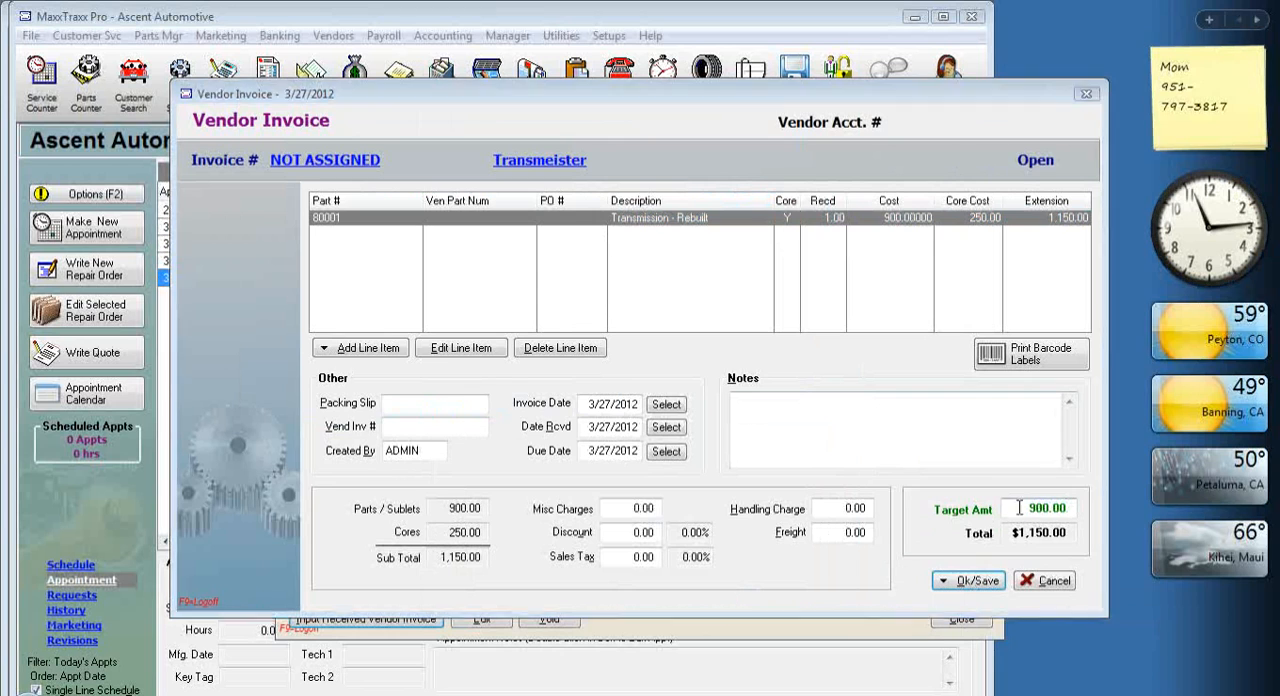
text(1)
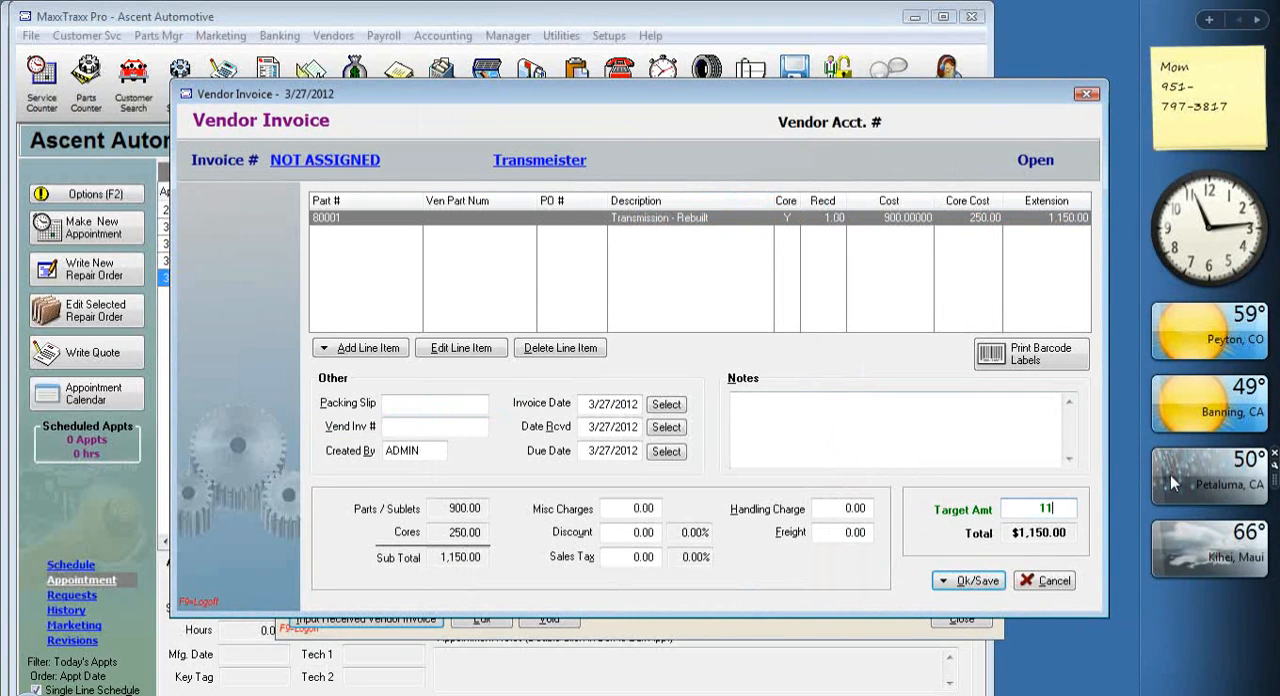
text(,150)
key(Tab)
Post the Transmeister invoice to inventory with vendor invoice number 1132, and close the vendor invoice list.
click(975, 581)
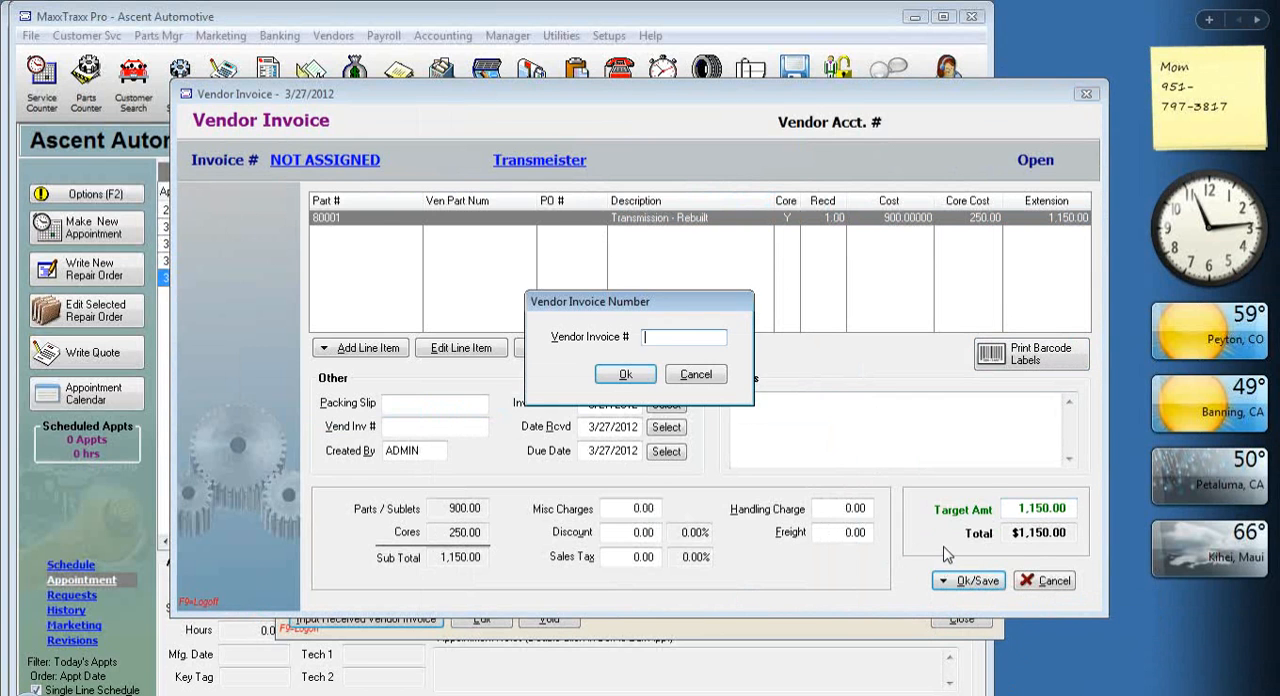
click(628, 375)
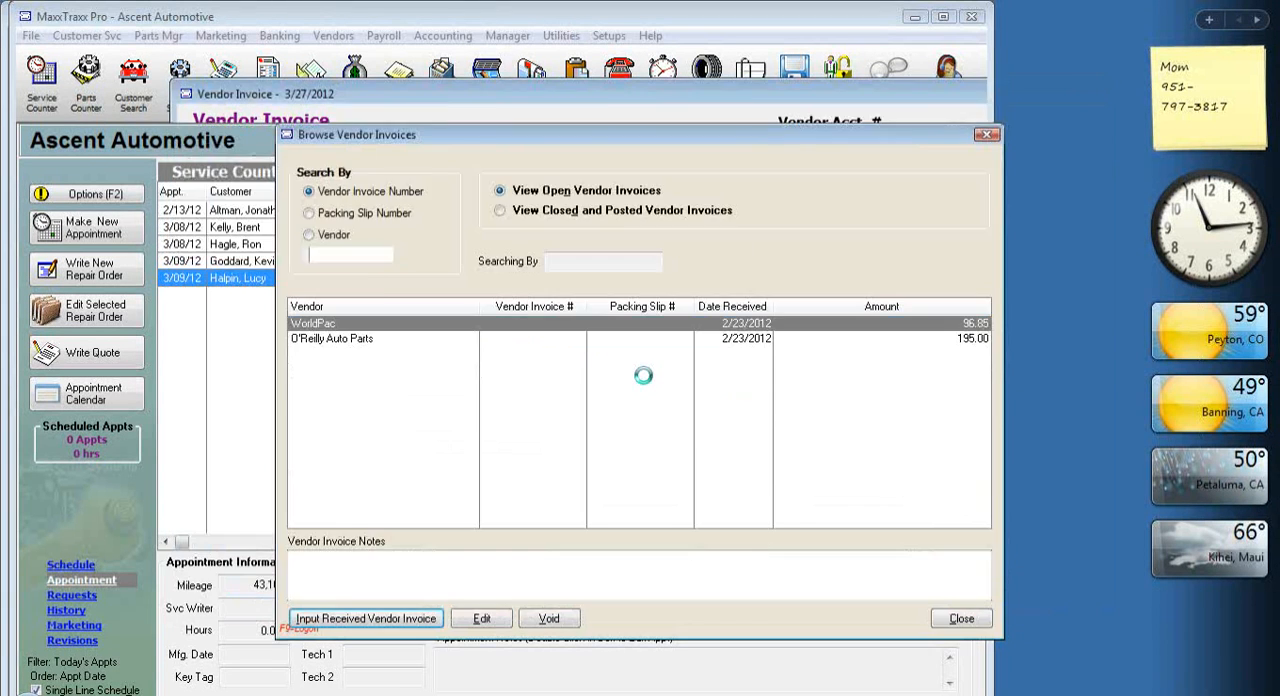
click(962, 619)
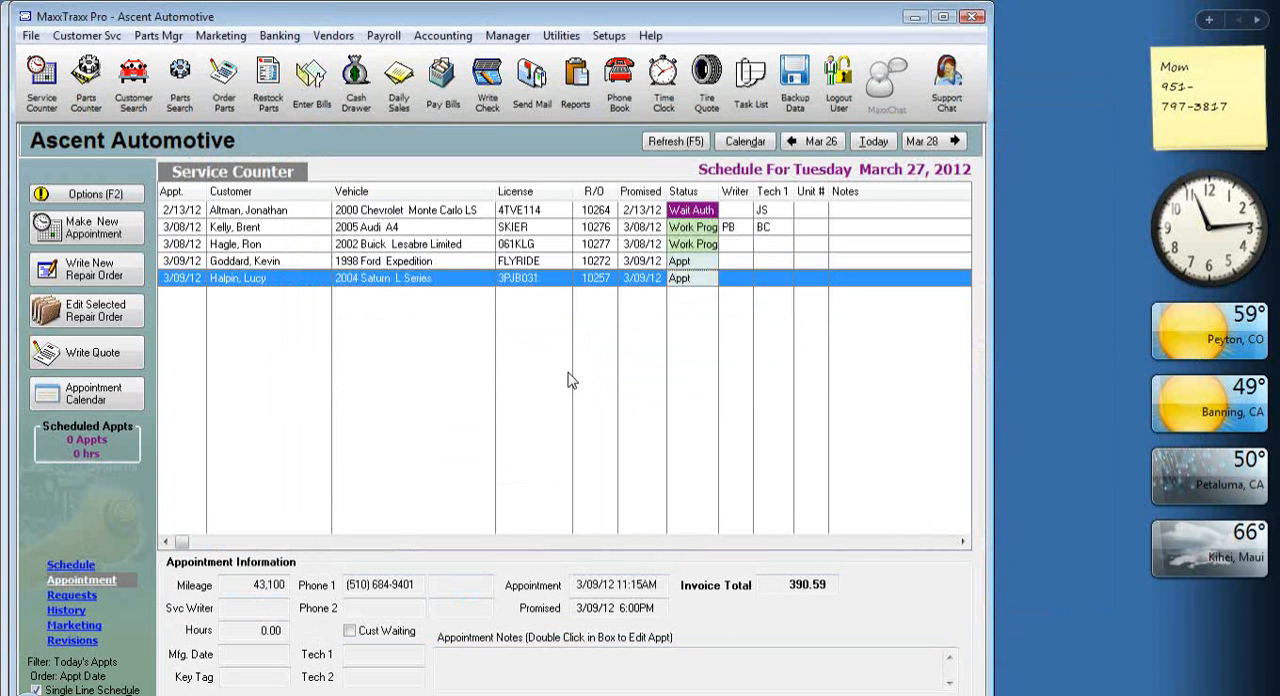
Open the 2004 Saturn L Series repair order and add part 80001, Transmission - Rebuilt, under the Replace alarm labor.
double_click(428, 287)
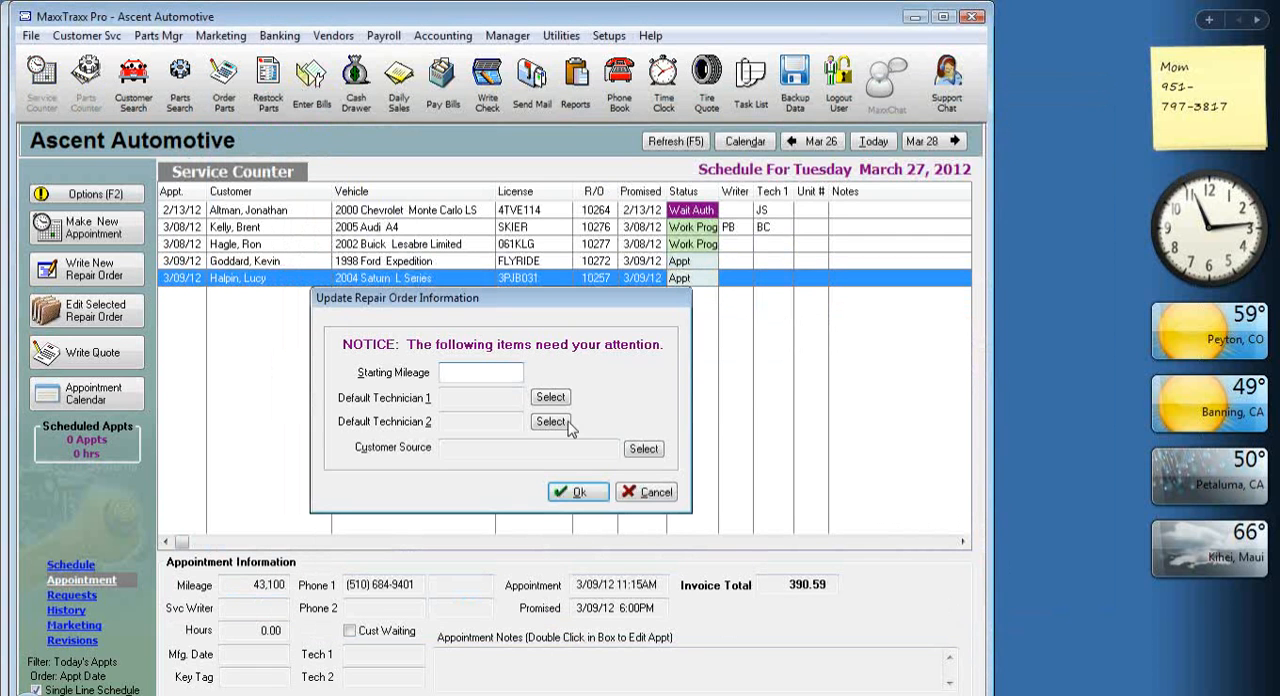
click(582, 492)
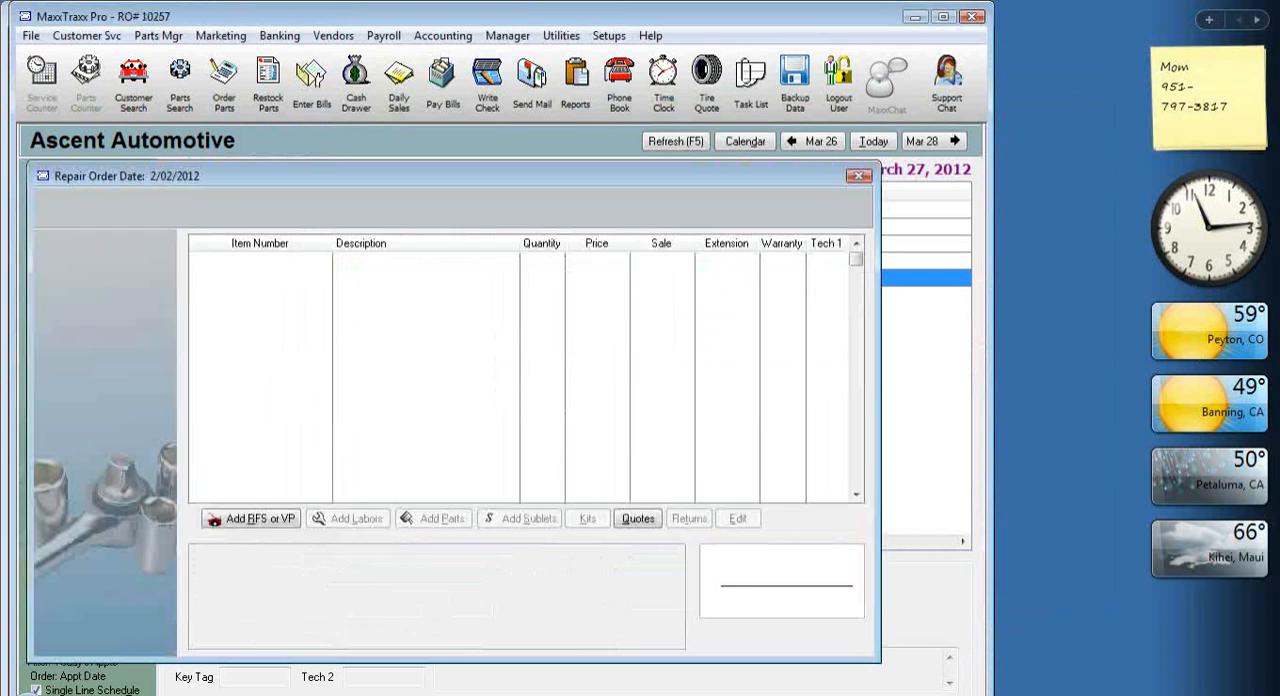
click(397, 400)
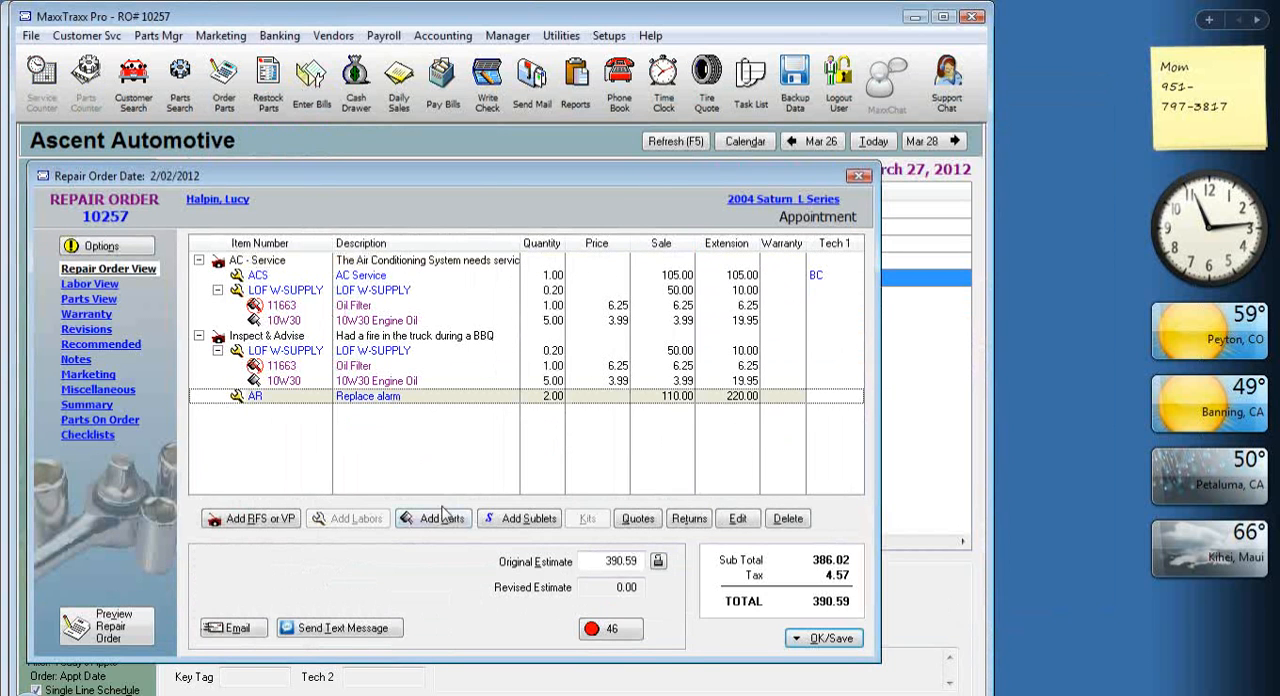
click(436, 518)
click(530, 20)
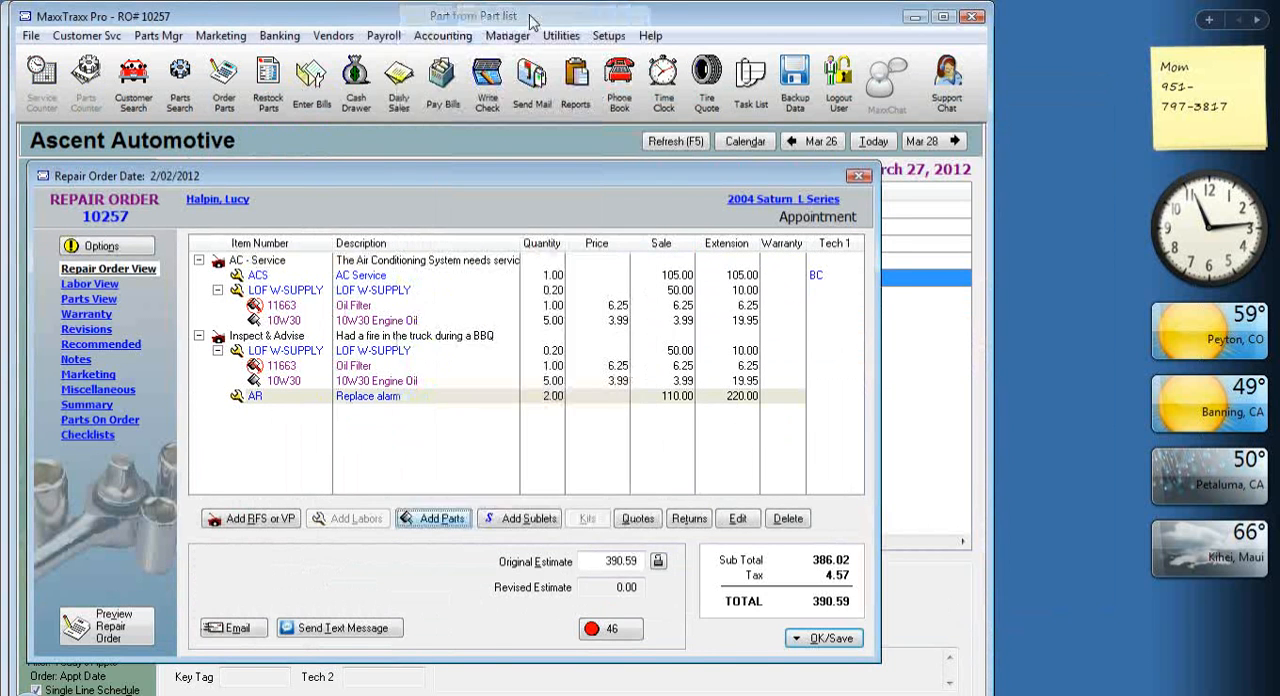
text(800)
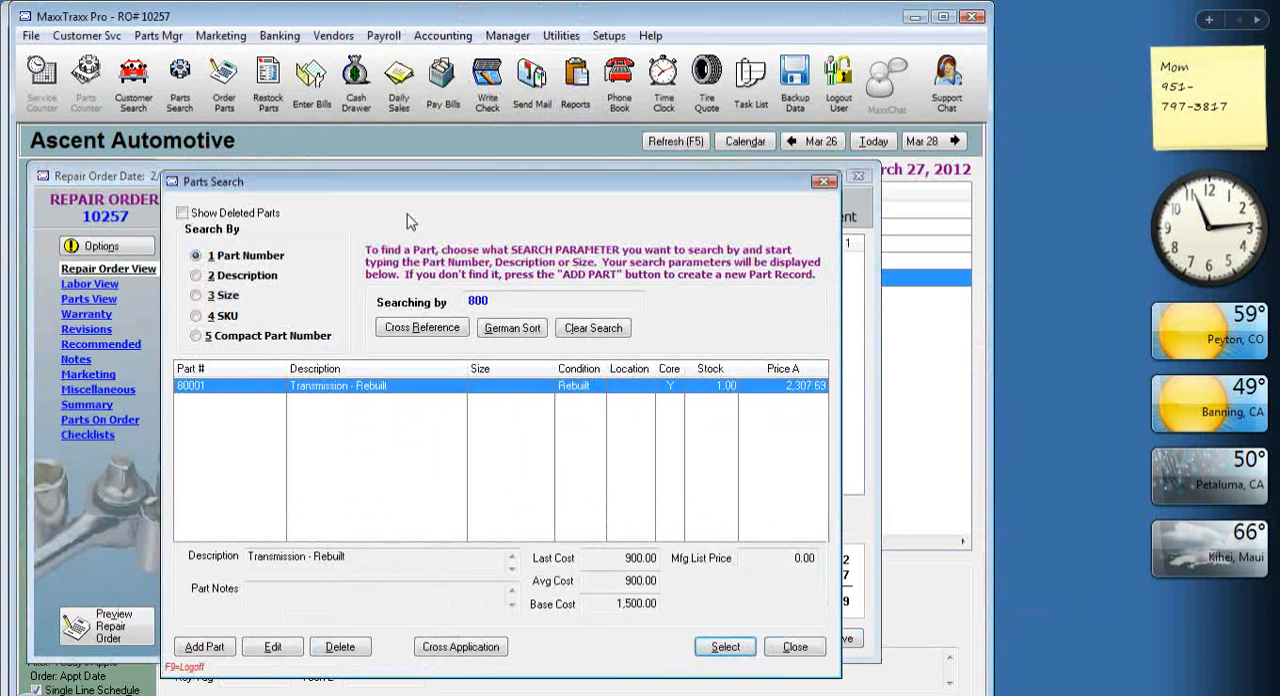
double_click(443, 386)
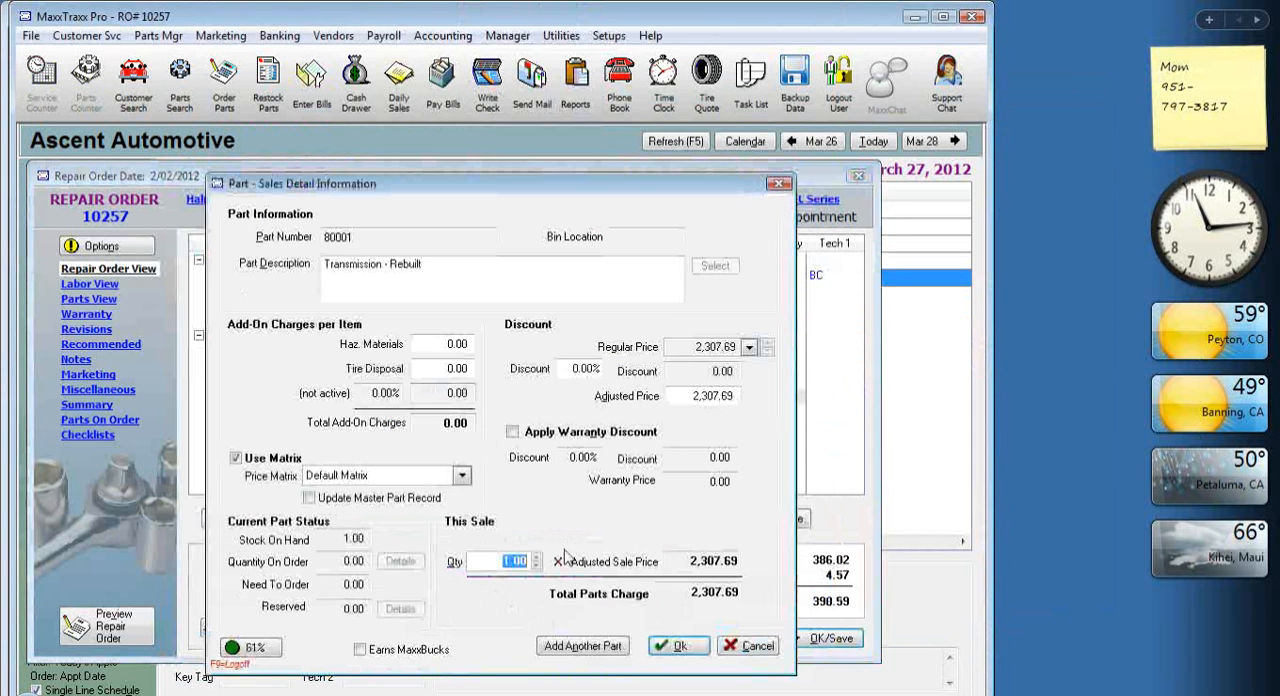
Set the rebuilt transmission's base cost to 900 in its profitability details.
click(248, 647)
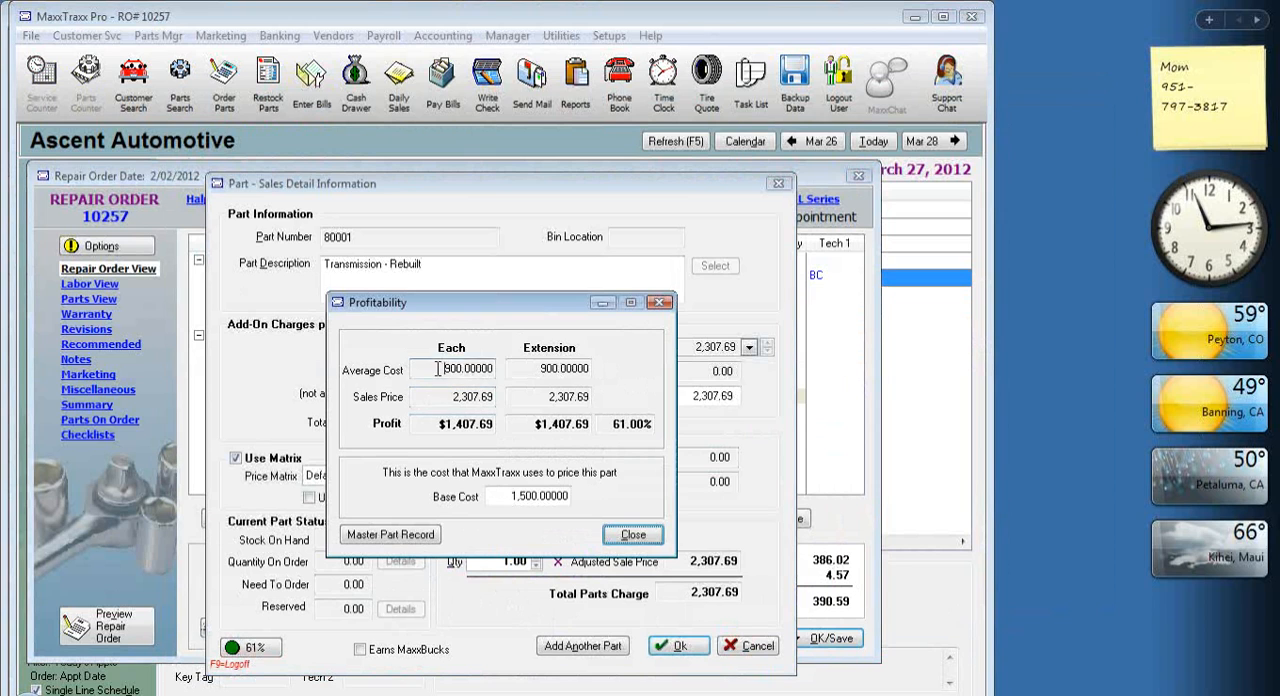
click(445, 370)
click(503, 494)
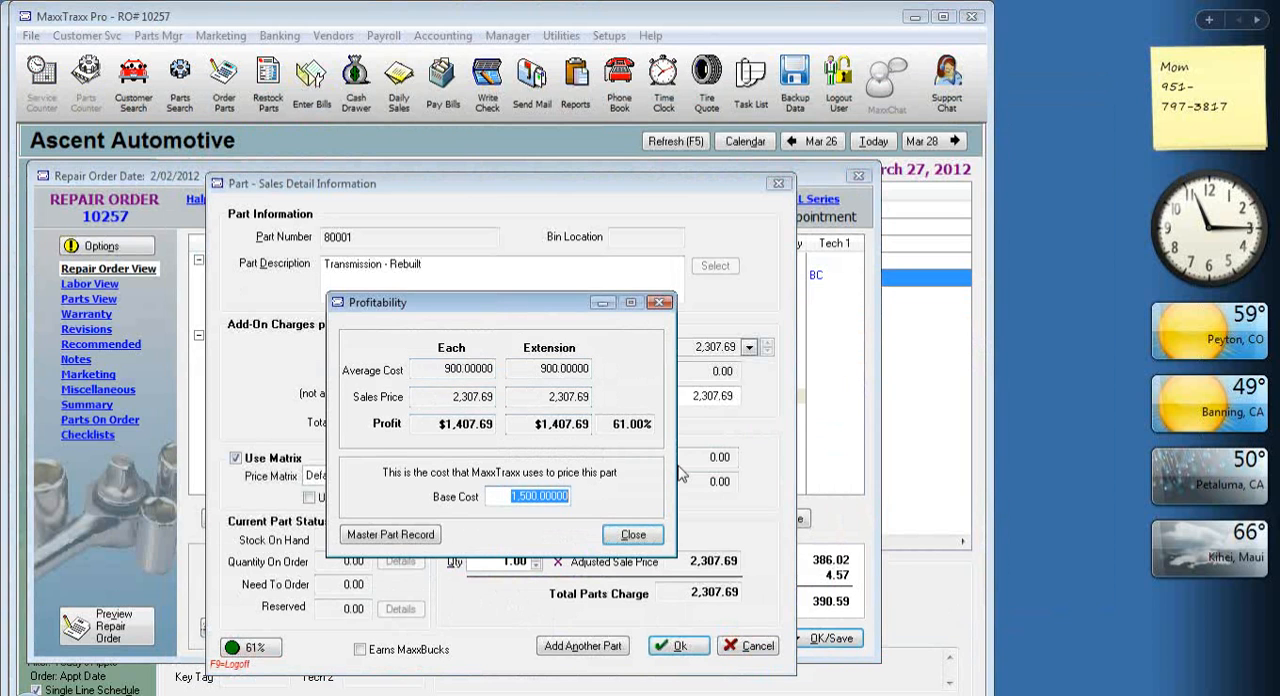
text(900)
key(Tab)
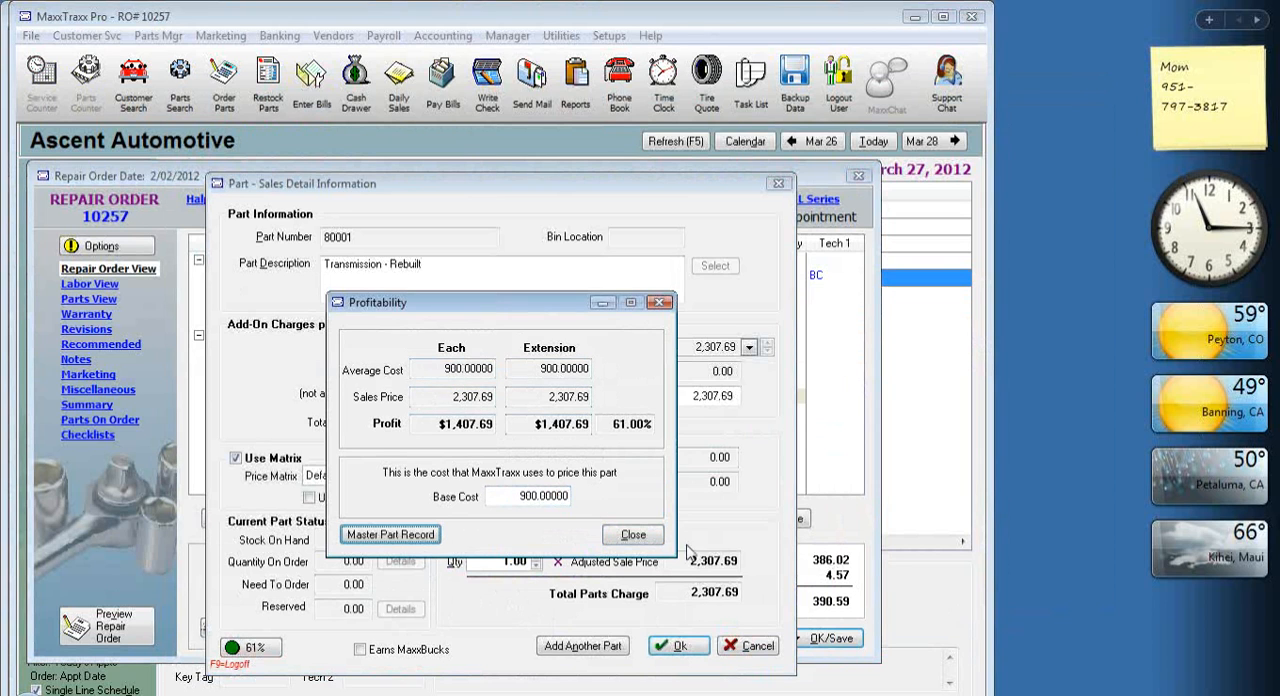
click(634, 536)
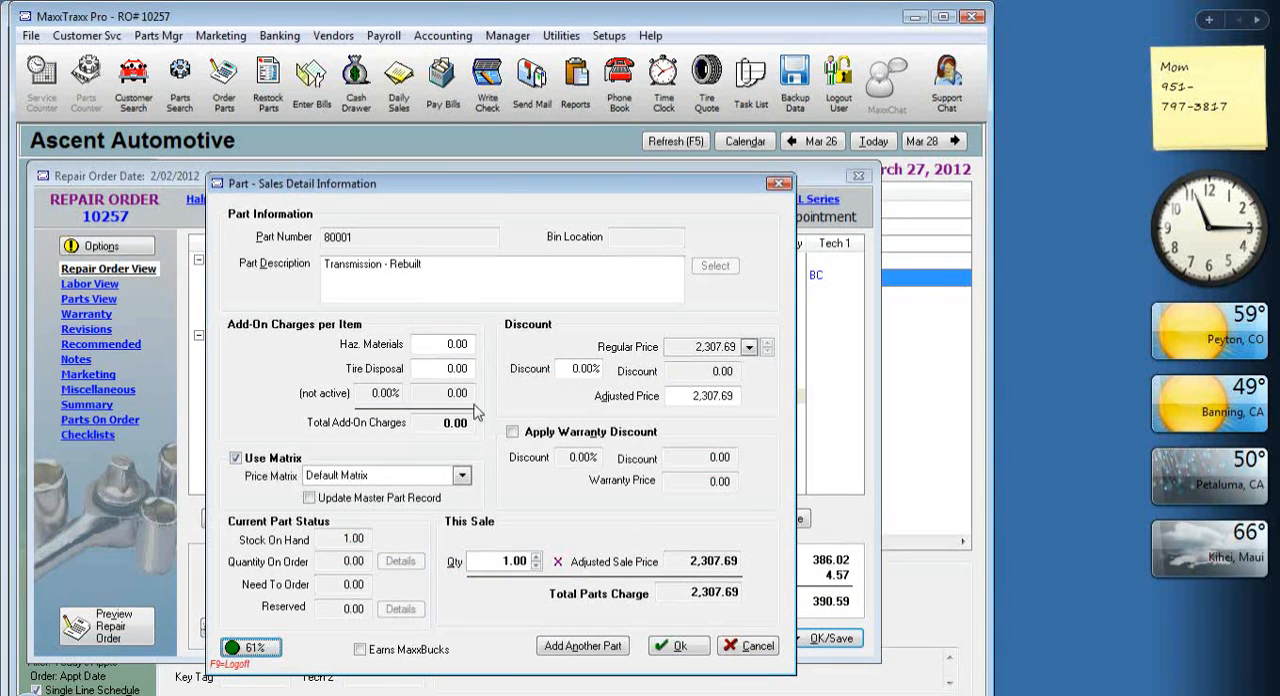
Price the transmission with the Dealer matrix and accept the part with its core received, no deposit charged.
click(461, 476)
click(334, 518)
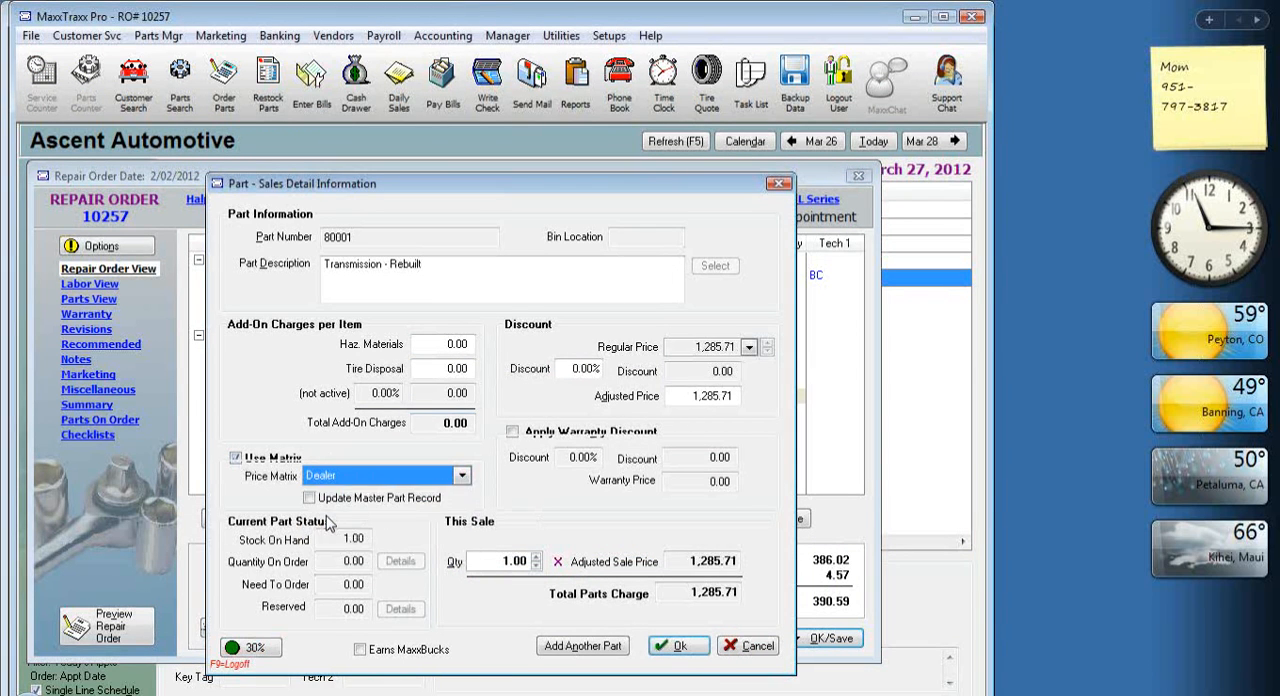
click(674, 347)
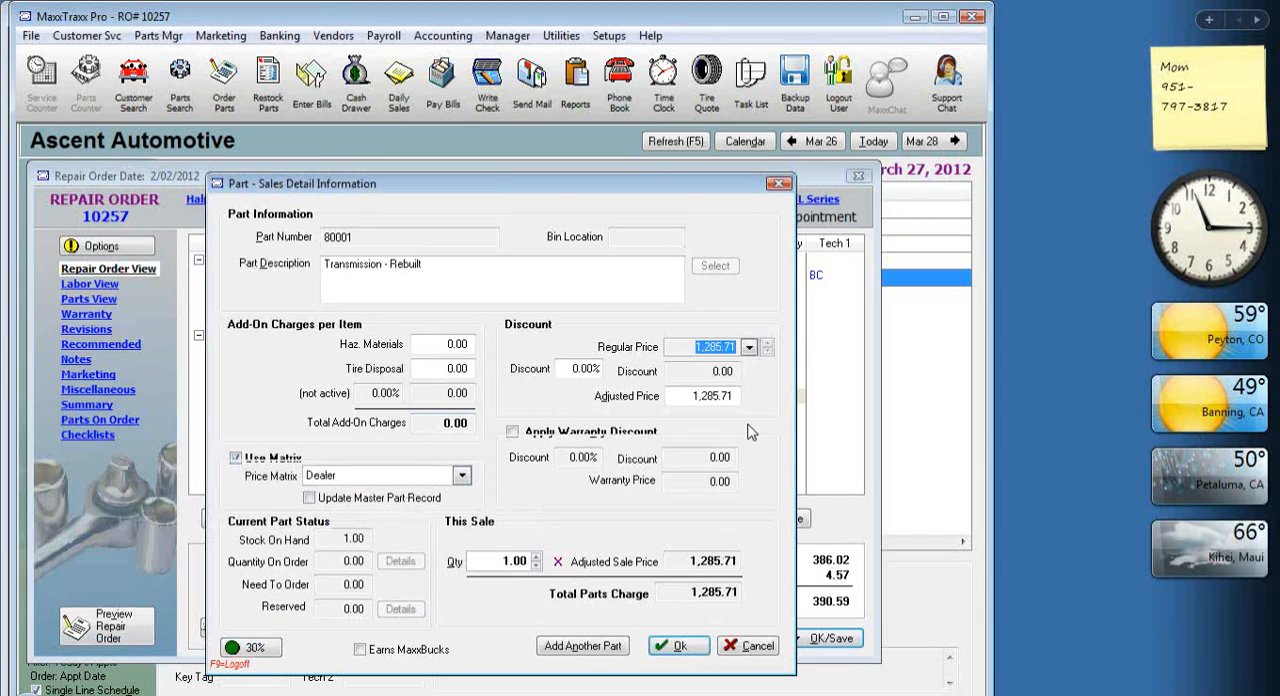
click(674, 646)
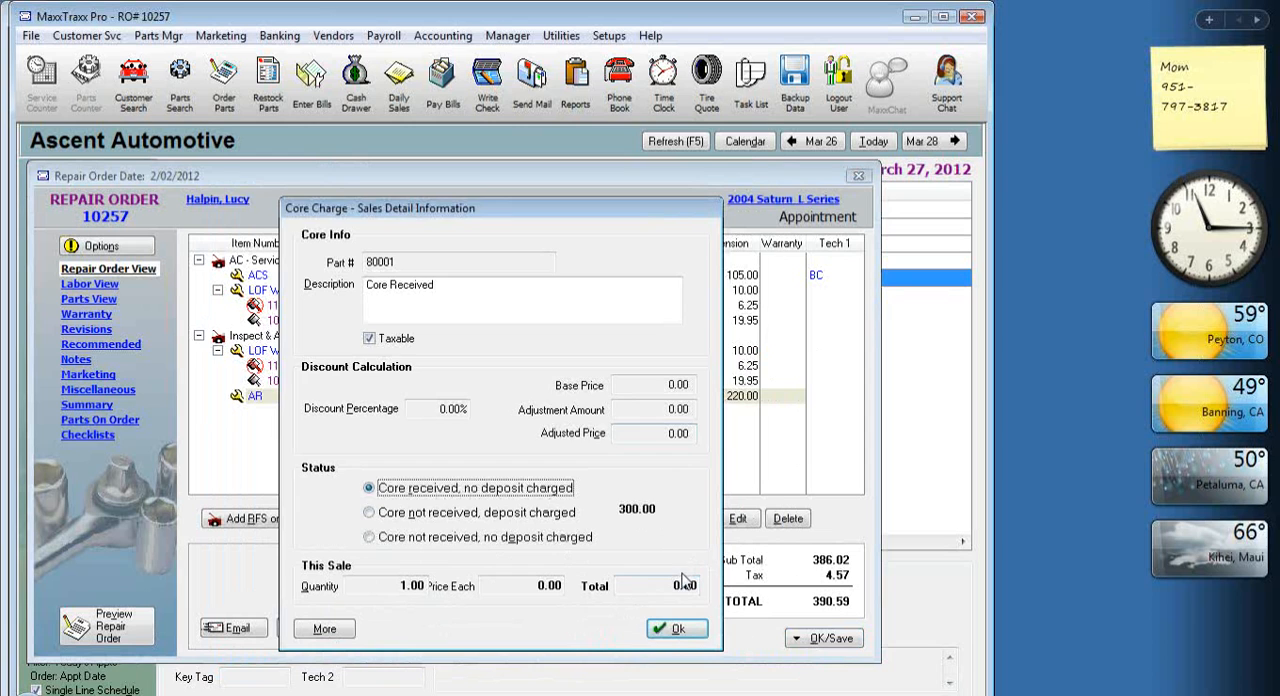
click(677, 632)
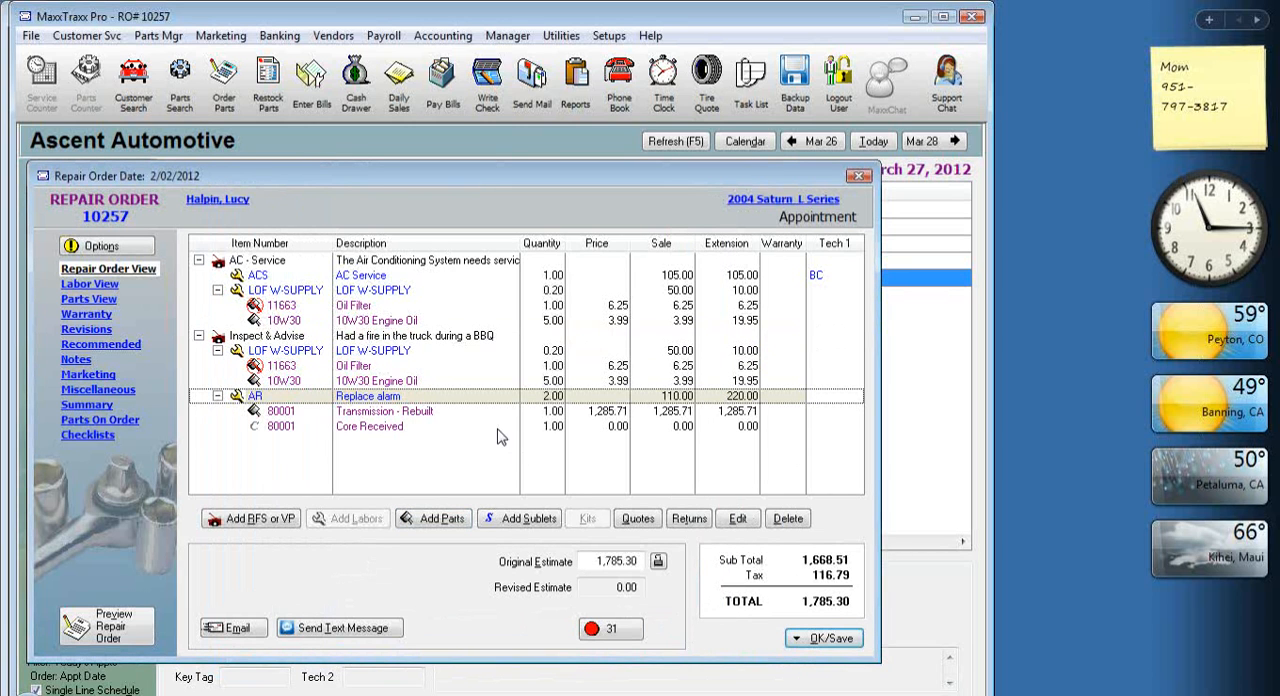
Save the Saturn's repair order without changing its status or printing it.
click(545, 428)
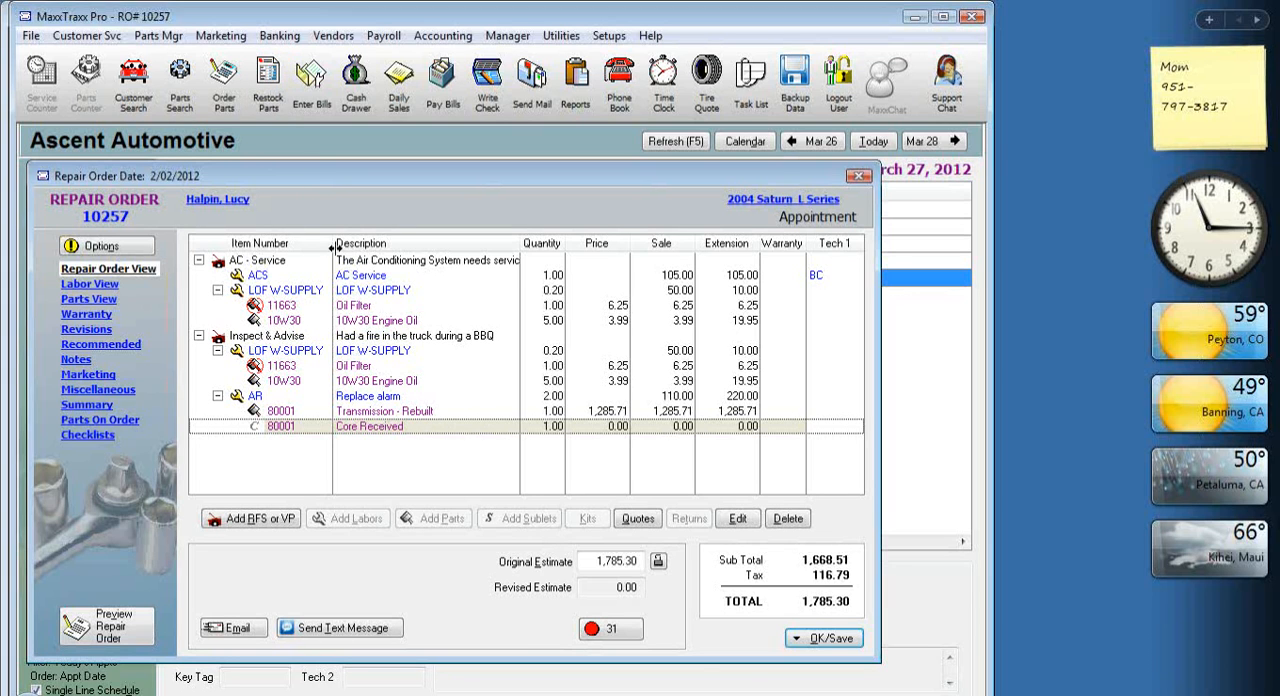
click(825, 638)
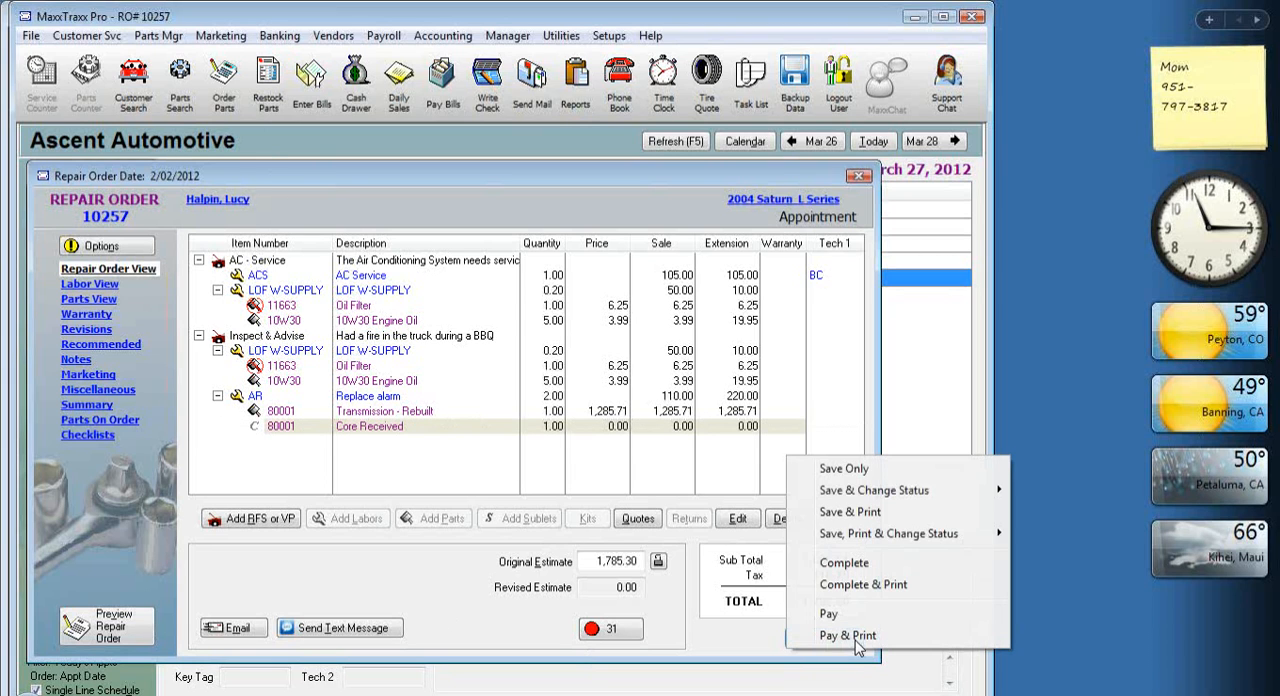
click(897, 474)
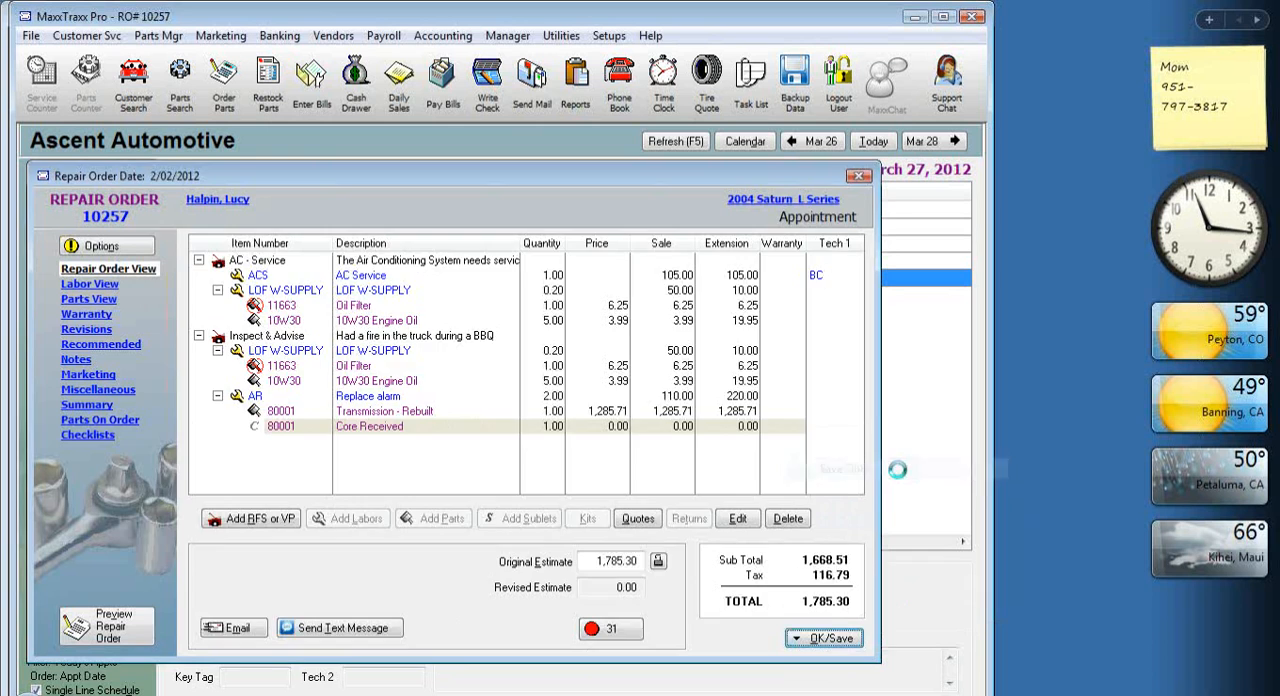
click(676, 590)
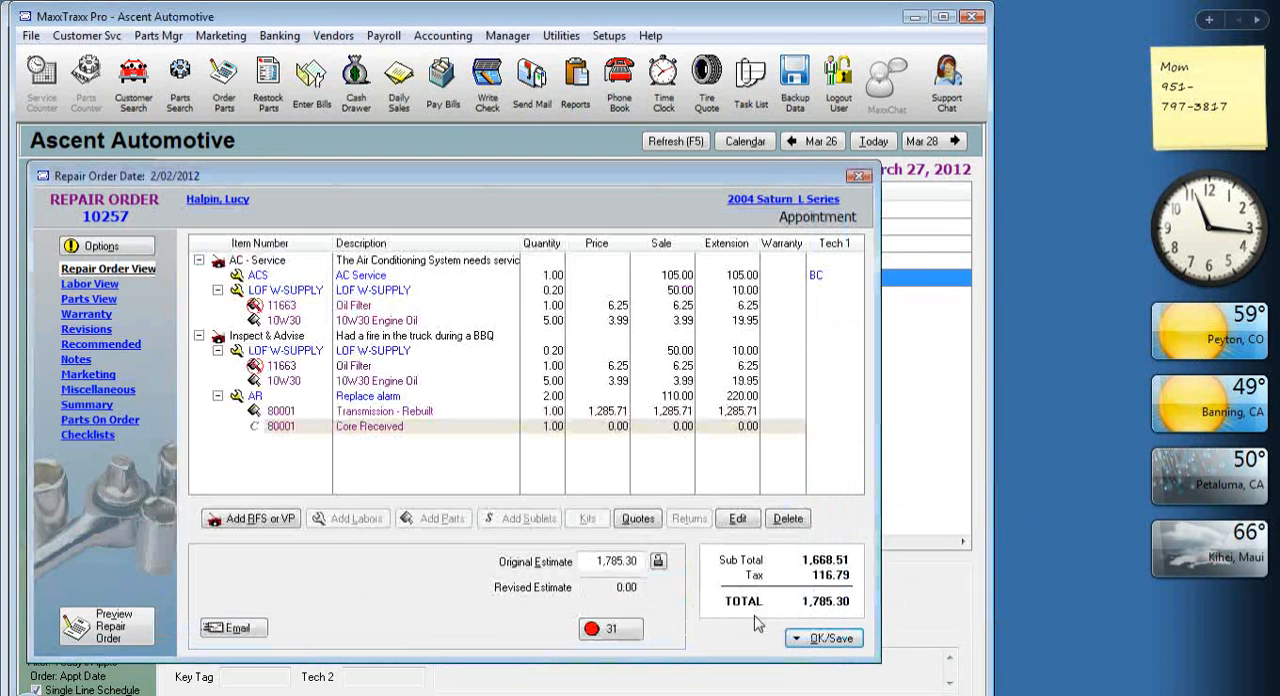
Mark only the 3/27/12 invoice for 70.00 in the bill payment for Ron's, and cancel the payment.
click(441, 88)
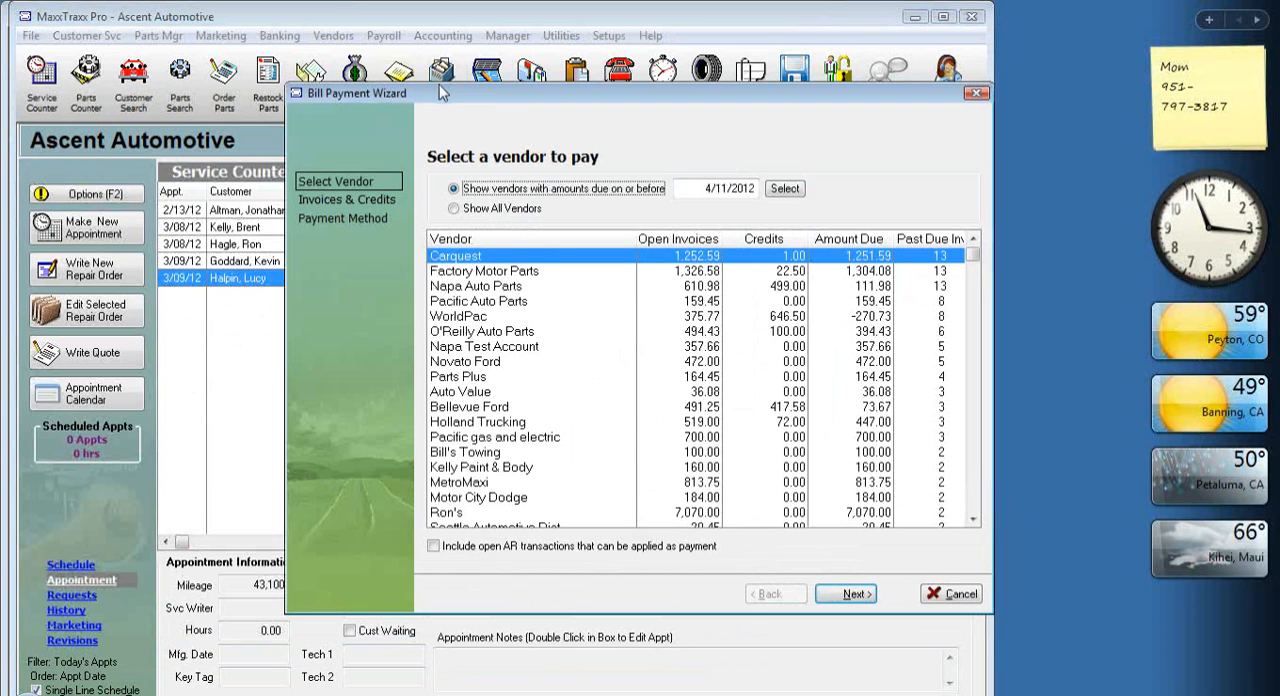
click(452, 513)
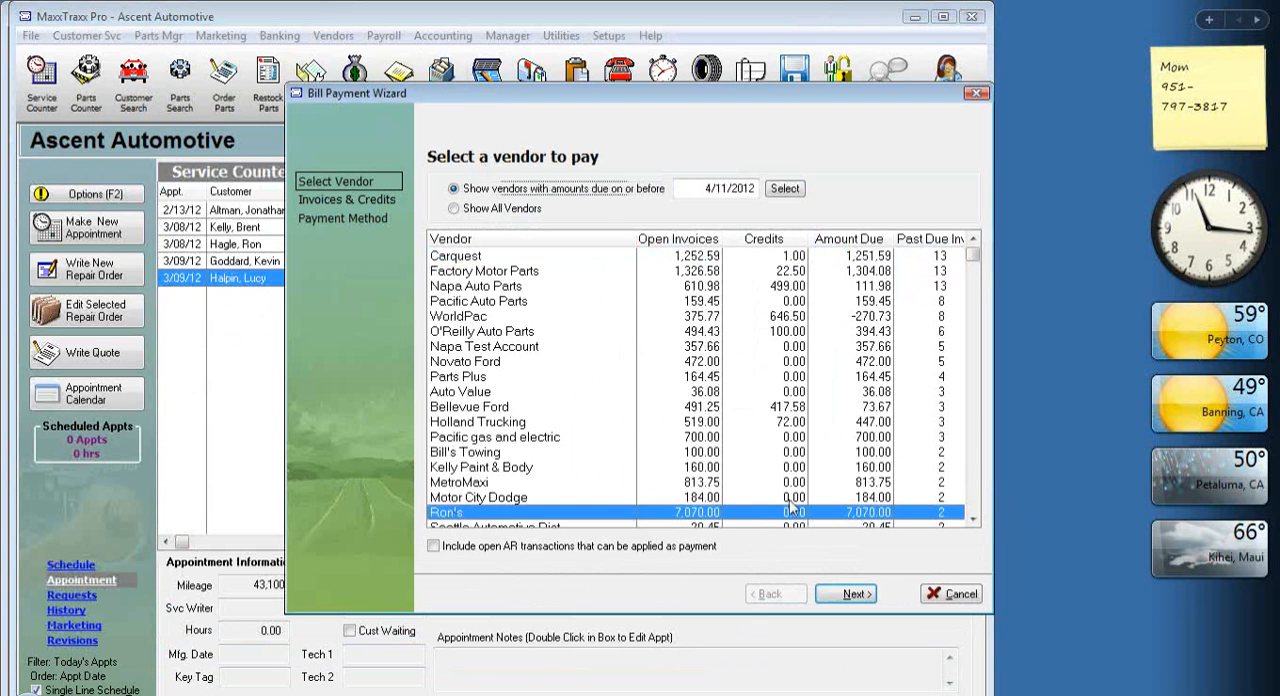
double_click(698, 514)
click(678, 265)
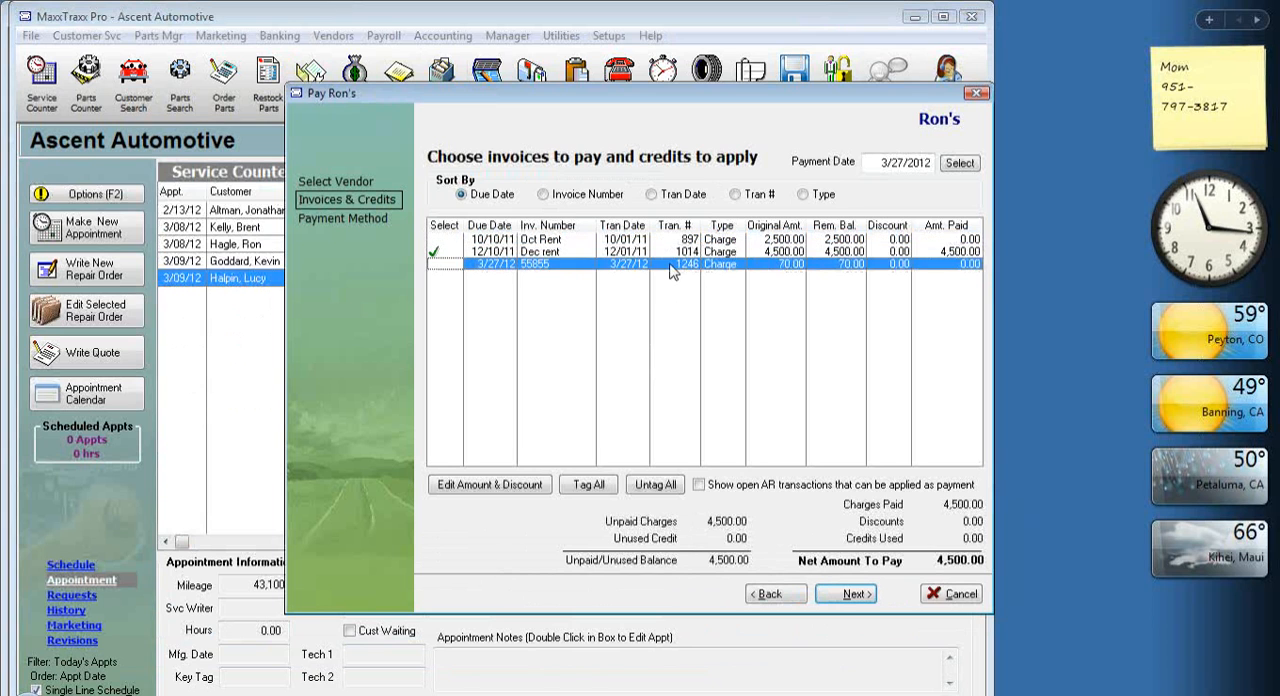
click(434, 251)
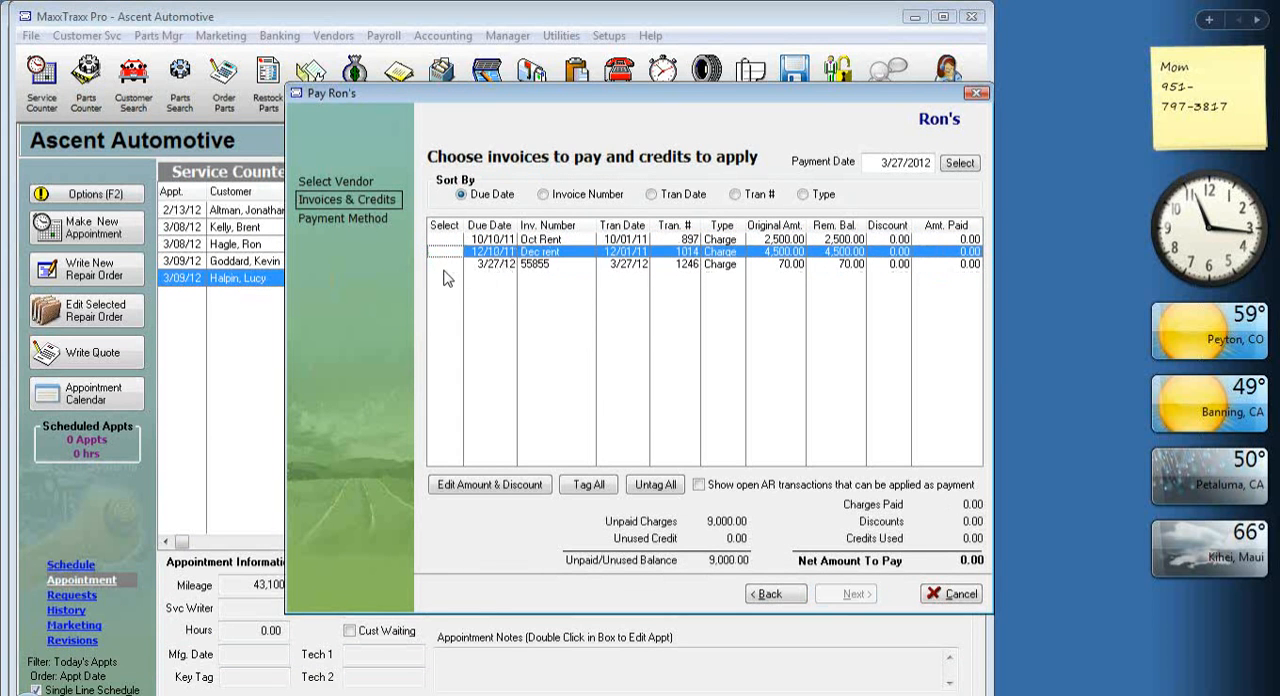
click(442, 264)
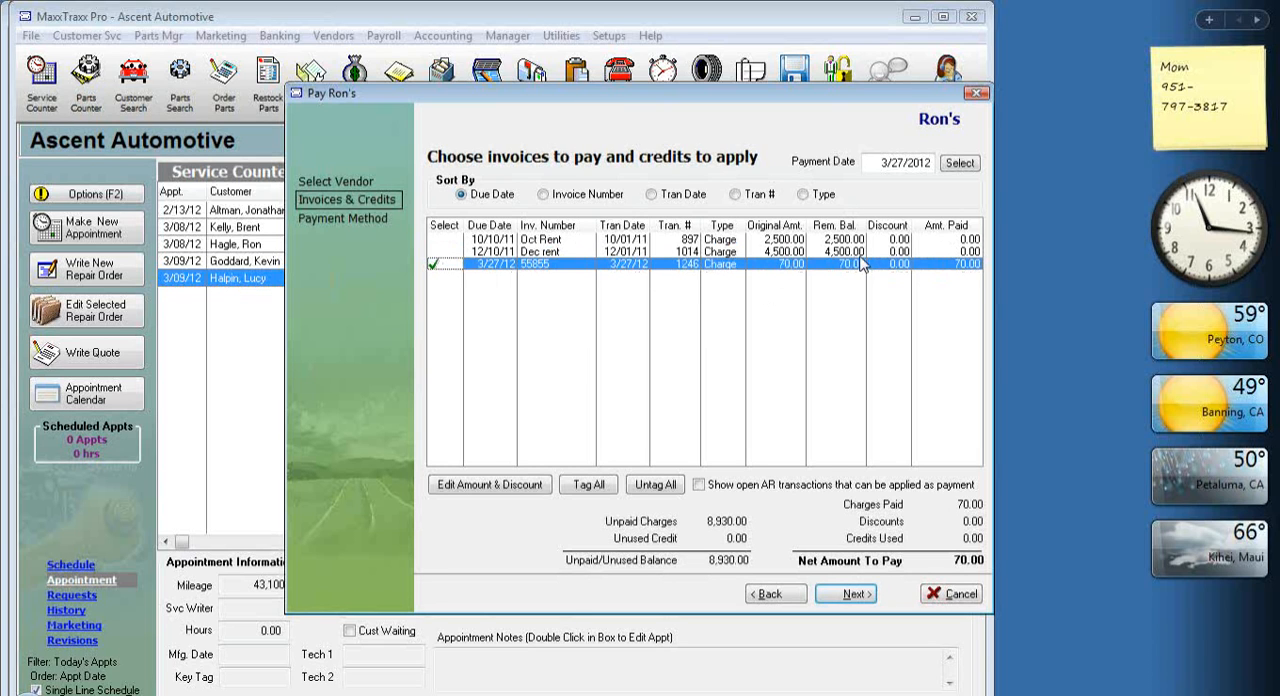
click(975, 600)
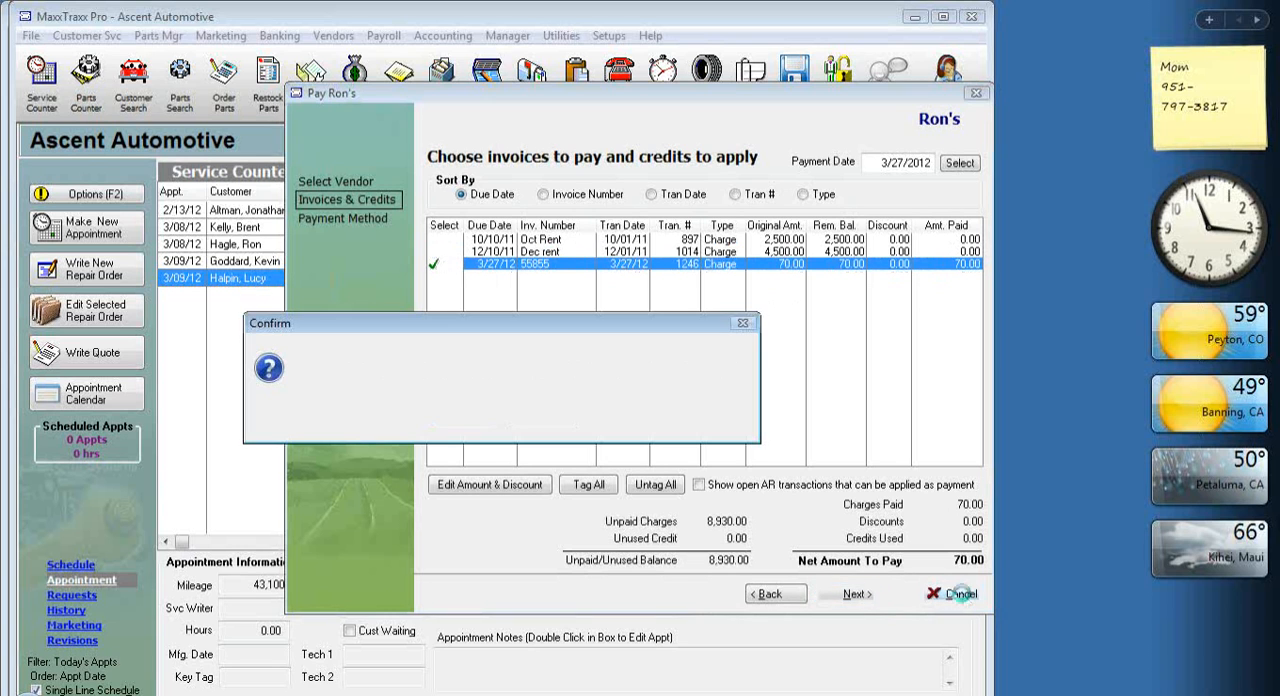
click(463, 416)
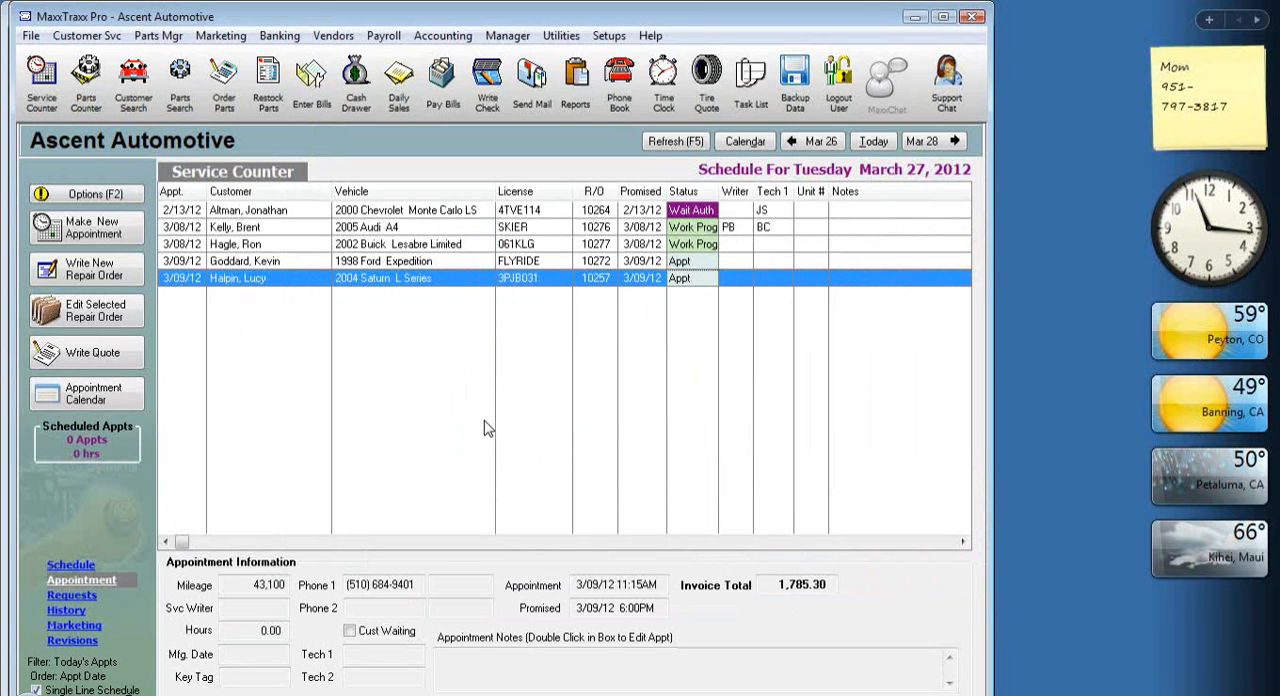
Start a received vendor invoice for Bill's Towing with a target amount of 100.
click(268, 107)
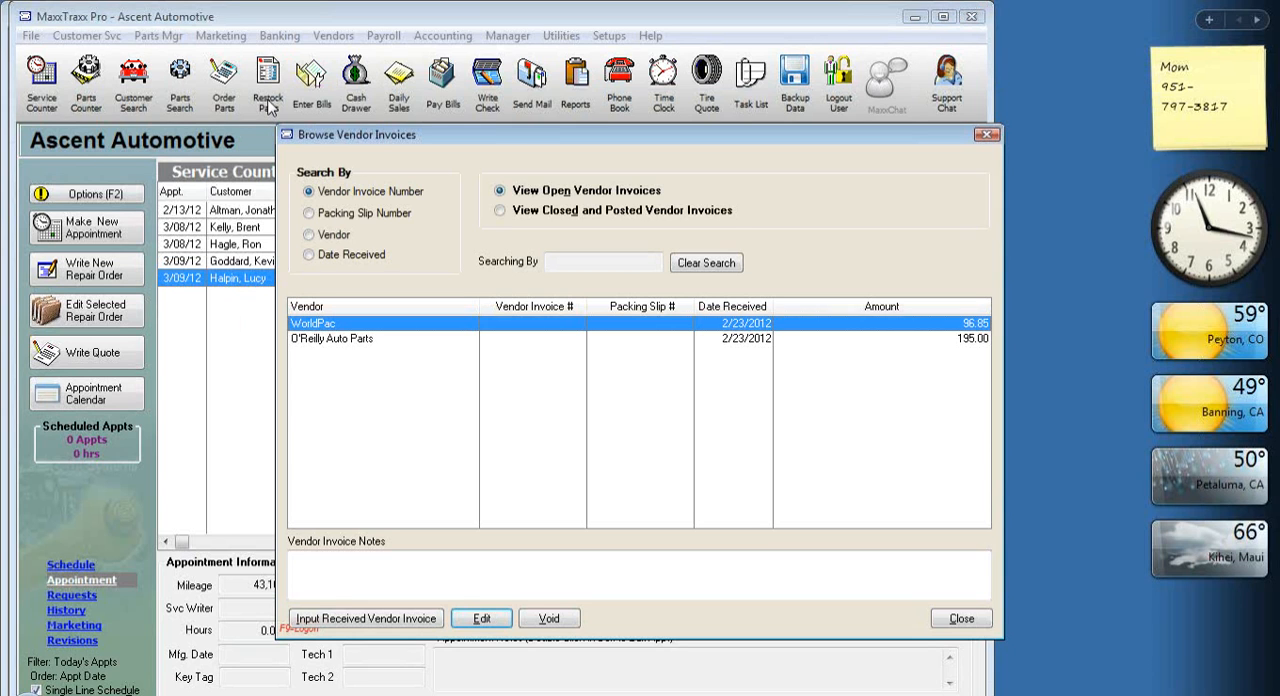
click(366, 619)
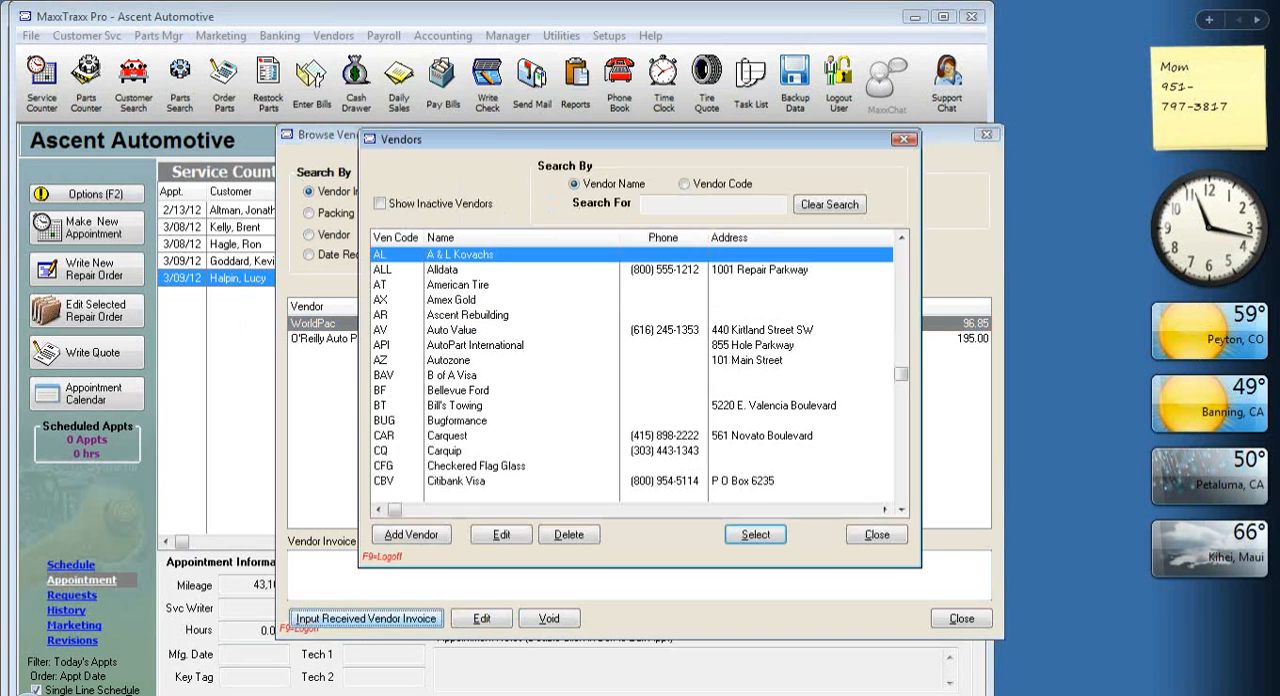
text(bi)
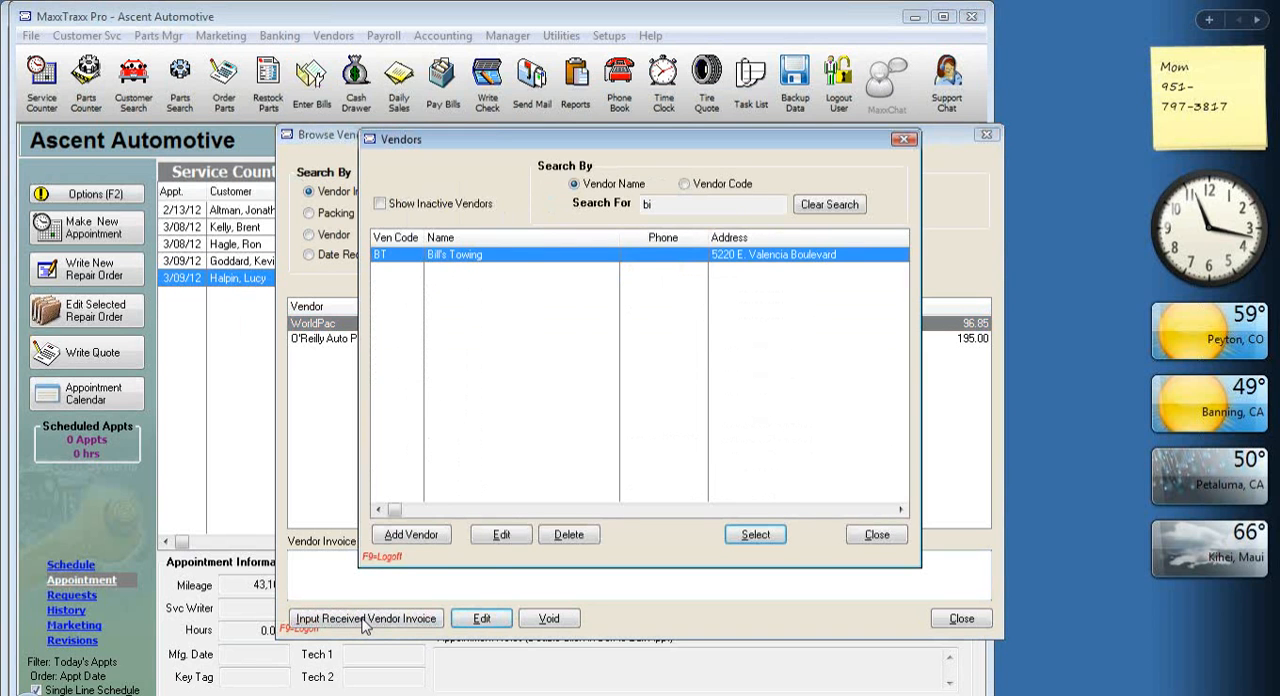
double_click(527, 256)
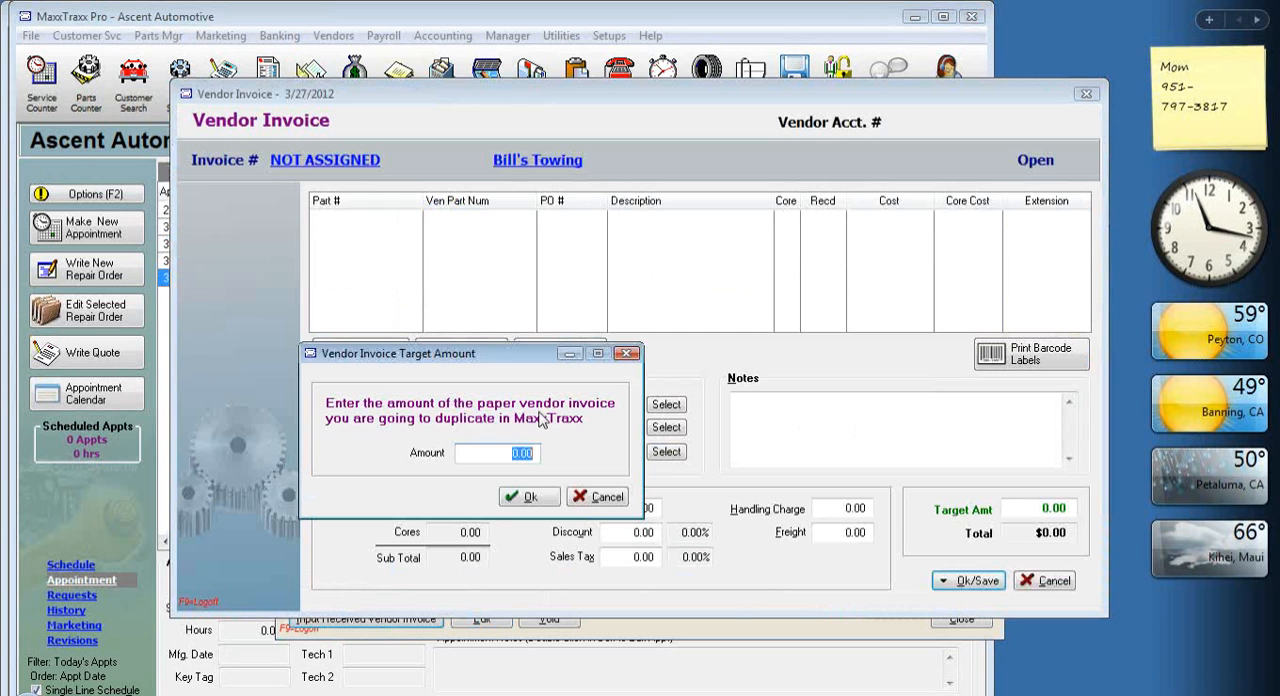
text(1)
click(532, 497)
Add the Towing Charge sublet to the Bill's Towing vendor invoice with a cost per item of 100.
click(366, 349)
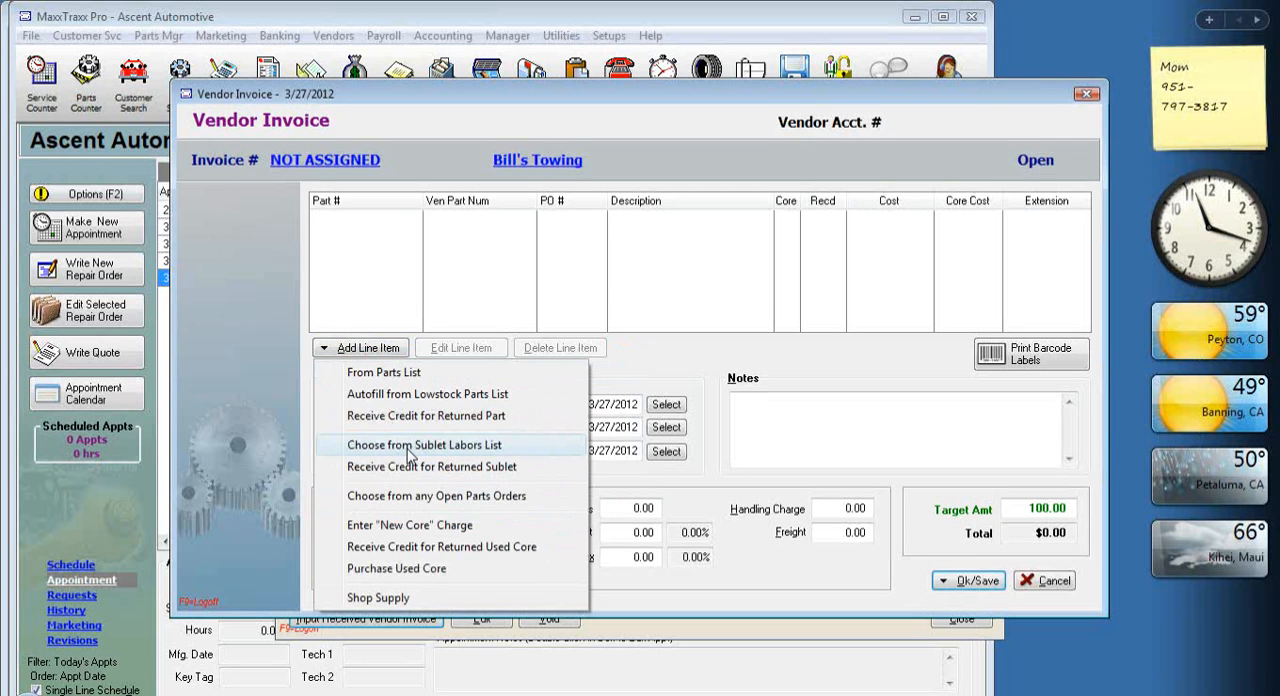
click(410, 450)
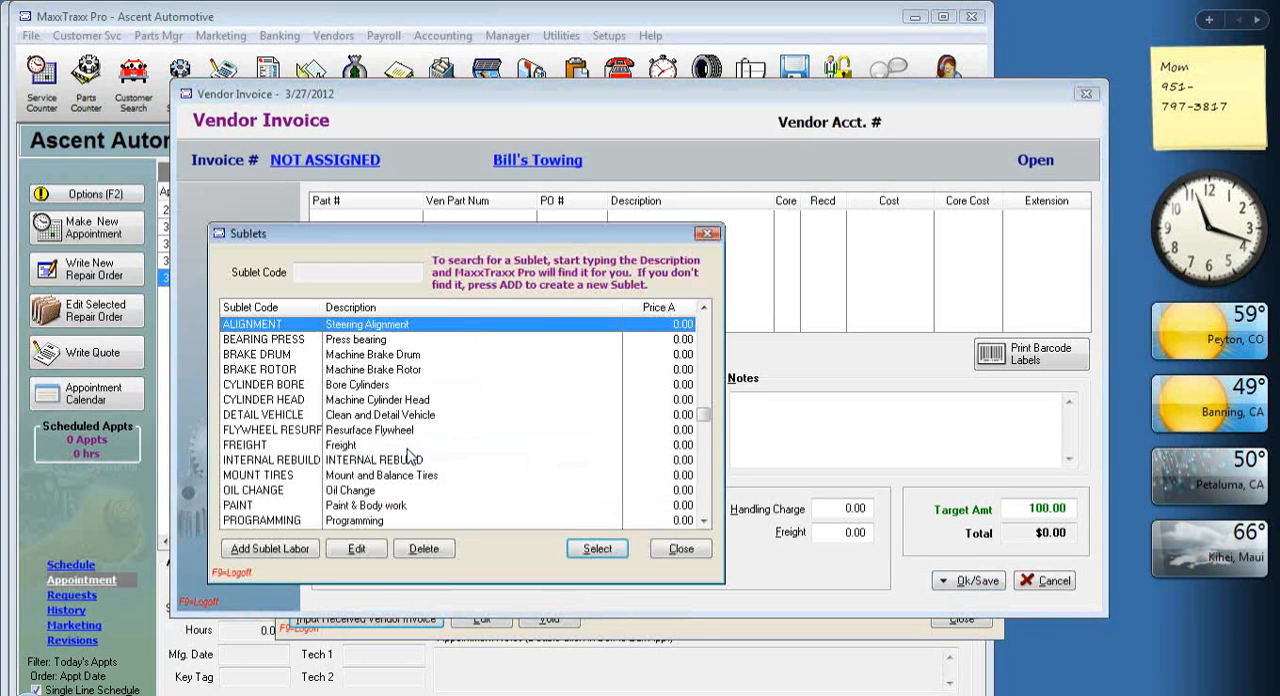
text(t)
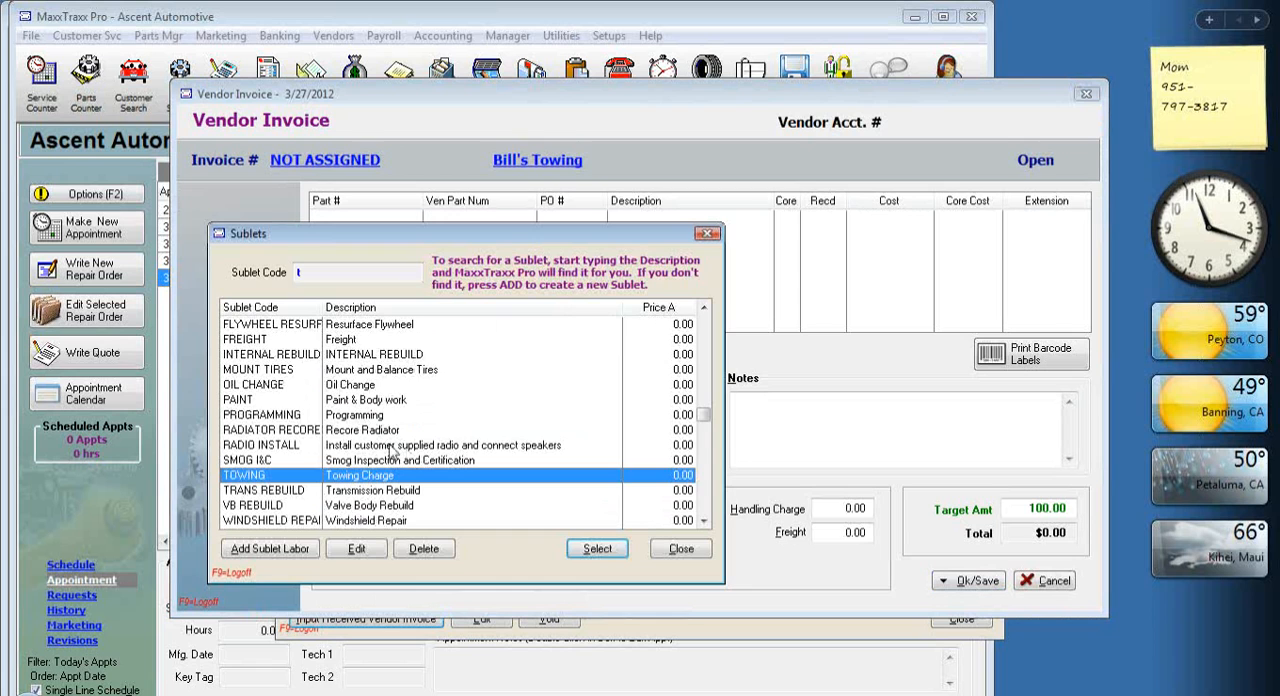
double_click(341, 475)
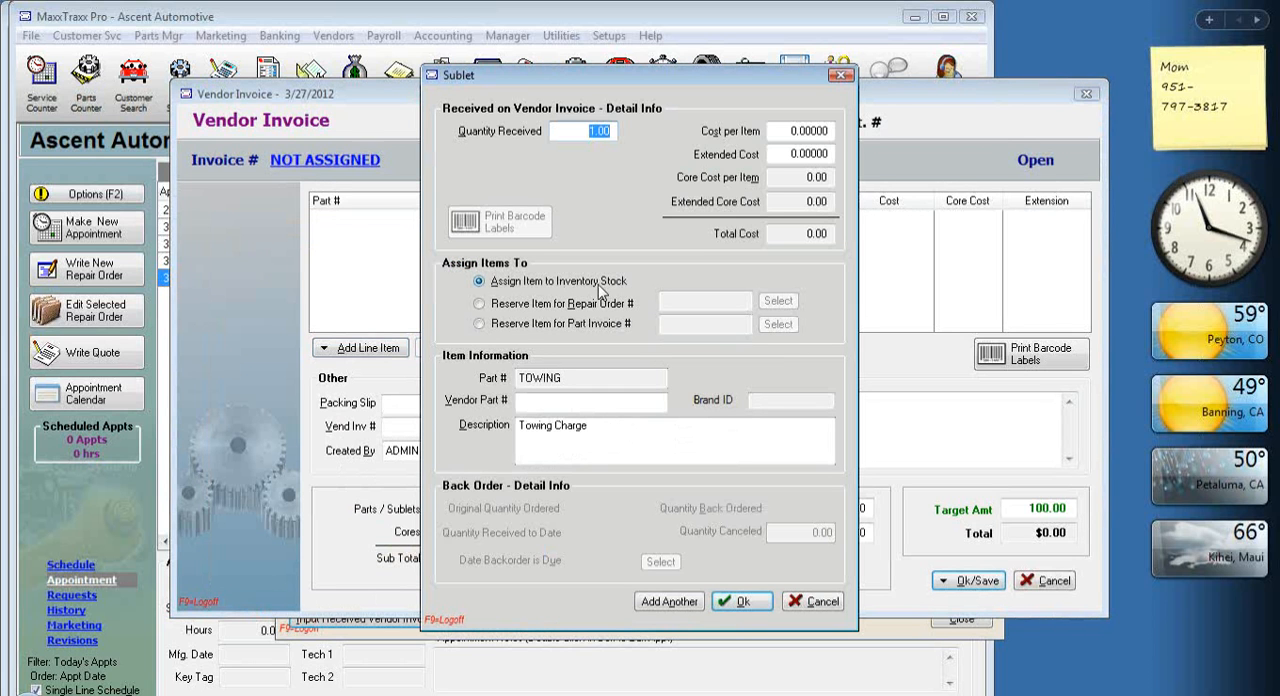
click(784, 130)
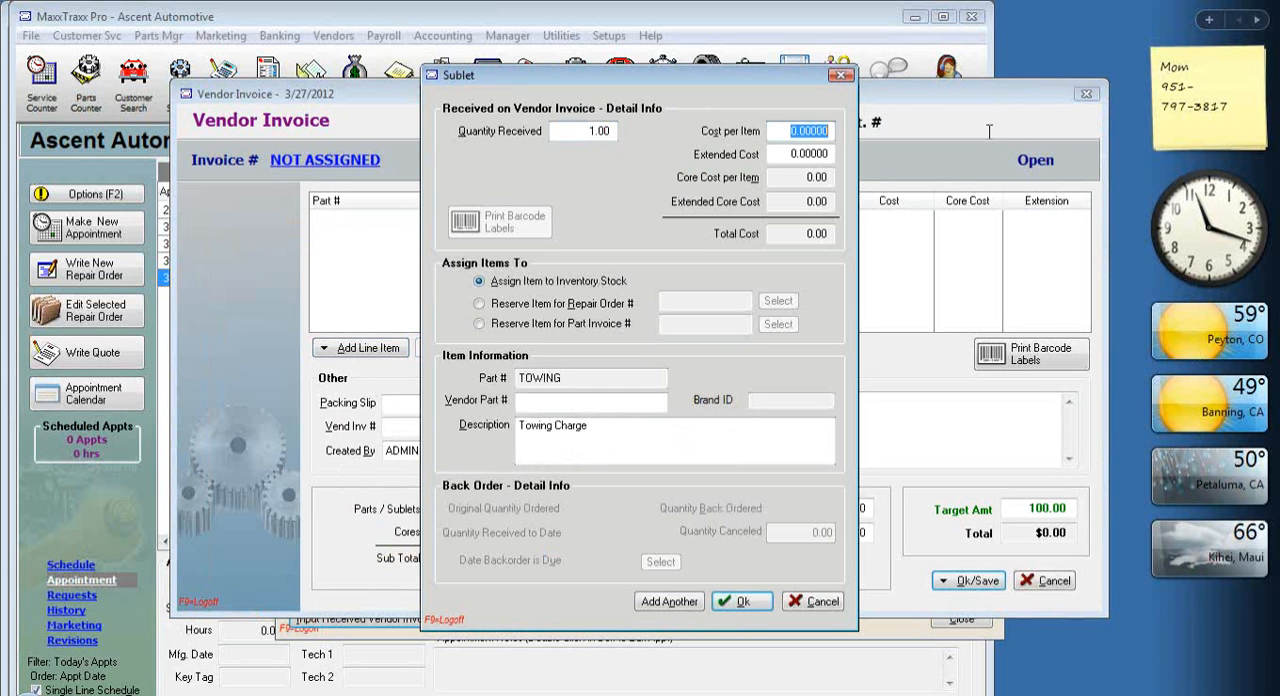
text(100)
key(Tab)
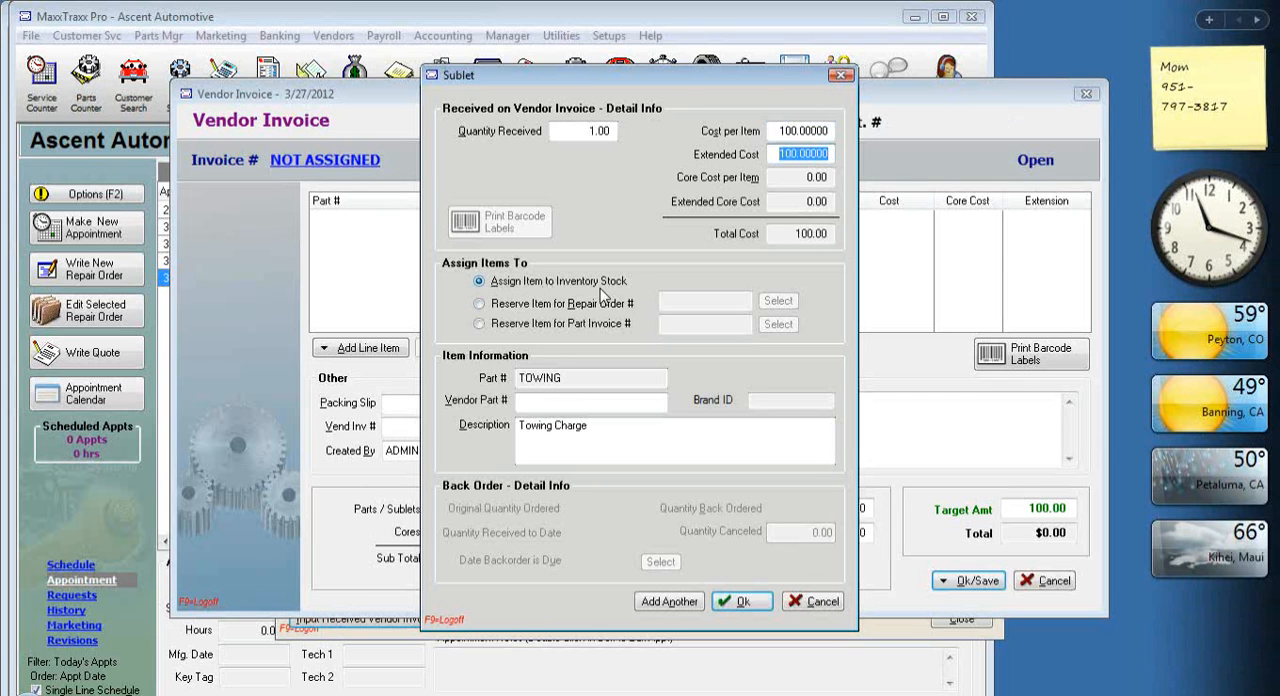
click(479, 304)
click(778, 301)
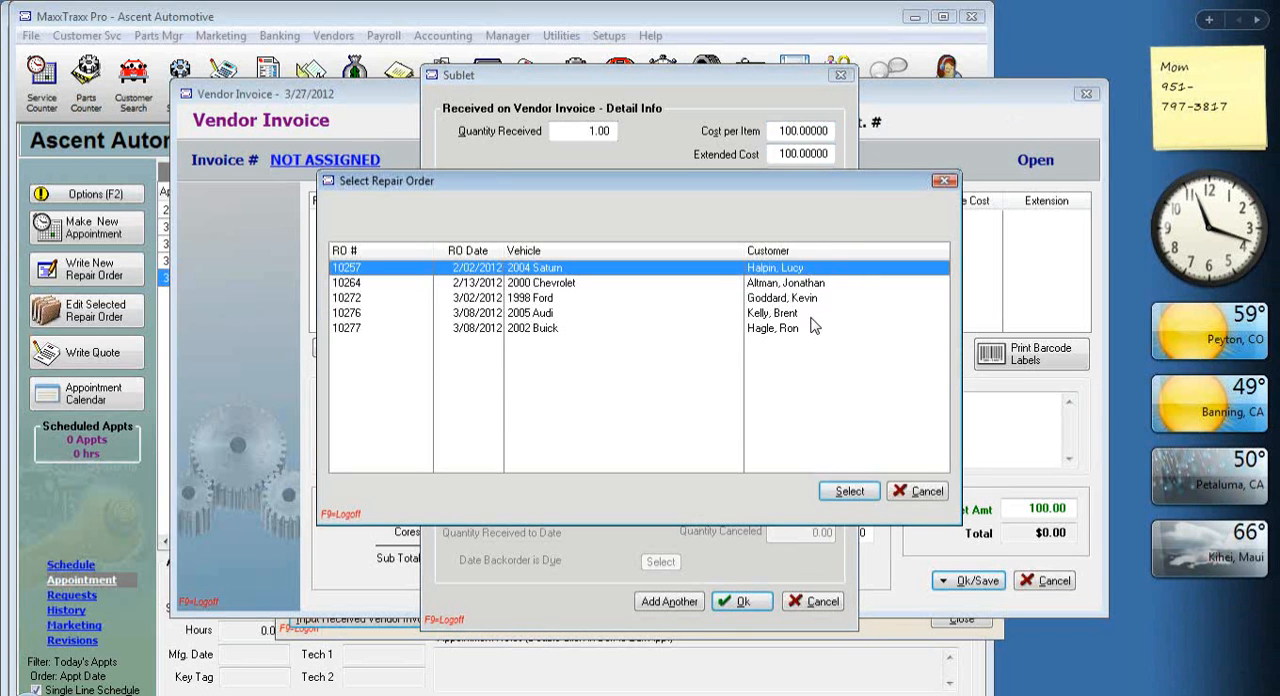
click(815, 283)
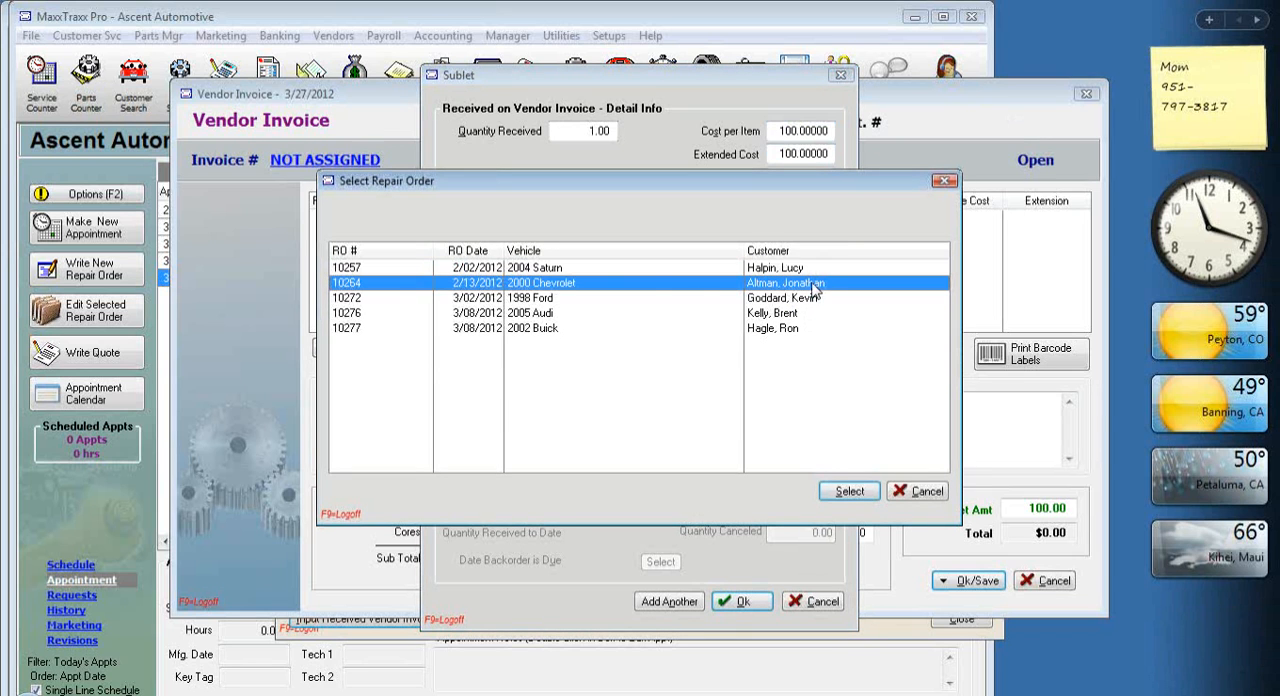
click(927, 491)
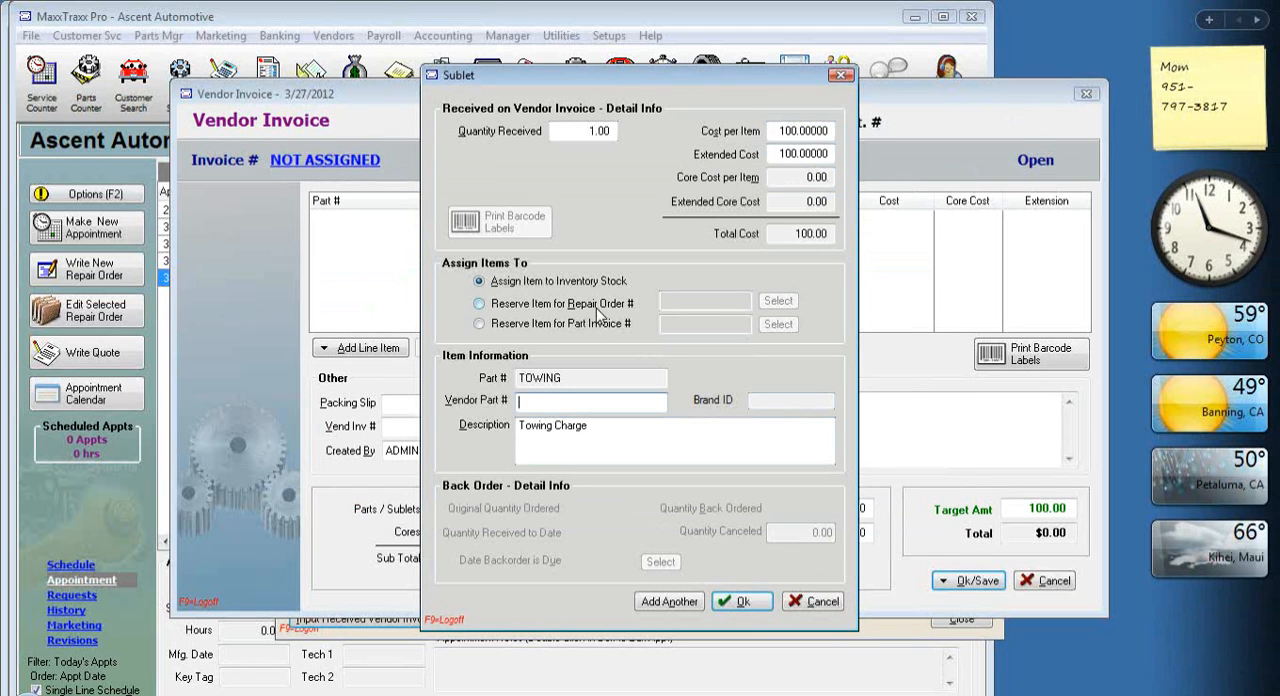
Accept the towing sublet line with the choice not to assign it to a repair order or part invoice.
click(746, 604)
drag(588, 324, 556, 136)
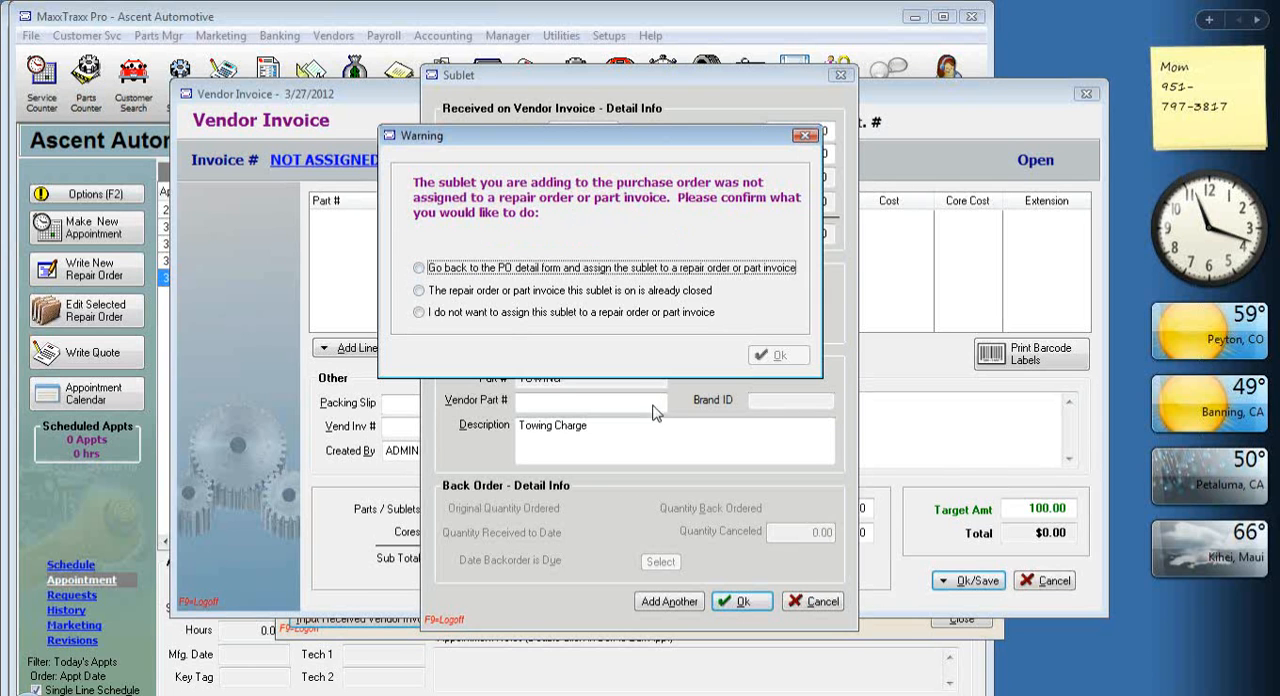
drag(617, 140, 693, 110)
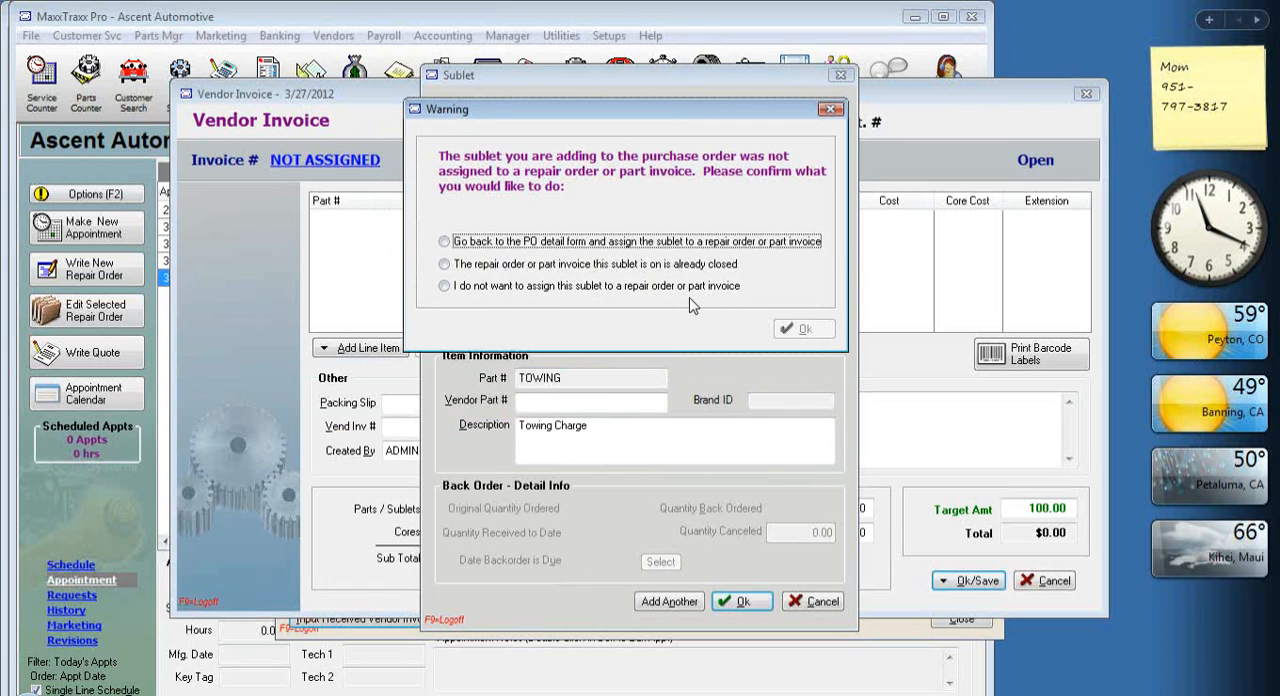
click(444, 286)
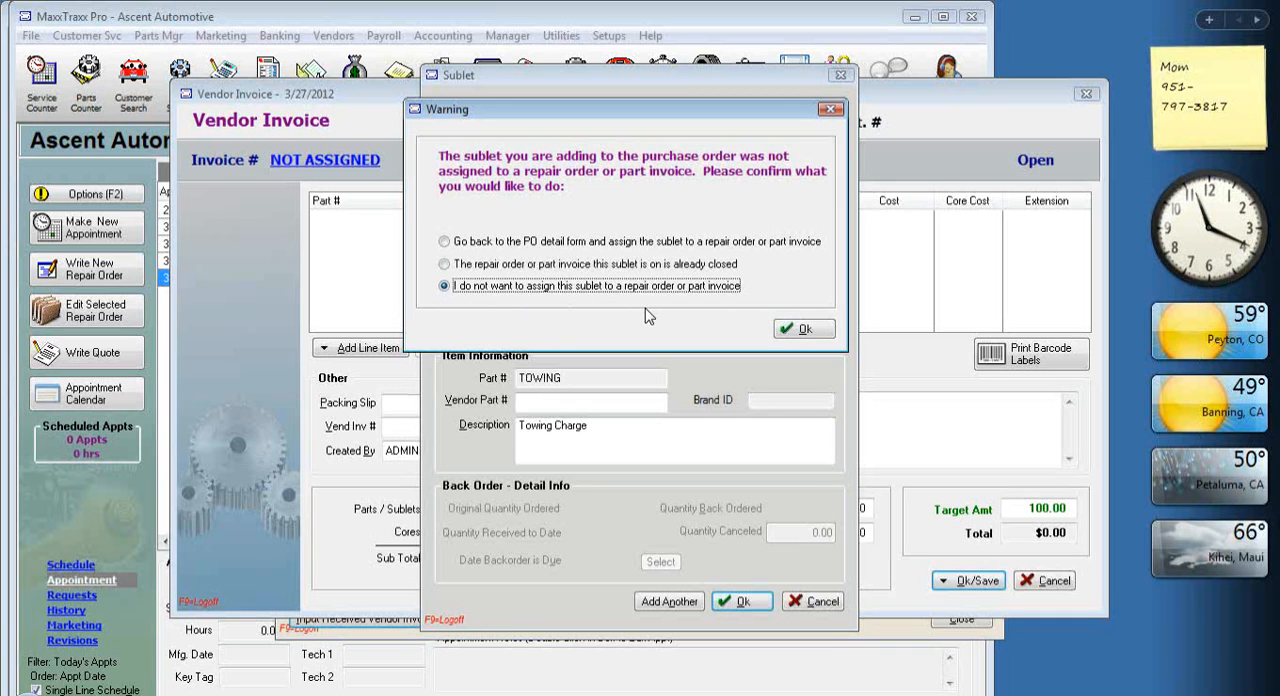
click(805, 329)
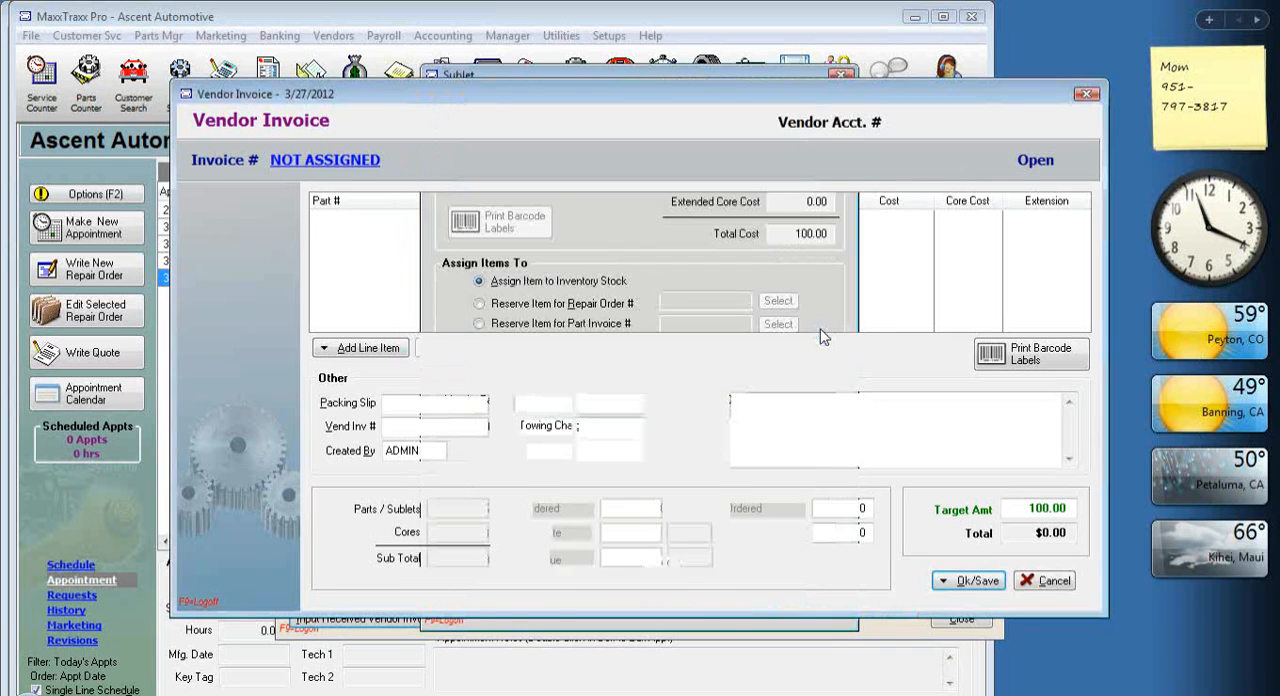
Save the Bill's Towing invoice with a vendor invoice number and close the list of vendor invoices.
click(986, 580)
click(996, 630)
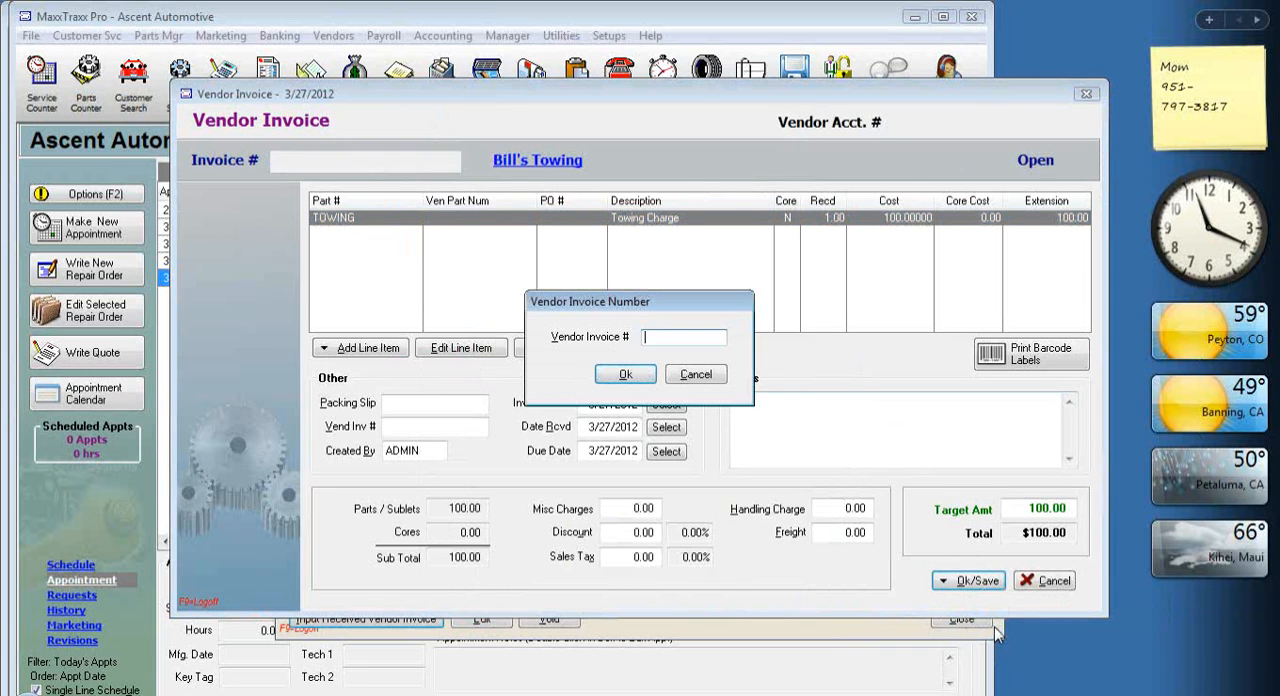
text(12345)
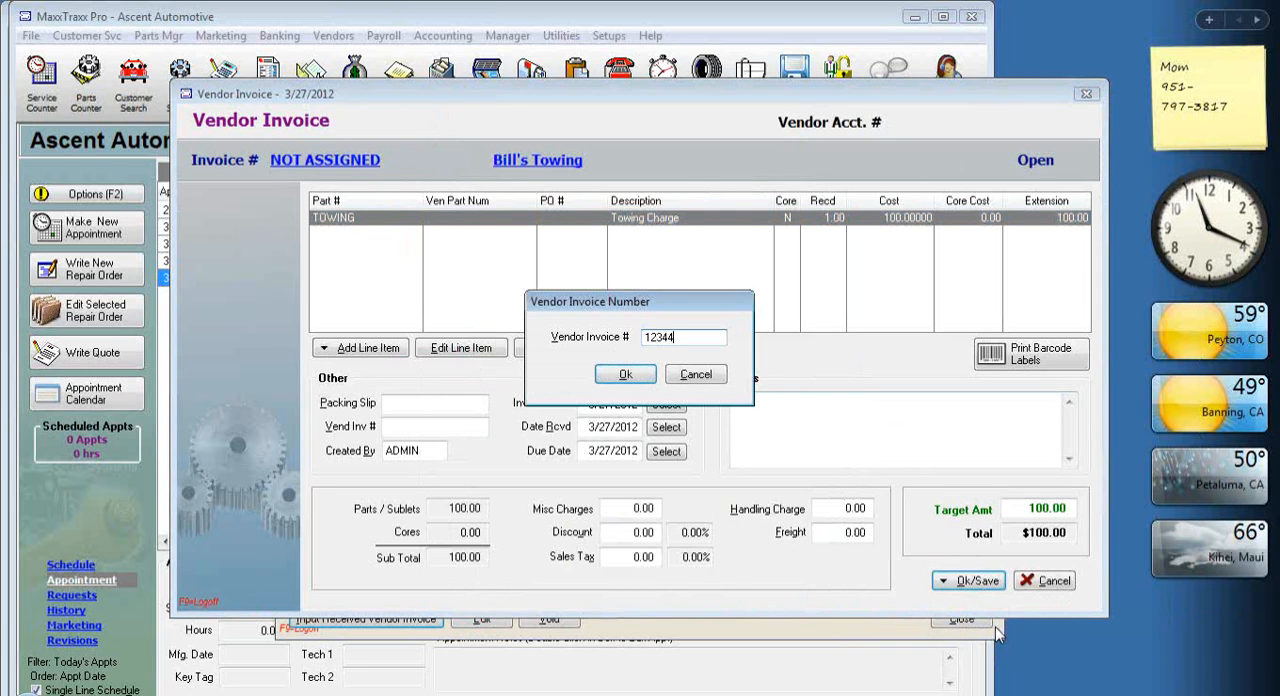
click(627, 377)
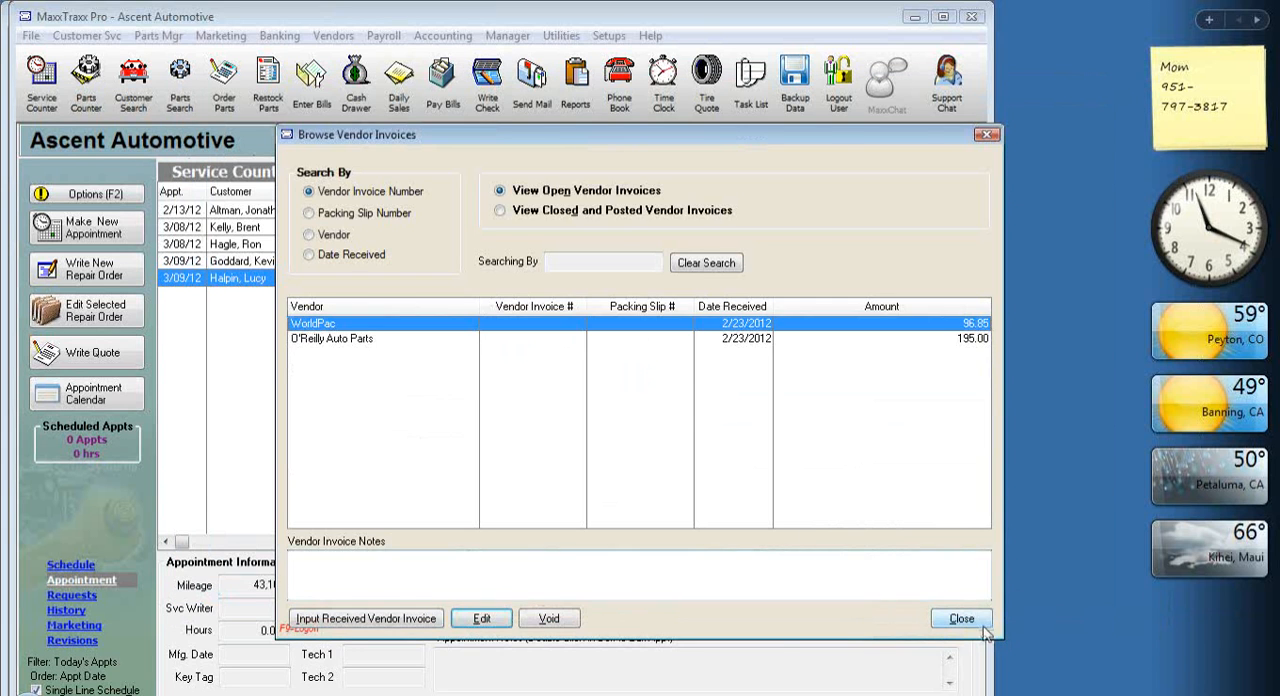
click(978, 624)
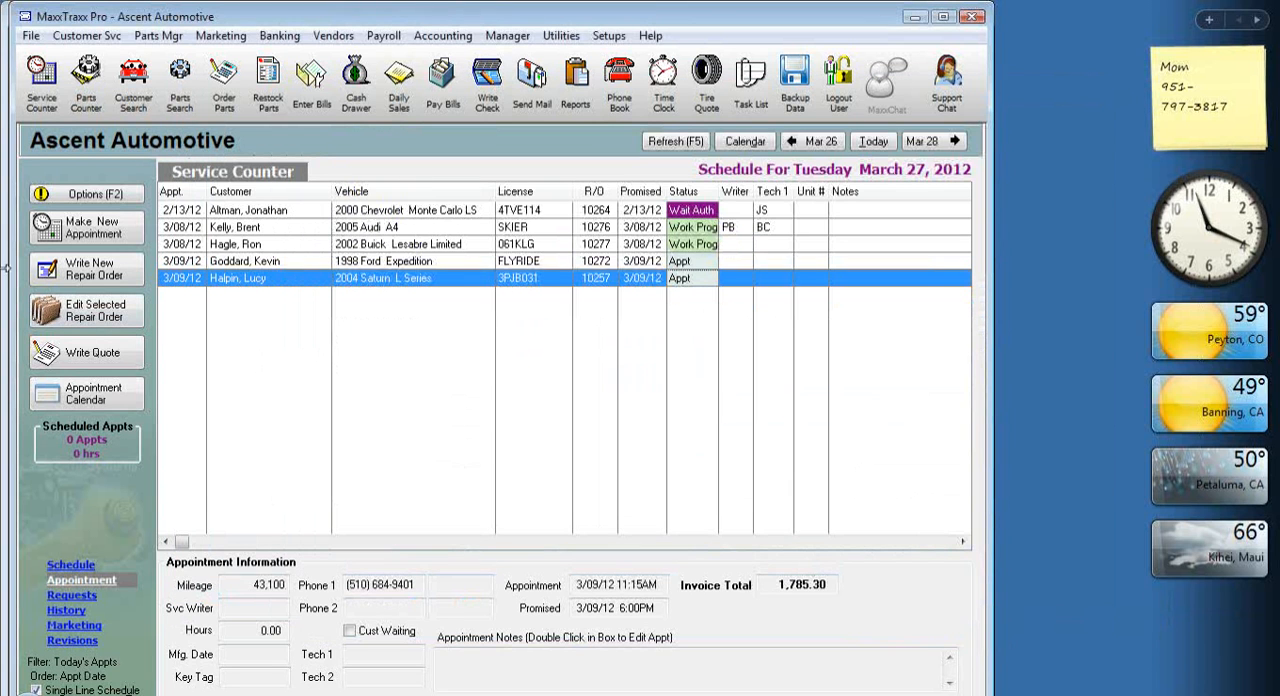
Start a new repair order for the existing customer's 2007 Hyundai Elantra Limited, selecting no recommended services.
click(104, 272)
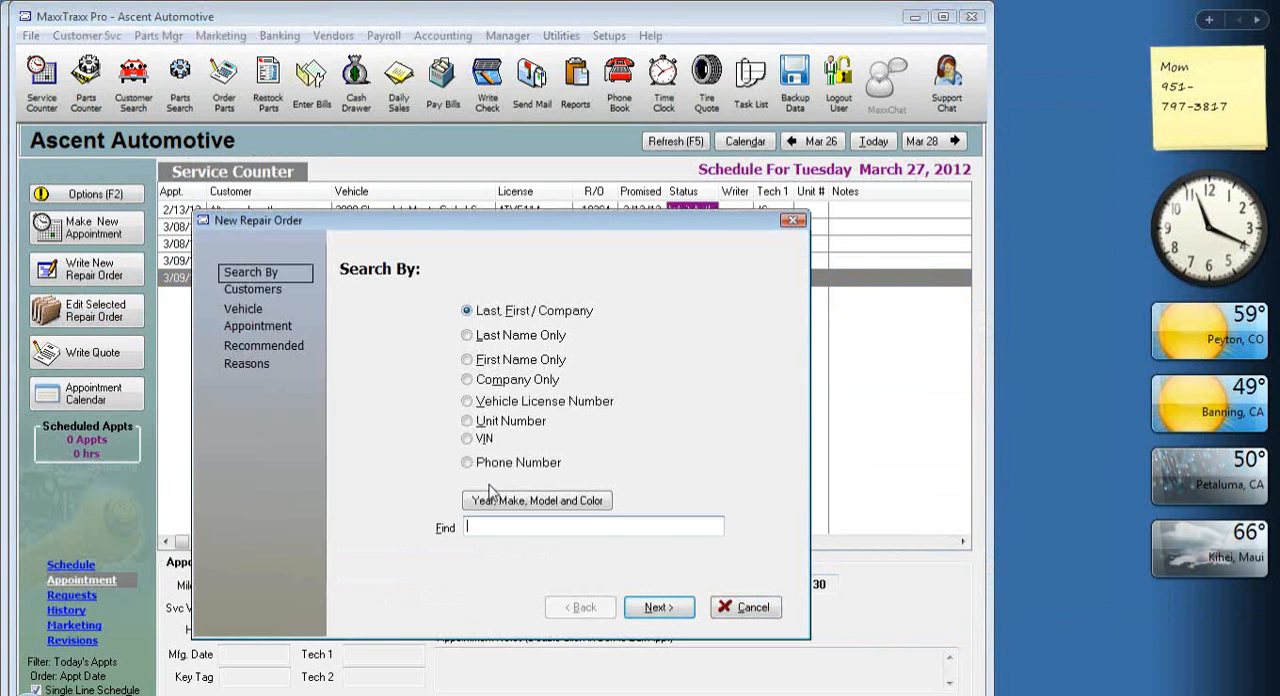
click(658, 607)
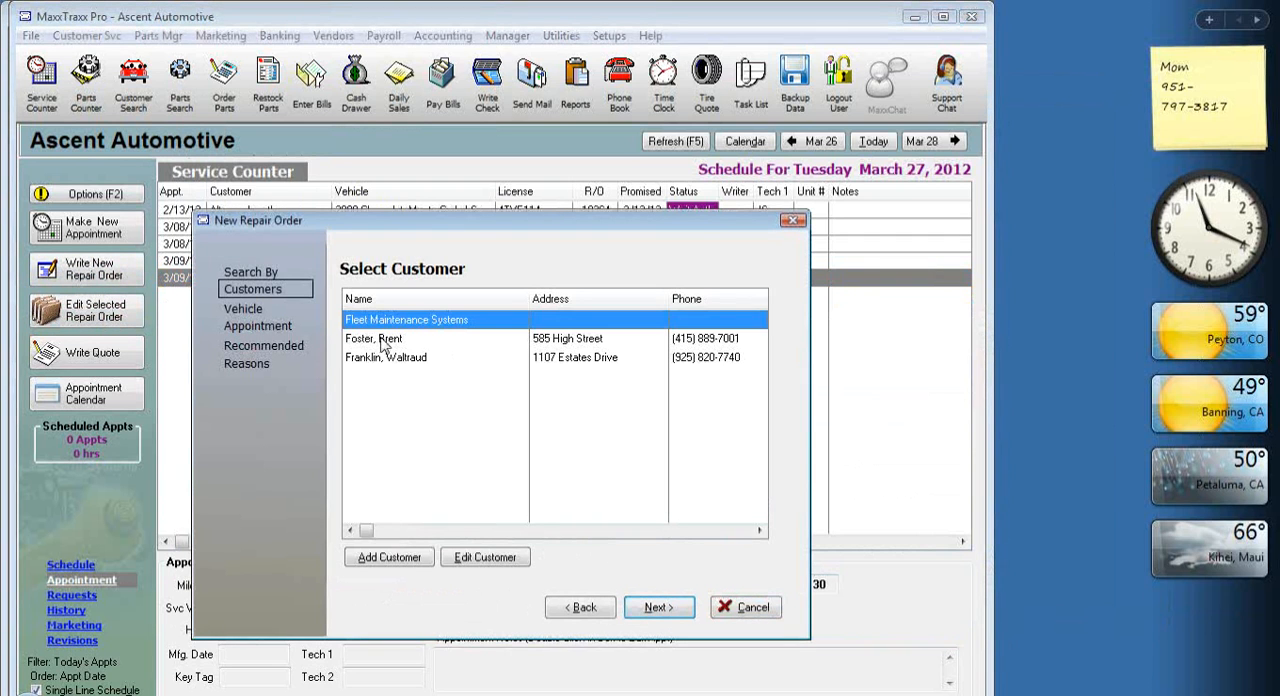
double_click(400, 341)
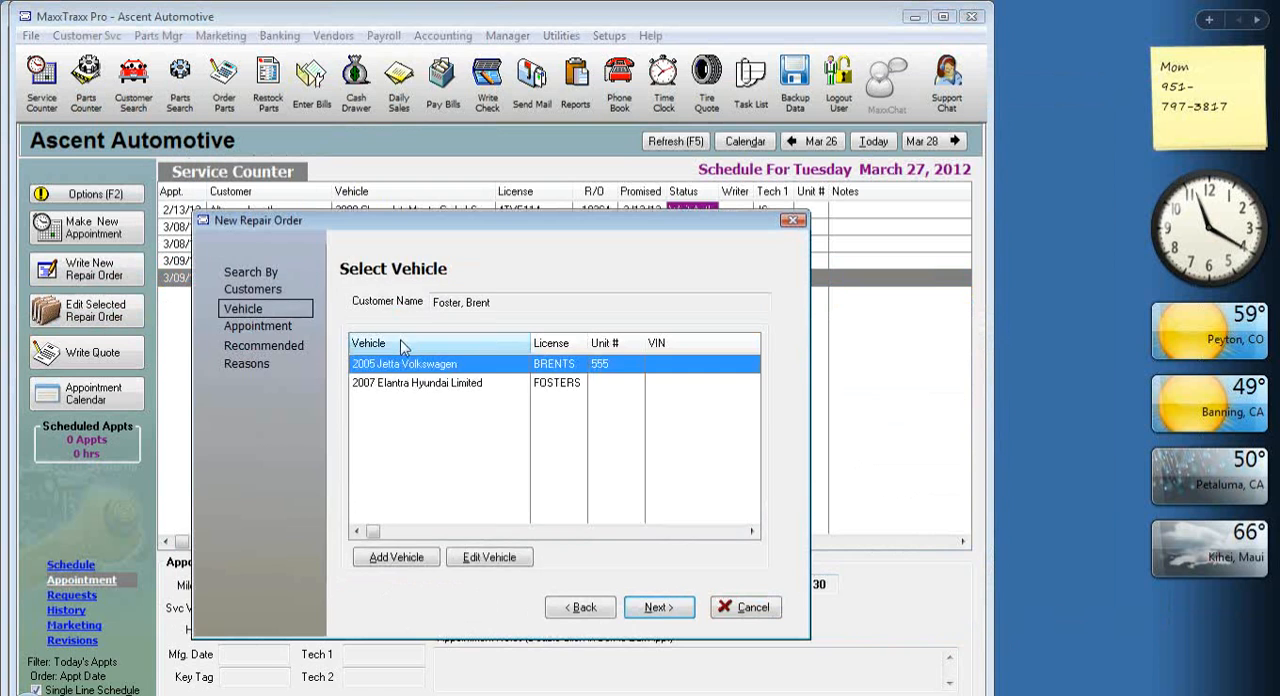
double_click(444, 388)
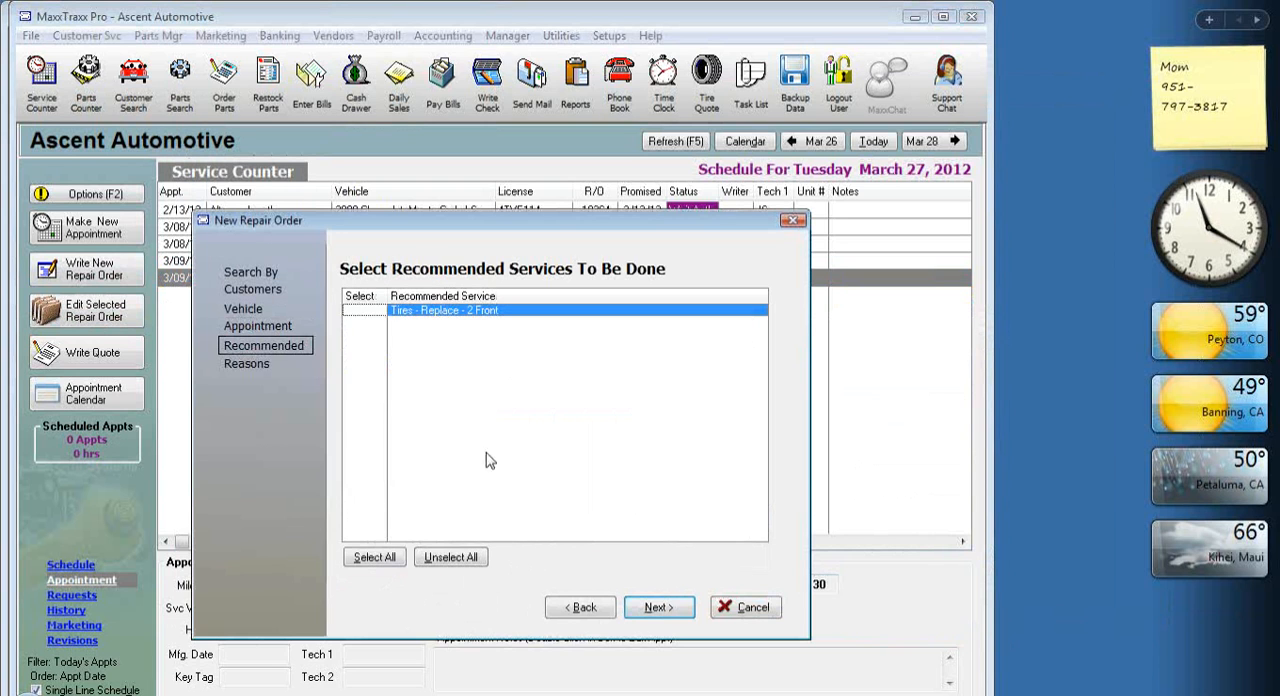
click(662, 610)
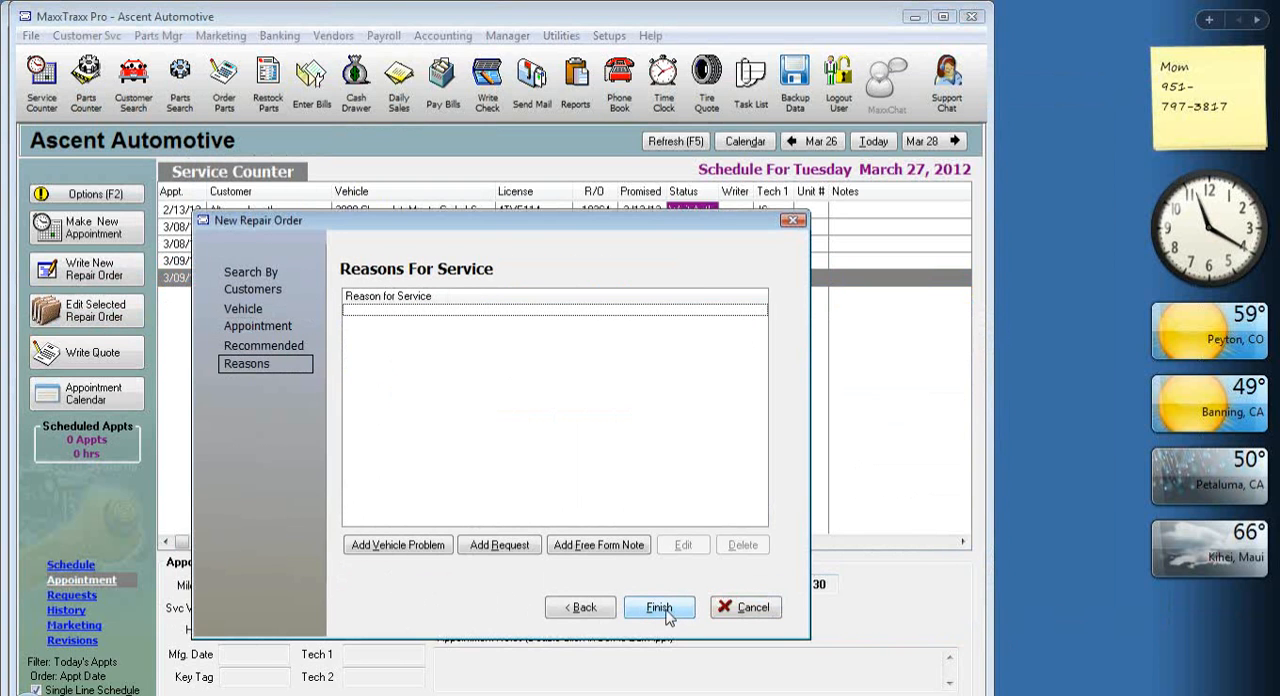
Add the Tow-In vehicle problem as the reason for service and finish creating the repair order, leaving mileage, technicians and source blank.
click(397, 547)
text(t)
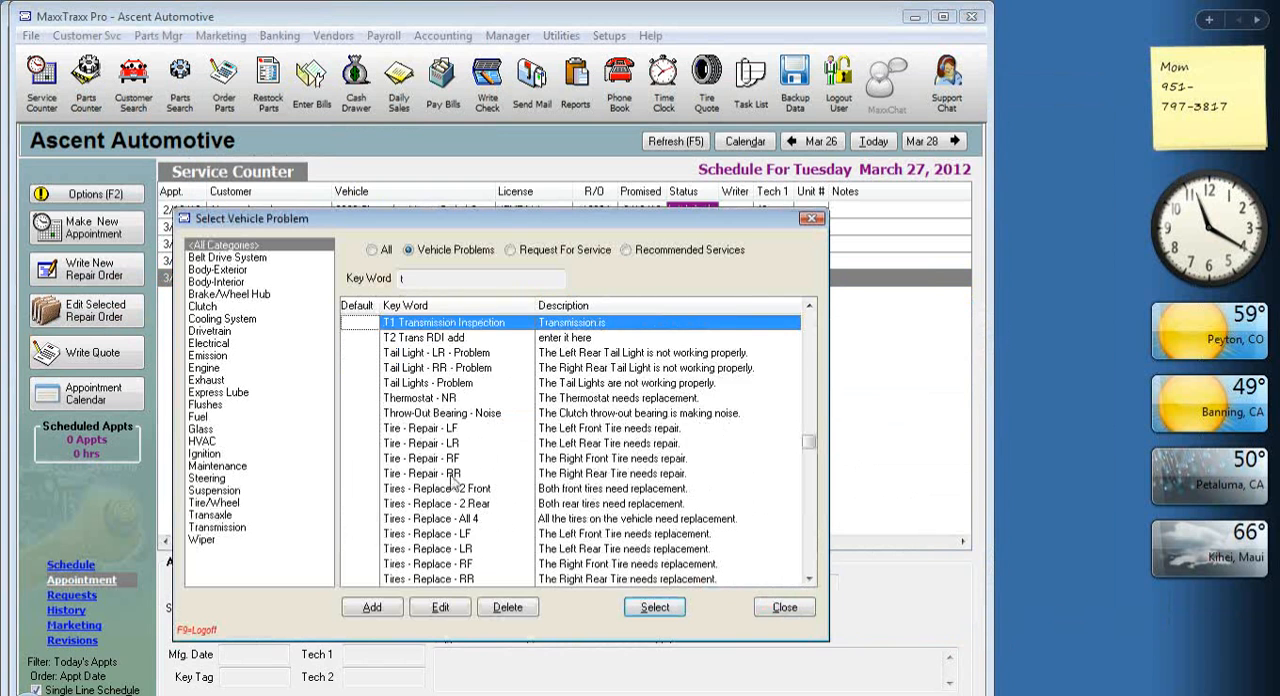
text(r)
double_click(426, 324)
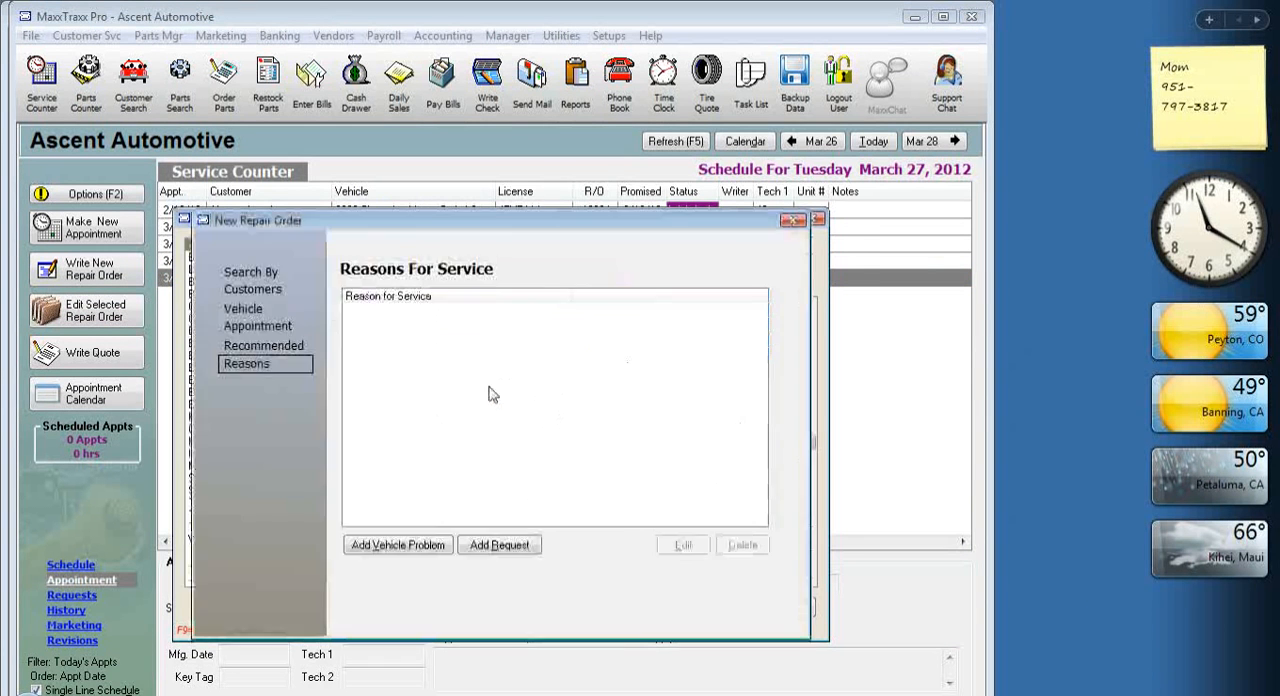
click(618, 556)
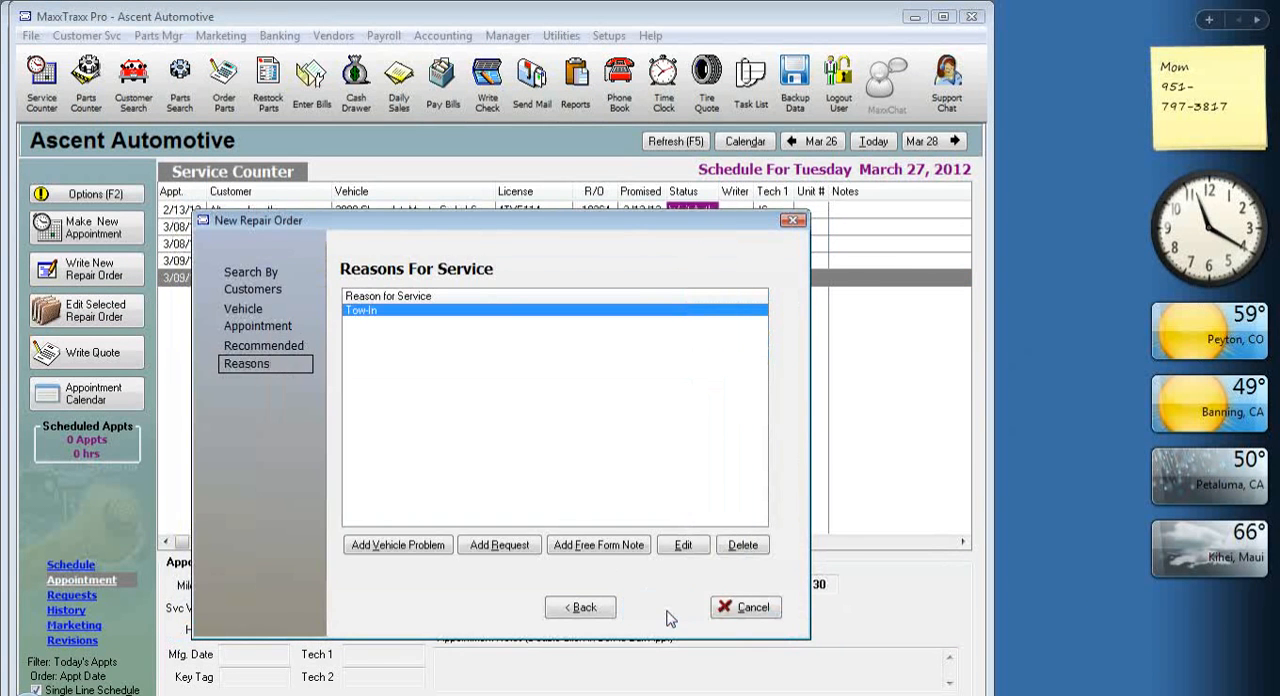
click(662, 608)
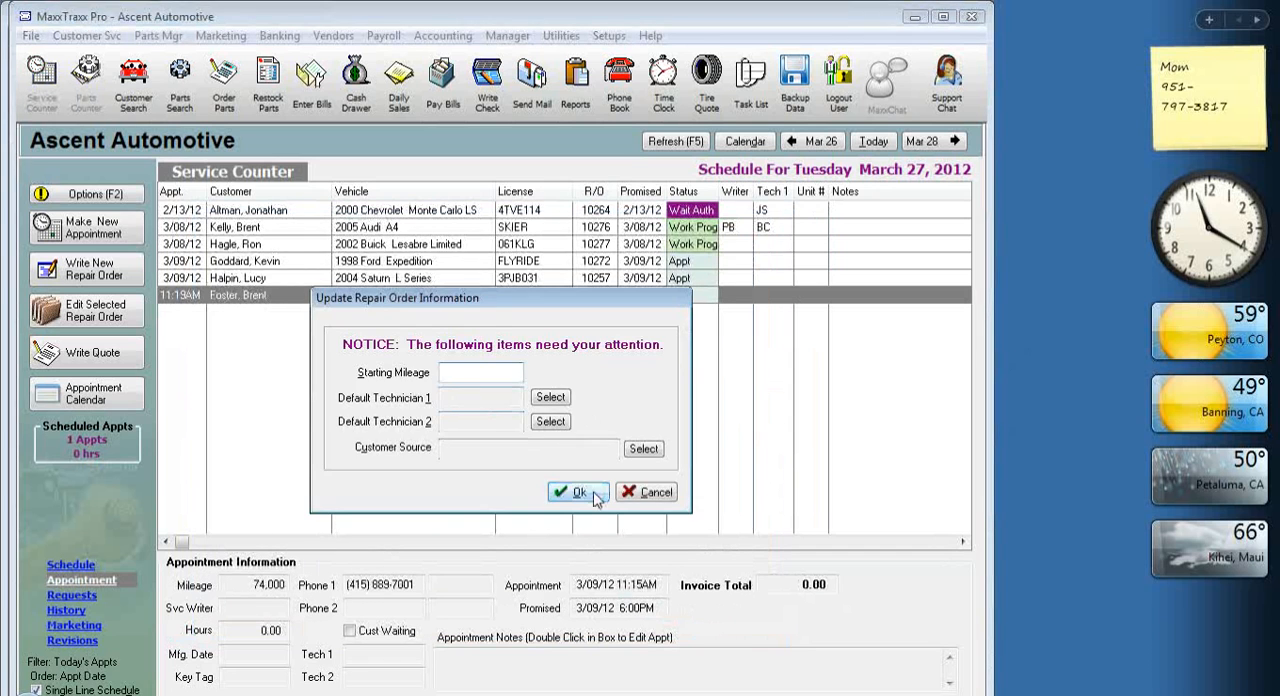
click(580, 492)
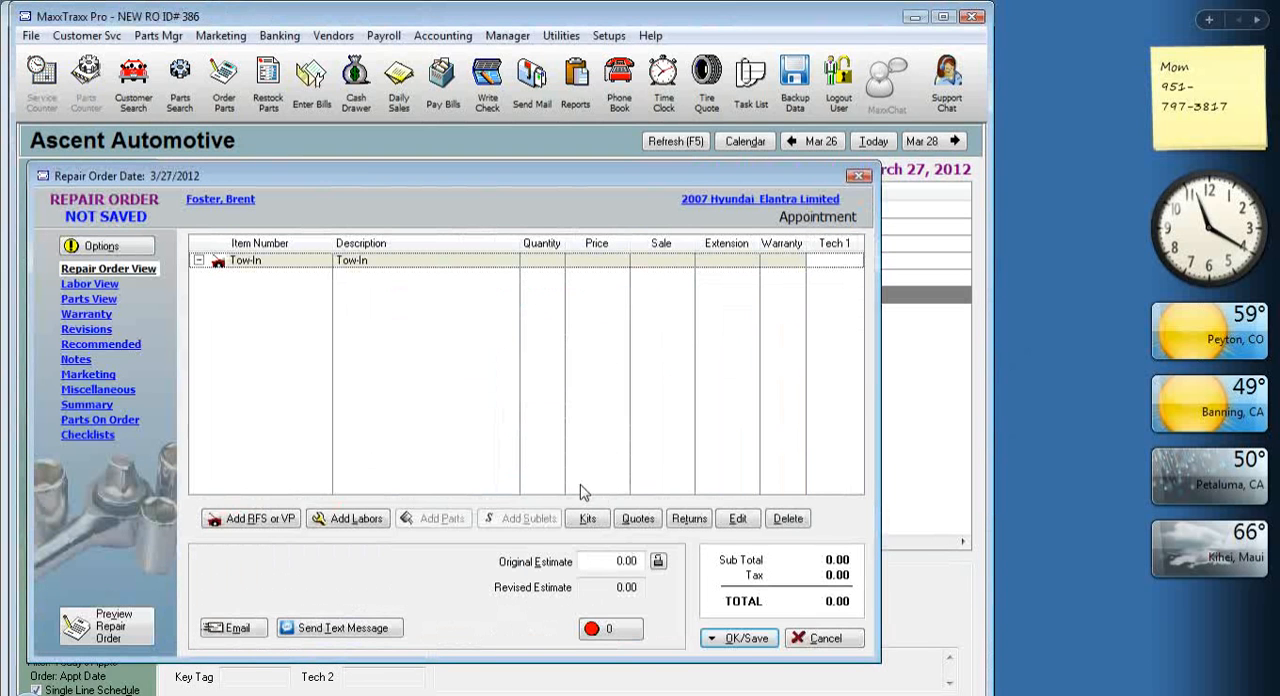
Add the TOW labor under the Tow-In problem on the repair order.
click(390, 520)
click(455, 143)
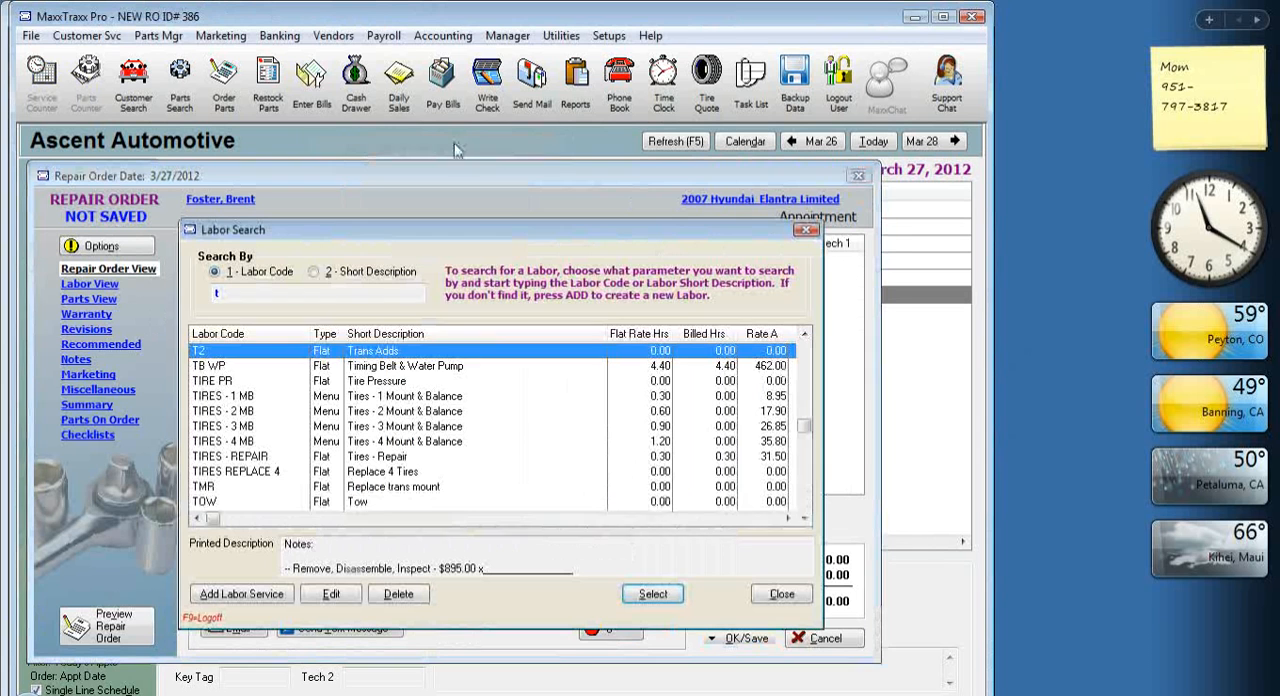
double_click(365, 501)
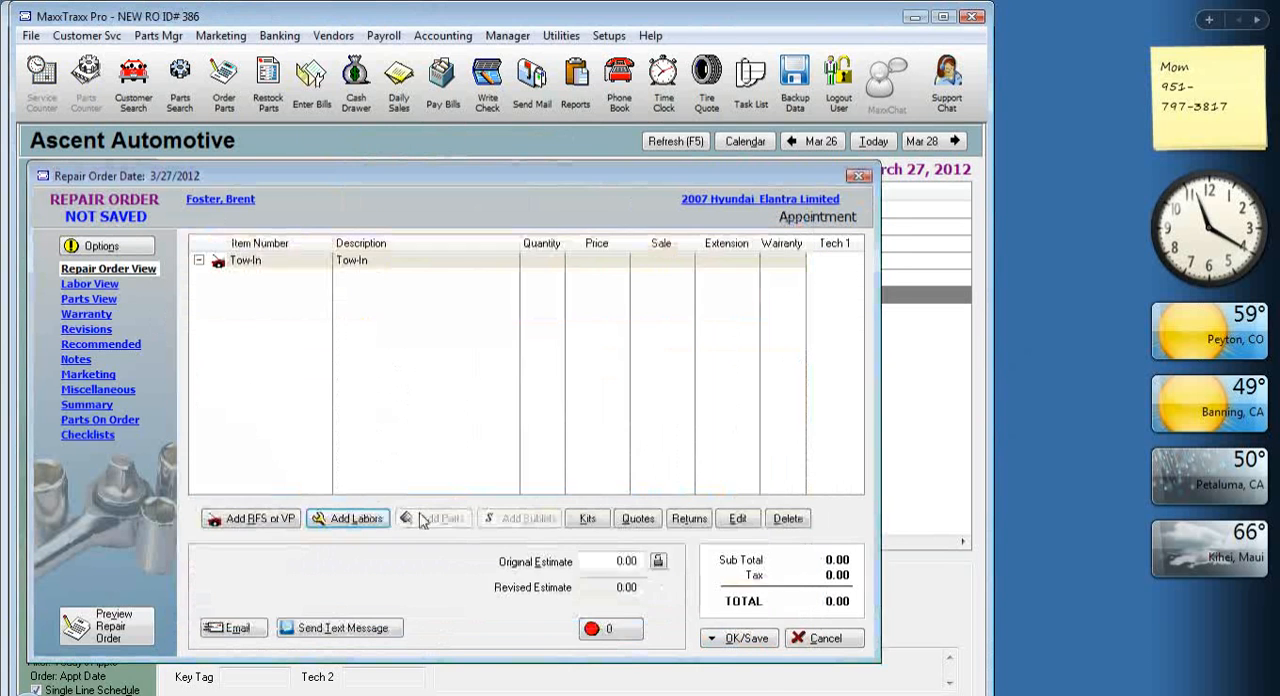
click(685, 684)
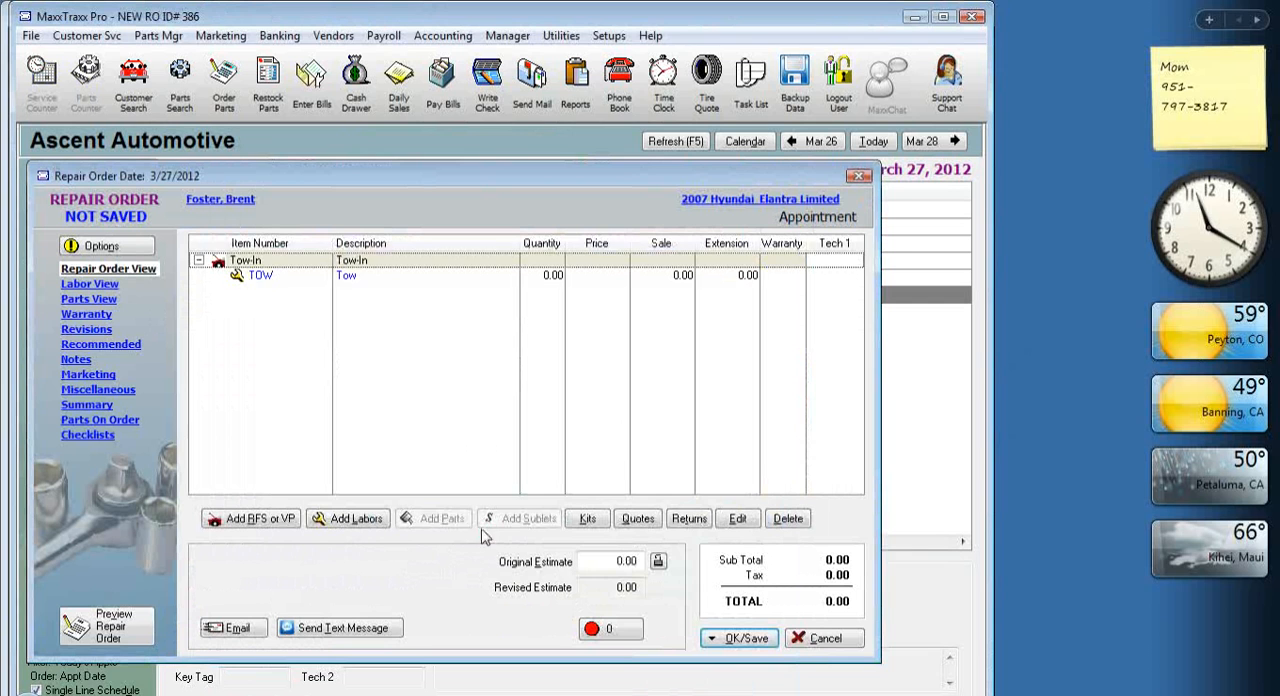
Add the Towing Charge sublet under the Tow labor with an invoice cost of 100 and a starting sublet price of 125.
click(348, 278)
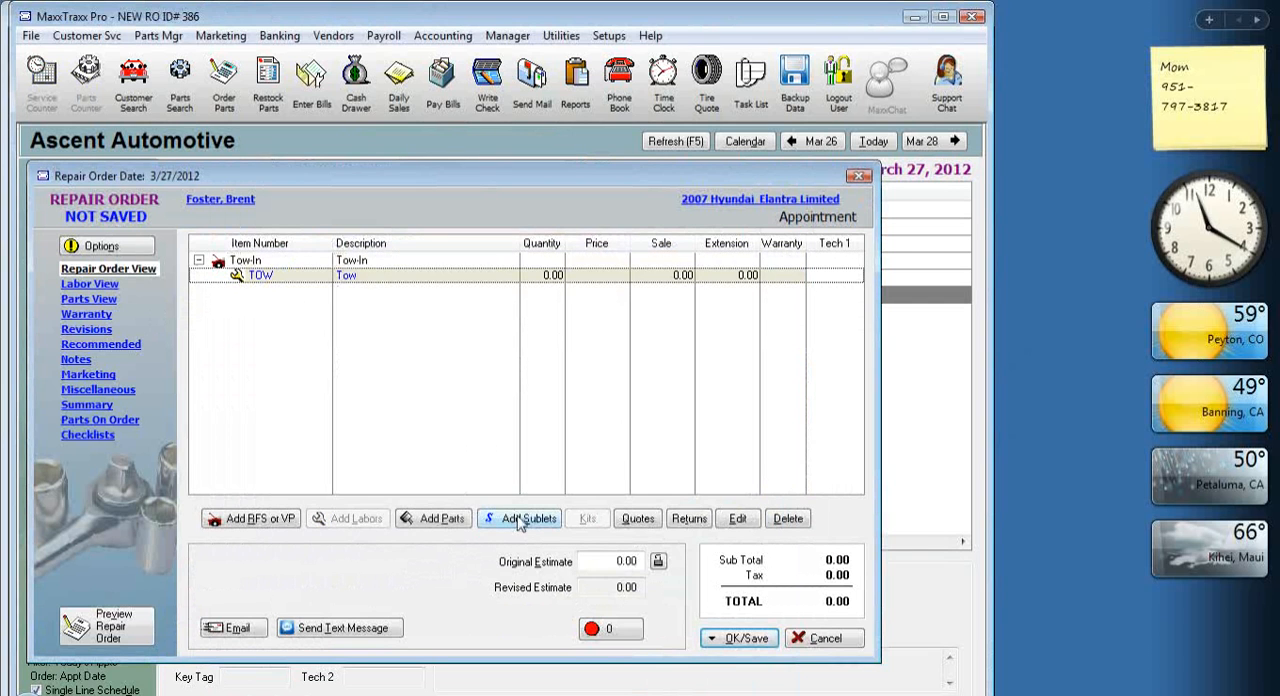
click(520, 519)
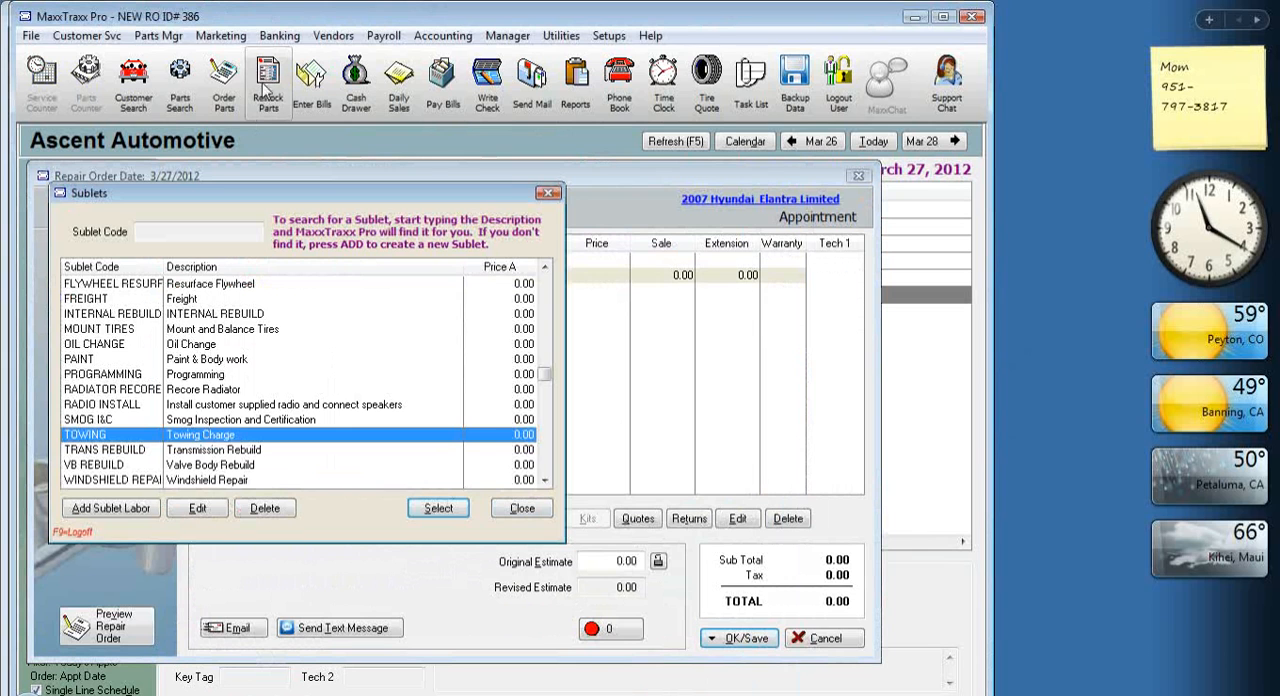
double_click(224, 436)
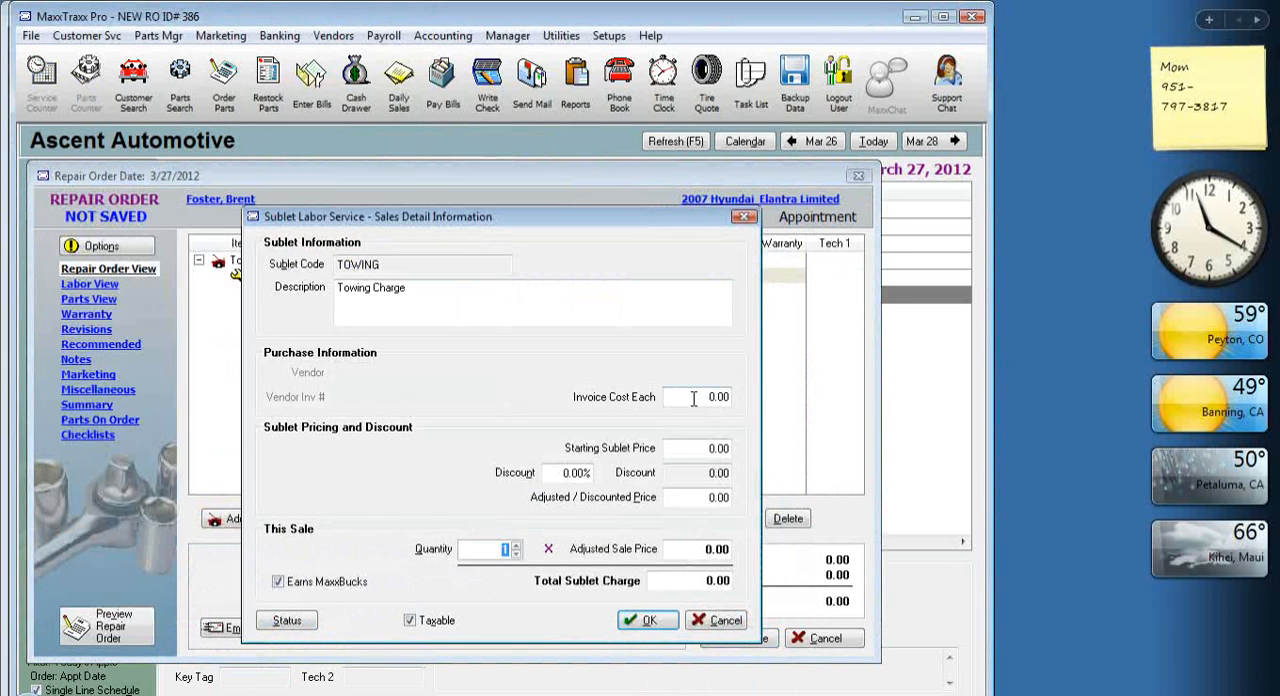
click(694, 399)
text(100)
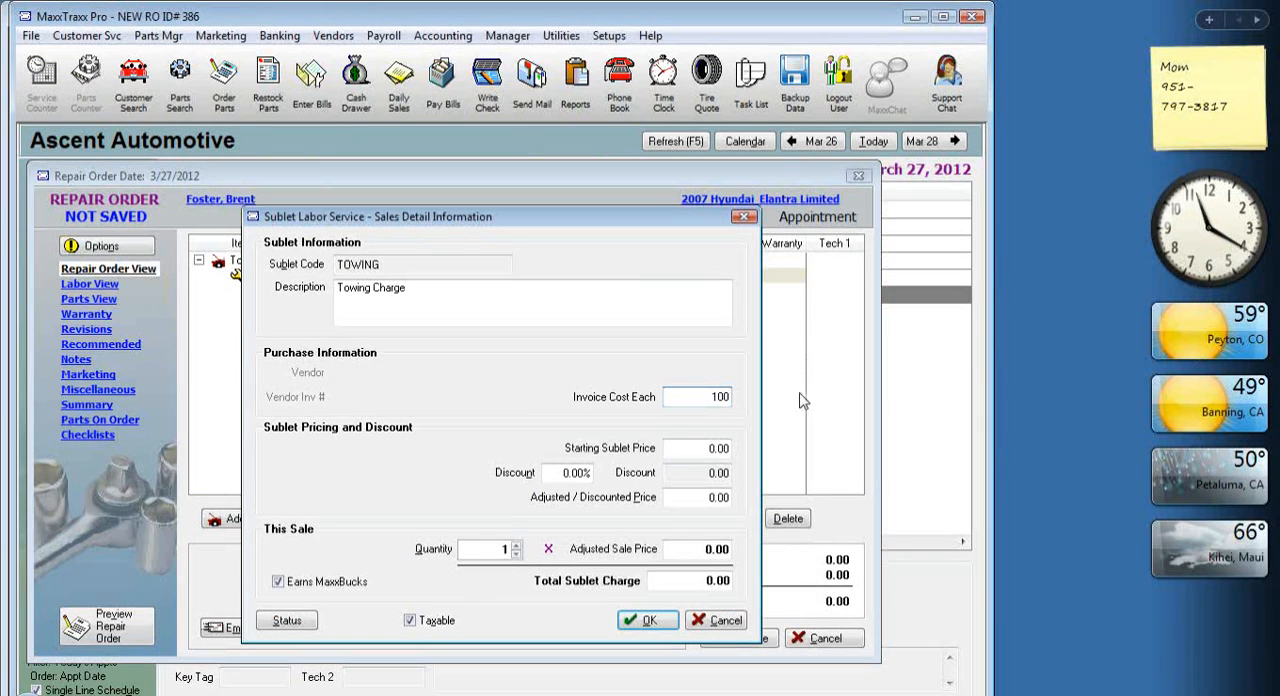
click(687, 451)
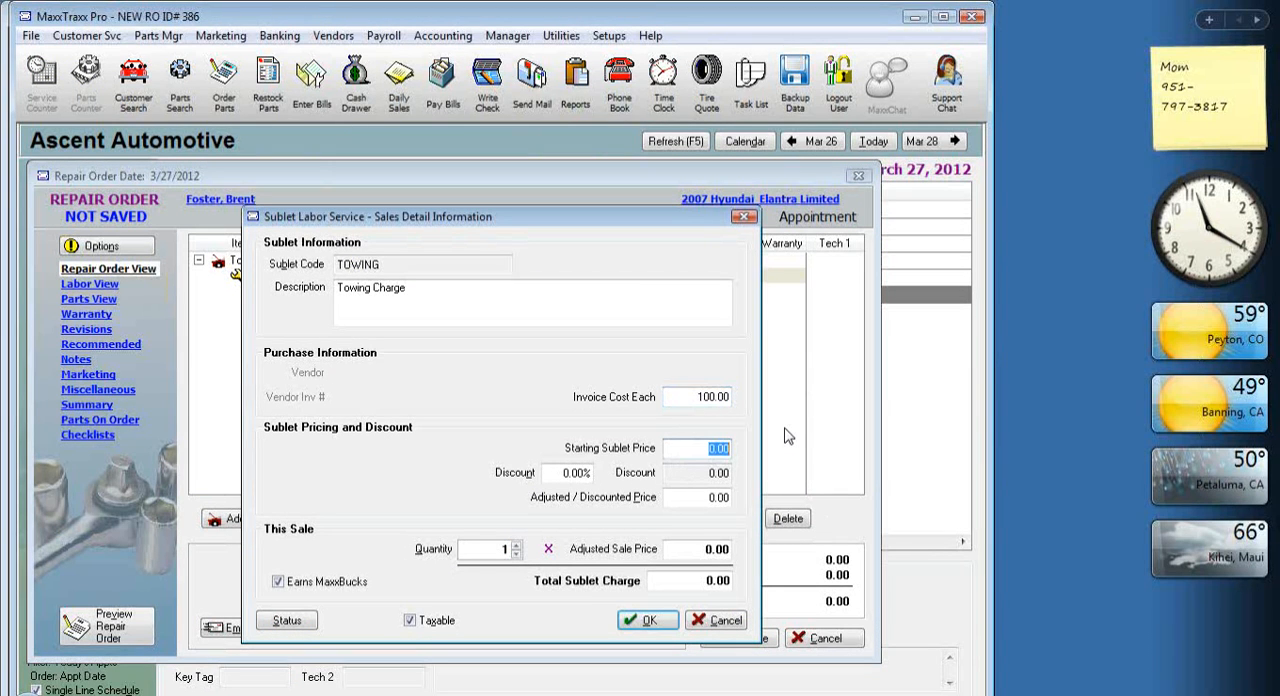
text(125)
key(Tab)
click(650, 621)
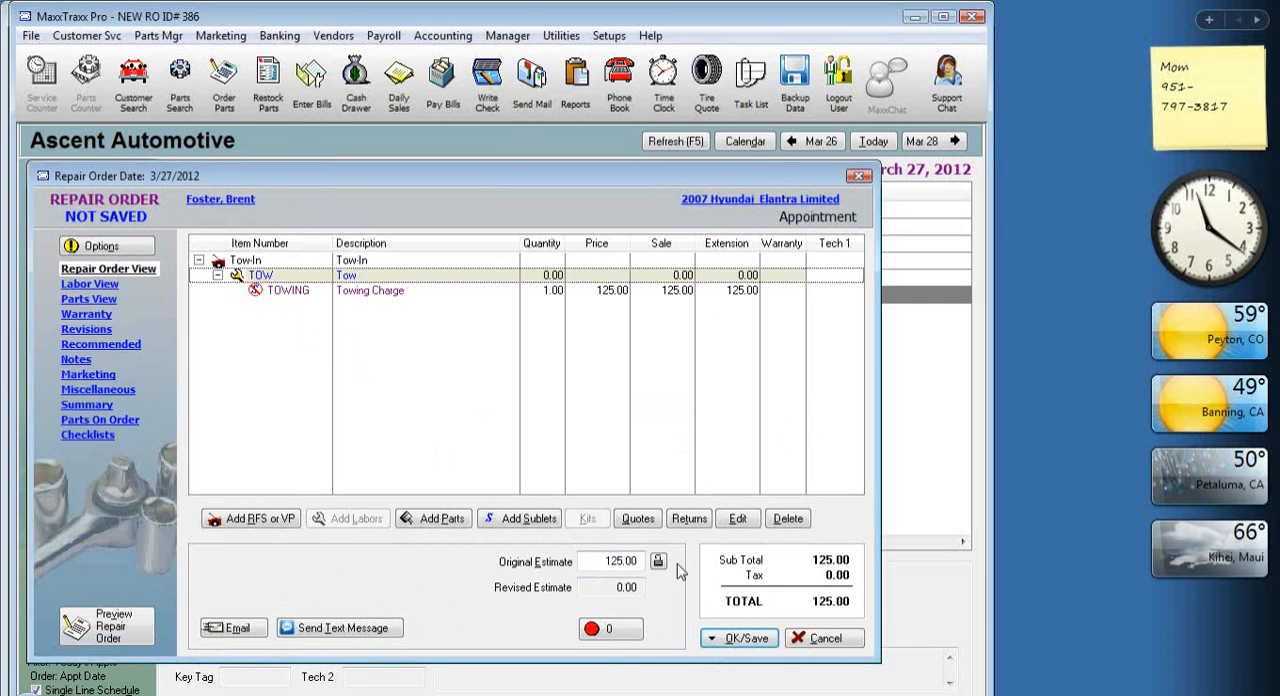
Send the repair order to payment, skipping technician assignment, Mileage Out and ordering of the Towing Charge.
click(759, 640)
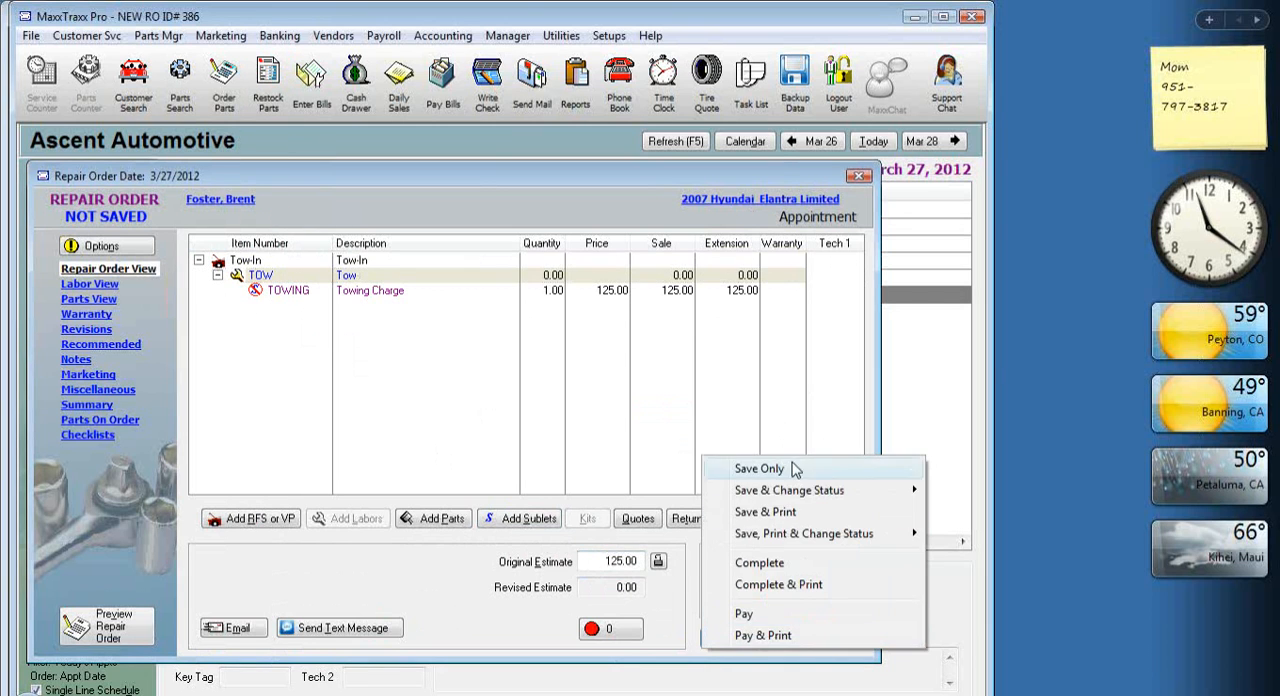
click(756, 616)
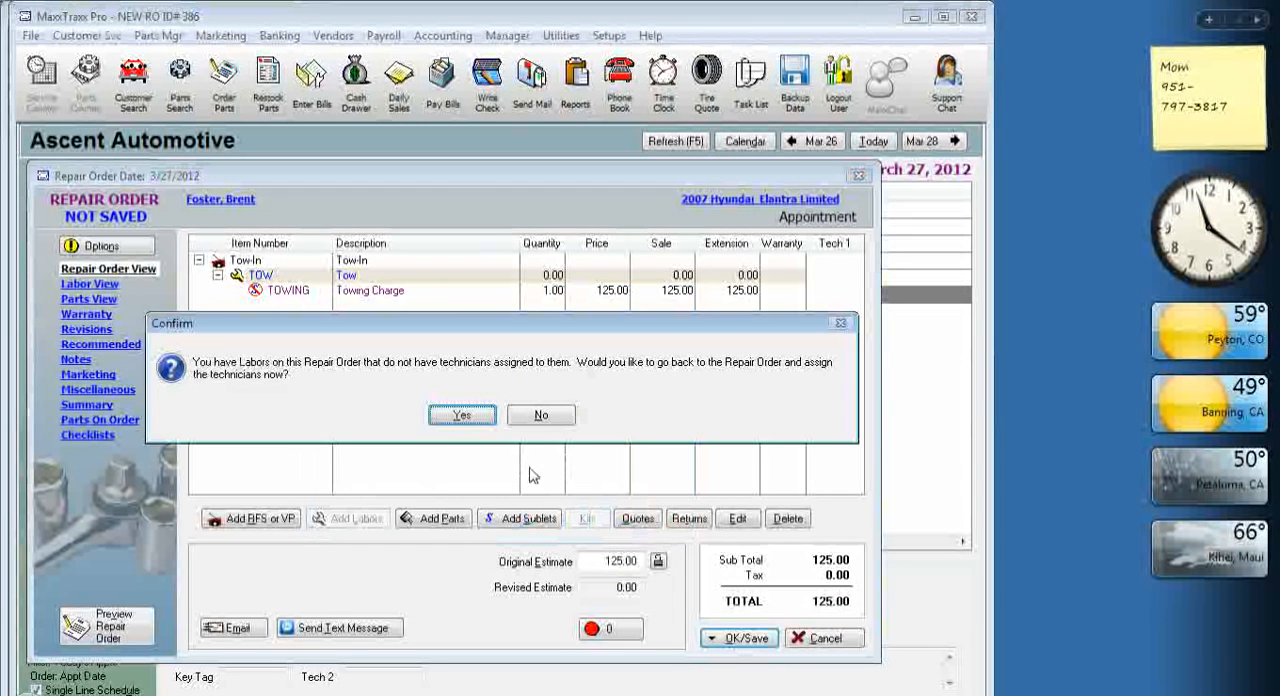
click(538, 417)
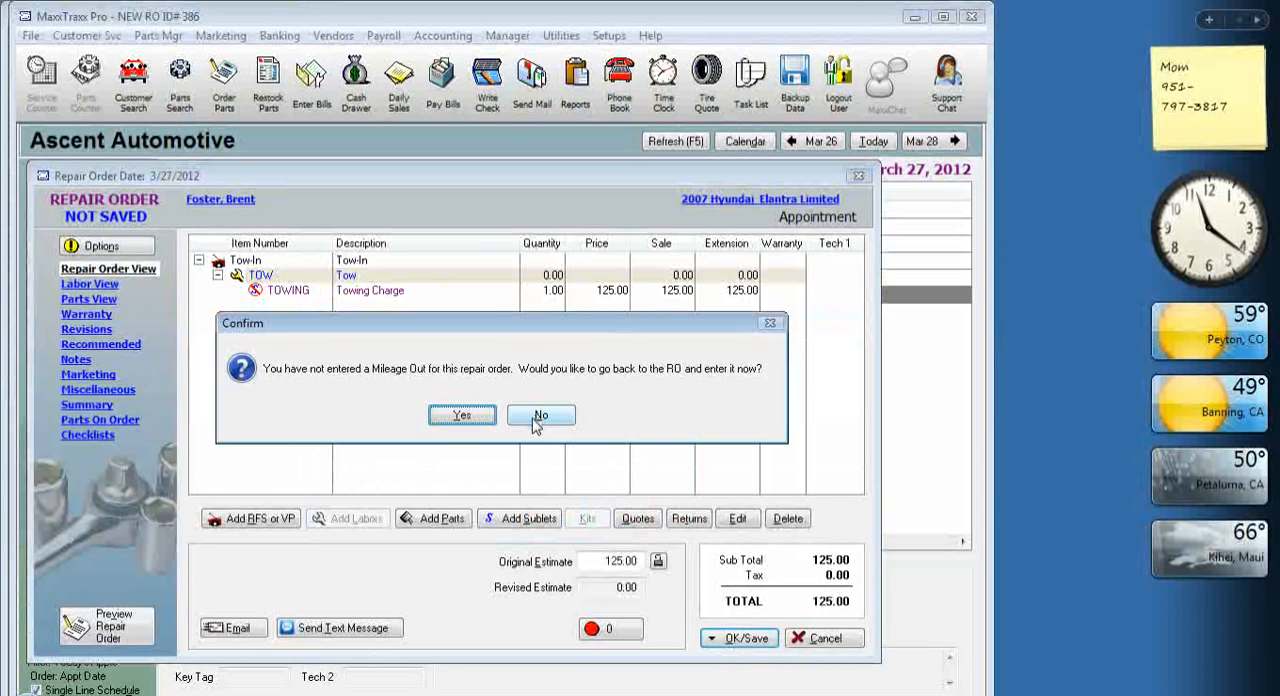
click(534, 417)
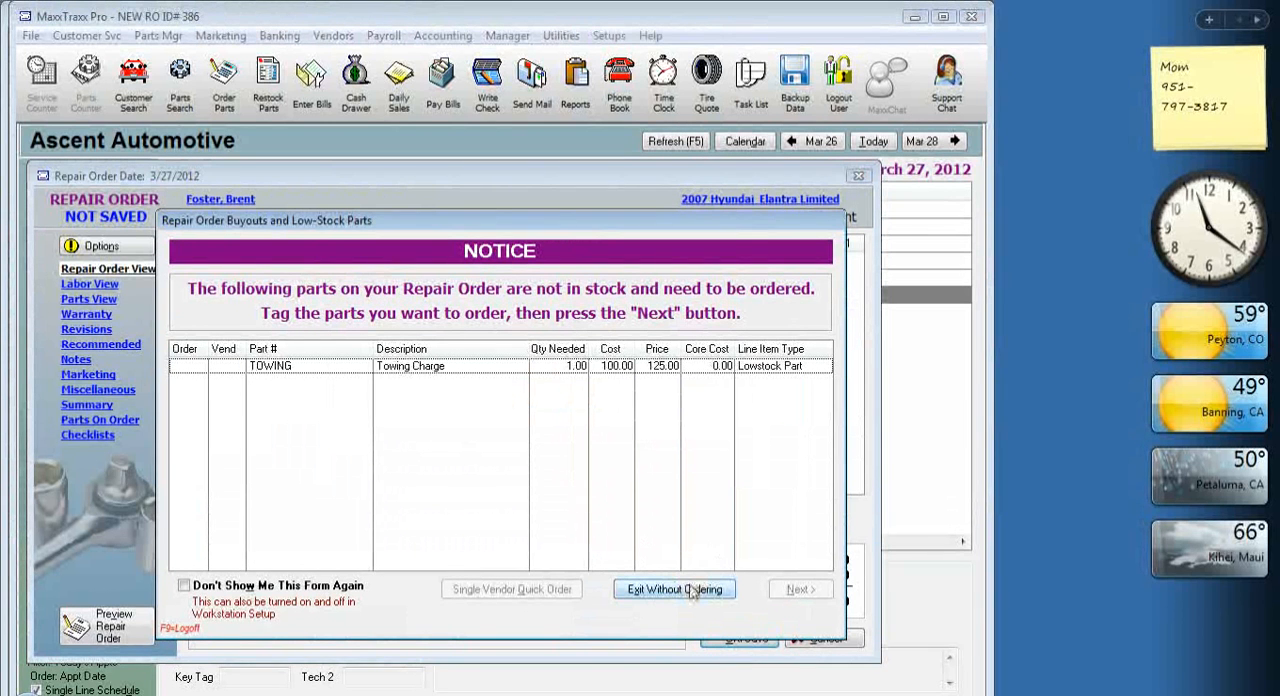
click(694, 590)
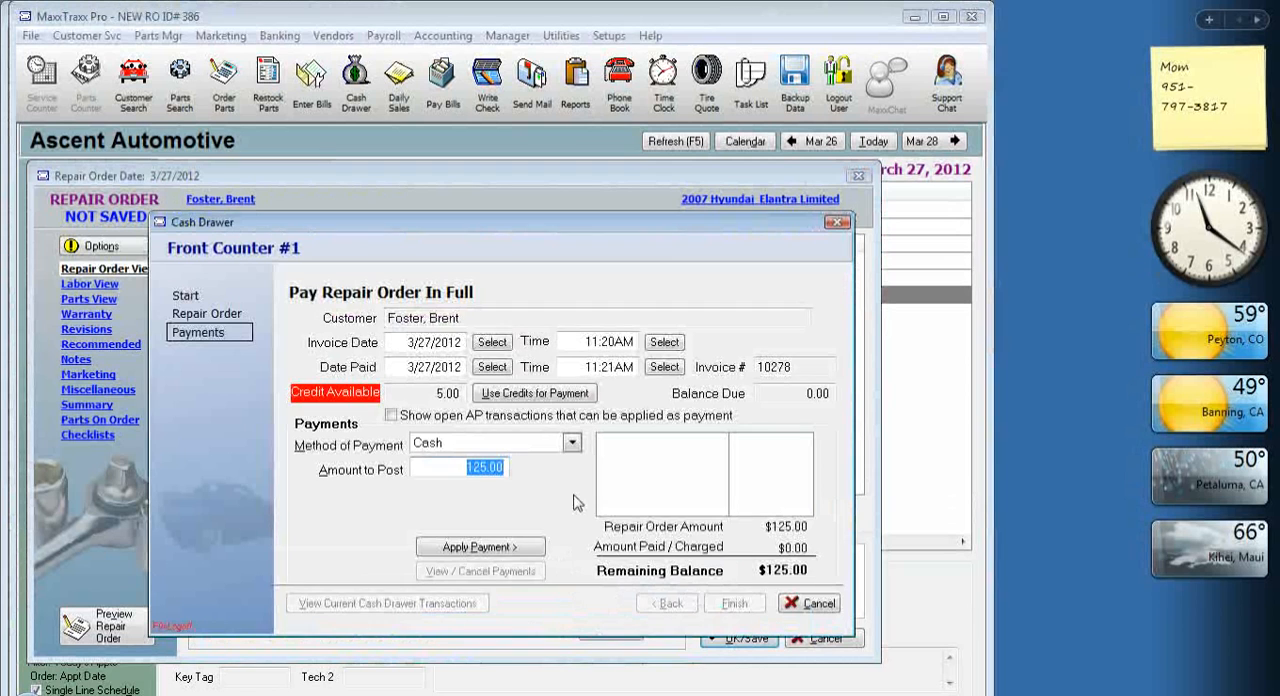
Pay the repair order in full with 125.00 cash, finish the payment, and dismiss the marketing letters.
click(515, 547)
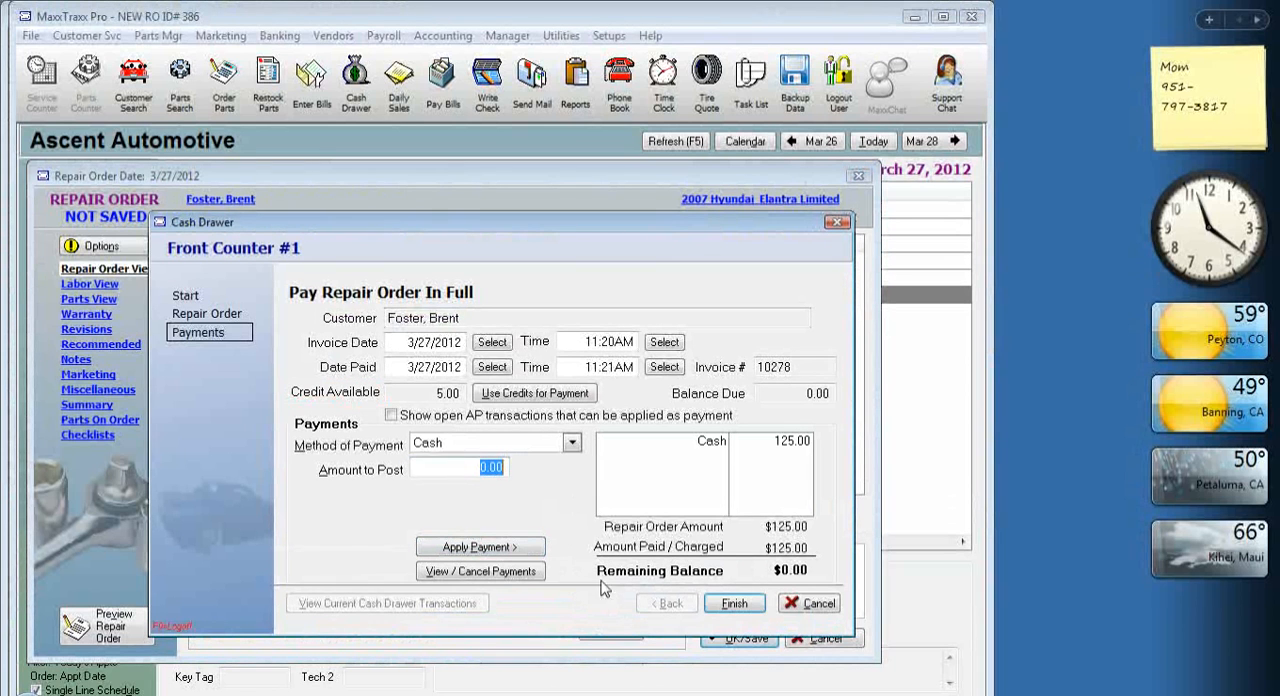
click(736, 605)
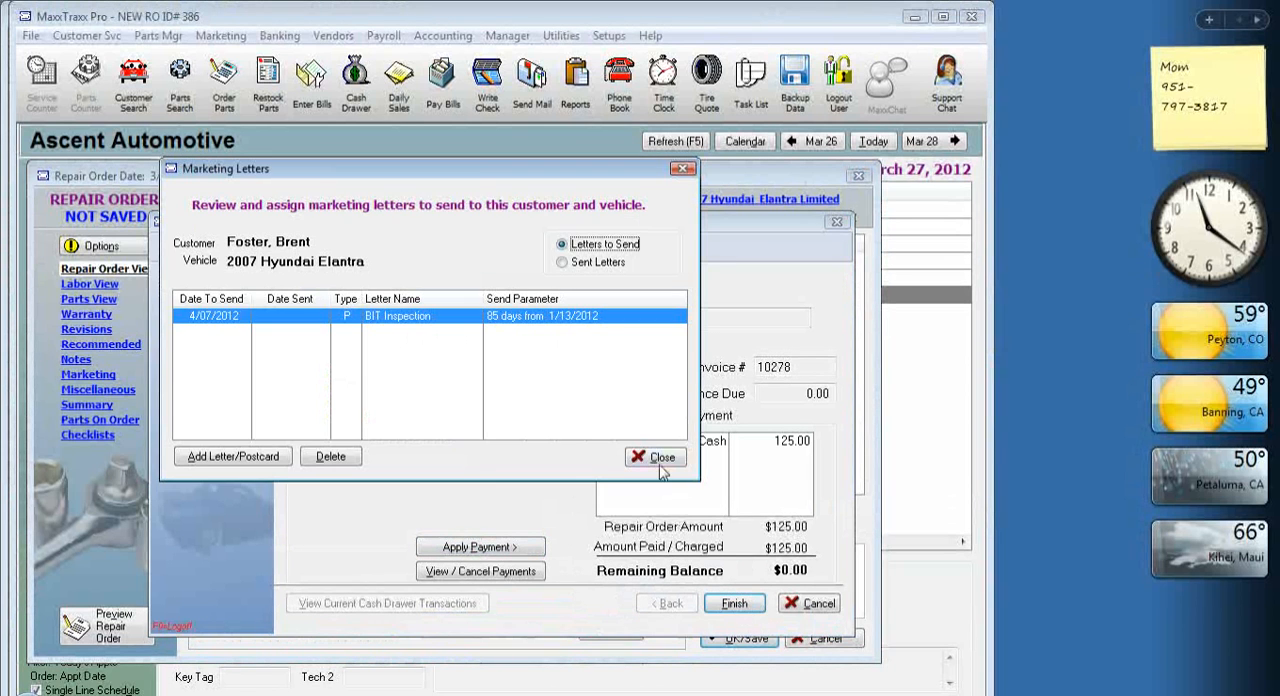
click(660, 460)
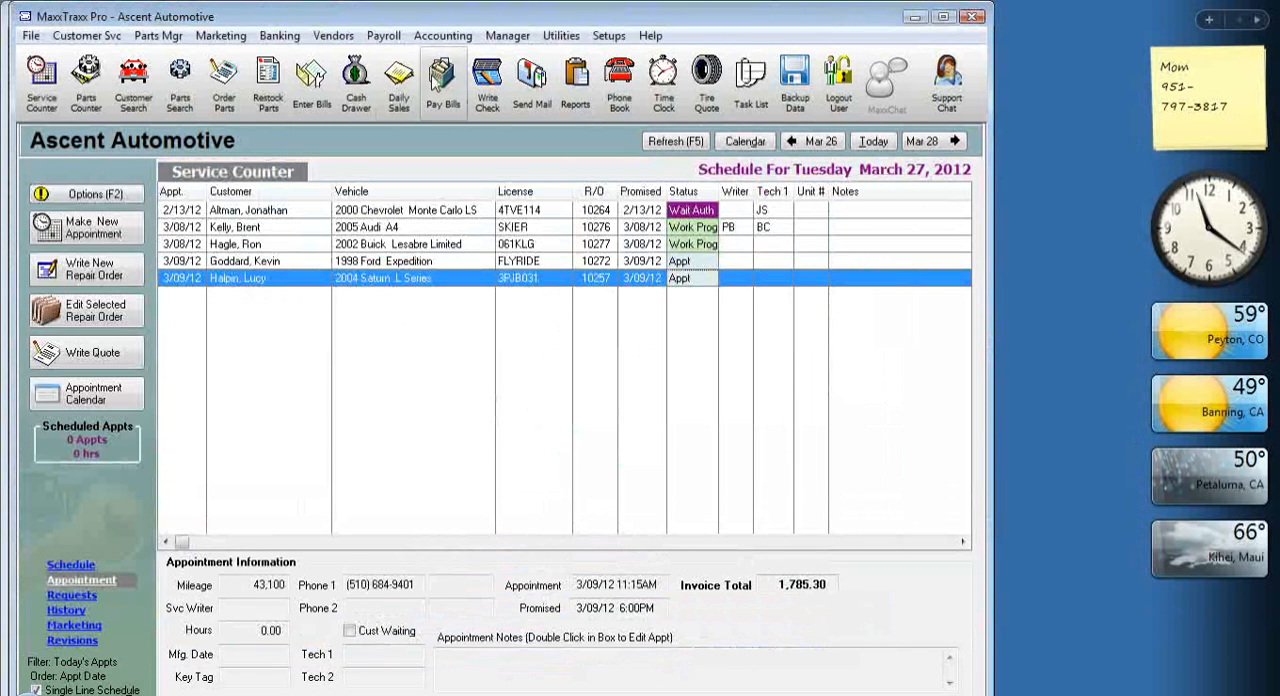
Open the register of the Inventory, Sublet Labor account from the chart of accounts.
click(441, 38)
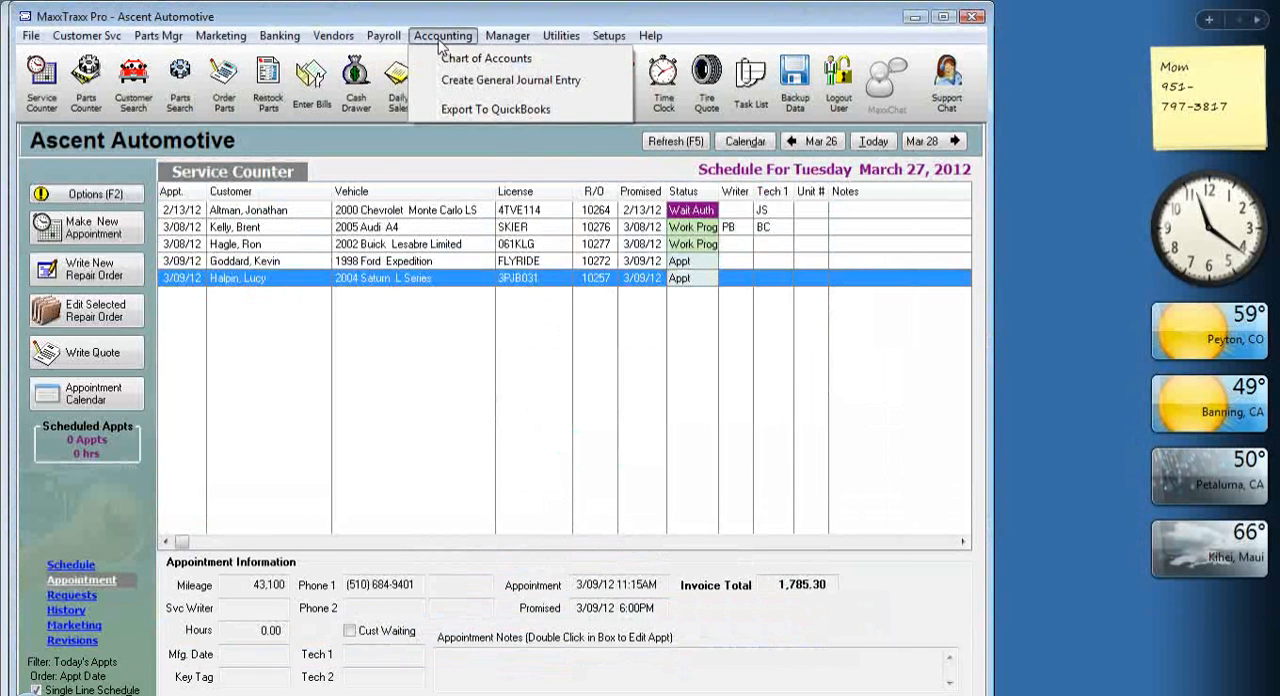
click(457, 60)
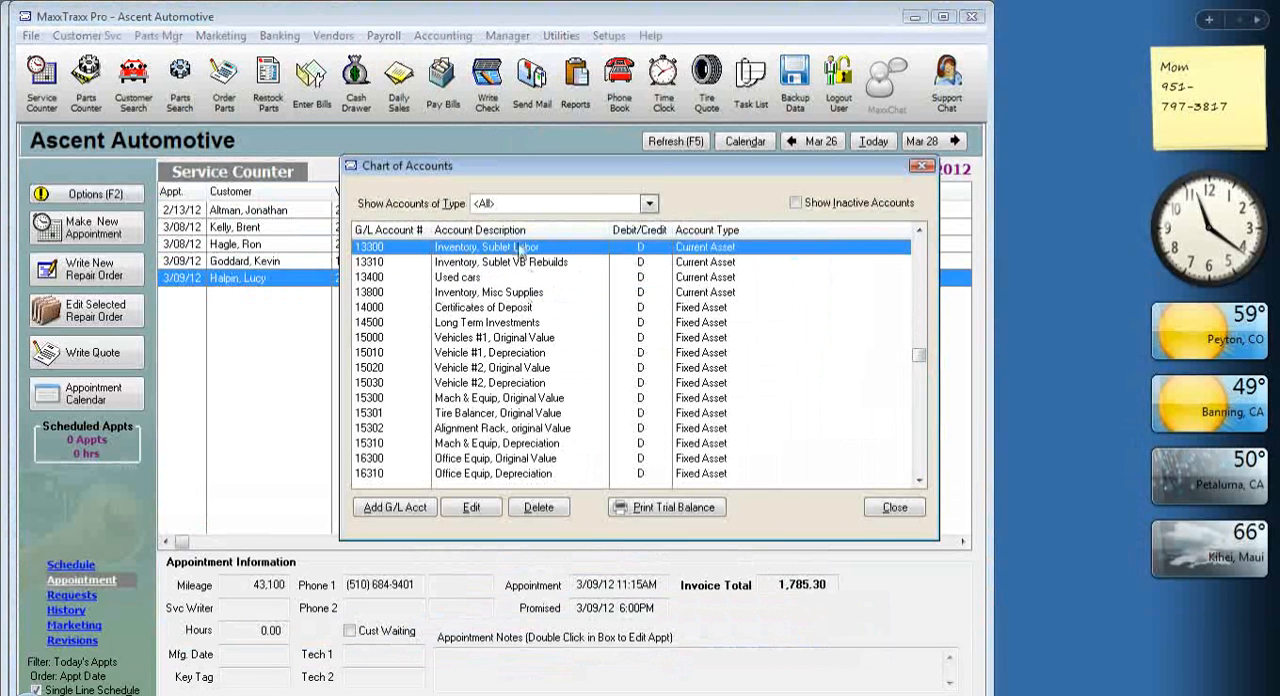
double_click(520, 262)
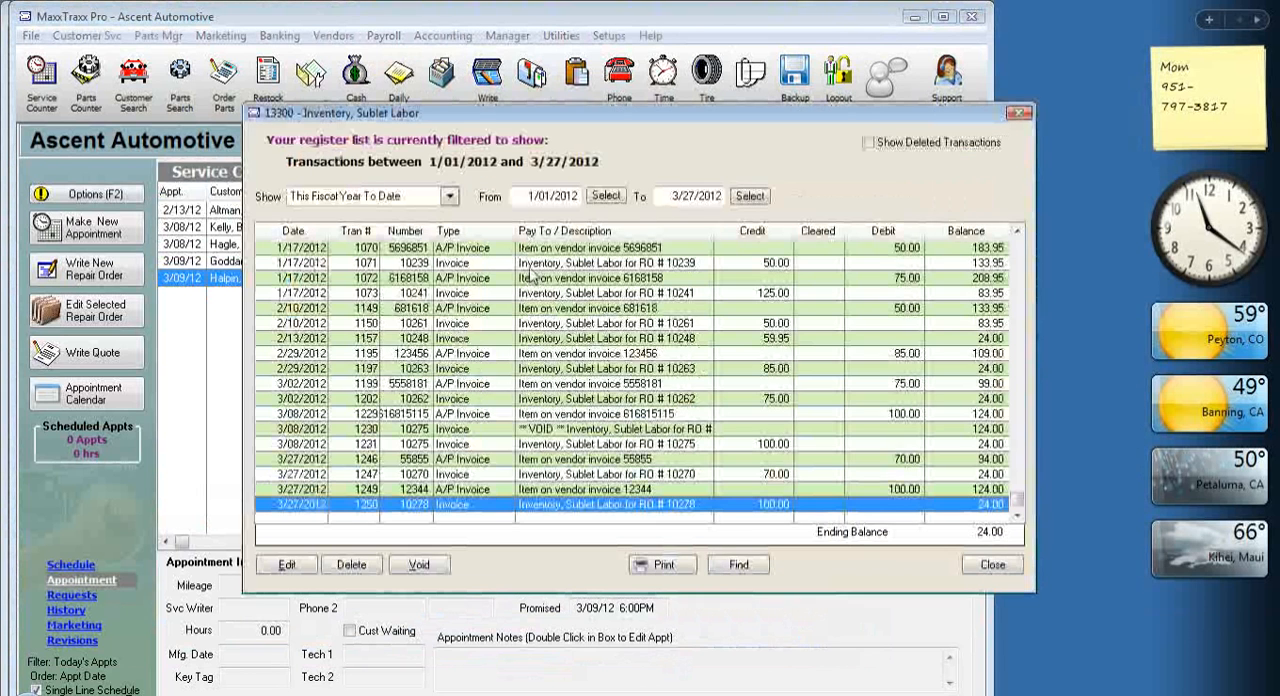
Compare the towing vendor invoice's debit with the repair order's credit in the register, and close the register and chart of accounts.
click(905, 489)
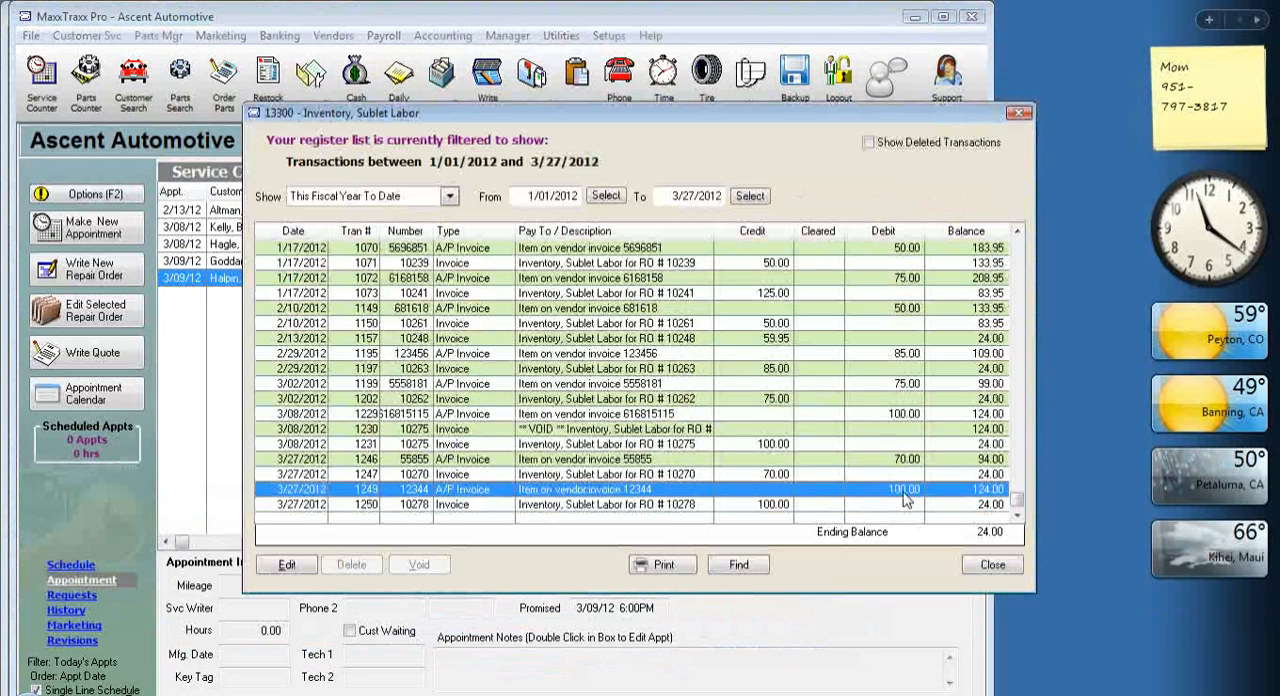
click(778, 505)
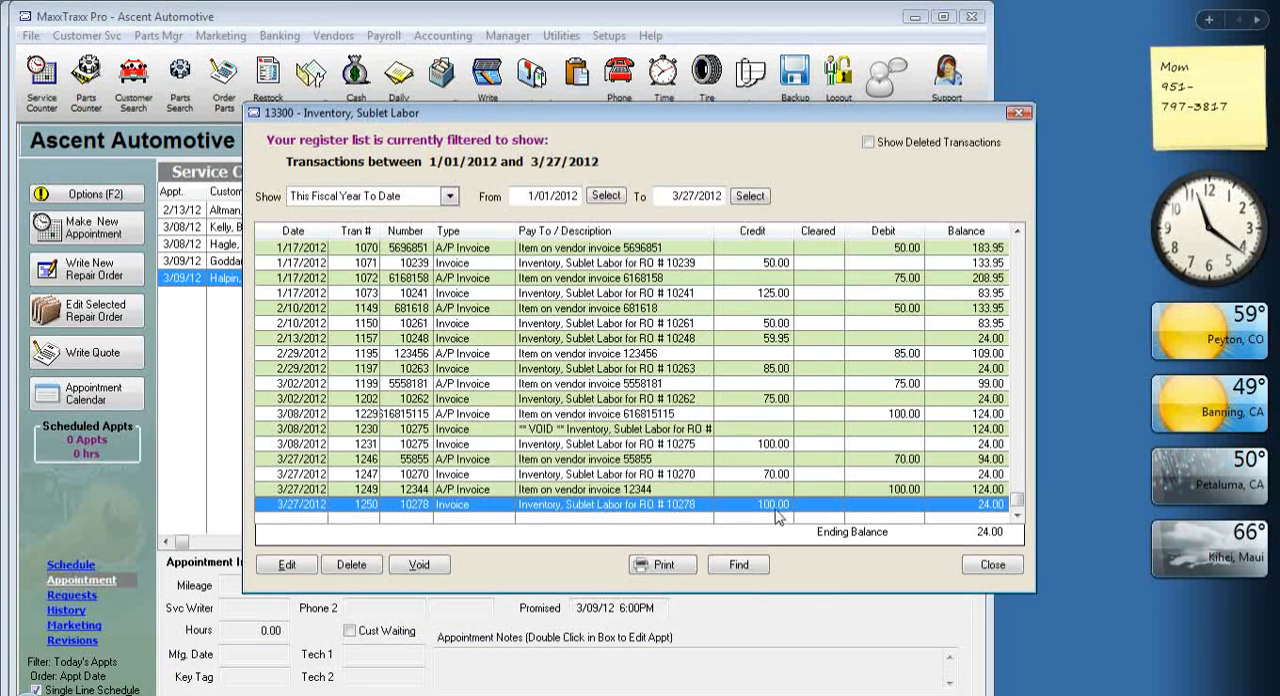
click(893, 490)
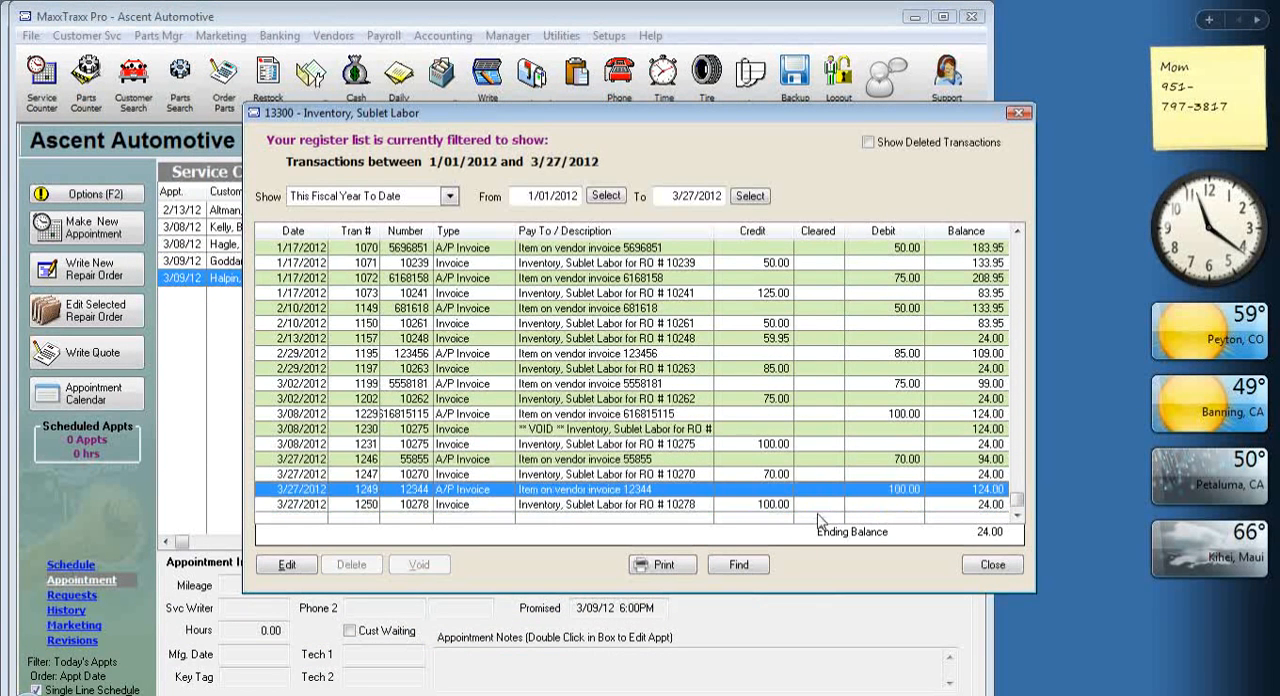
click(789, 506)
click(899, 490)
click(781, 508)
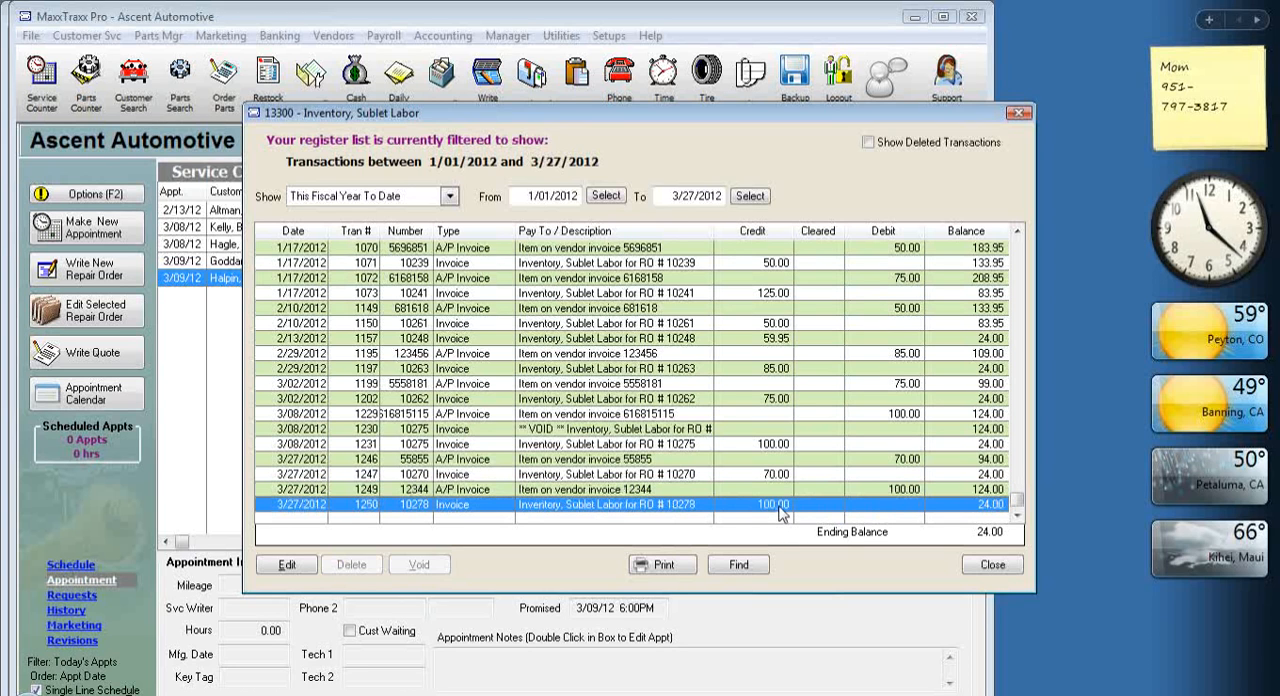
click(892, 490)
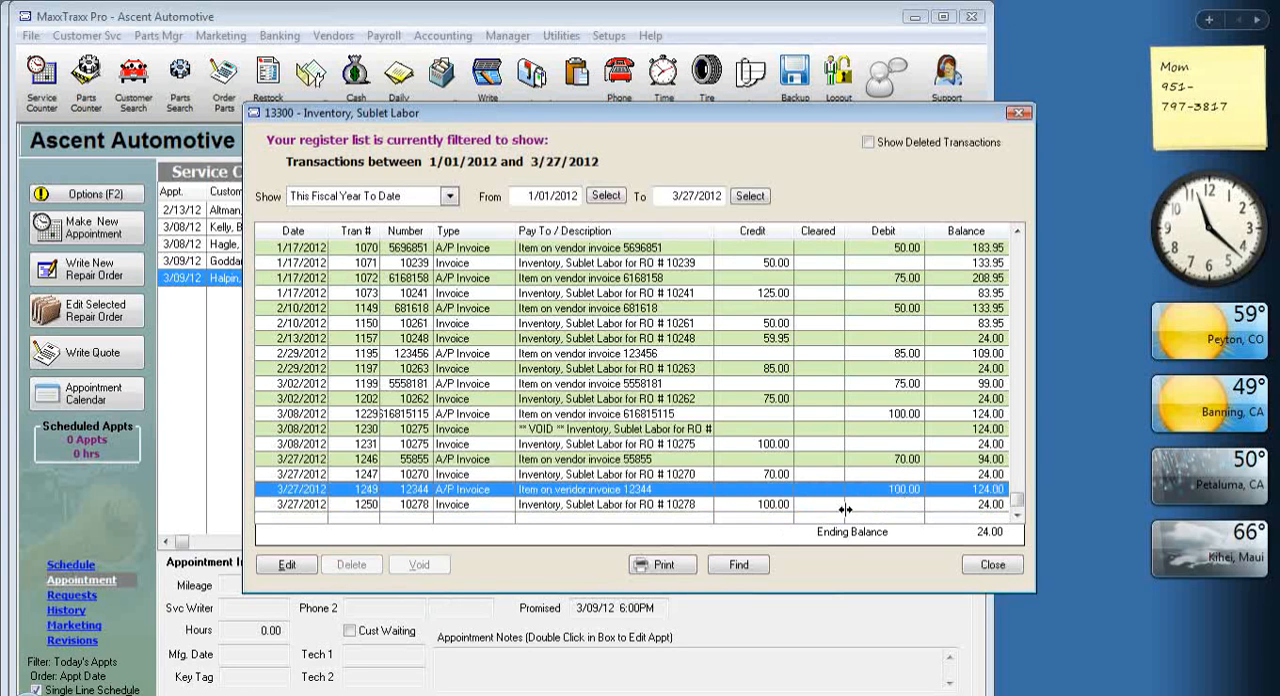
click(771, 506)
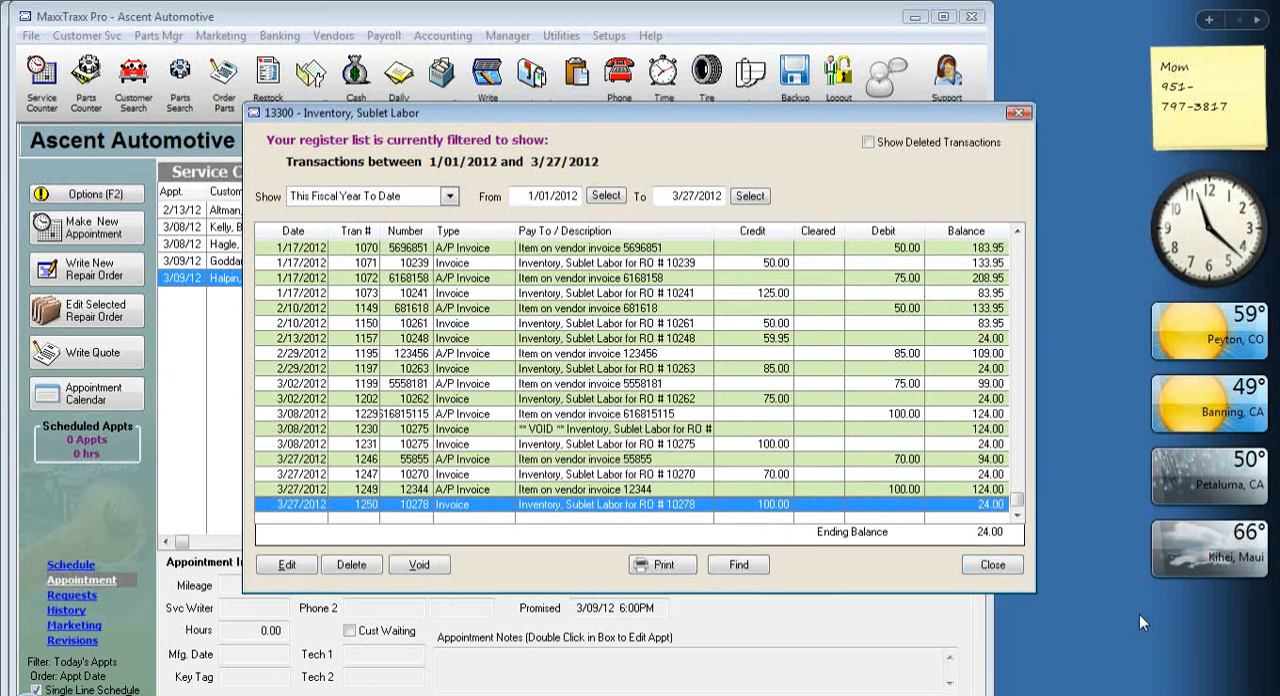
click(994, 567)
click(994, 567)
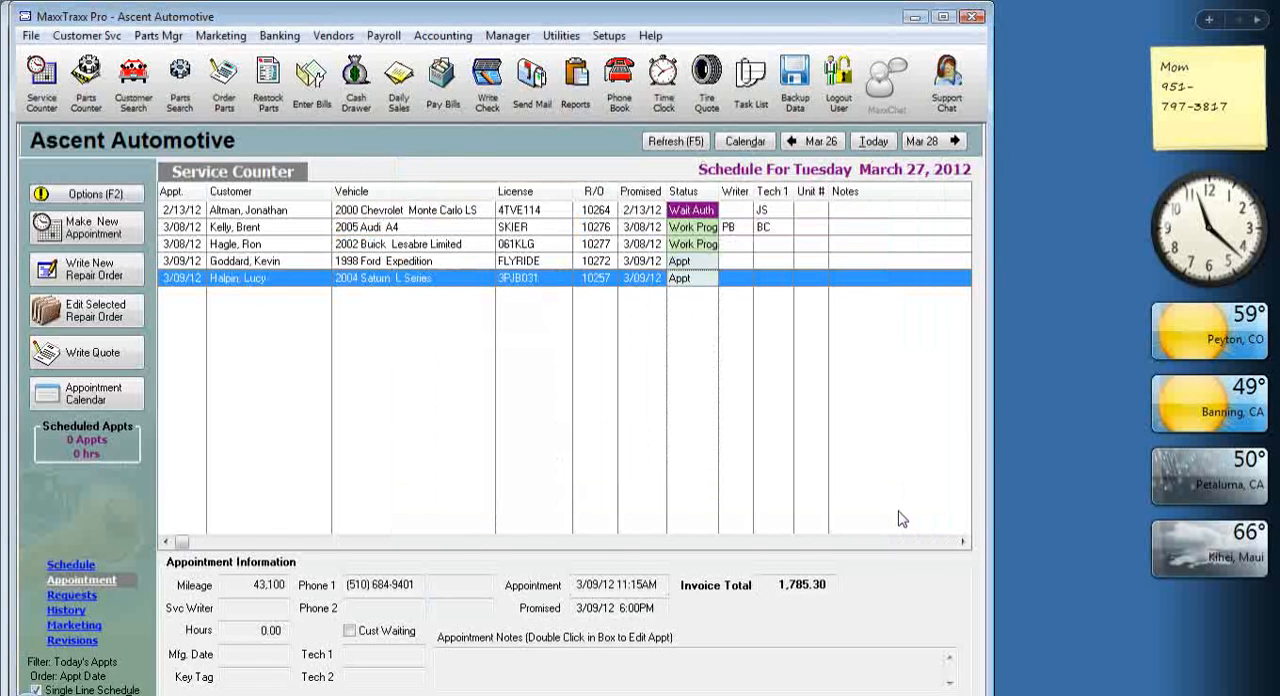
Browse the closed and posted vendor invoices by date received, searching for 3/27/2012.
click(268, 90)
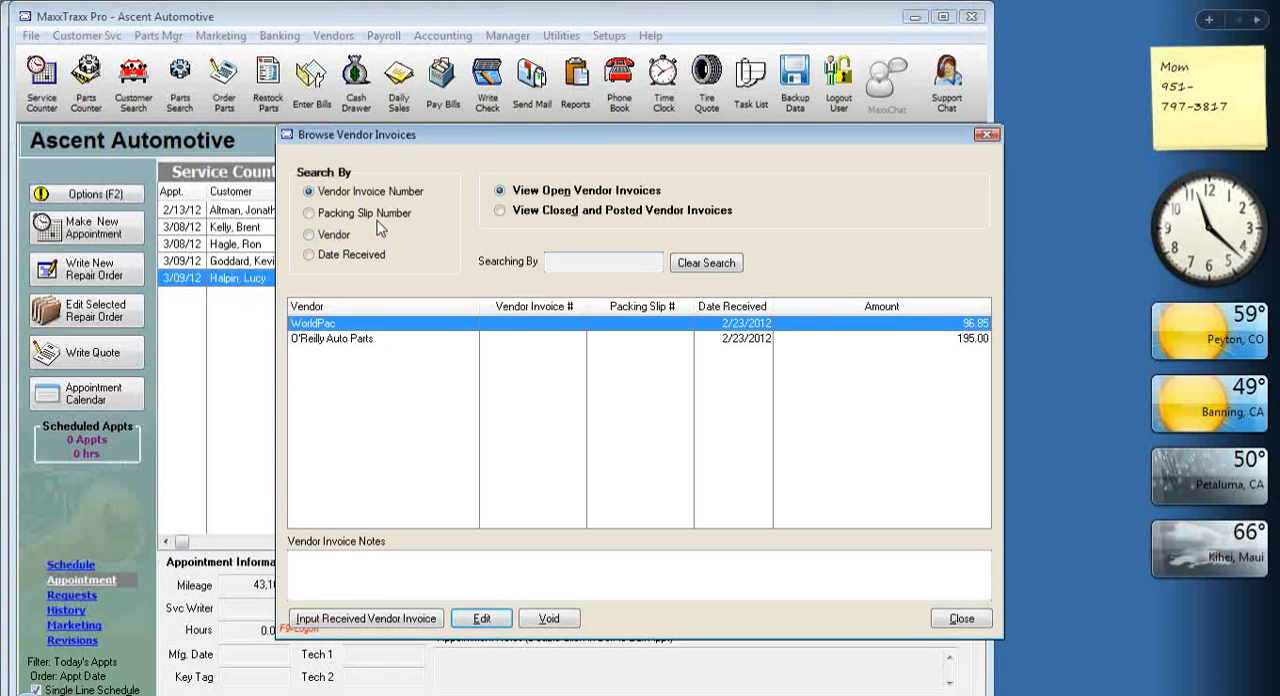
click(533, 211)
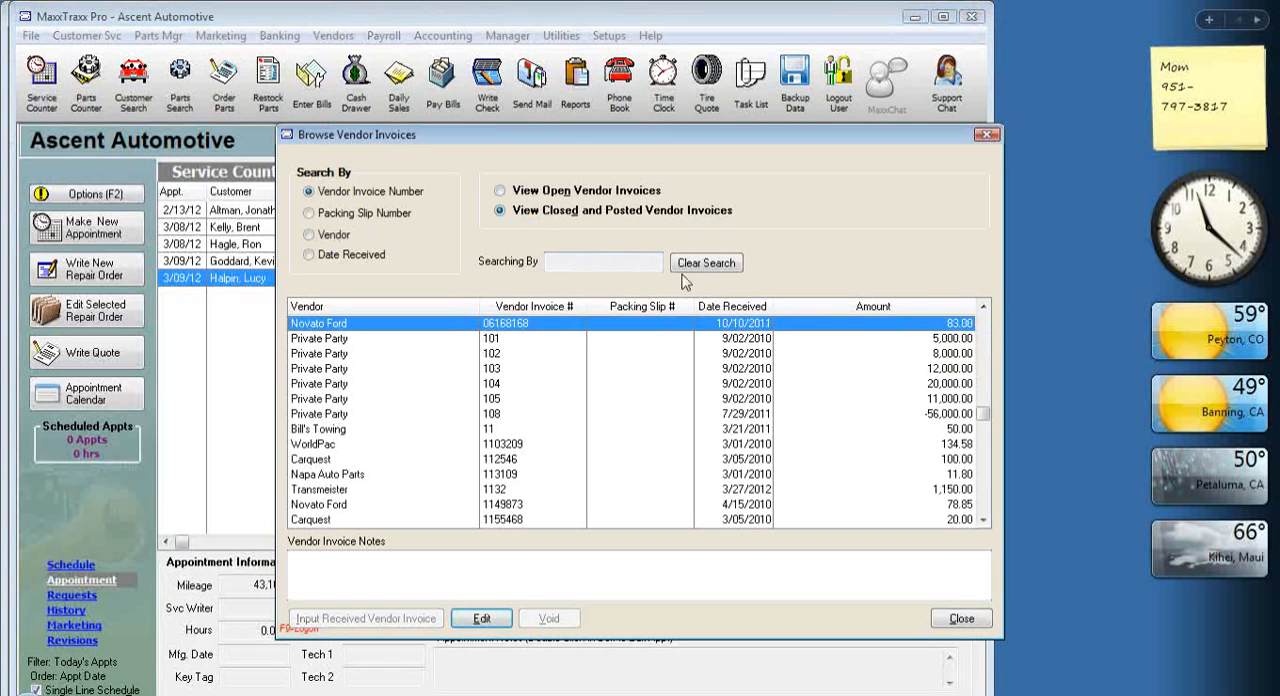
click(376, 258)
click(640, 262)
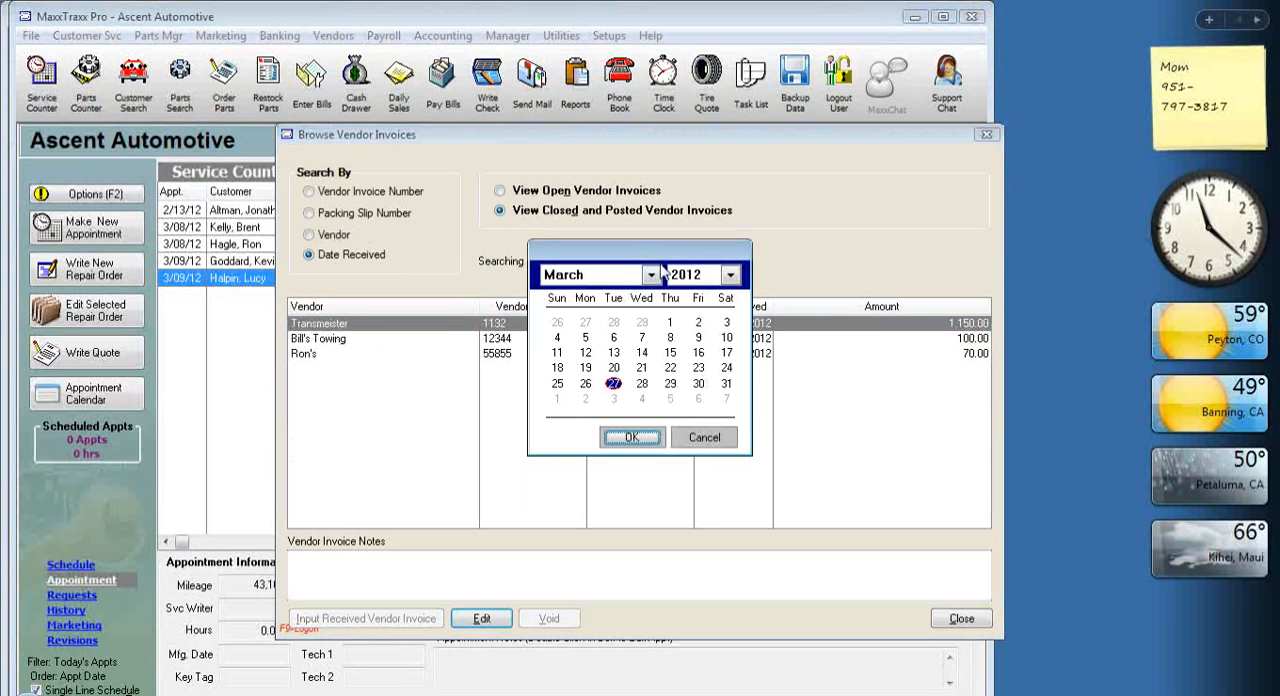
click(632, 437)
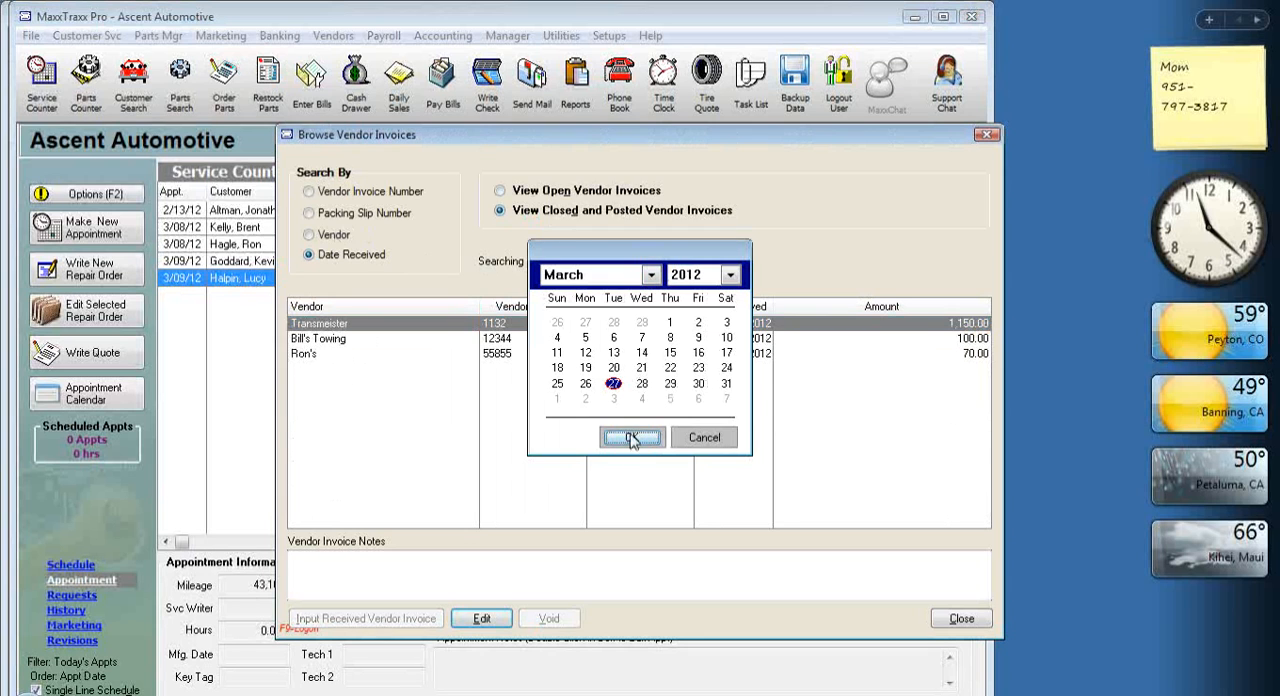
Compare the Towing Charge lines on the Bill's Towing and Ron's vendor invoices, and close the vendor invoice list.
click(503, 340)
double_click(503, 340)
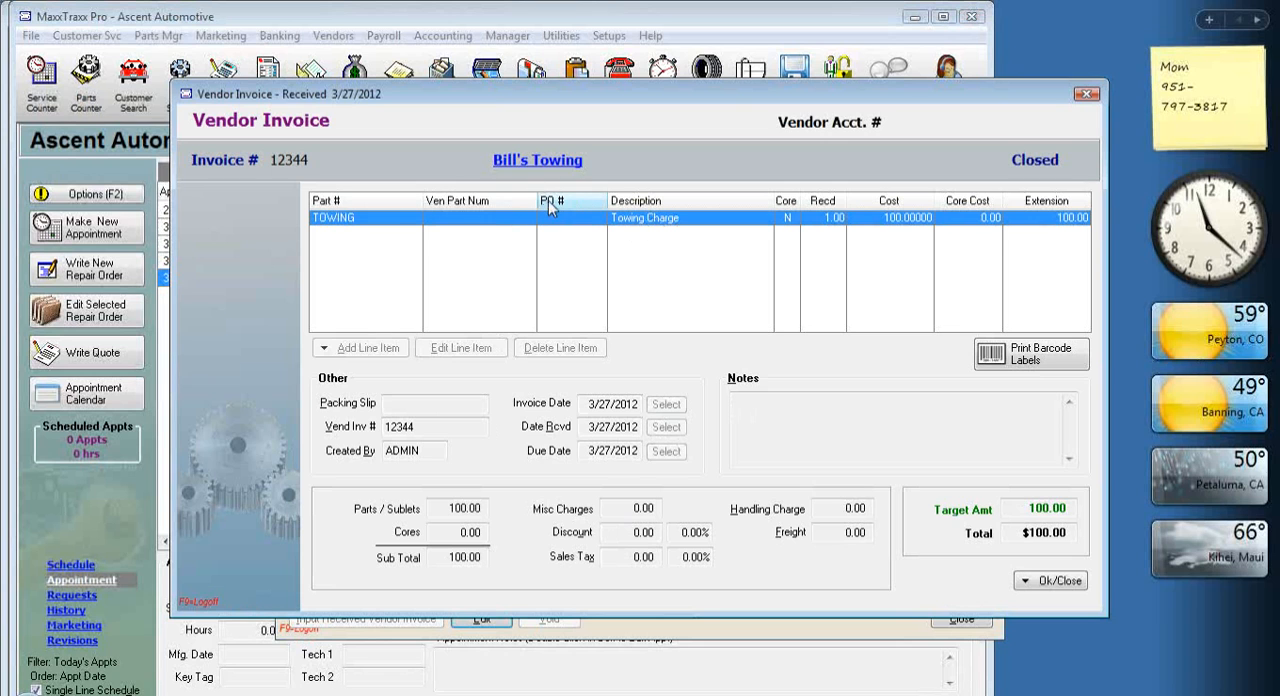
click(1031, 578)
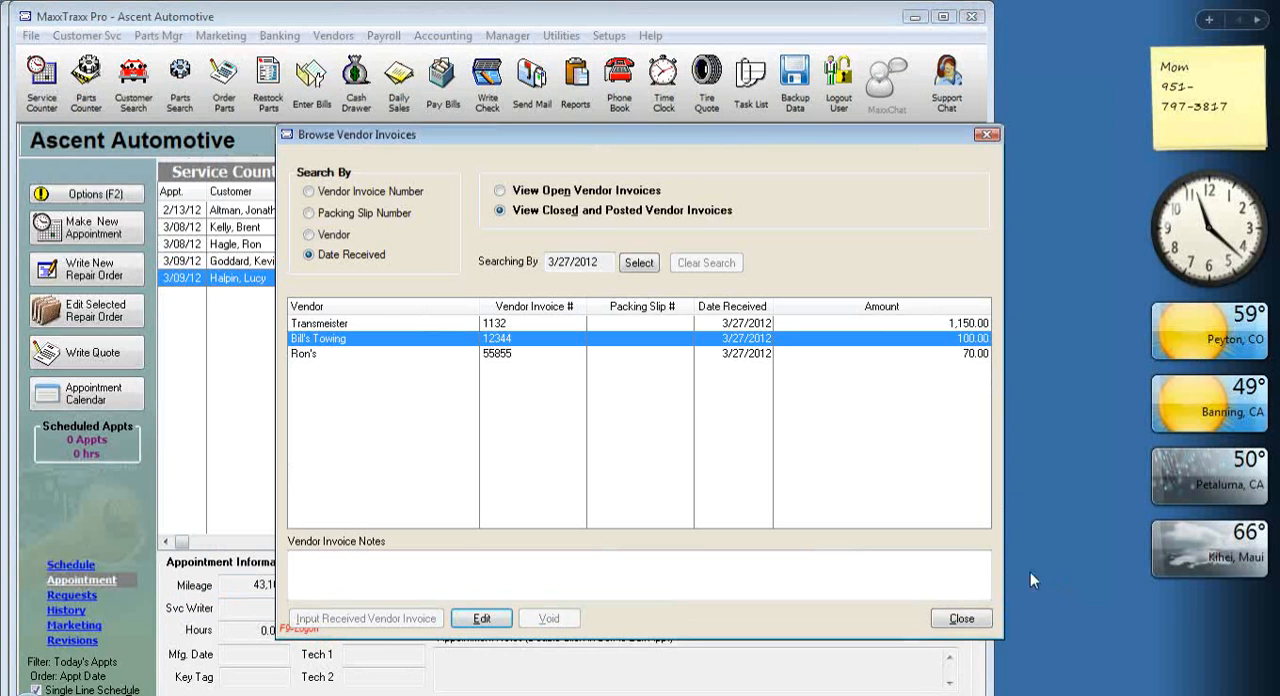
click(502, 356)
double_click(502, 362)
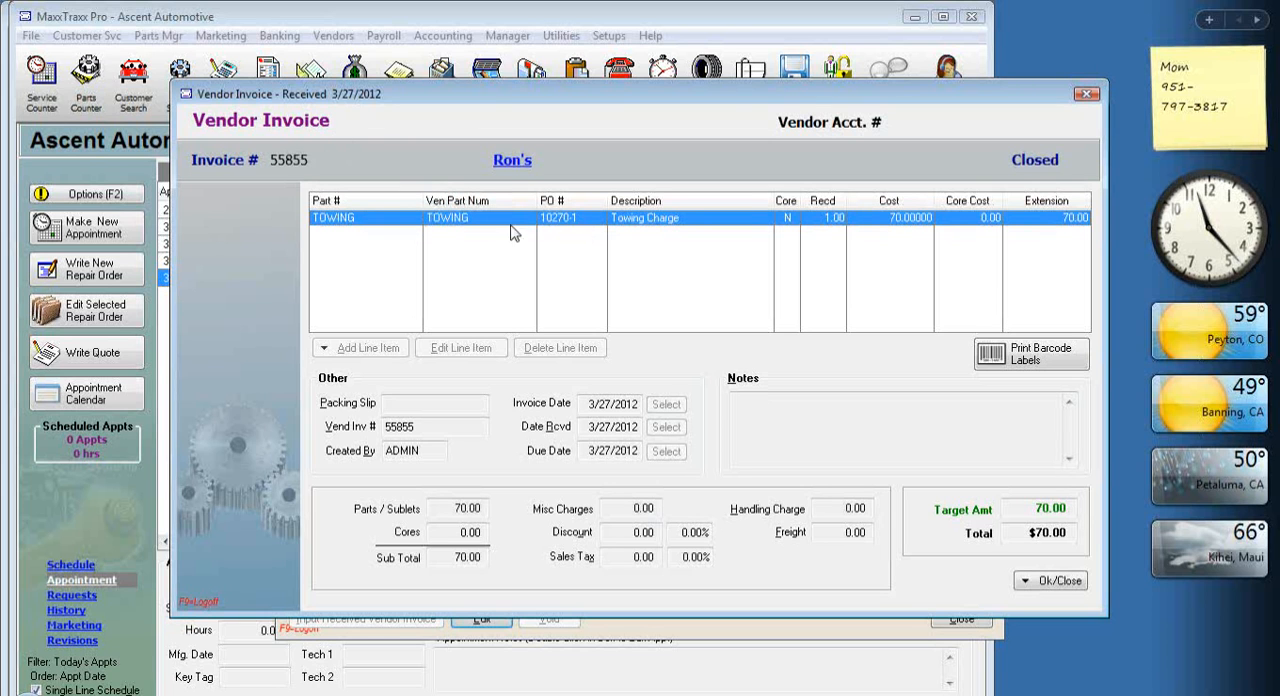
click(1058, 586)
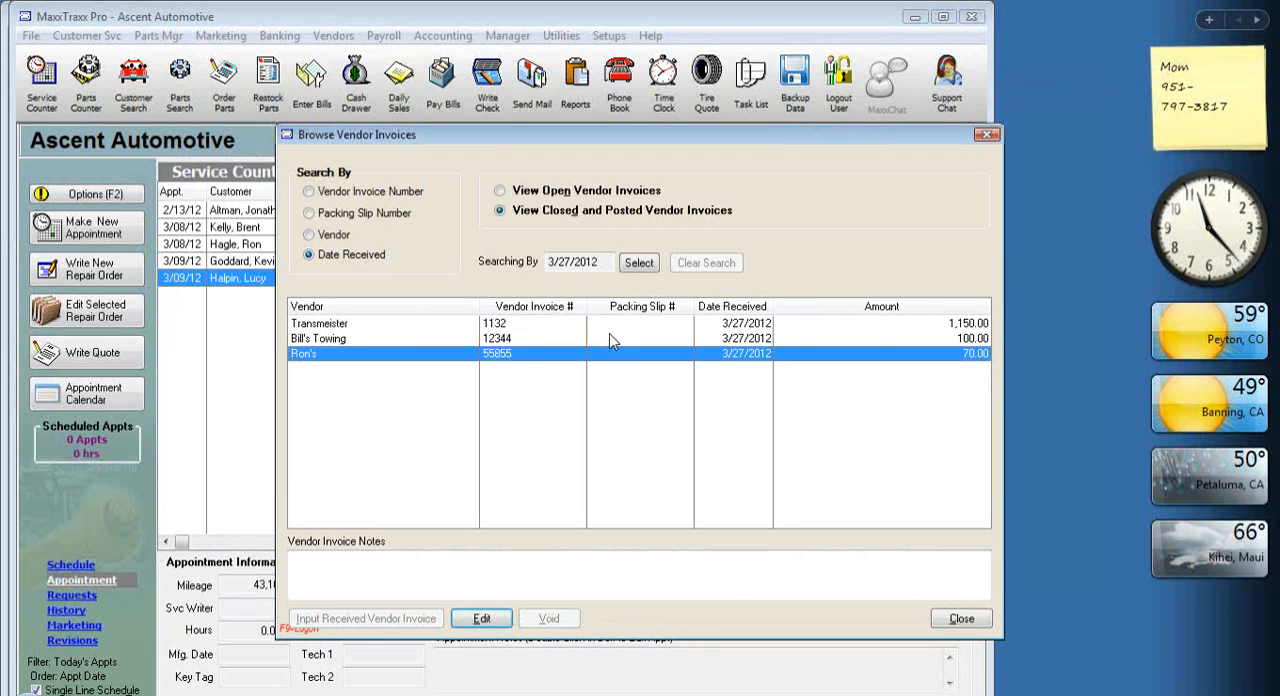
double_click(510, 343)
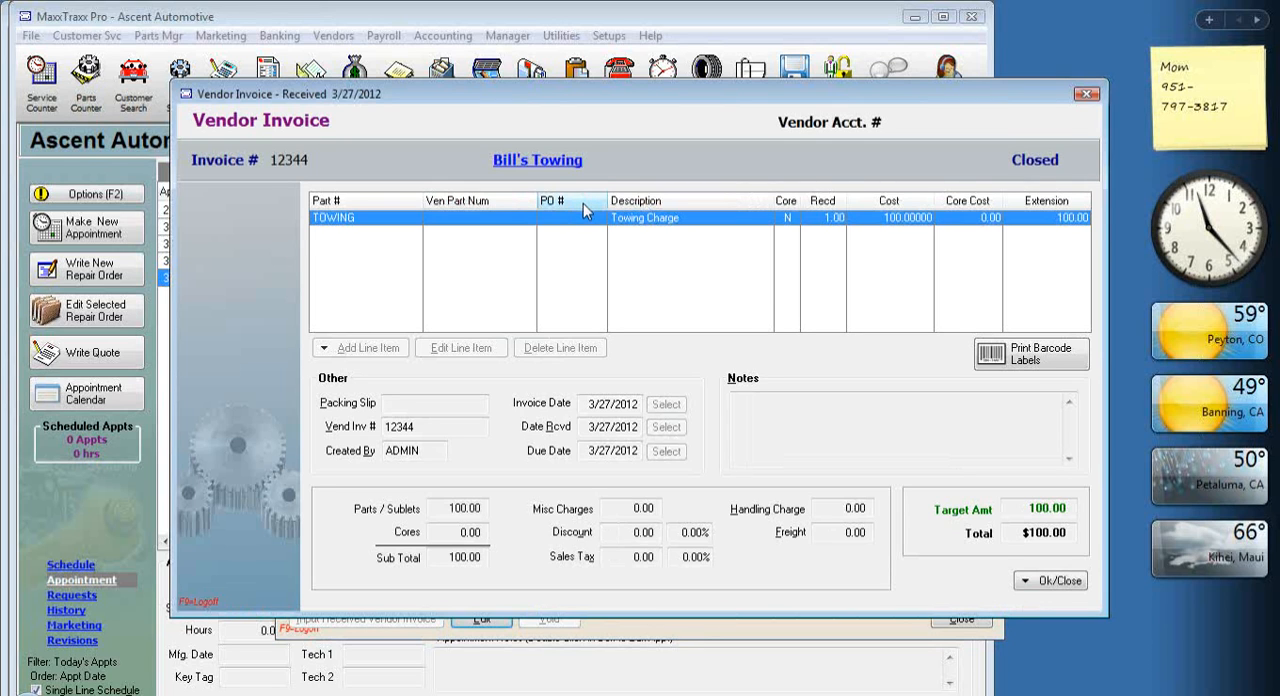
click(1078, 582)
click(982, 618)
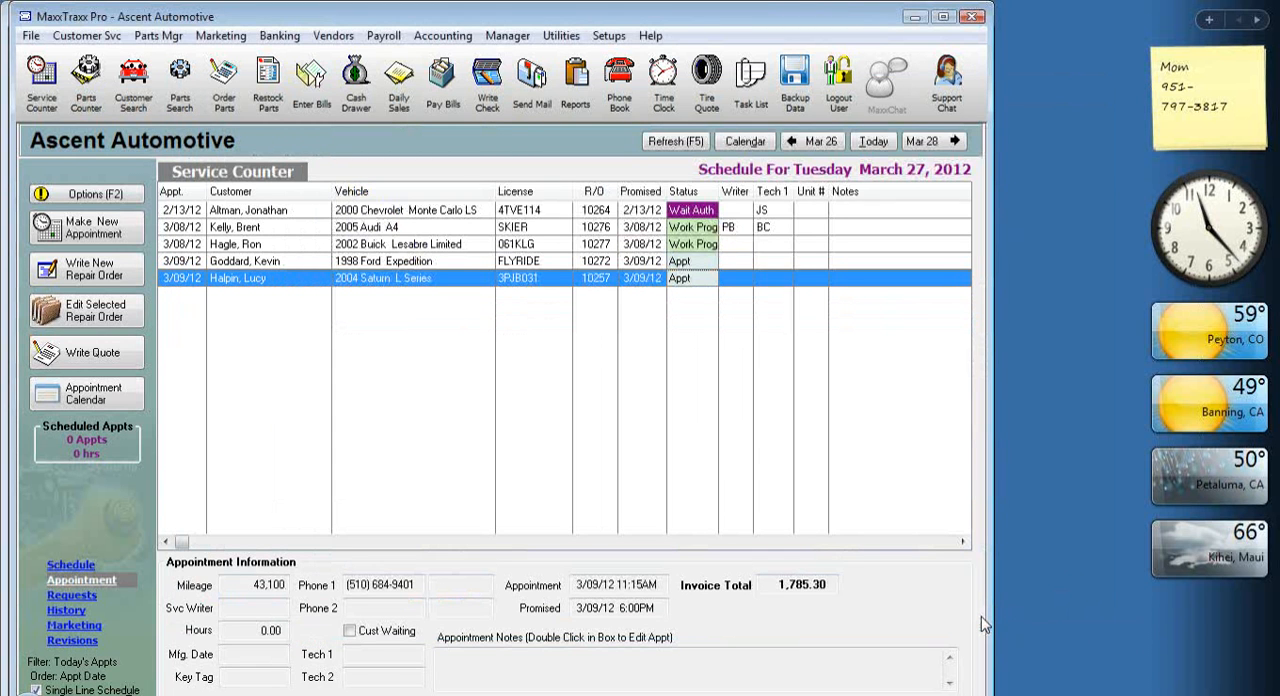
Search the repair orders by date paid for 3/27/2012.
click(88, 194)
click(170, 314)
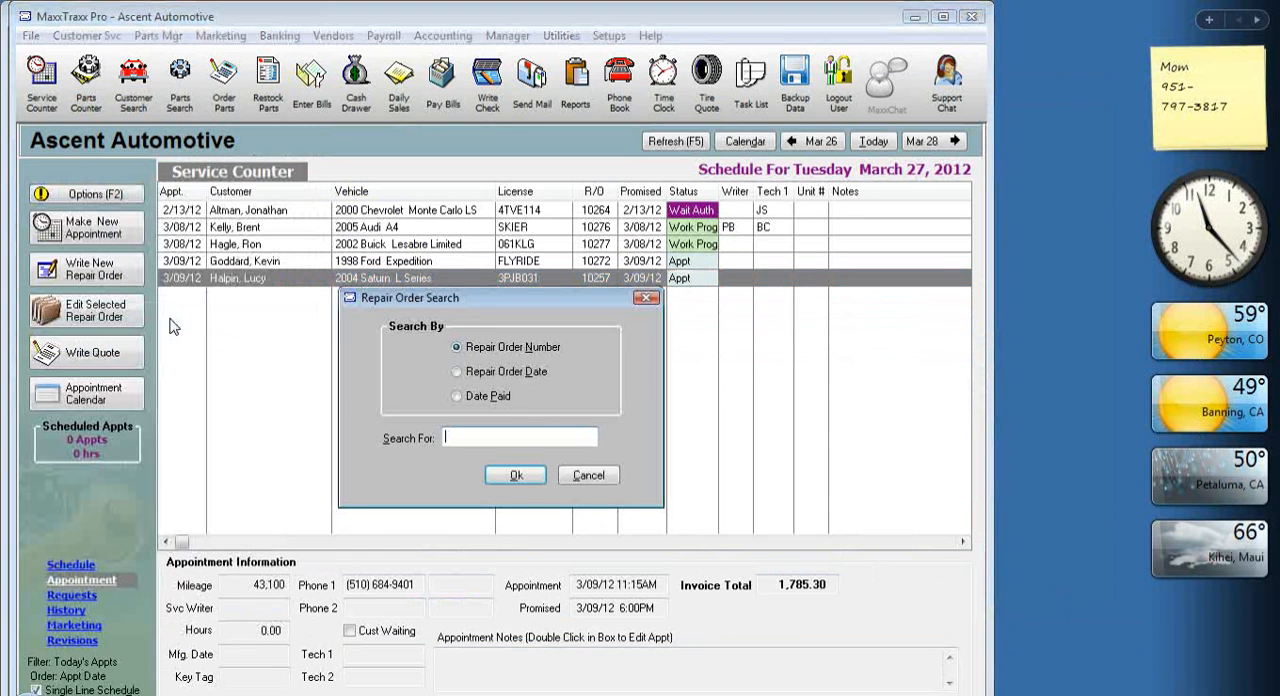
click(503, 397)
click(520, 477)
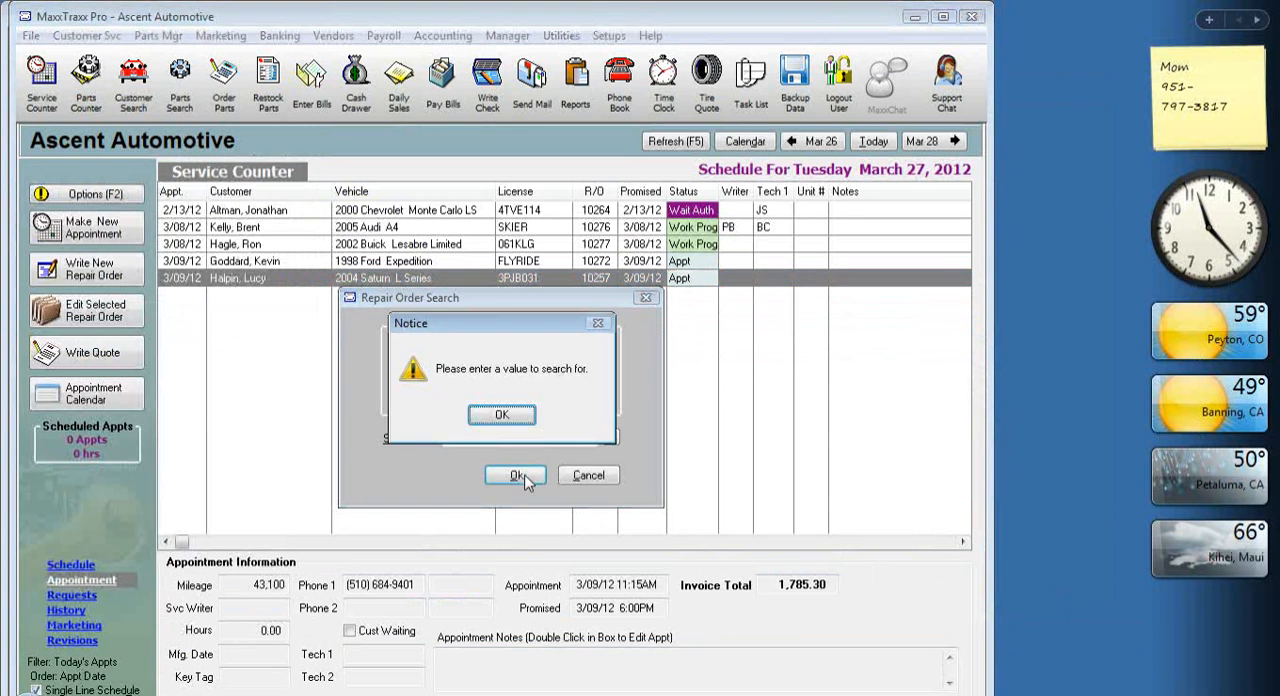
click(518, 428)
click(614, 442)
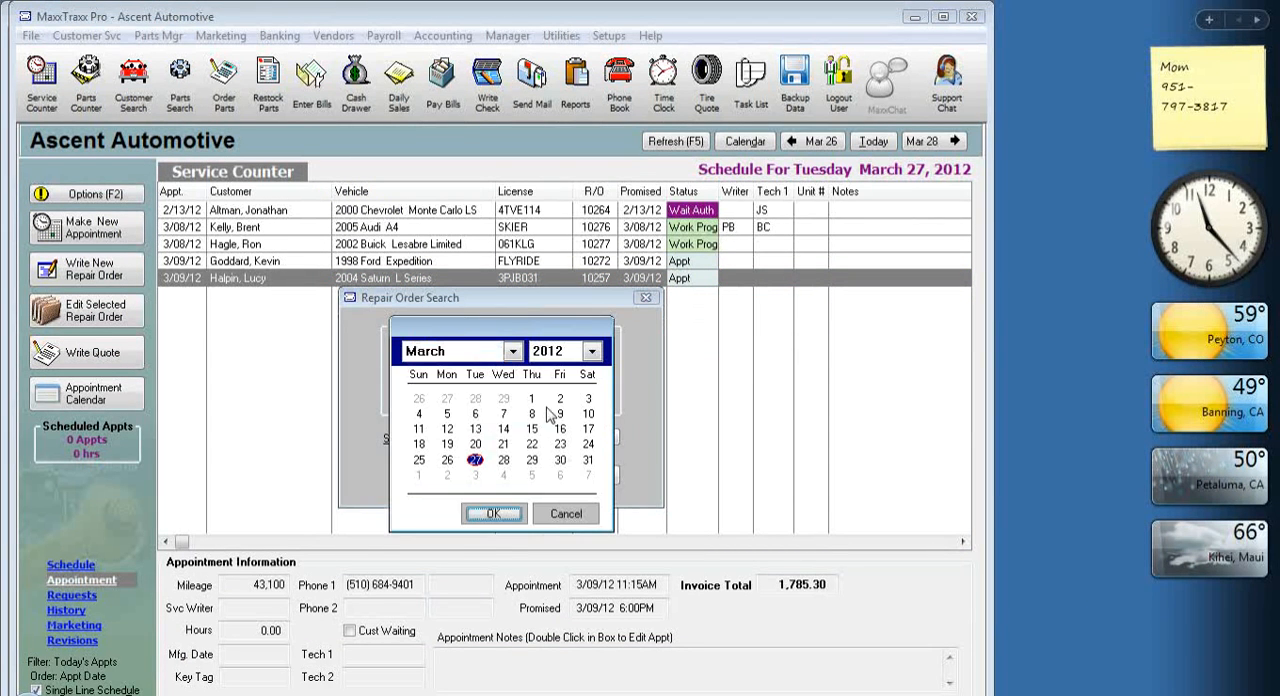
click(493, 513)
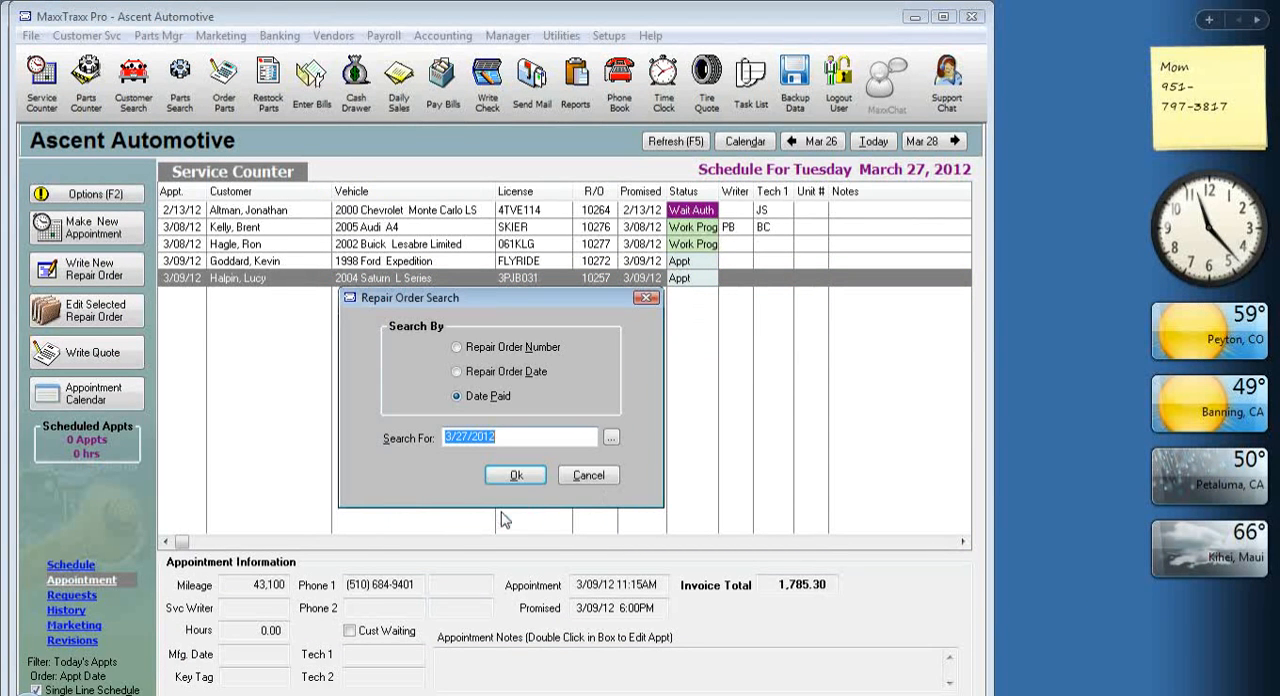
click(517, 478)
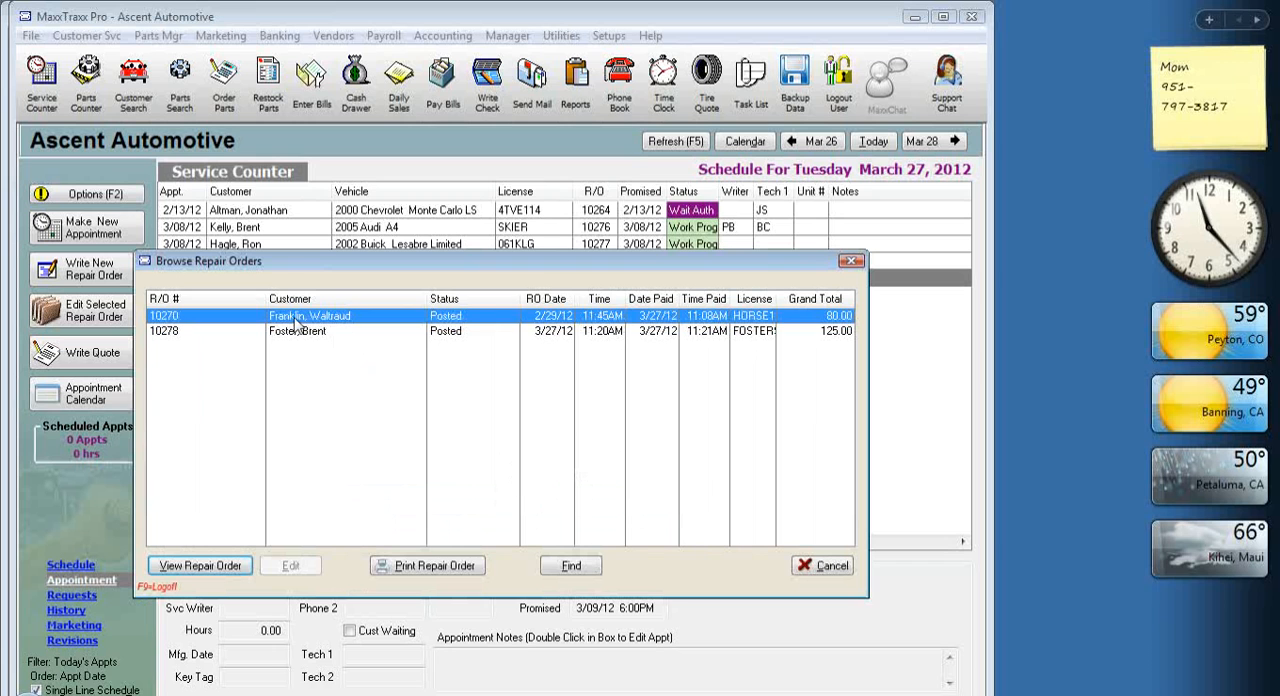
Open the 125.00 repair order for the Hyundai Elantra and view the Towing Charge sublet's sales details.
double_click(315, 334)
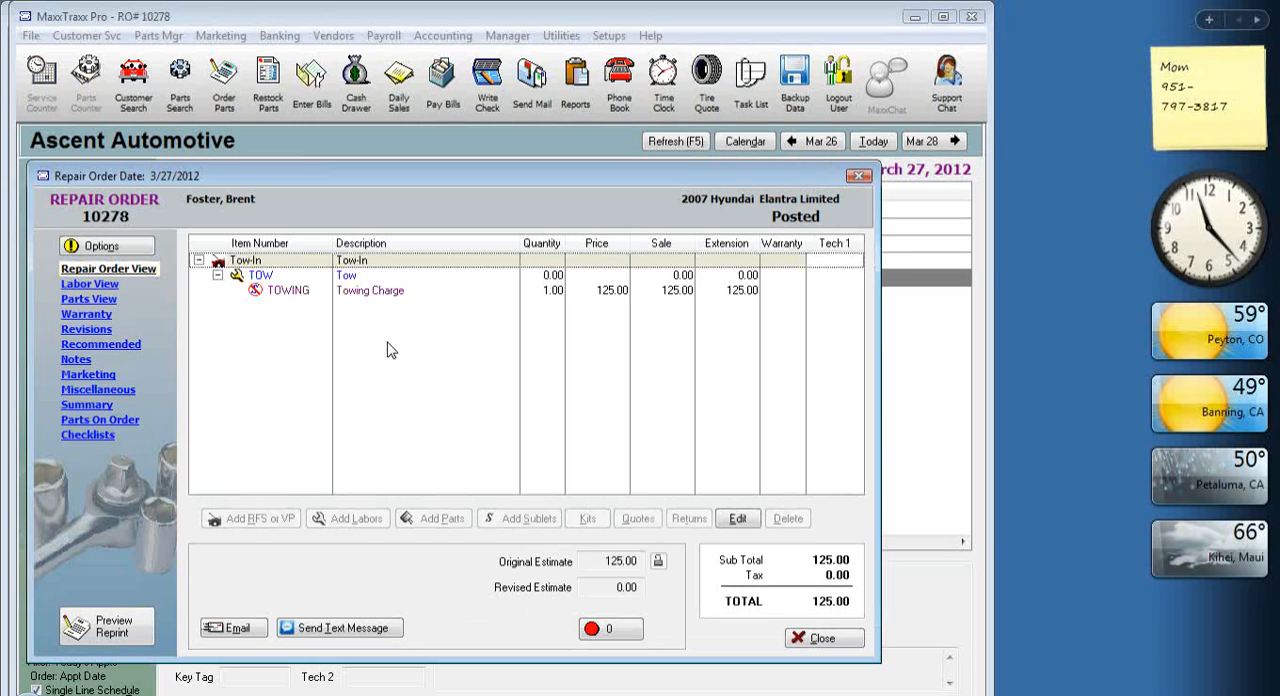
double_click(386, 292)
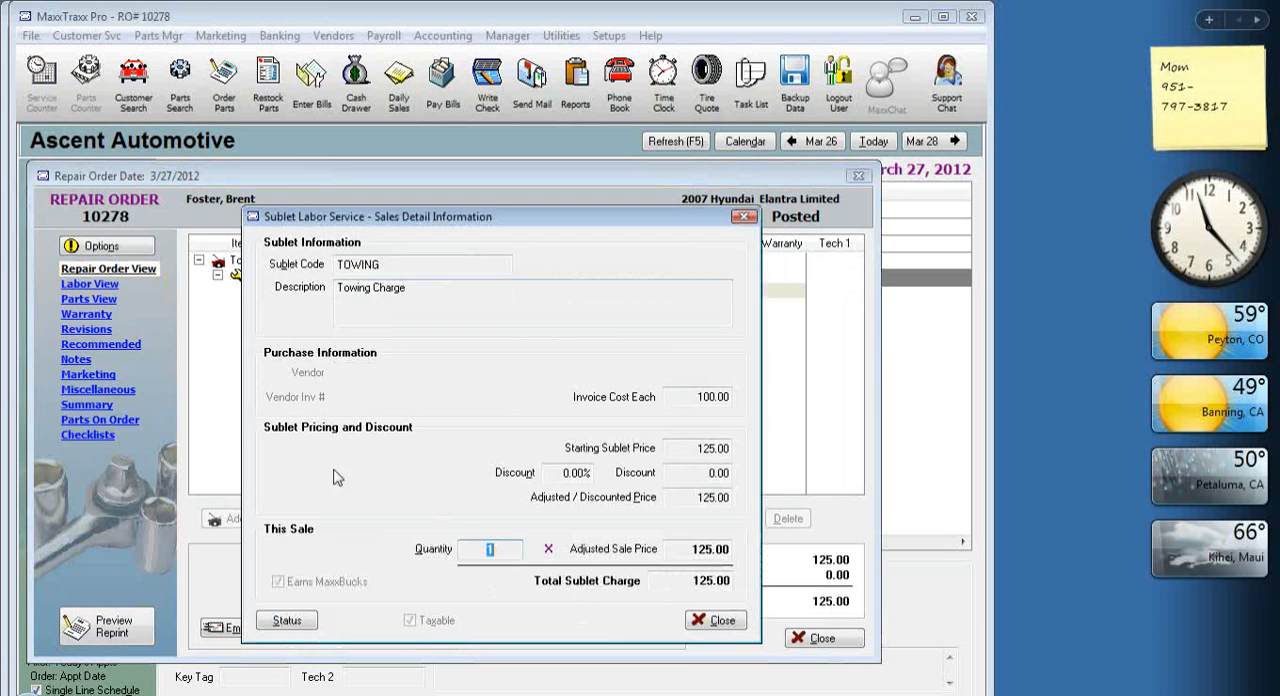
View the Towing Charge sublet's sales details on the 80.00 repair order for the Ford F-150 XL, and close that order.
click(718, 620)
click(823, 638)
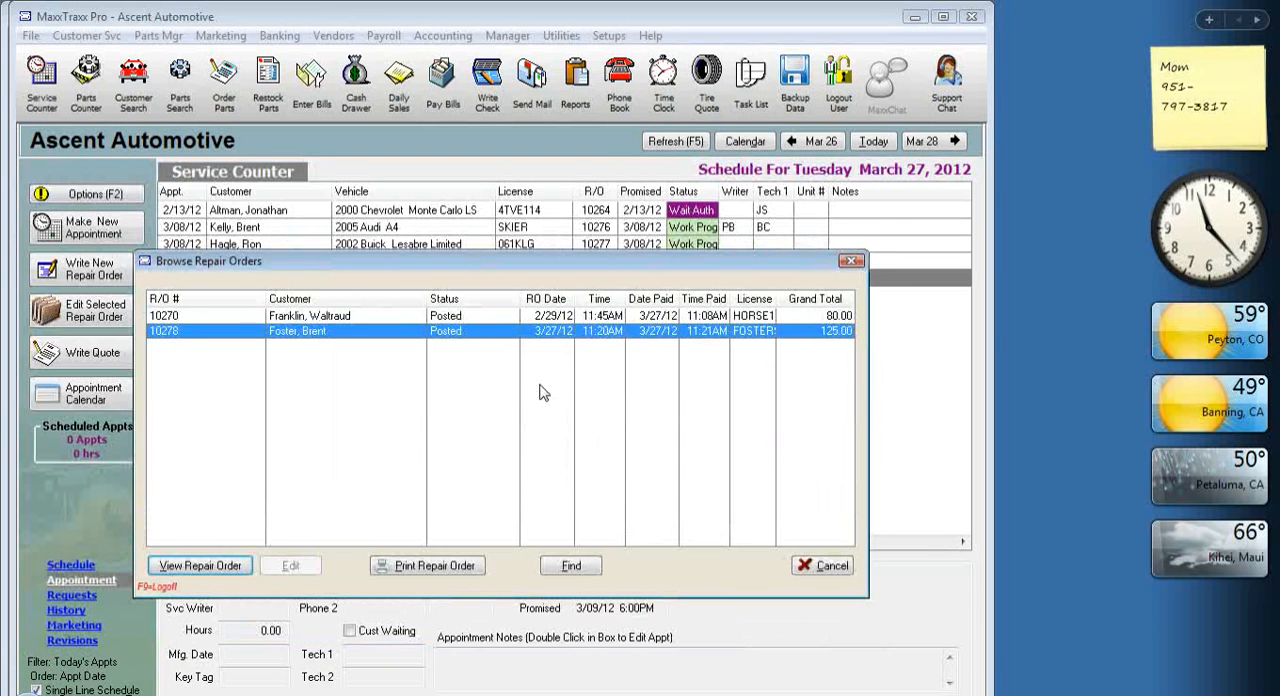
click(440, 318)
double_click(440, 318)
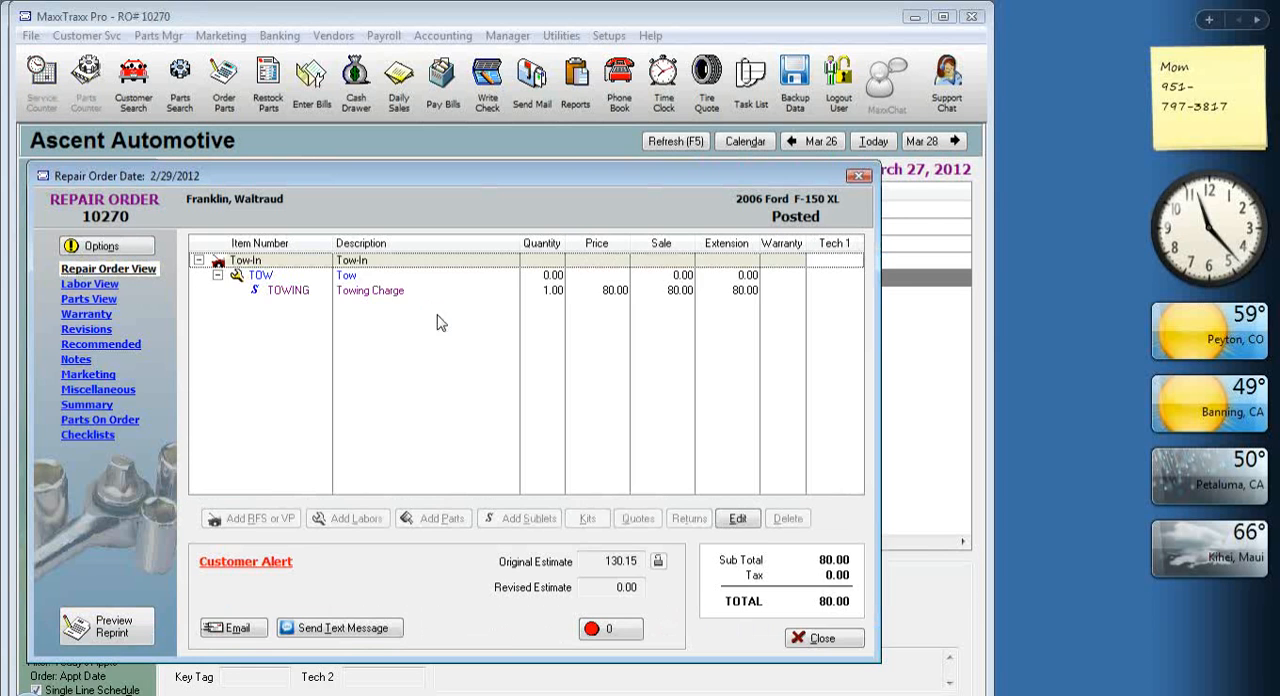
click(368, 298)
double_click(368, 298)
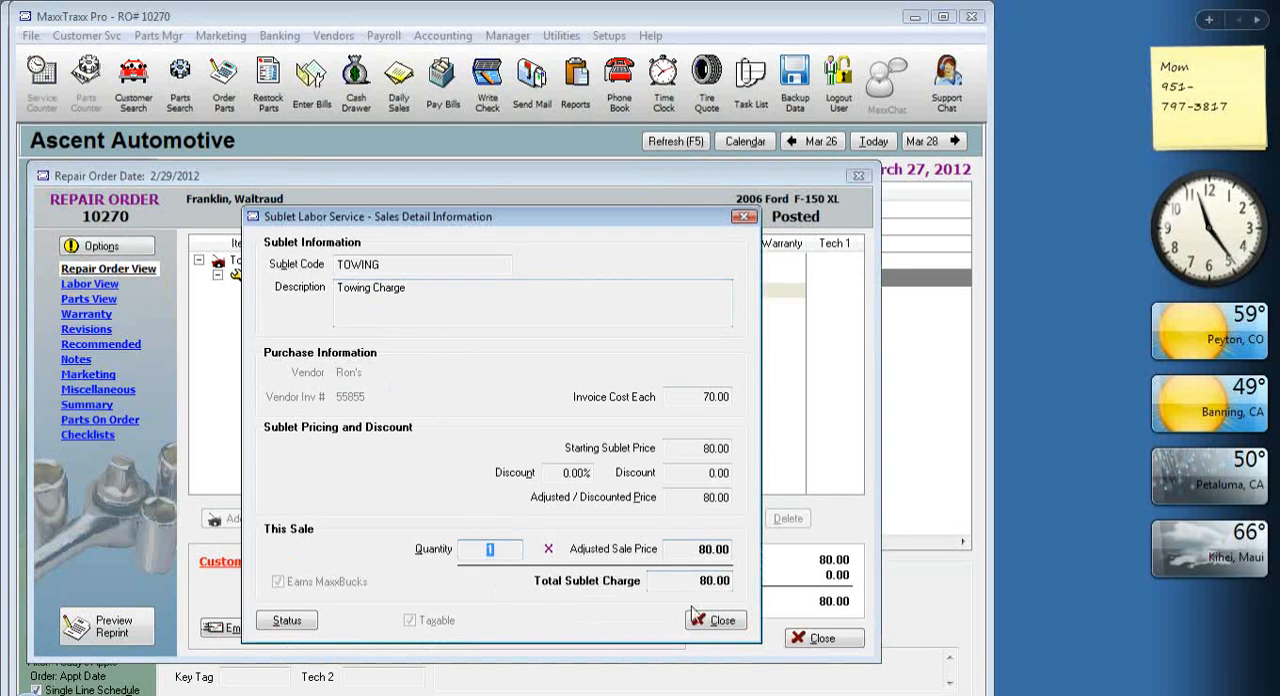
click(718, 620)
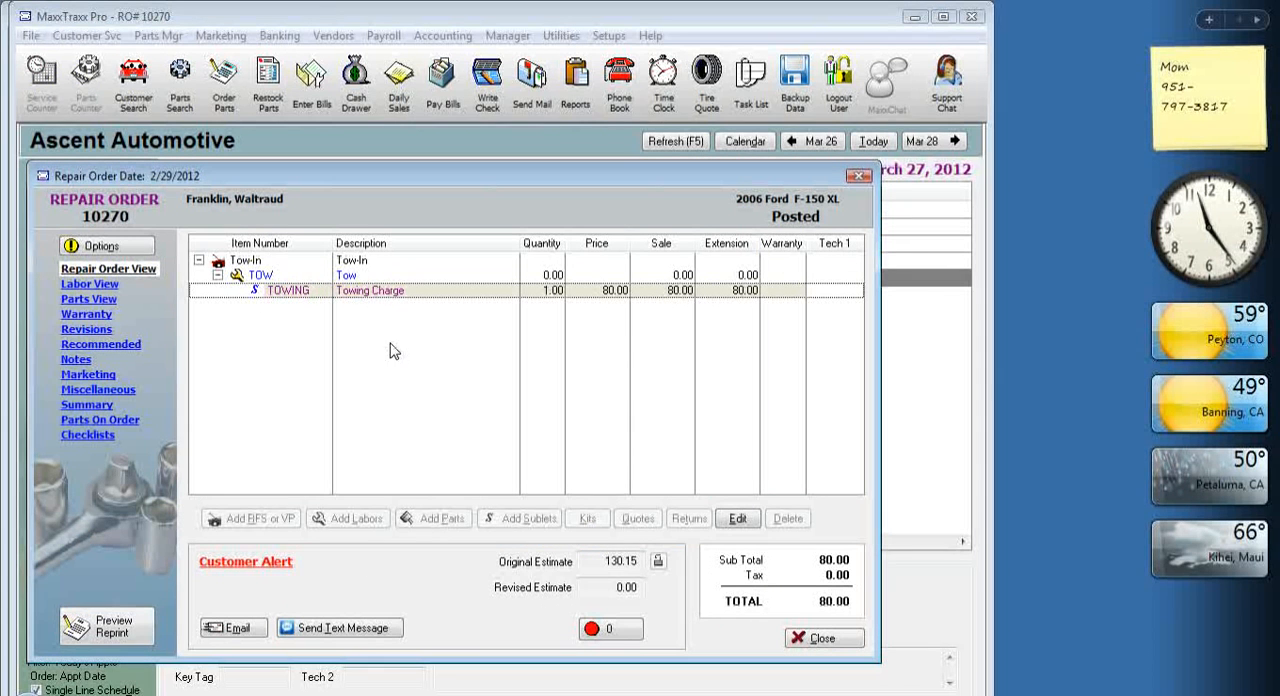
double_click(406, 292)
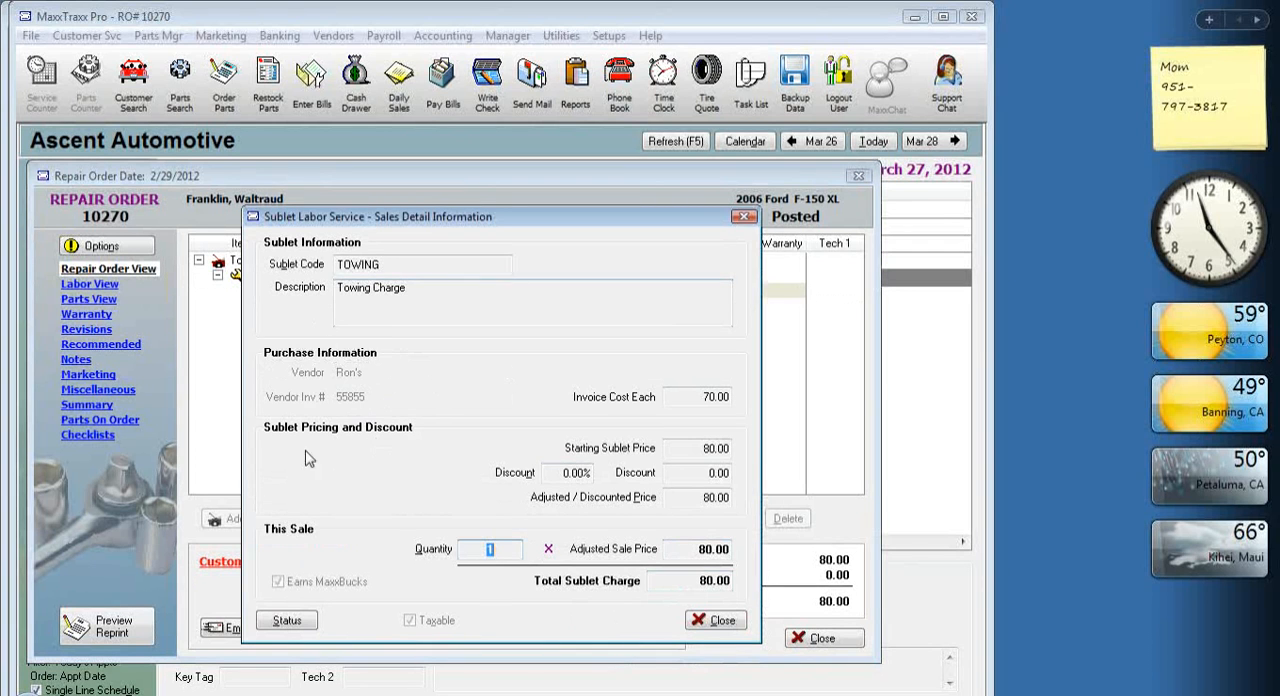
click(724, 621)
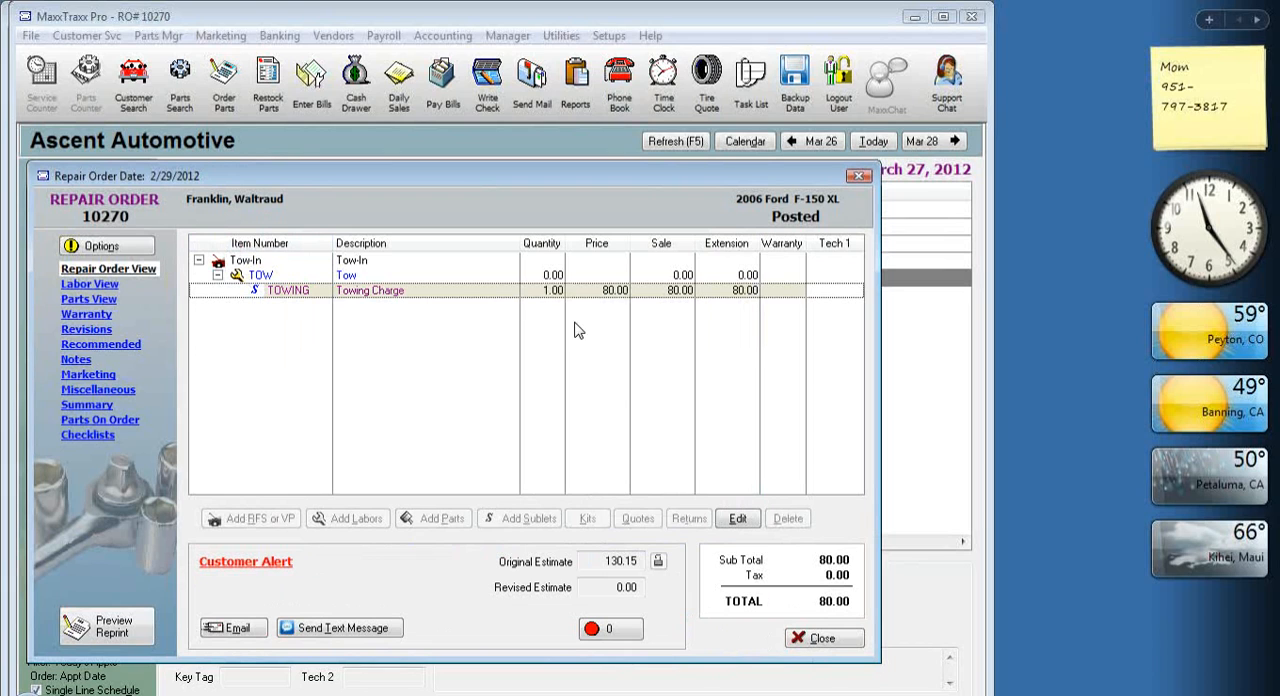
click(822, 638)
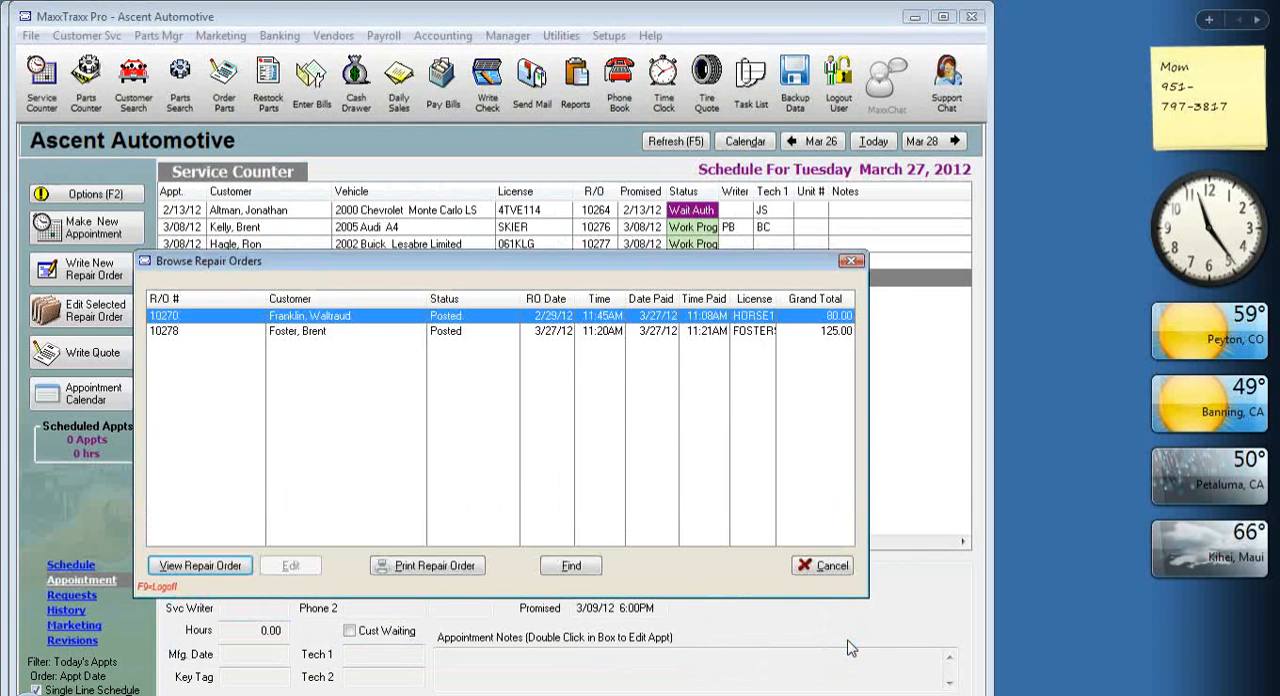
Recheck the Towing Charge line on the Hyundai Elantra's repair order, and close the repair order list.
click(443, 332)
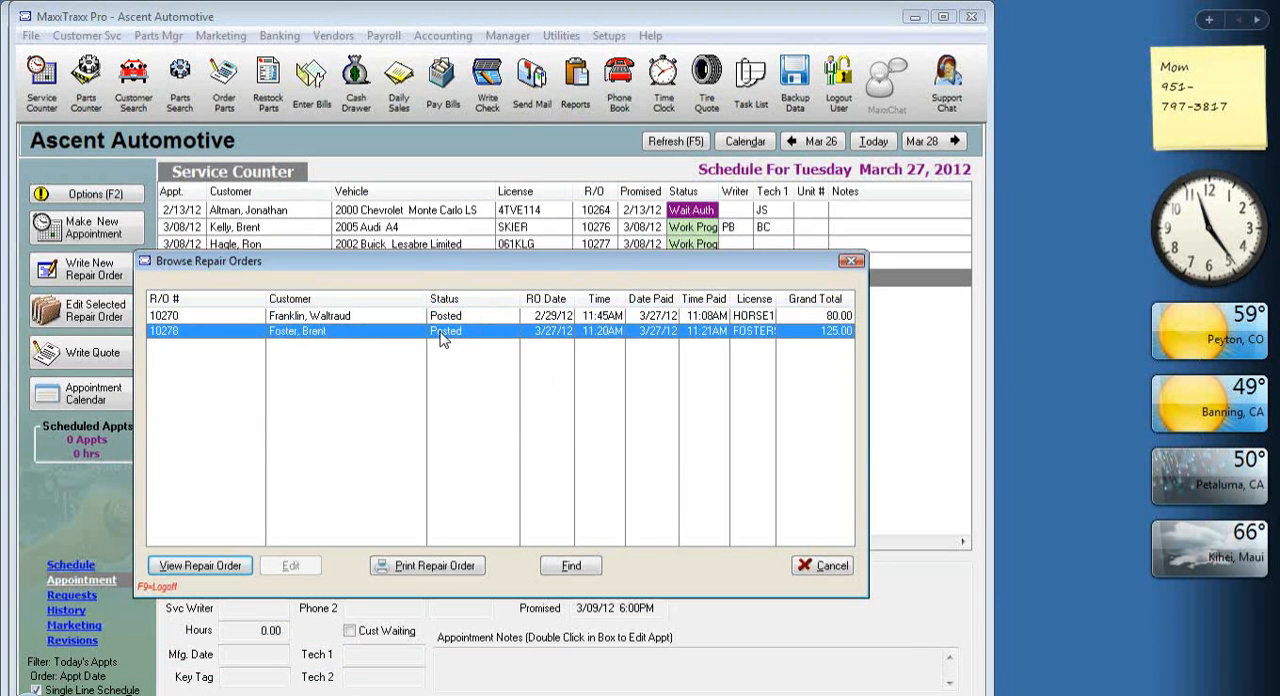
double_click(443, 339)
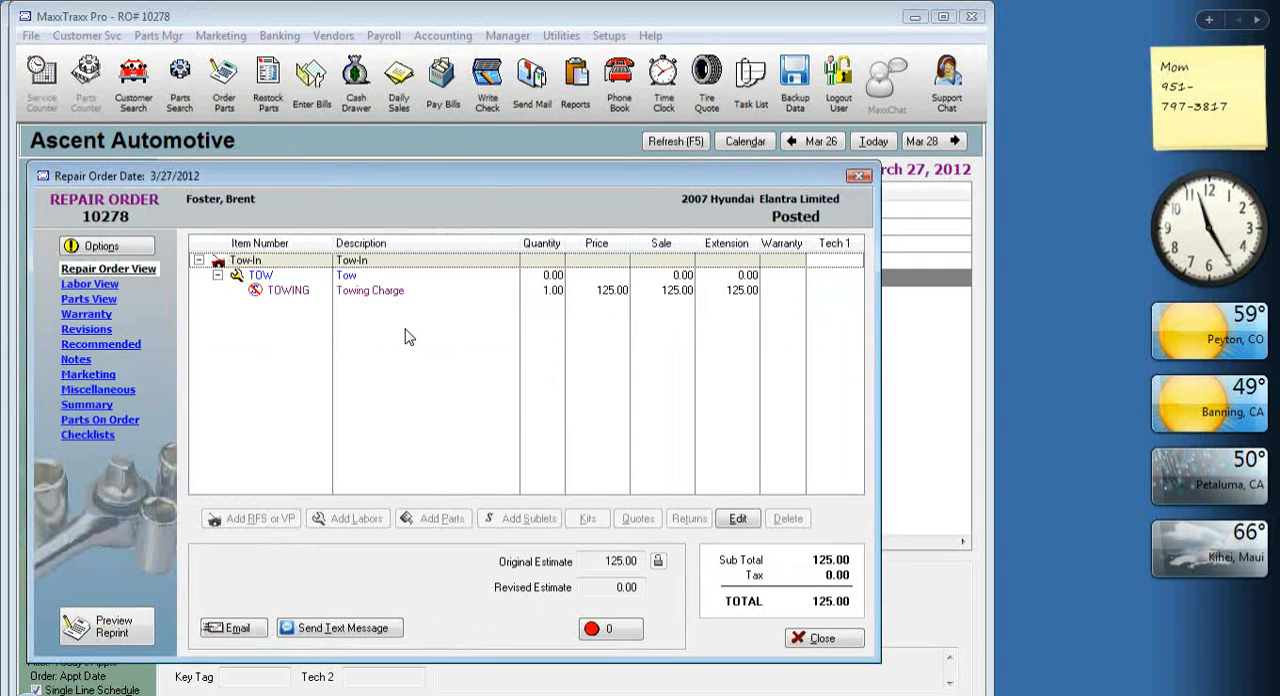
click(285, 291)
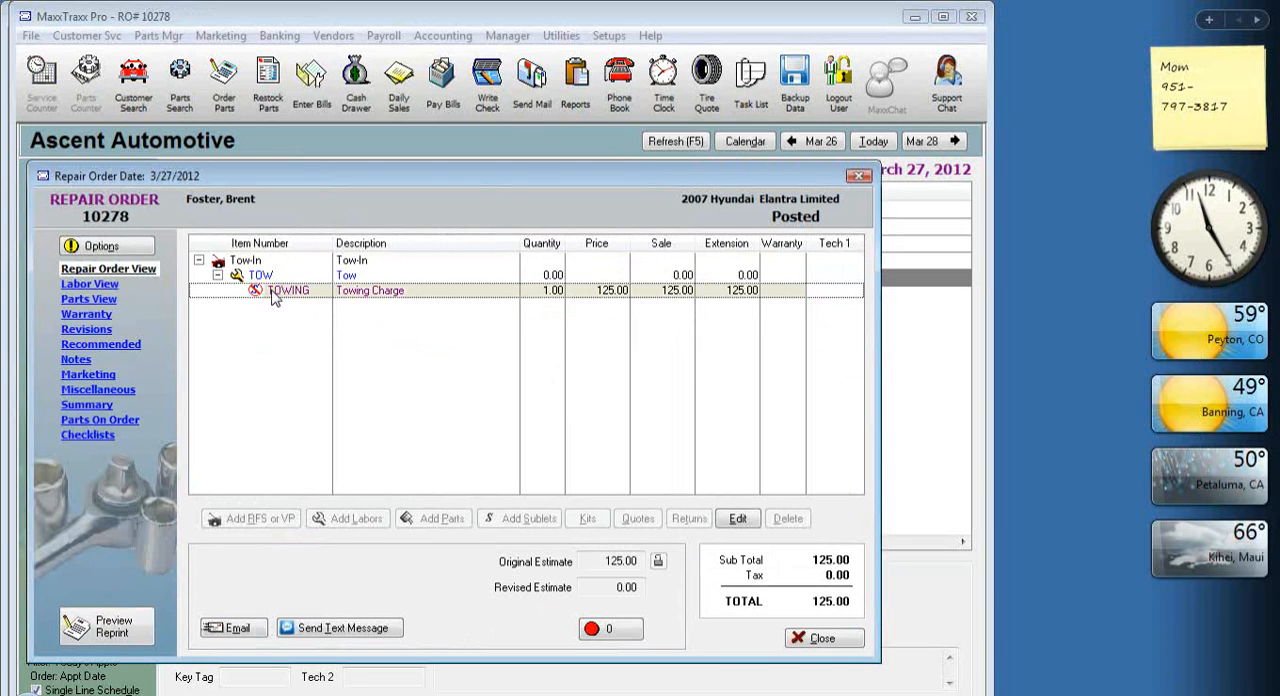
click(822, 638)
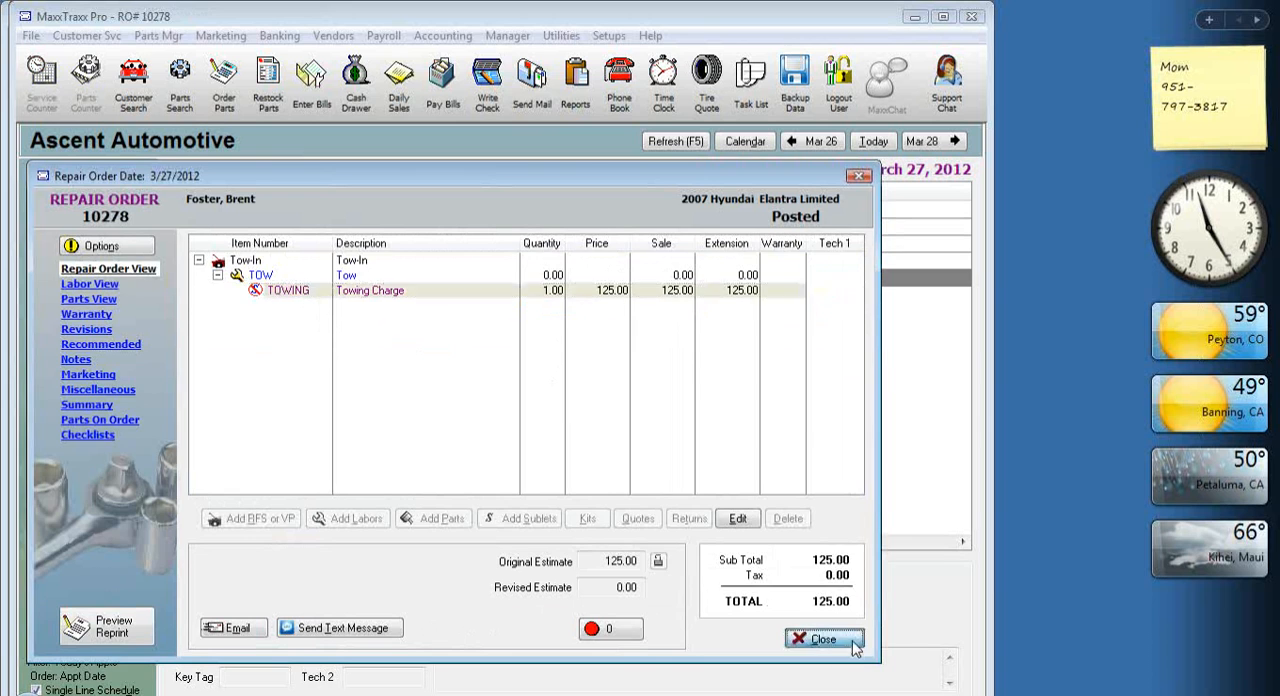
click(834, 566)
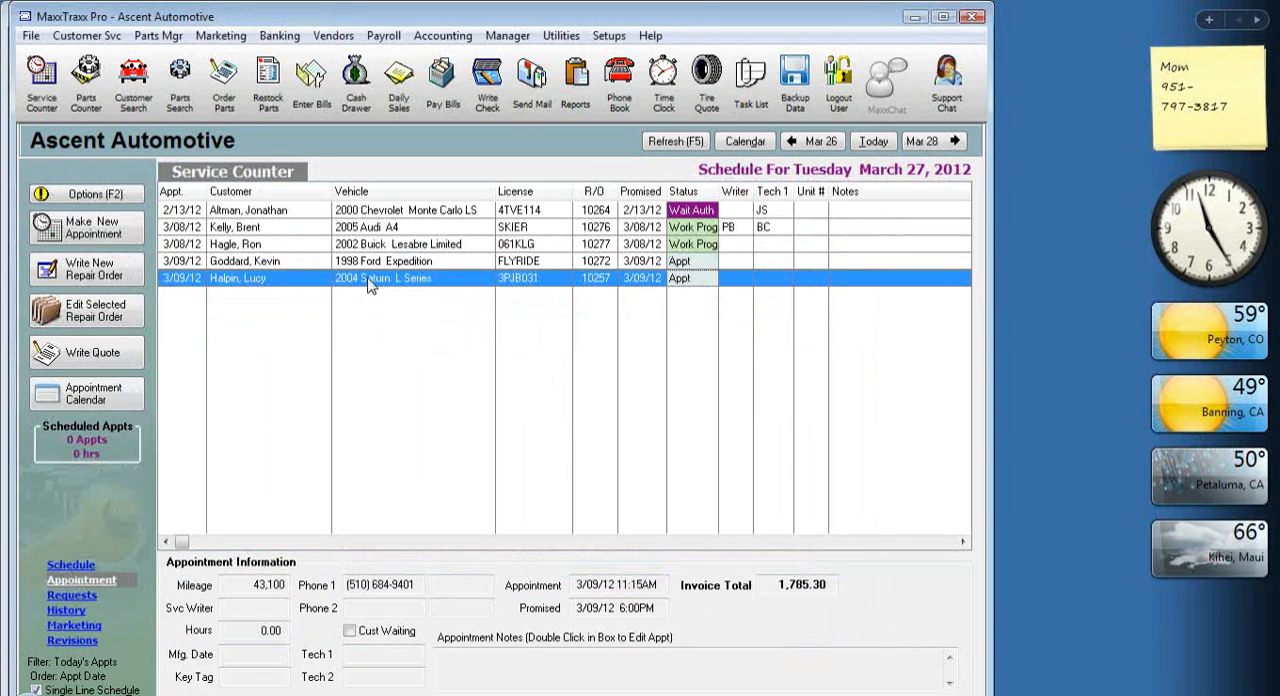
Open the 1998 Ford Expedition's repair order and add the Brakes Front Replace (BFR) flat labor from the labor list.
click(405, 264)
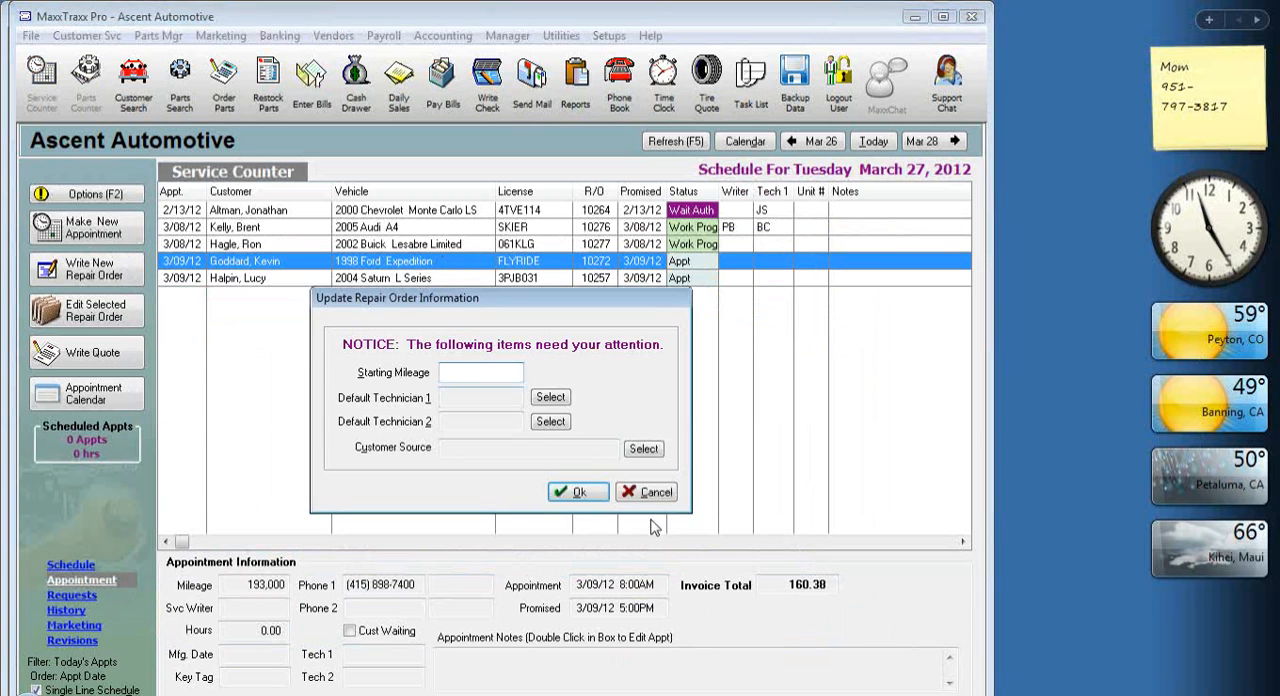
click(578, 492)
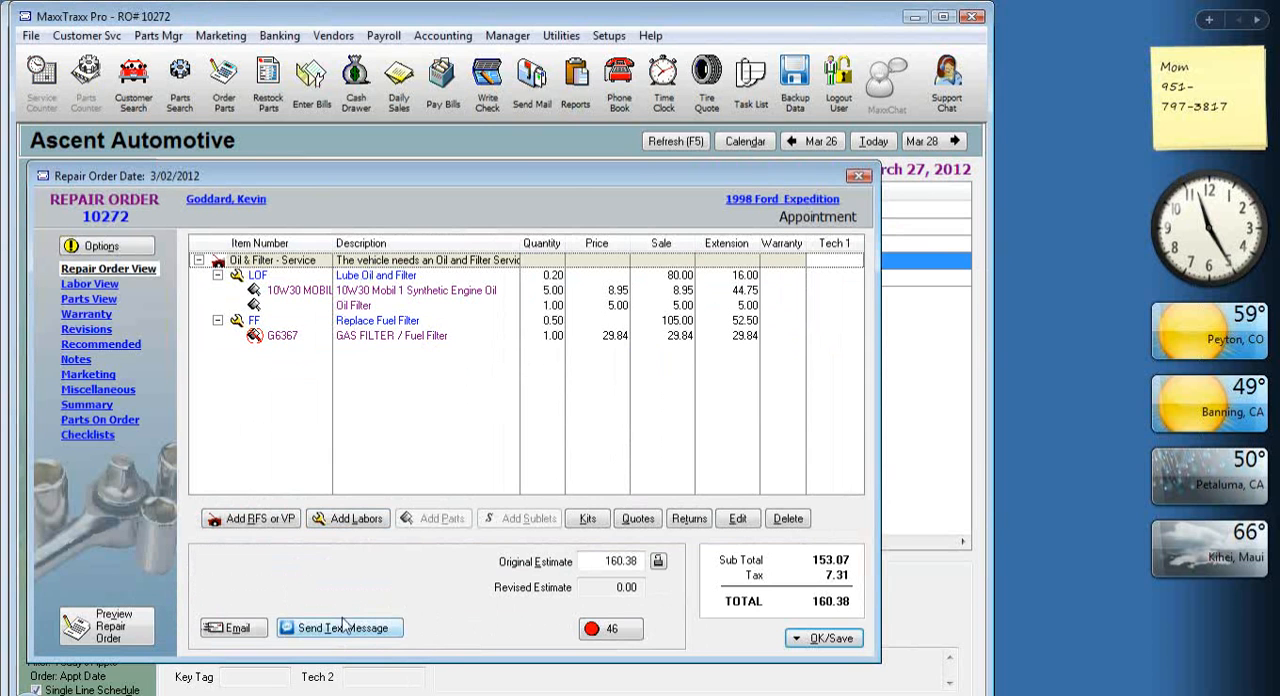
click(357, 519)
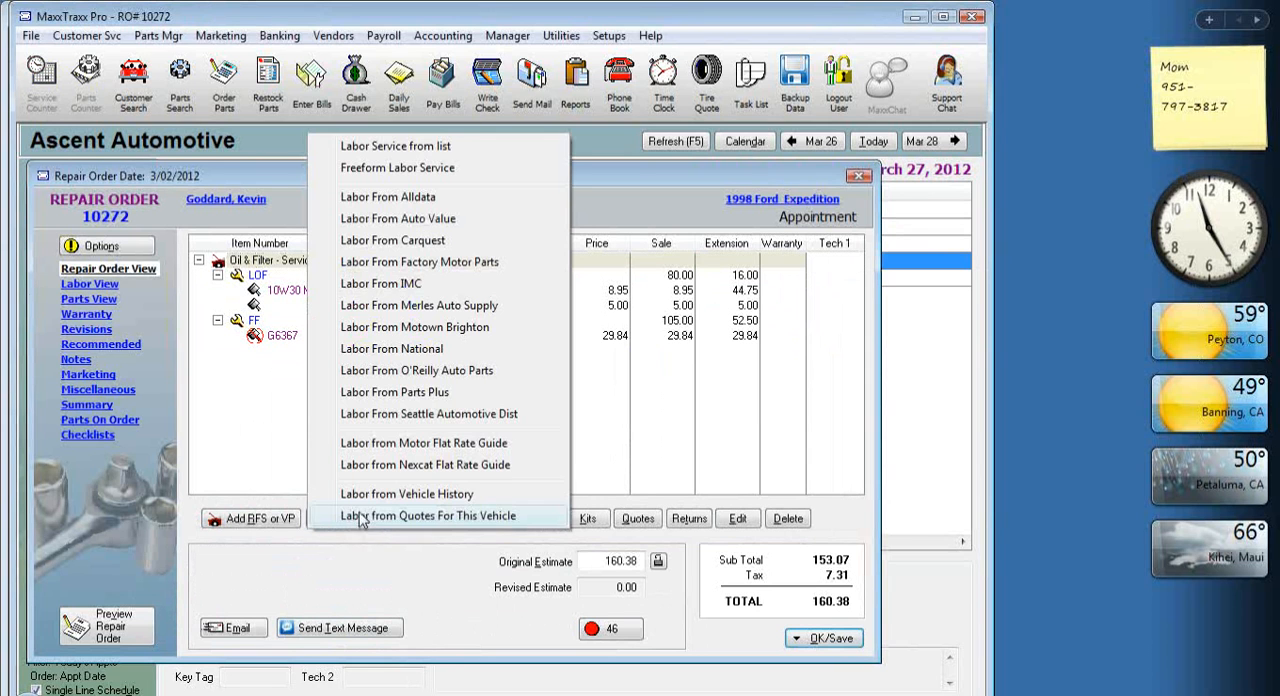
click(430, 150)
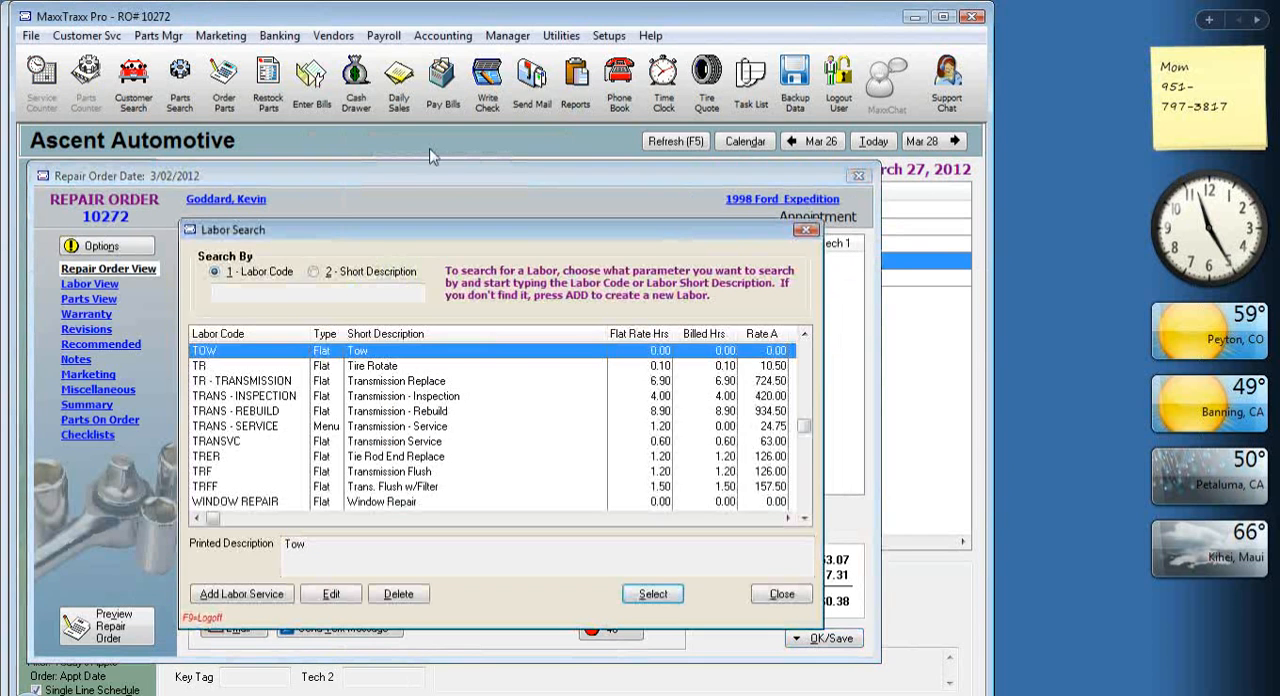
text(tu)
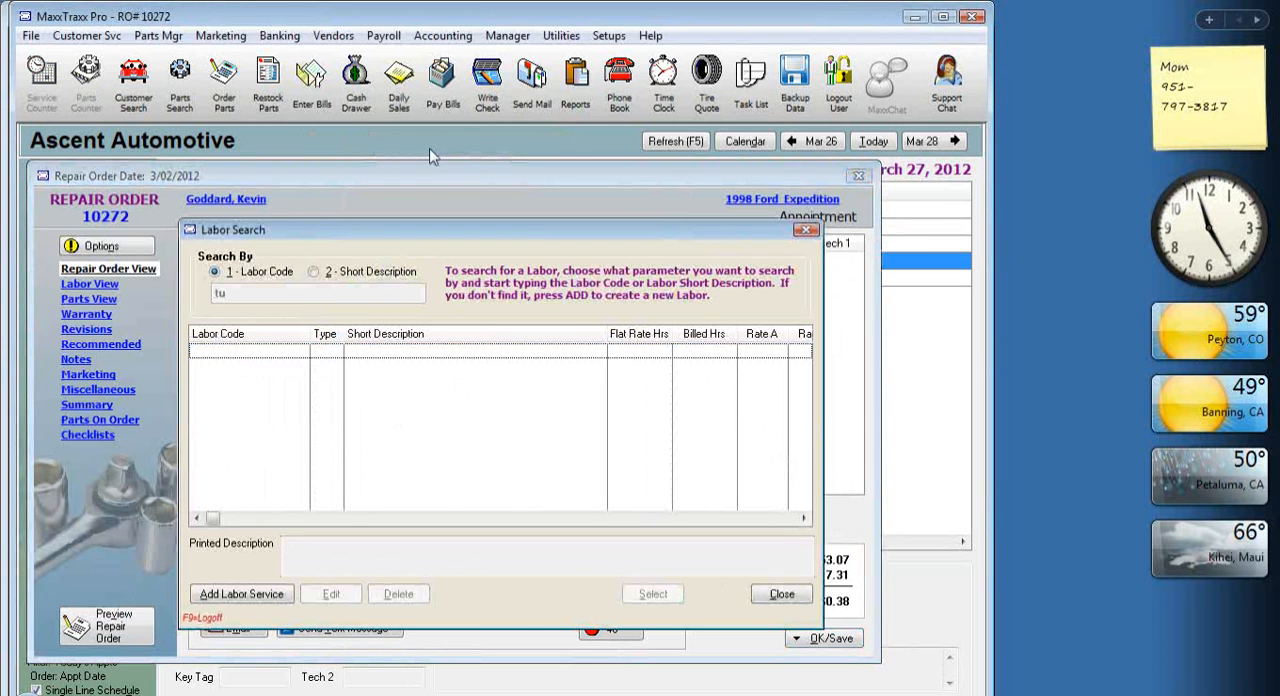
key(BackSpace)
text(r)
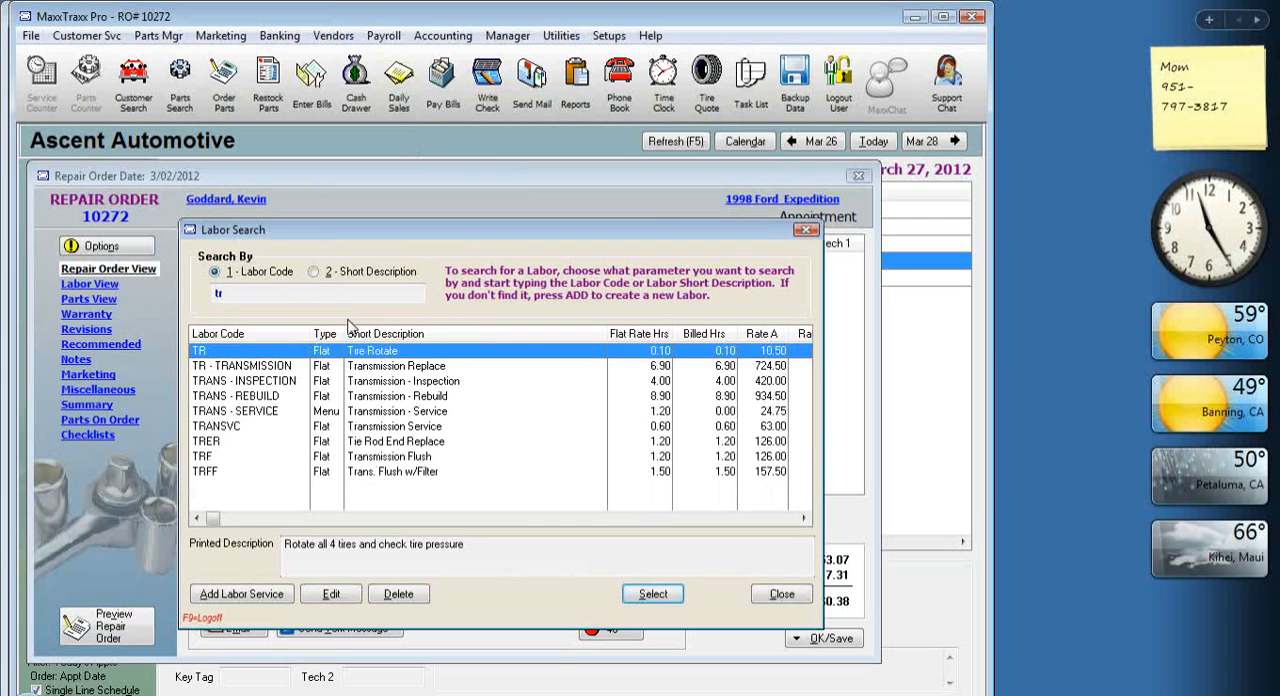
key(BackSpace)
key(BackSpace)
text(bf)
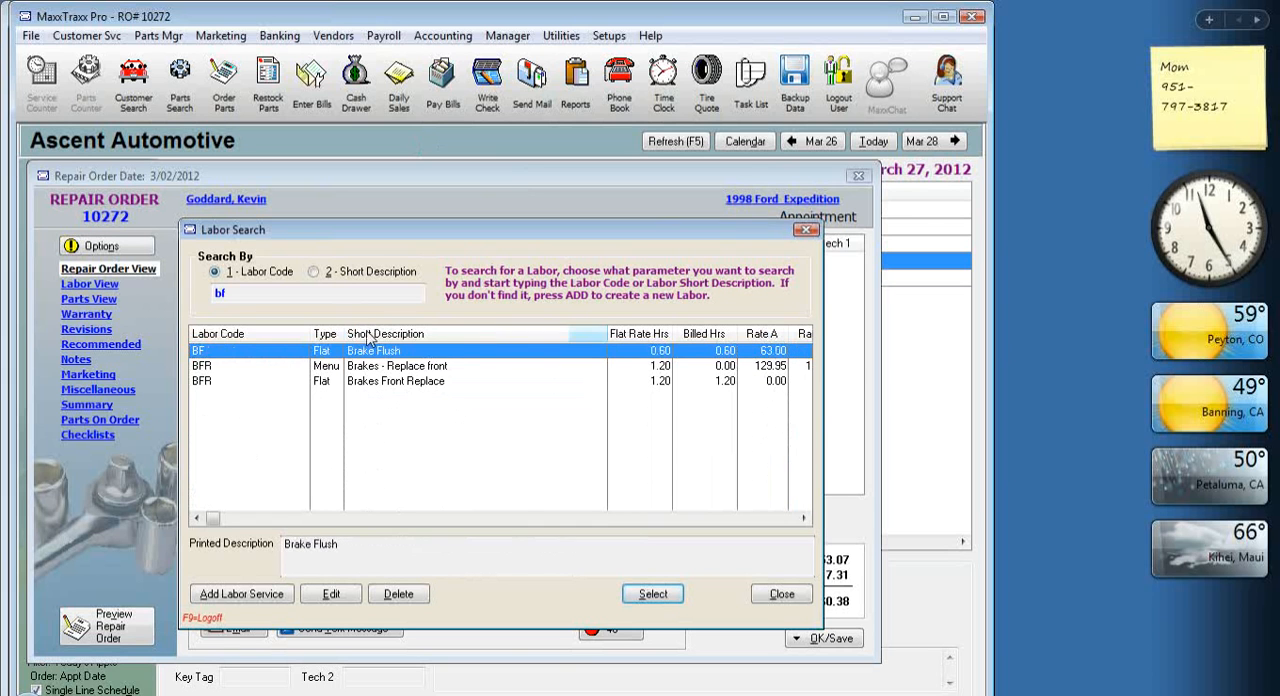
double_click(410, 383)
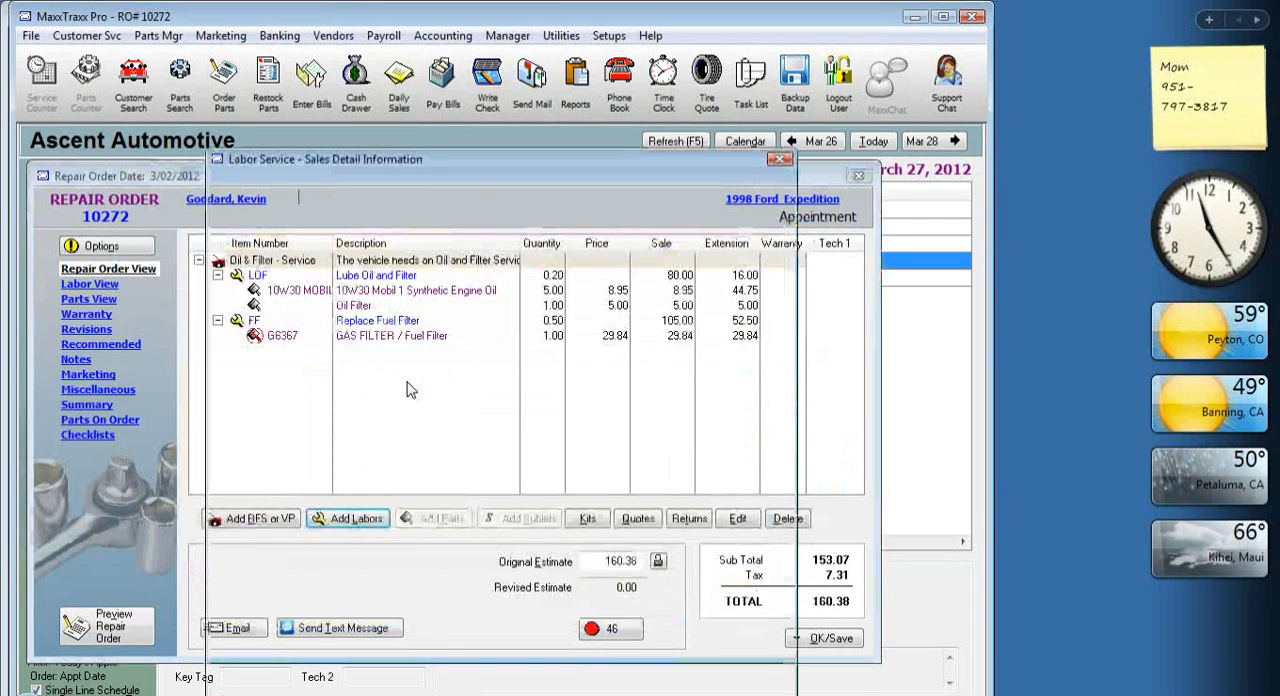
click(677, 683)
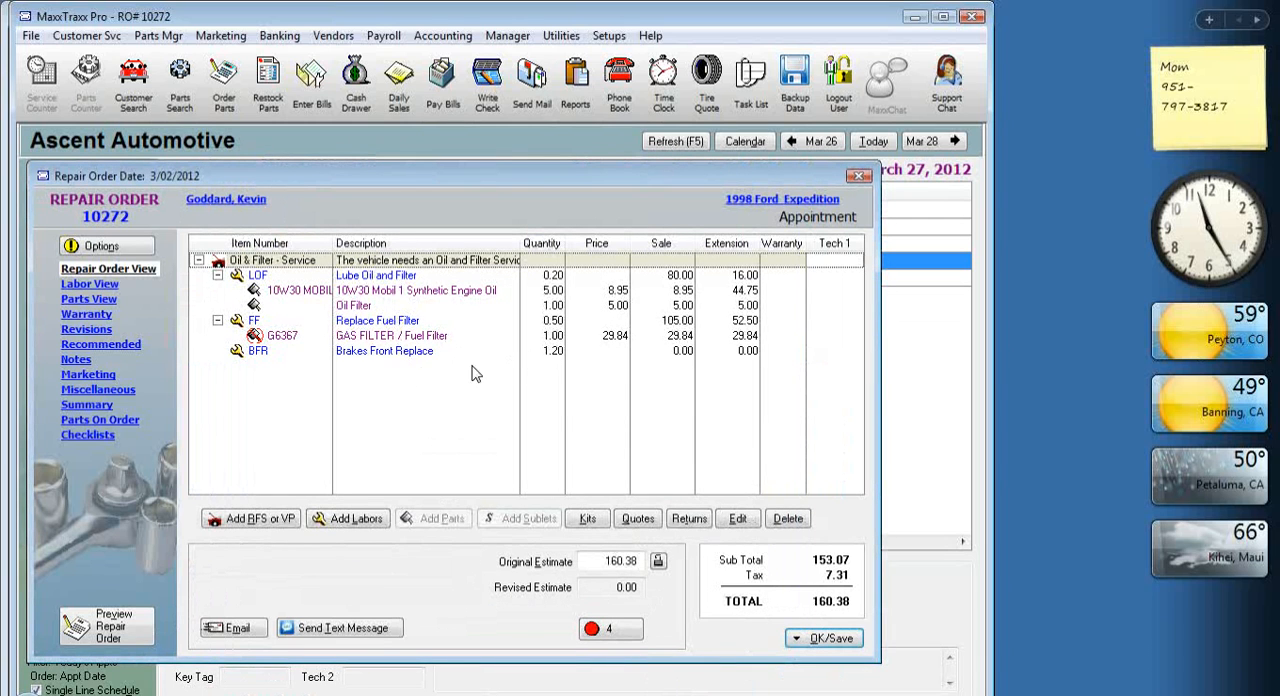
Add the ISD787 Brake Pad Set ACT Ceramic w/ Shims from the part list to the Brakes Front Replace labor.
click(405, 356)
click(441, 518)
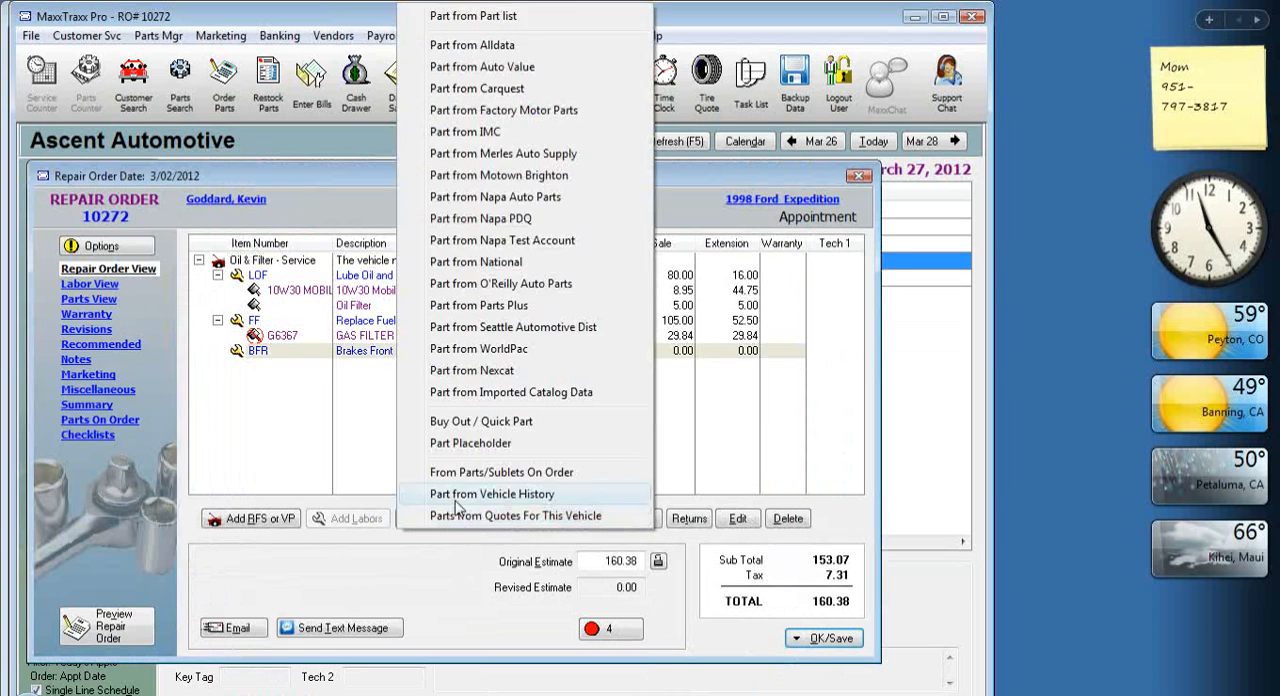
click(530, 17)
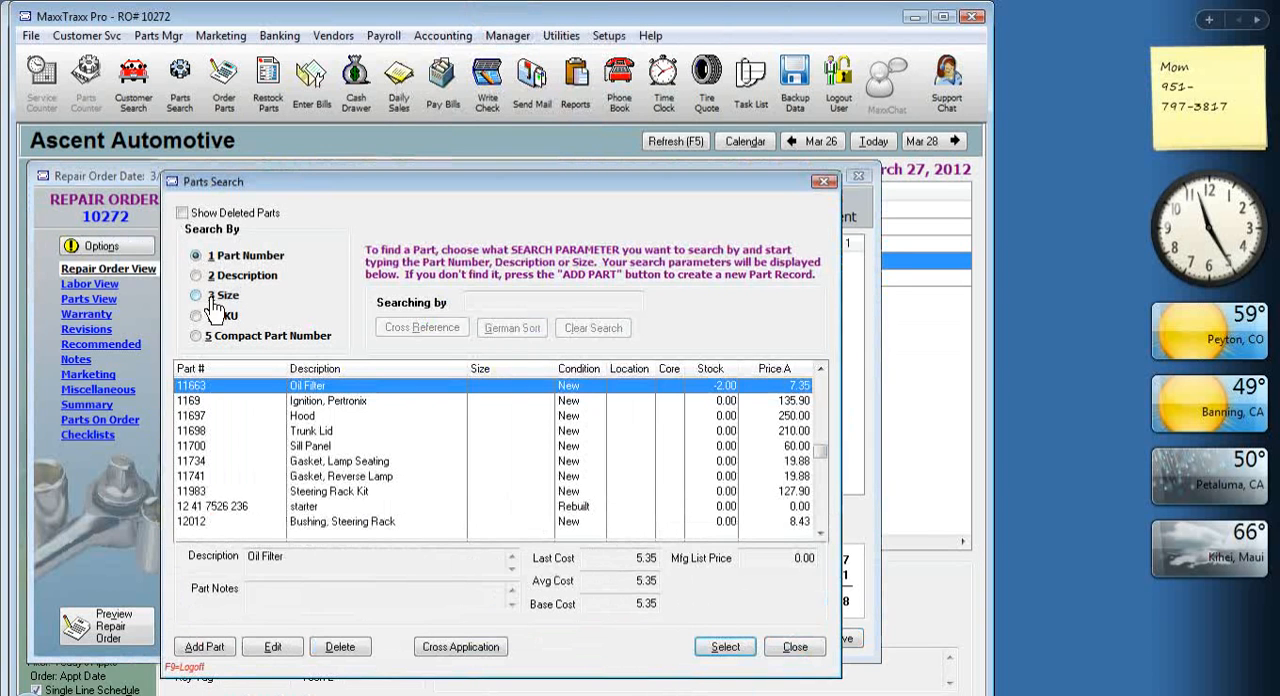
click(248, 286)
text(brake)
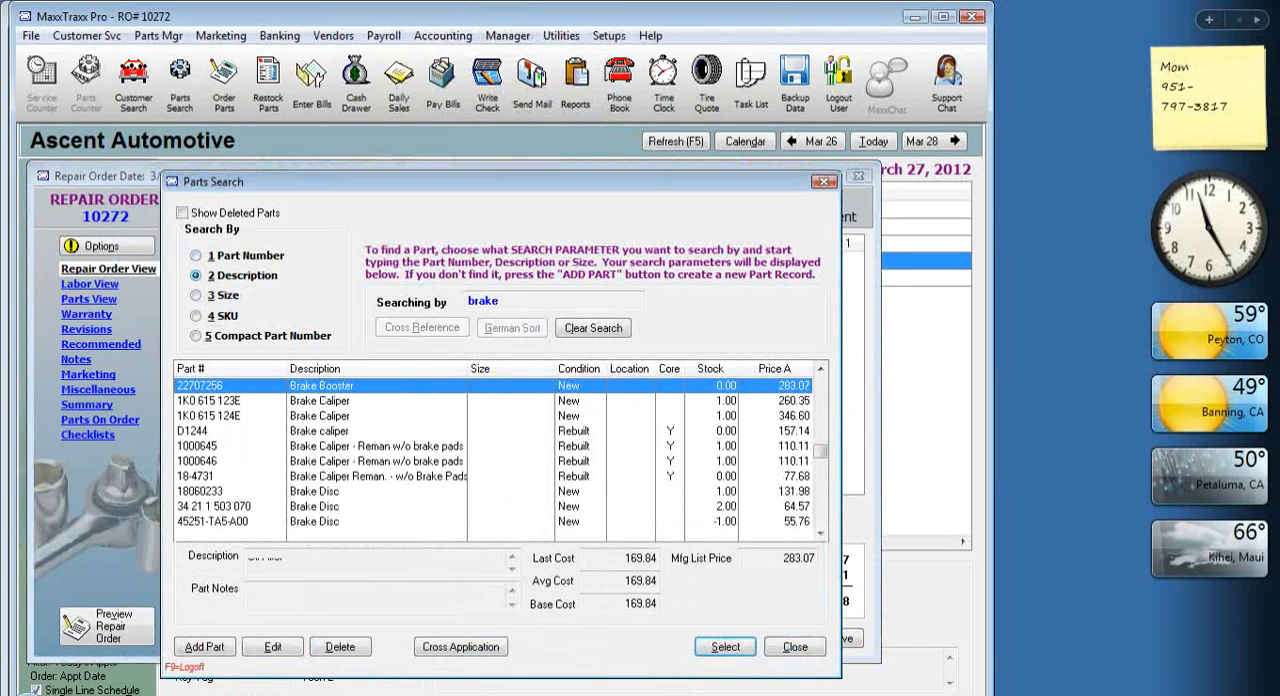
text( p)
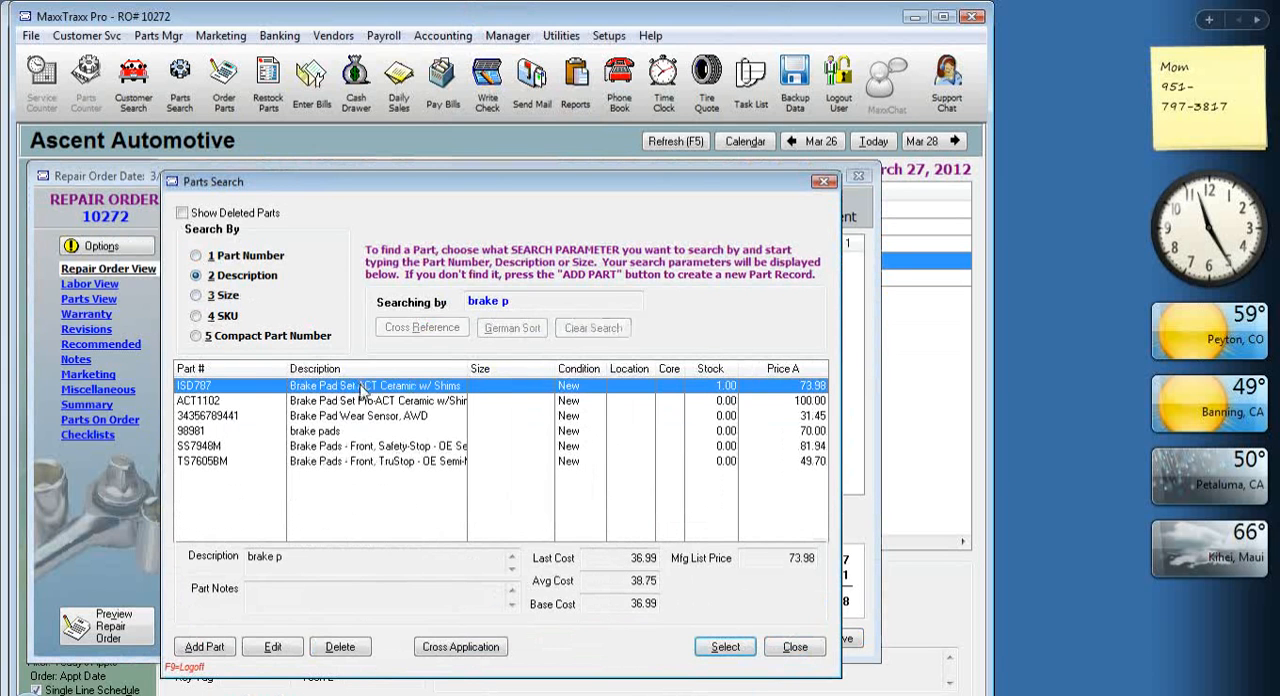
double_click(362, 388)
click(675, 646)
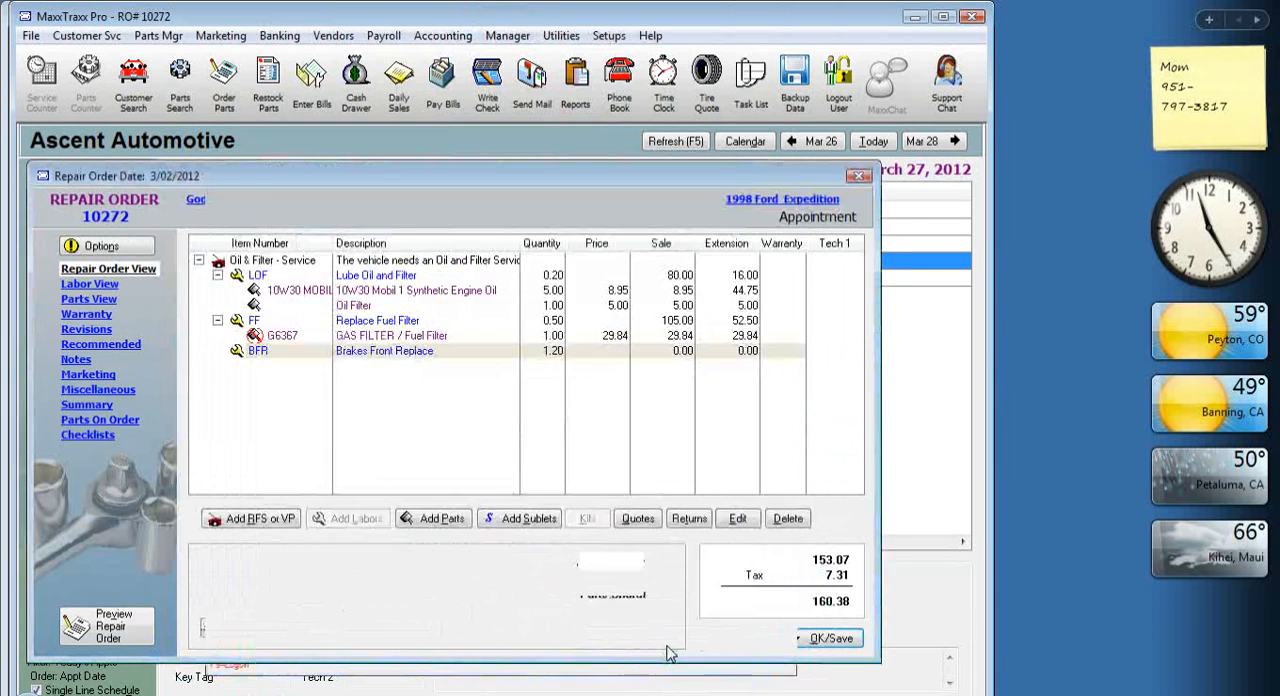
Save the Ford Expedition's repair order without changing its status, and close it.
click(845, 650)
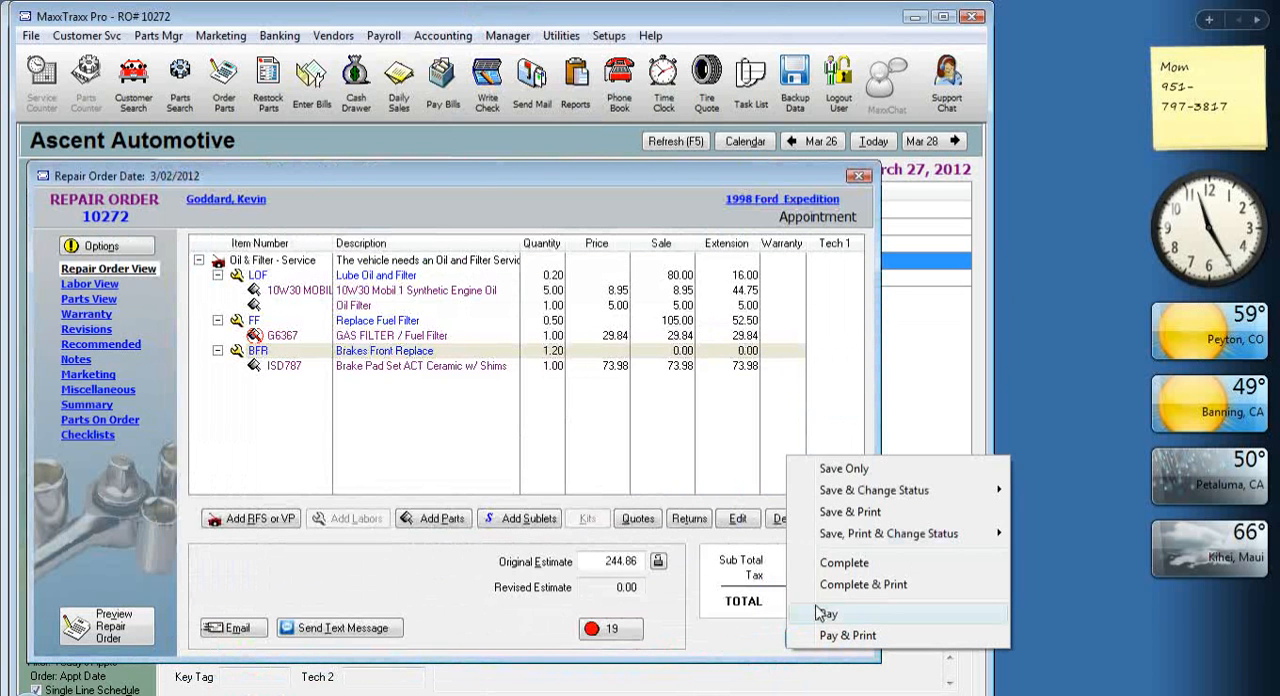
click(882, 474)
click(709, 592)
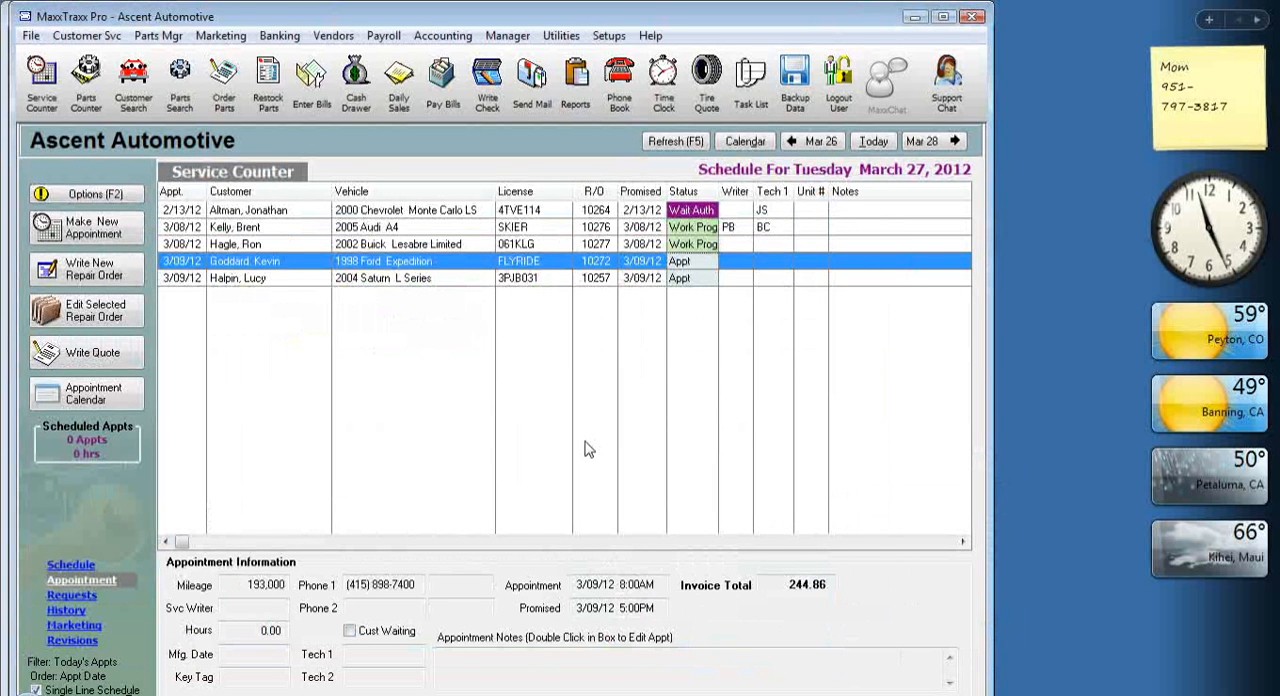
Start a received vendor invoice for Napa Auto Parts with a target amount of 25.00.
click(268, 85)
click(364, 619)
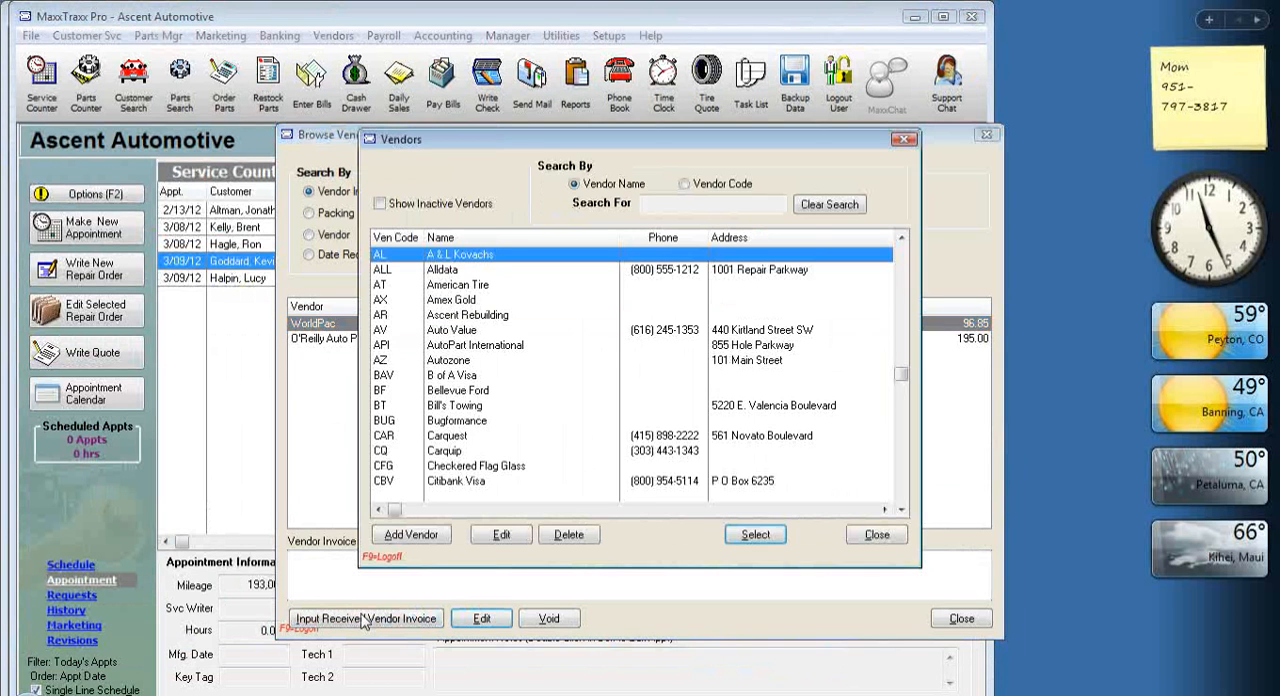
text(nap)
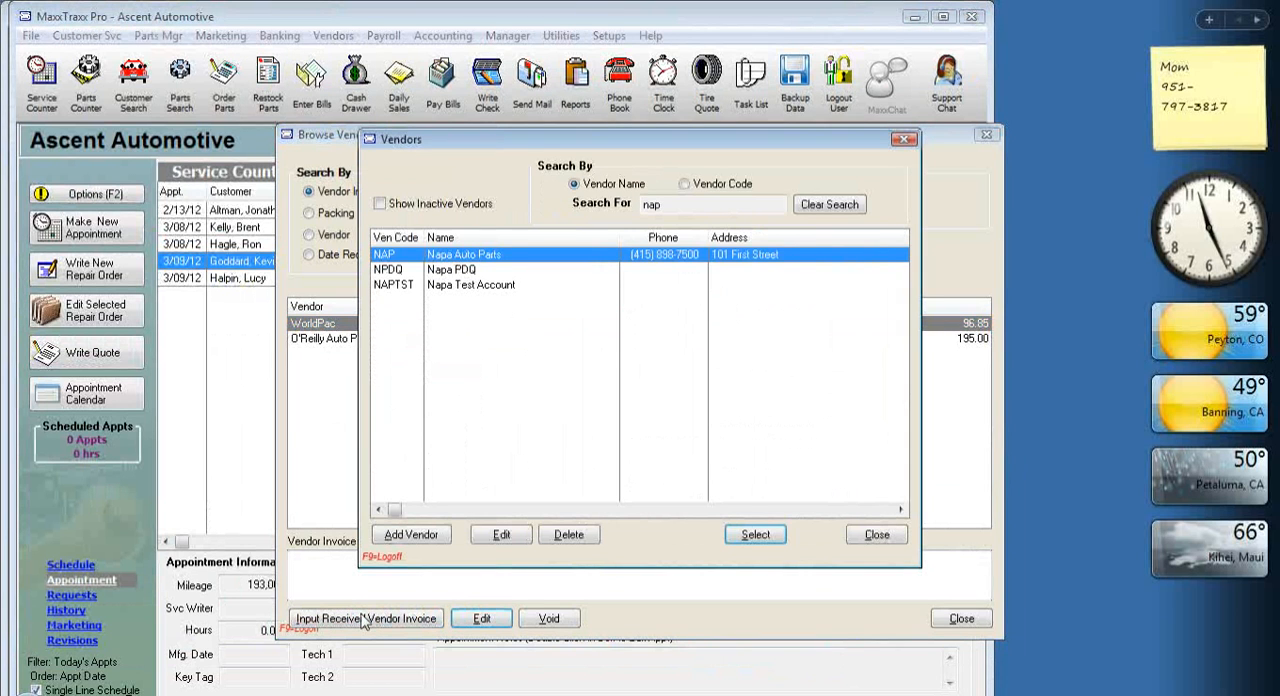
double_click(518, 256)
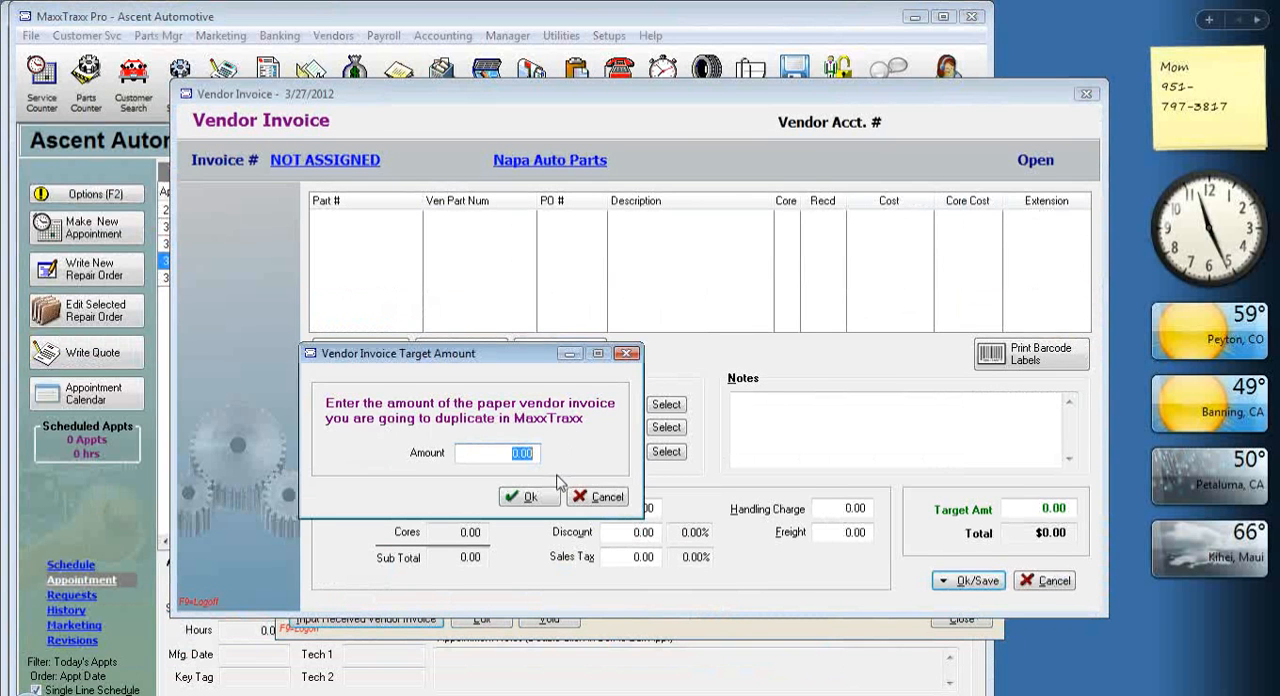
text(25)
click(527, 496)
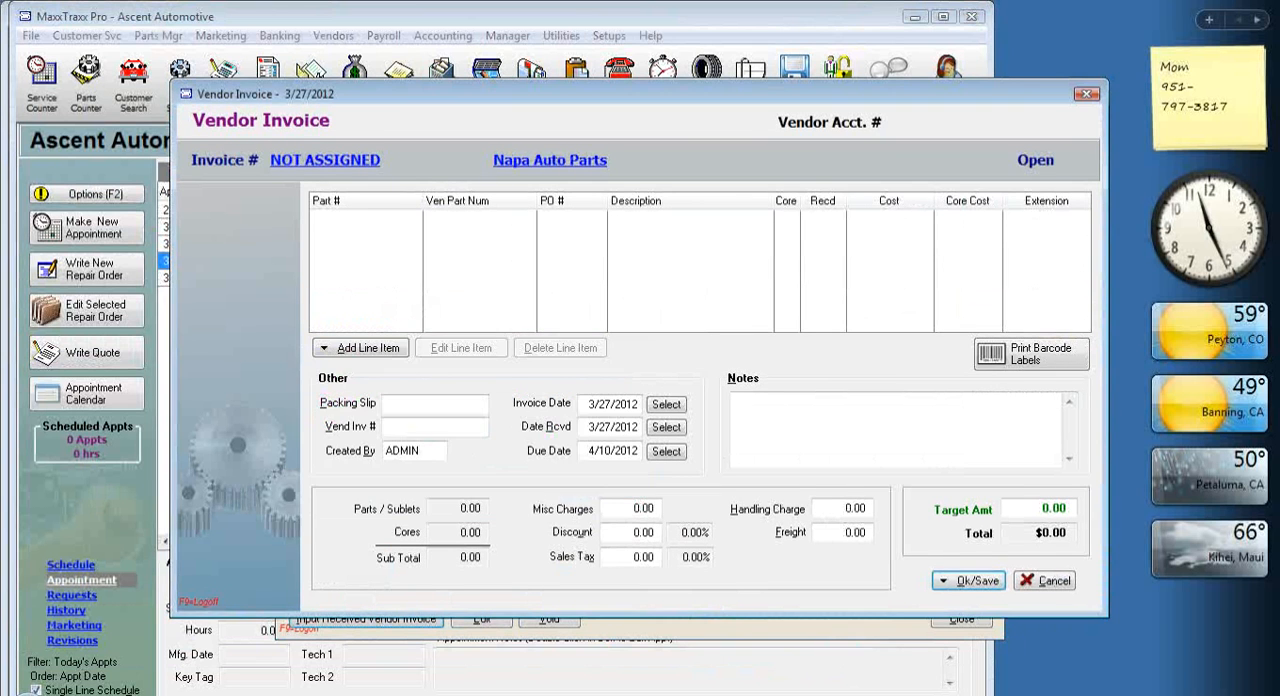
Add the BRAKE ROTOR (Machine Brake Rotor) sublet to the vendor invoice, with quantity received 2 and cost per item 12.50.
click(352, 345)
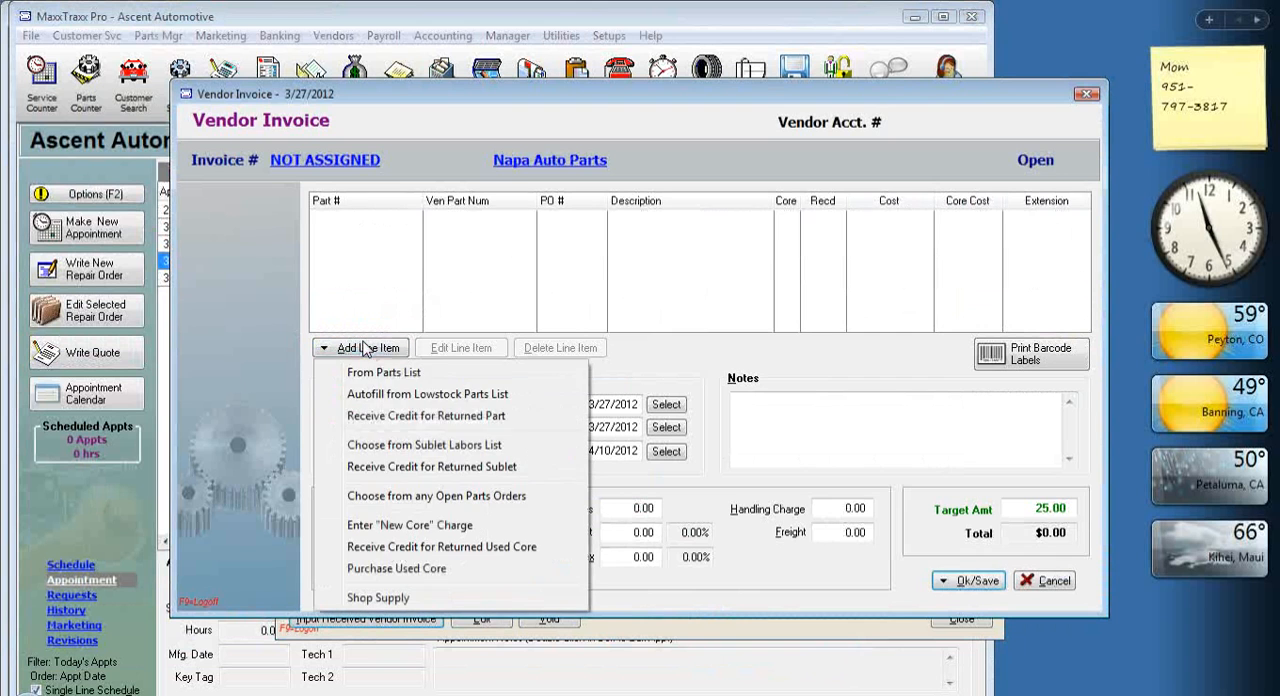
click(404, 449)
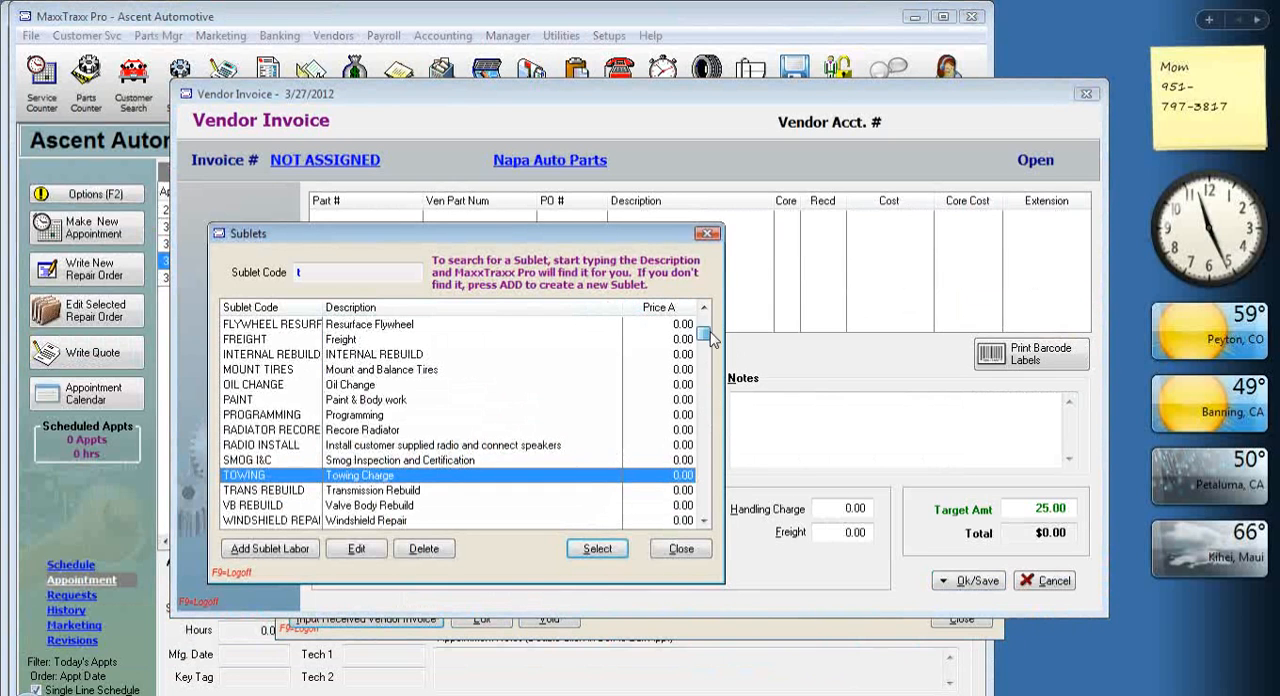
key(BackSpace)
double_click(411, 369)
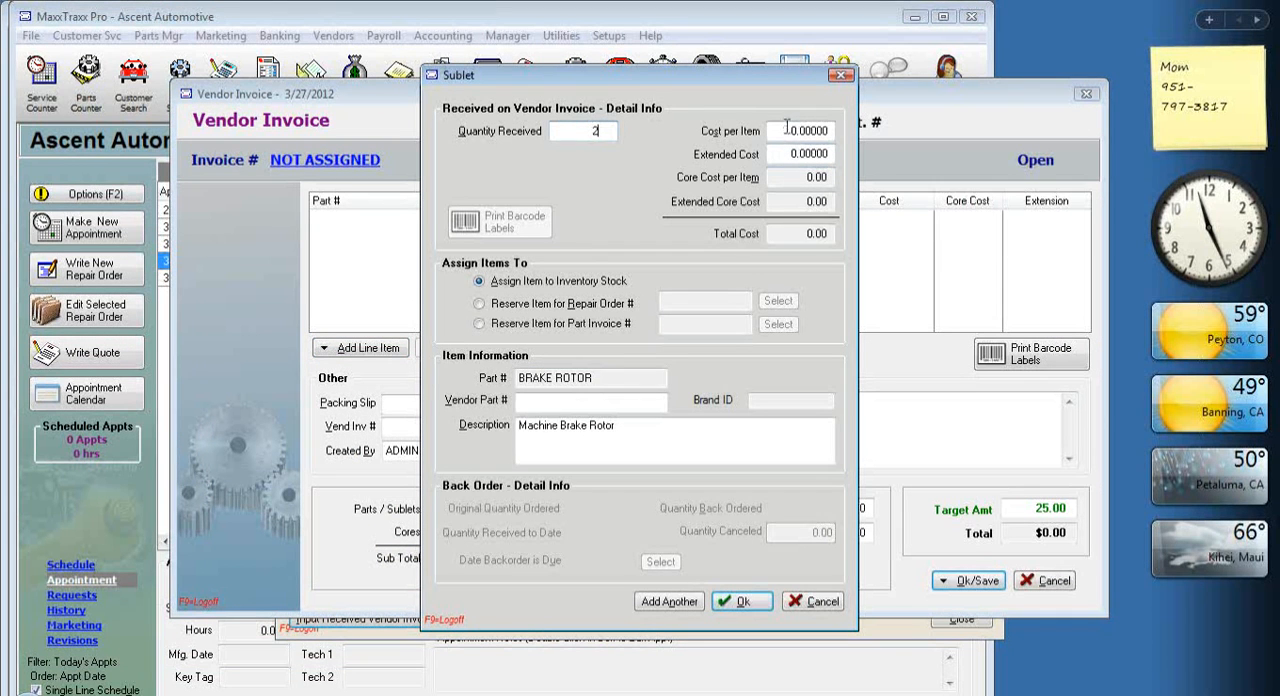
key(Tab)
text(12.5)
key(Tab)
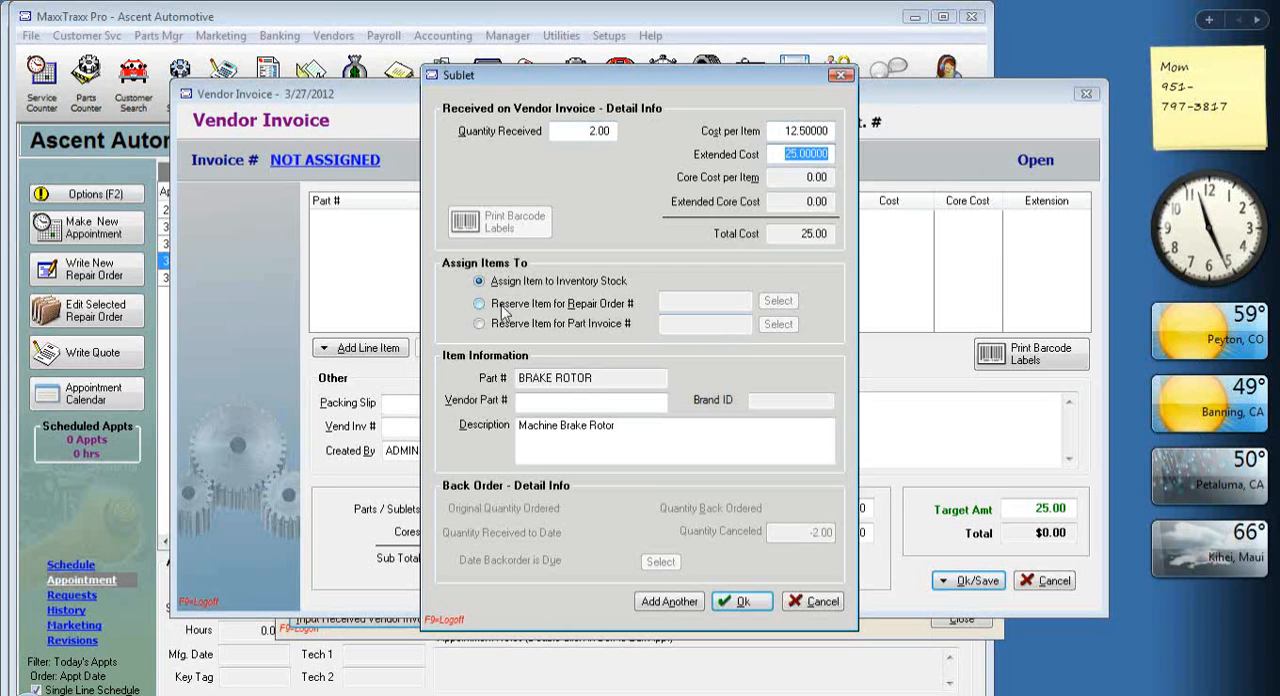
Reserve the brake rotor sublet for the 1998 Ford's repair order instead of inventory stock, and accept the line item.
click(743, 605)
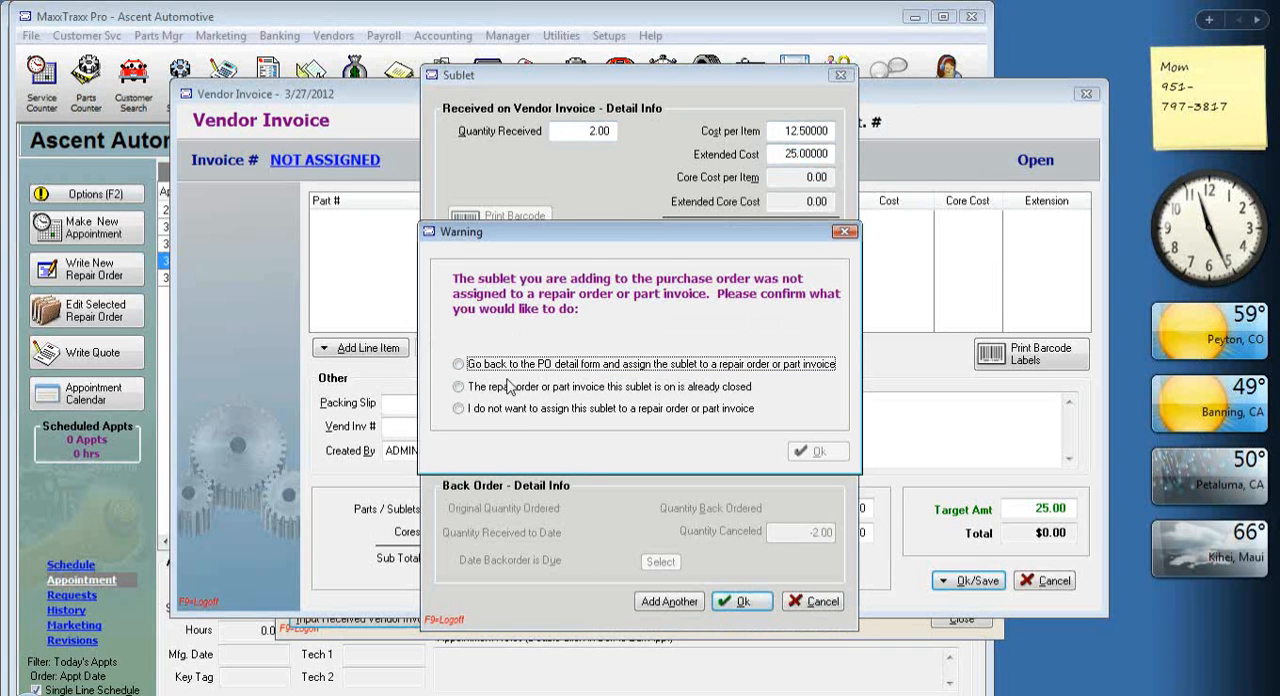
click(458, 364)
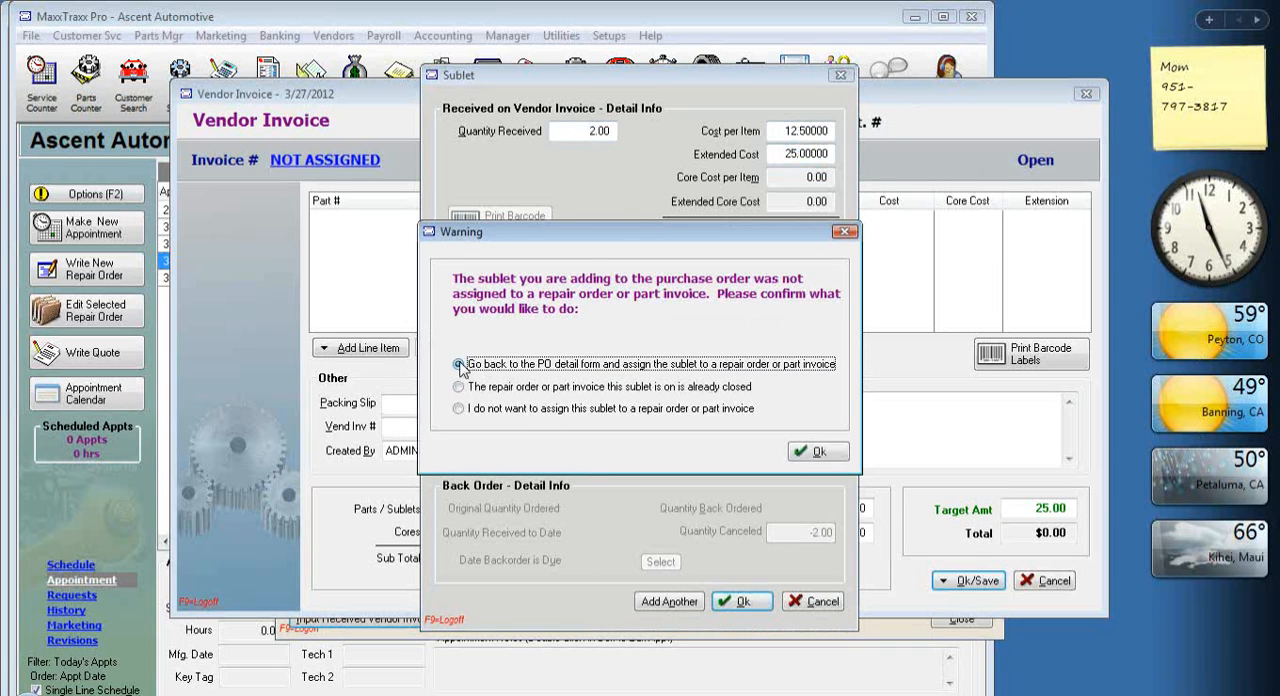
click(818, 453)
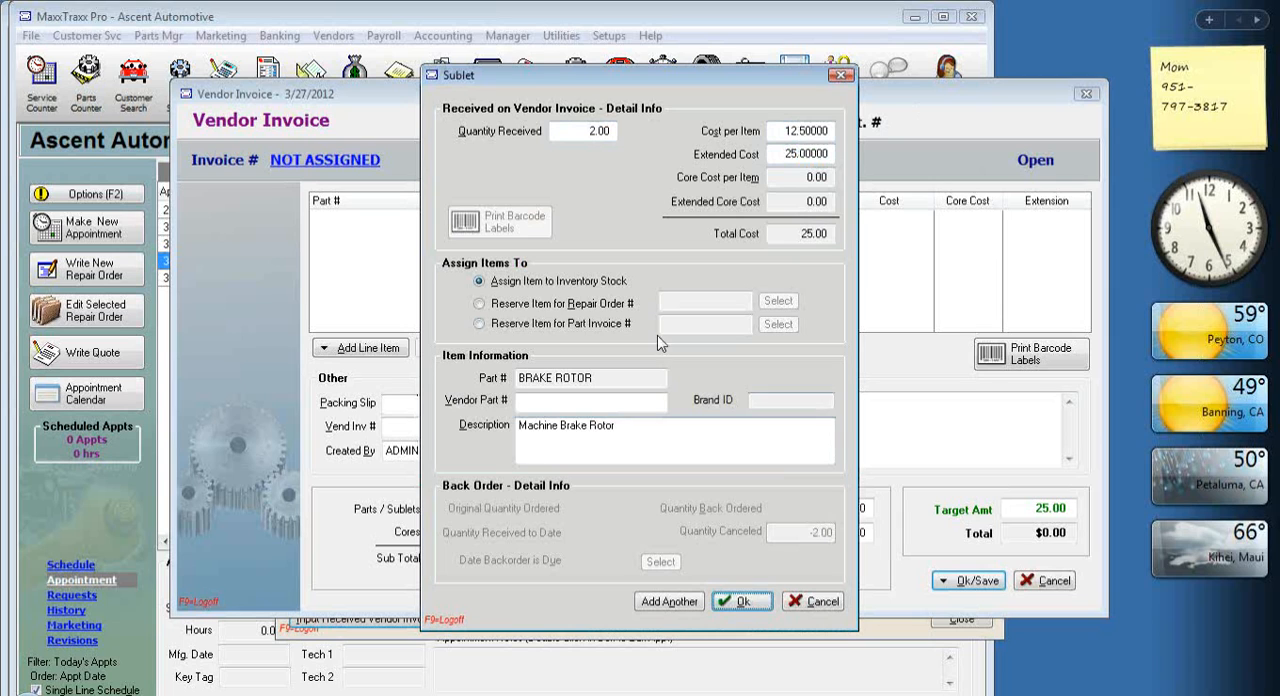
click(480, 305)
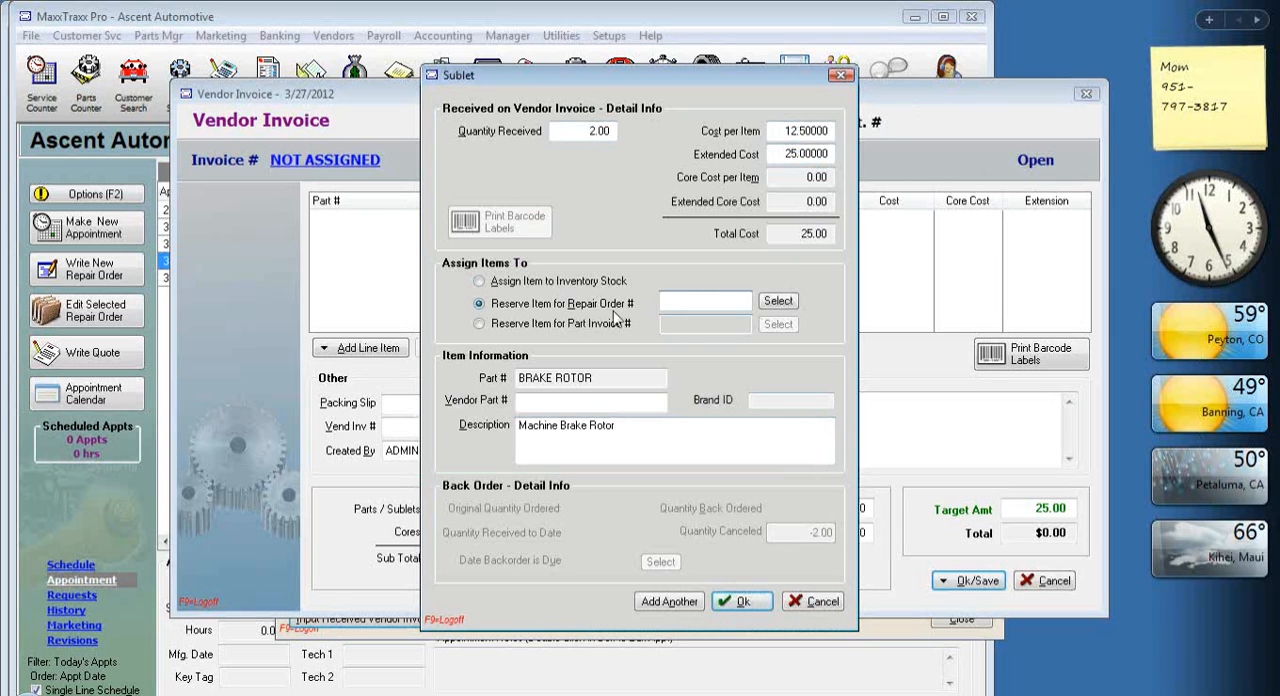
click(578, 129)
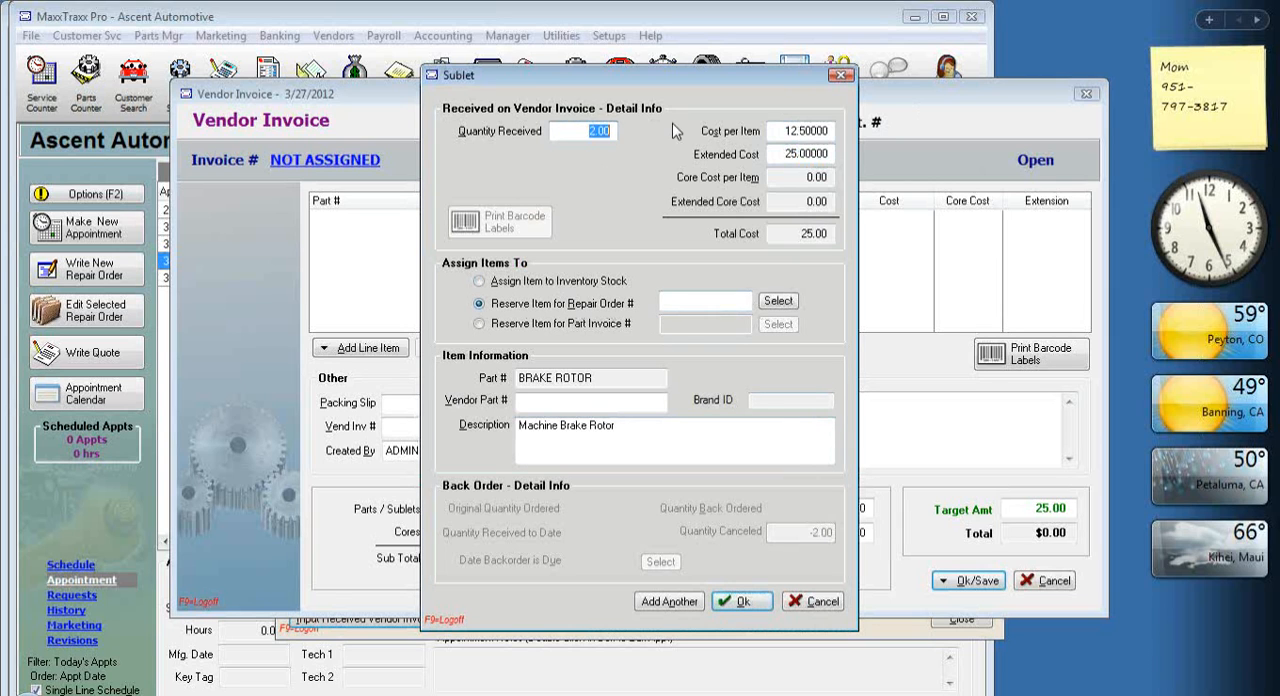
click(778, 301)
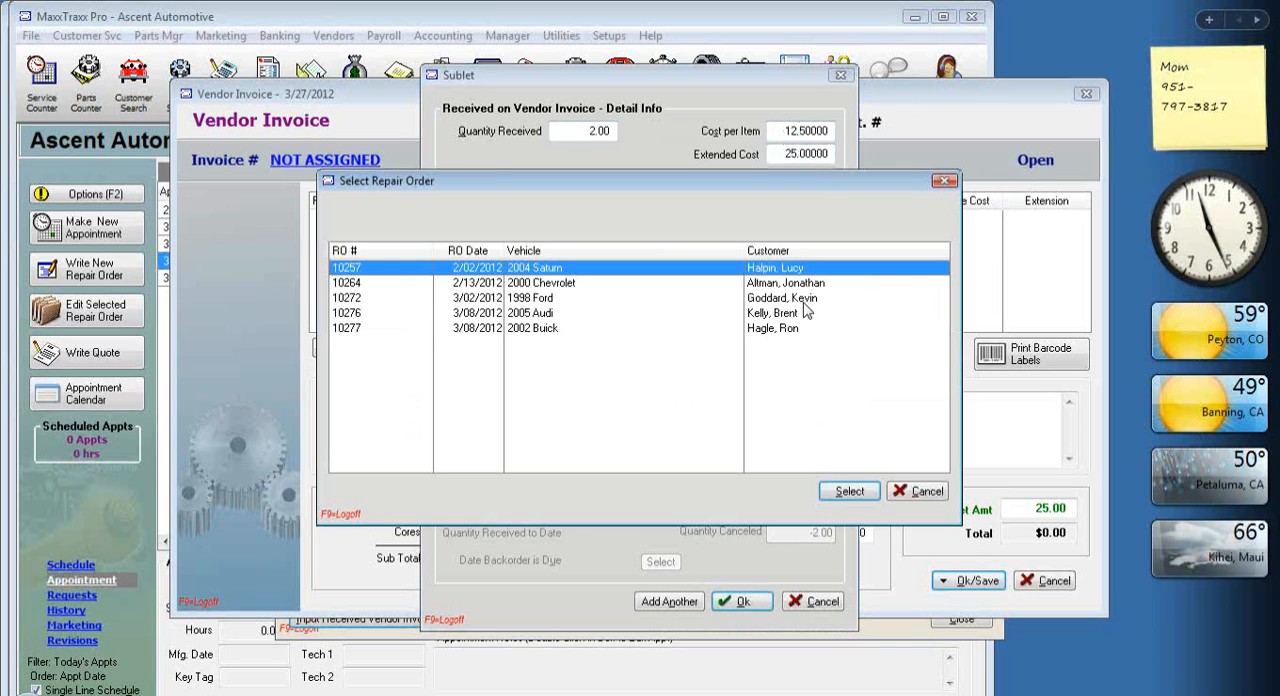
click(813, 303)
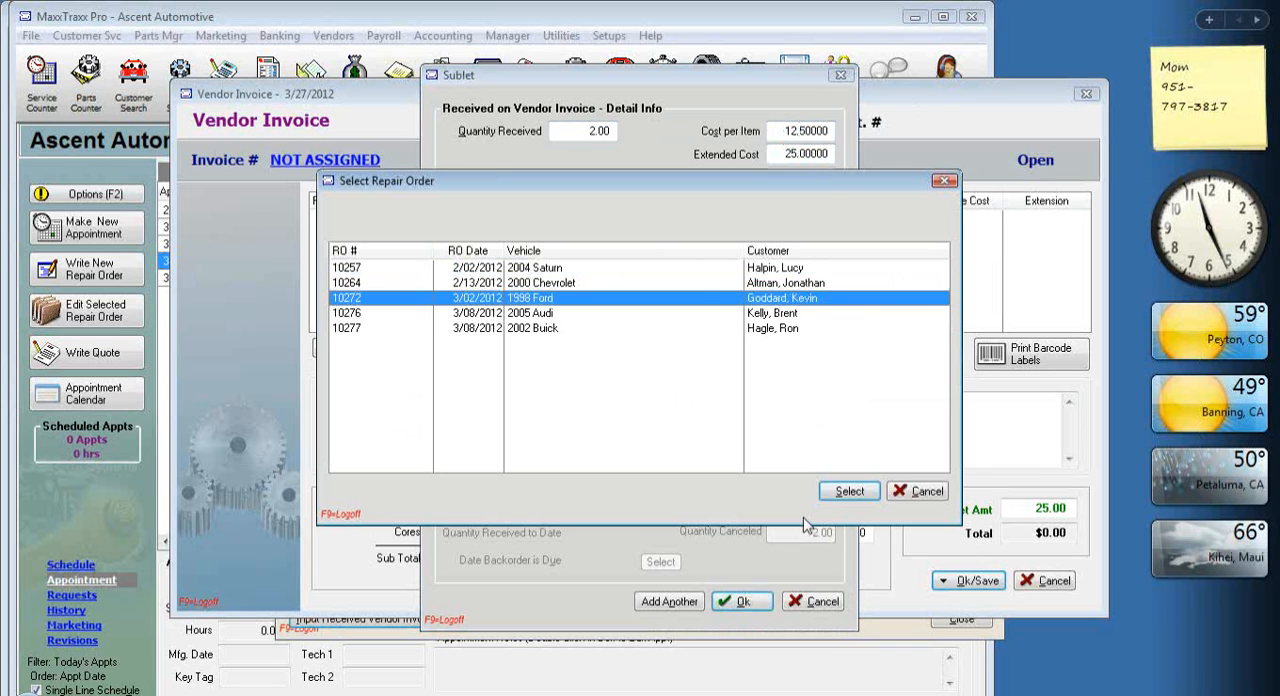
click(847, 492)
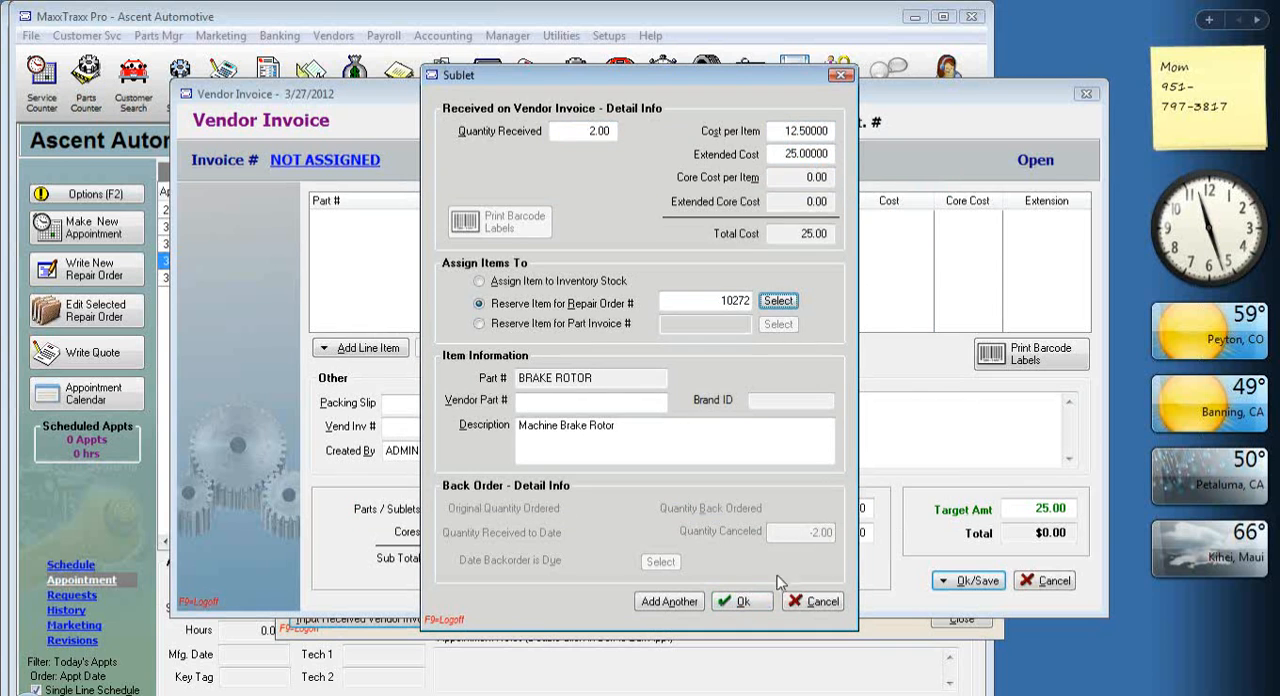
click(745, 601)
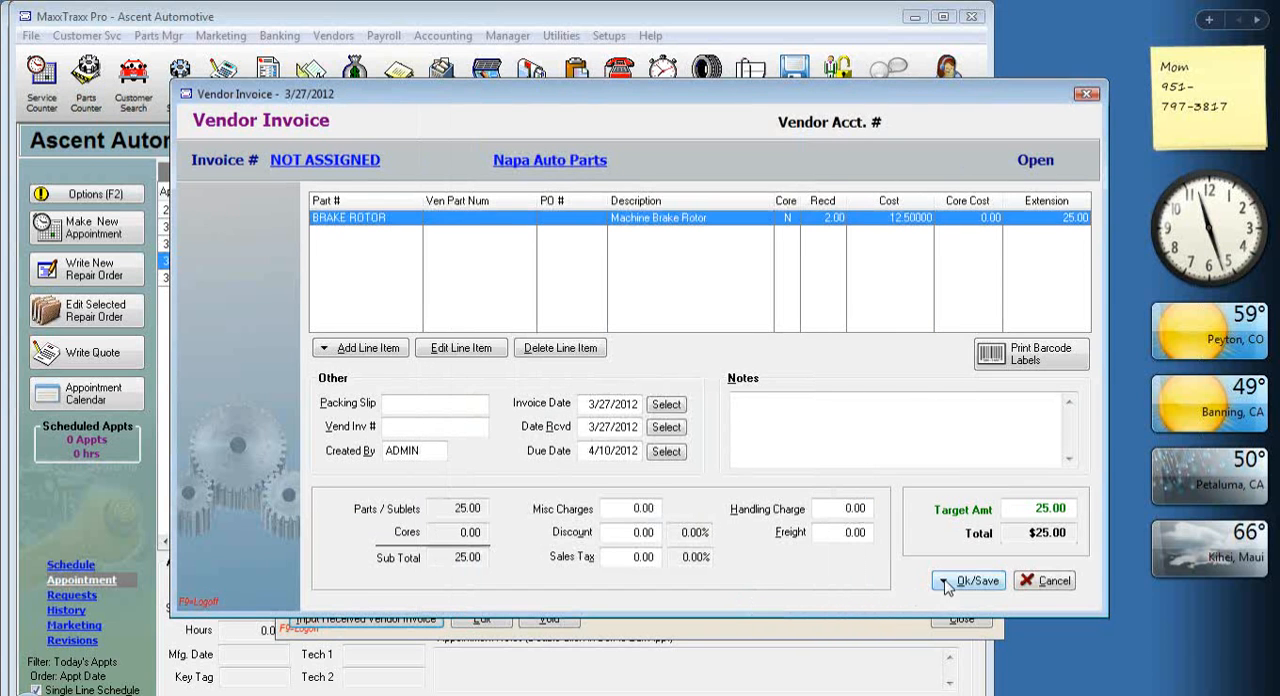
Save the Napa Auto Parts invoice with its vendor invoice number, dismiss the additional parts notice, and close the vendor invoice list.
click(945, 582)
click(985, 627)
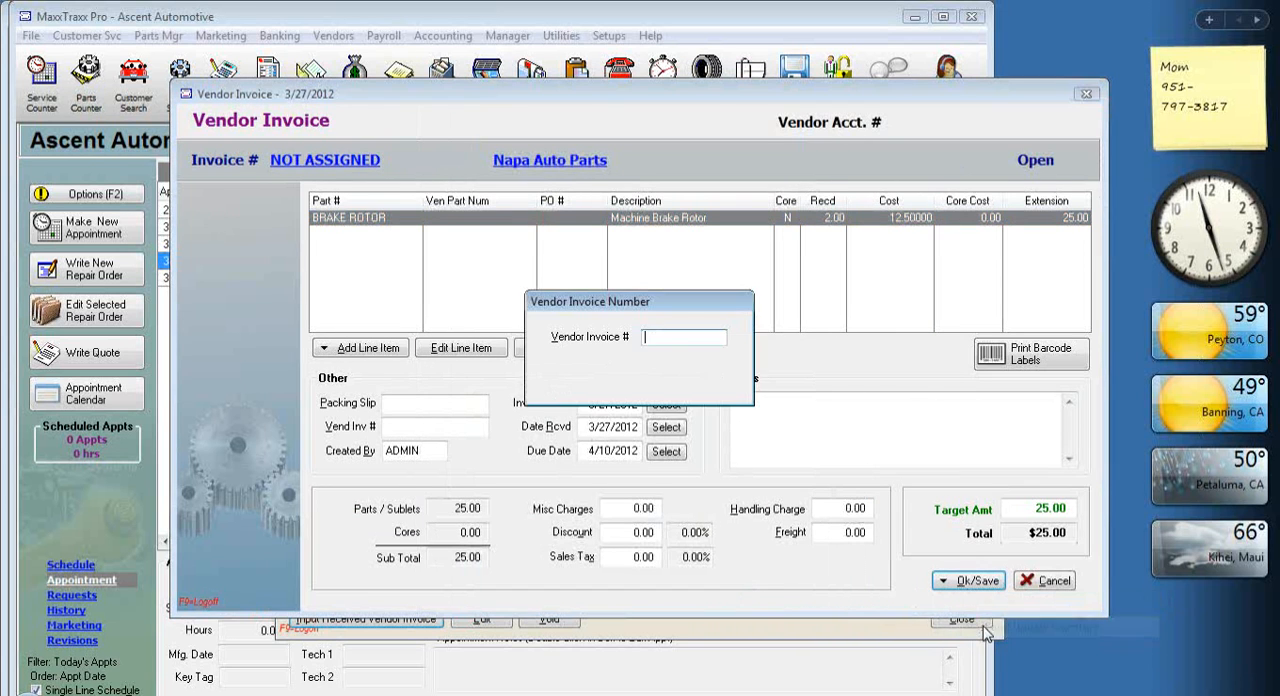
text(6651465156)
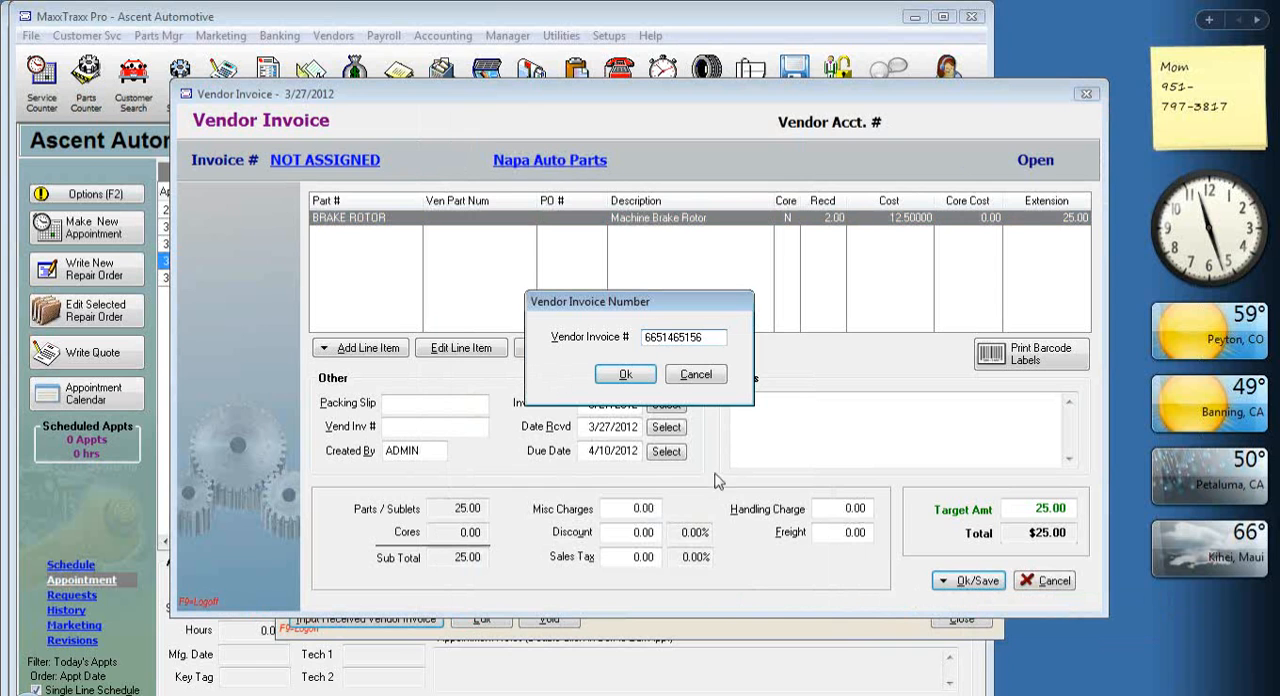
click(625, 374)
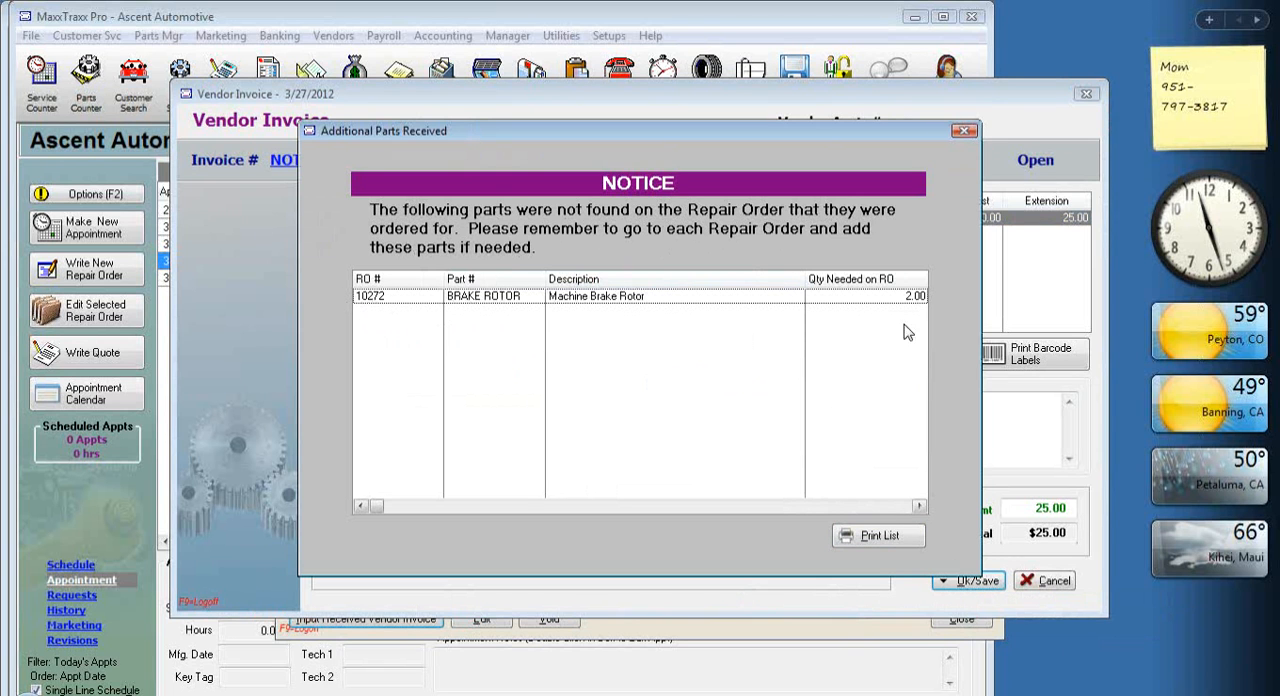
click(963, 131)
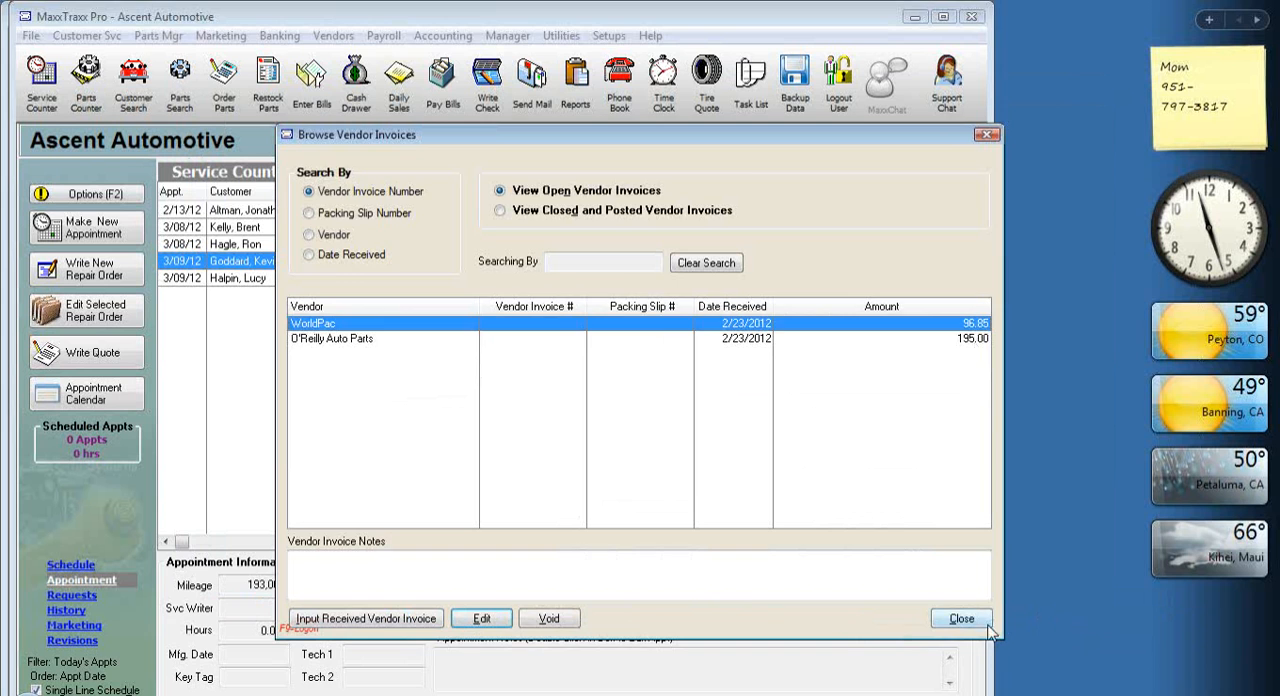
click(984, 626)
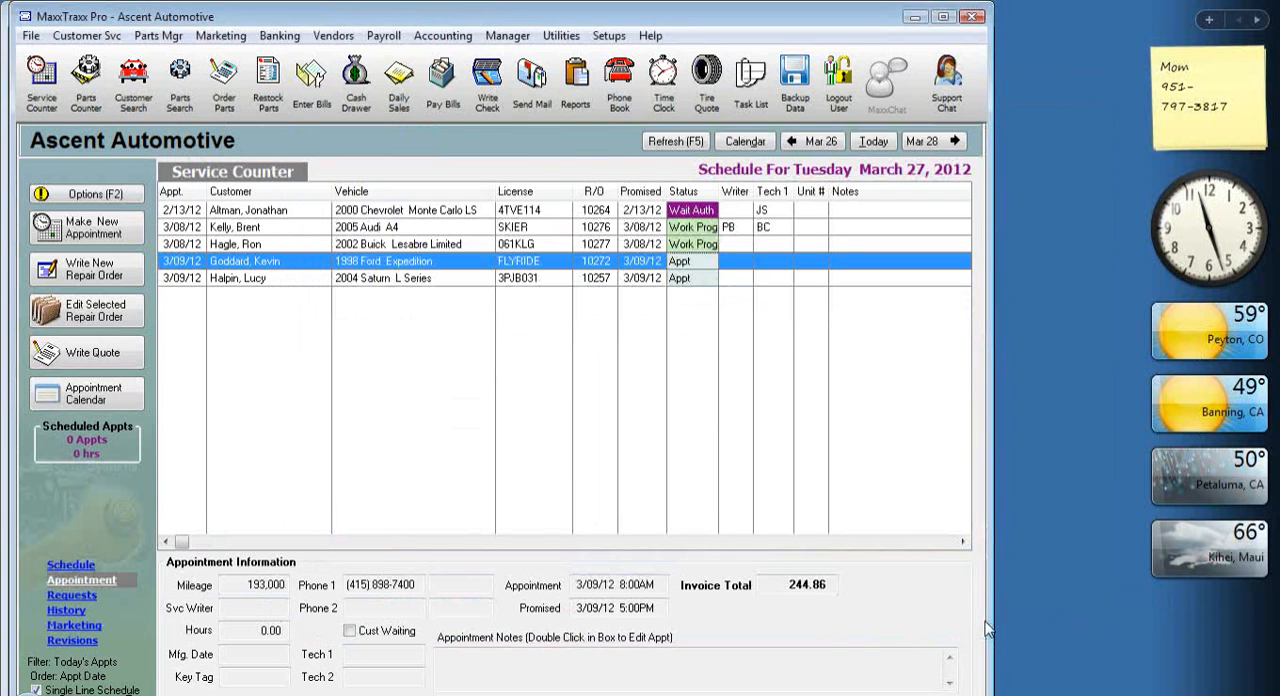
Reopen the 1998 Ford Expedition's repair order, dismissing the items-on-order warning.
double_click(520, 267)
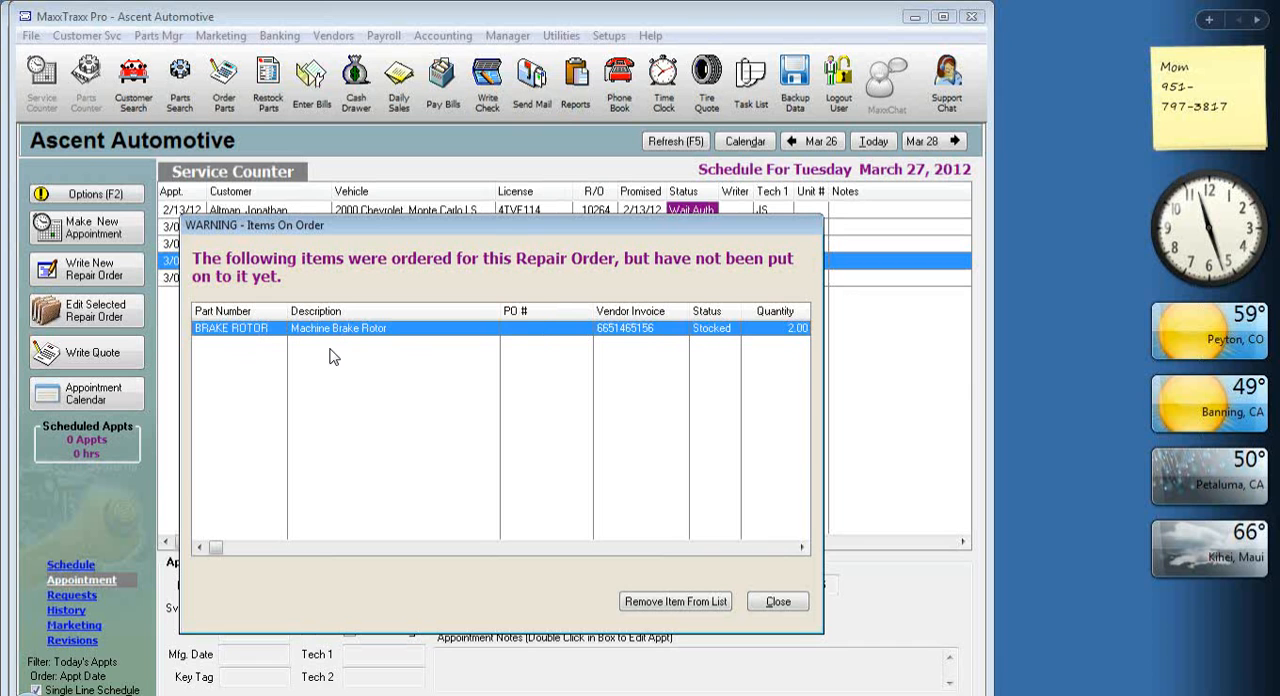
click(788, 608)
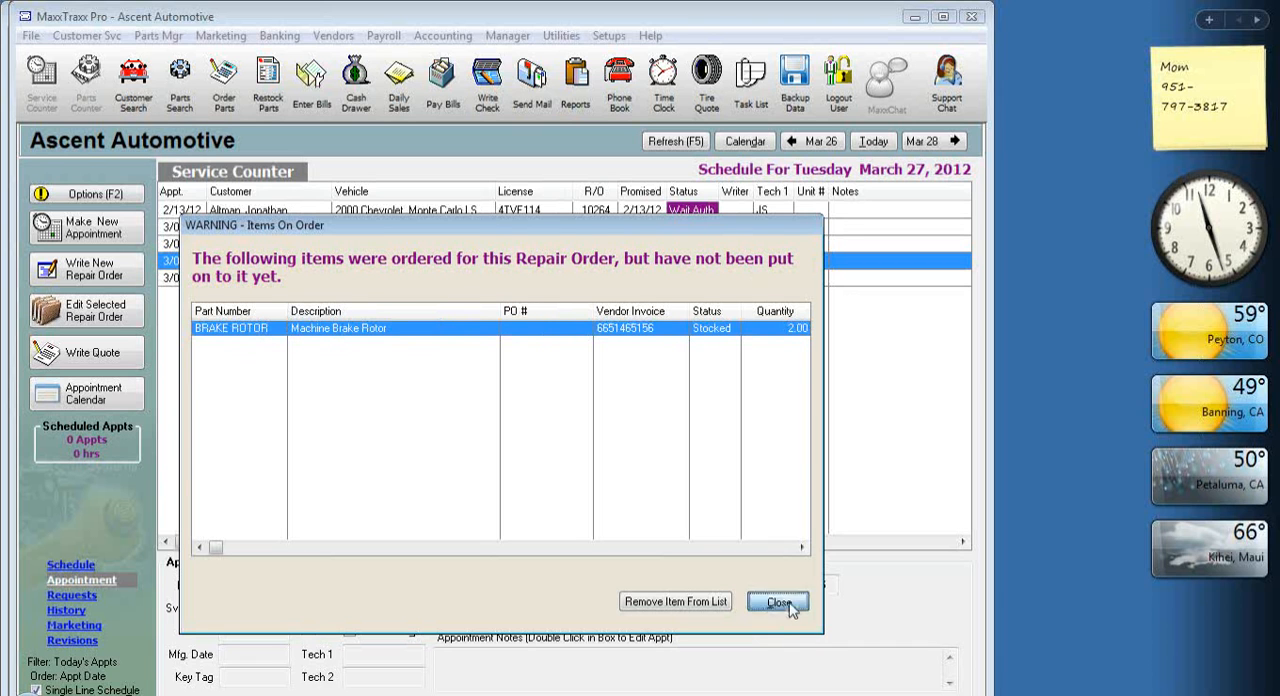
click(648, 492)
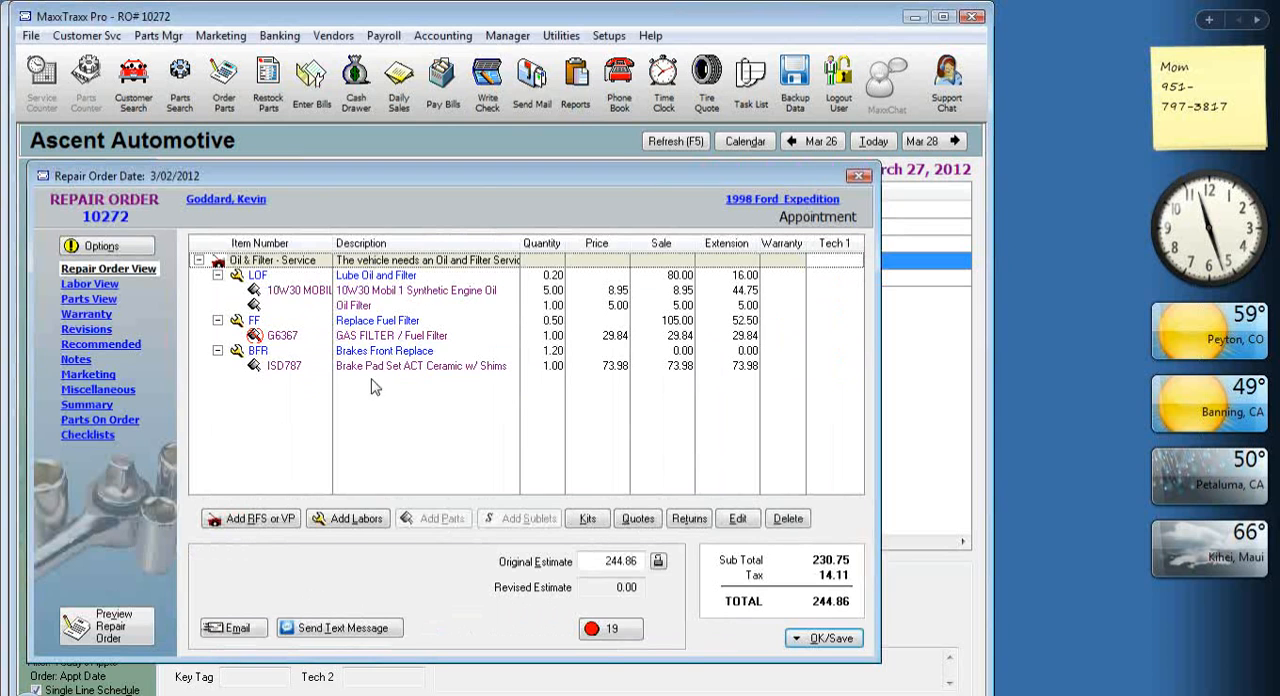
Check the repair order's parts on order for the received brake rotor sublet, and return to the repair order view.
click(418, 354)
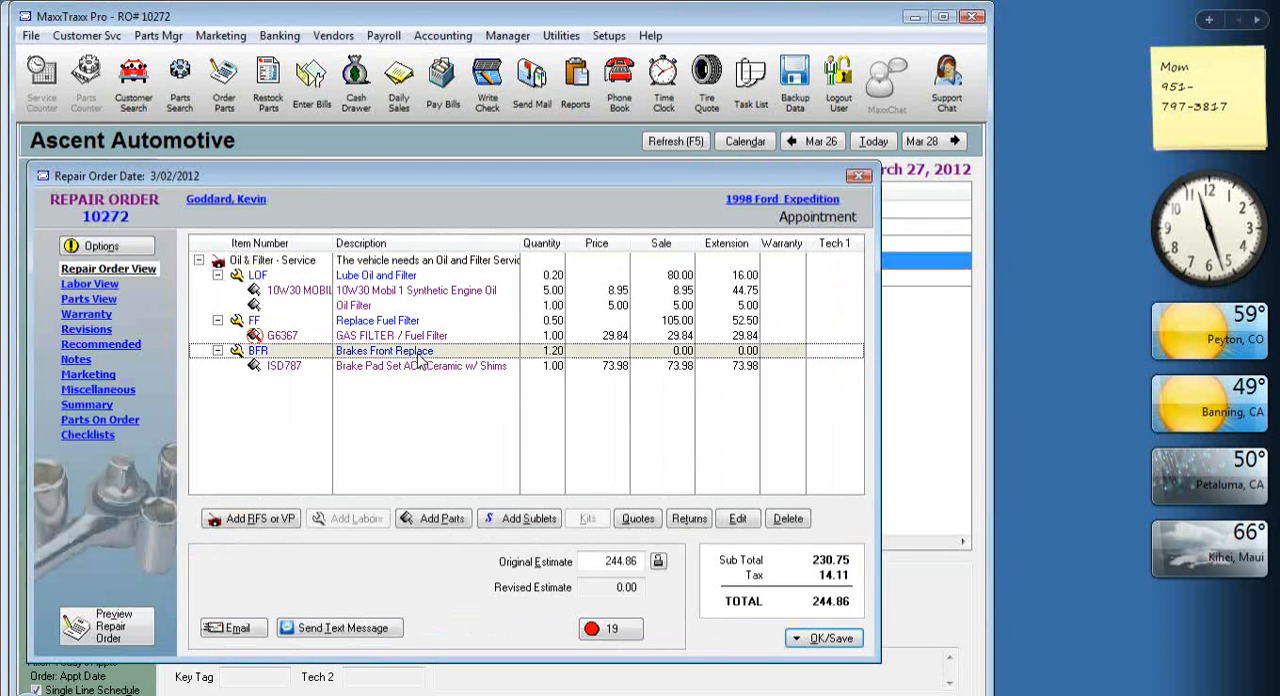
click(99, 421)
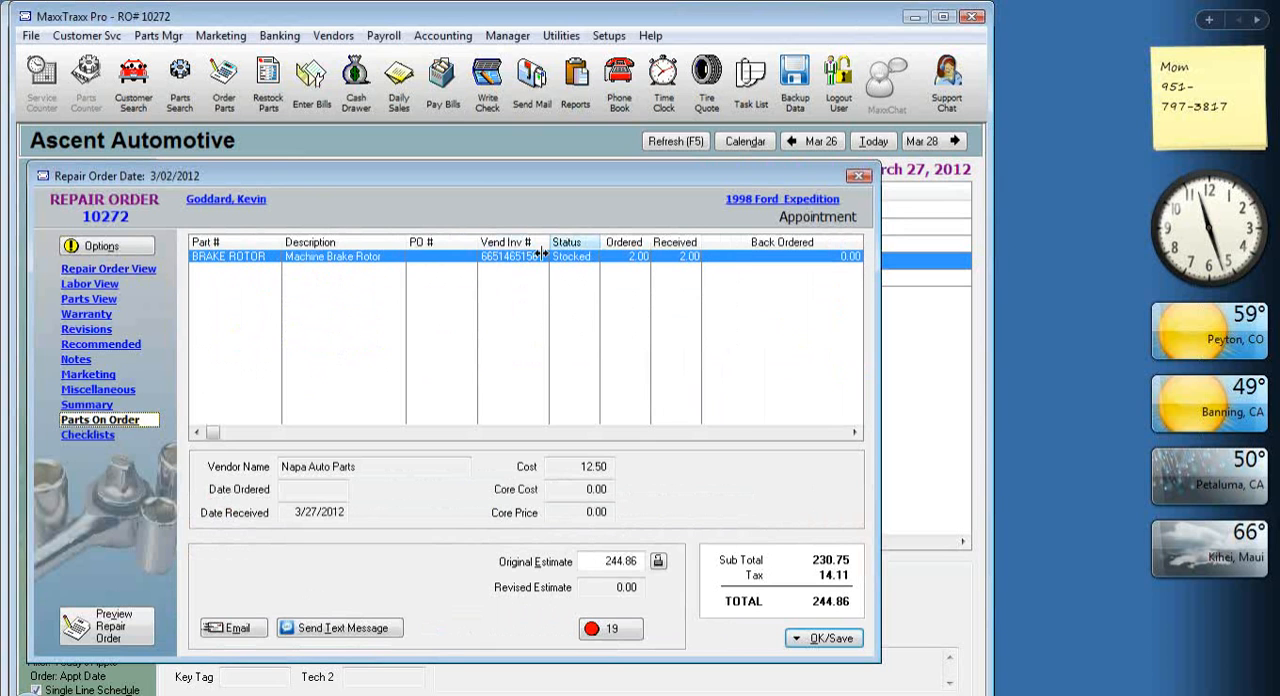
click(122, 268)
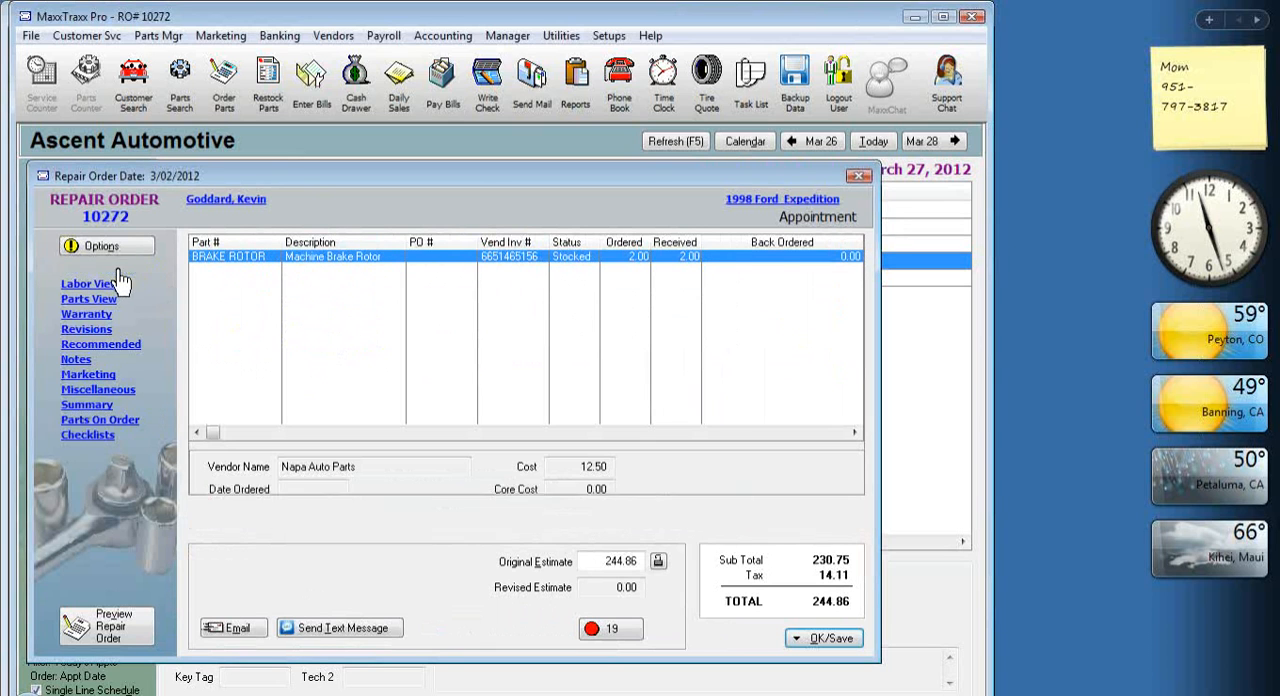
Tag the on-order Machine Brake Rotor sublet for addition under the Brakes Front Replace labor.
right_click(386, 358)
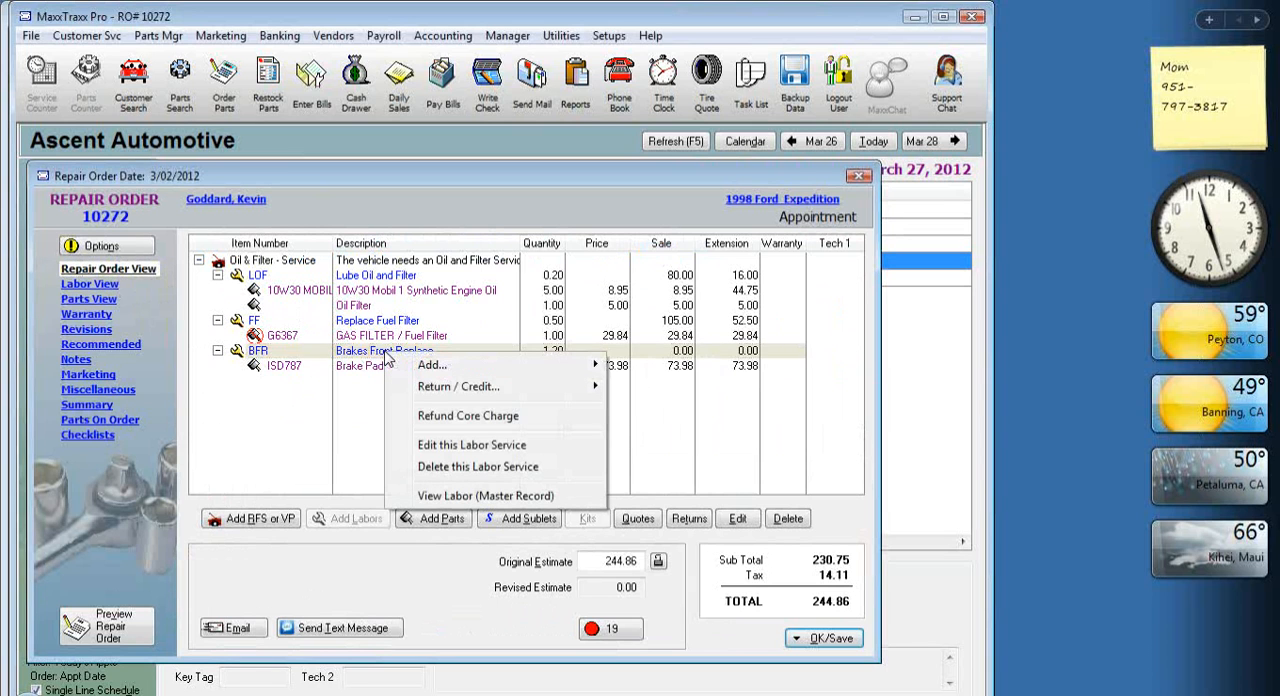
click(443, 367)
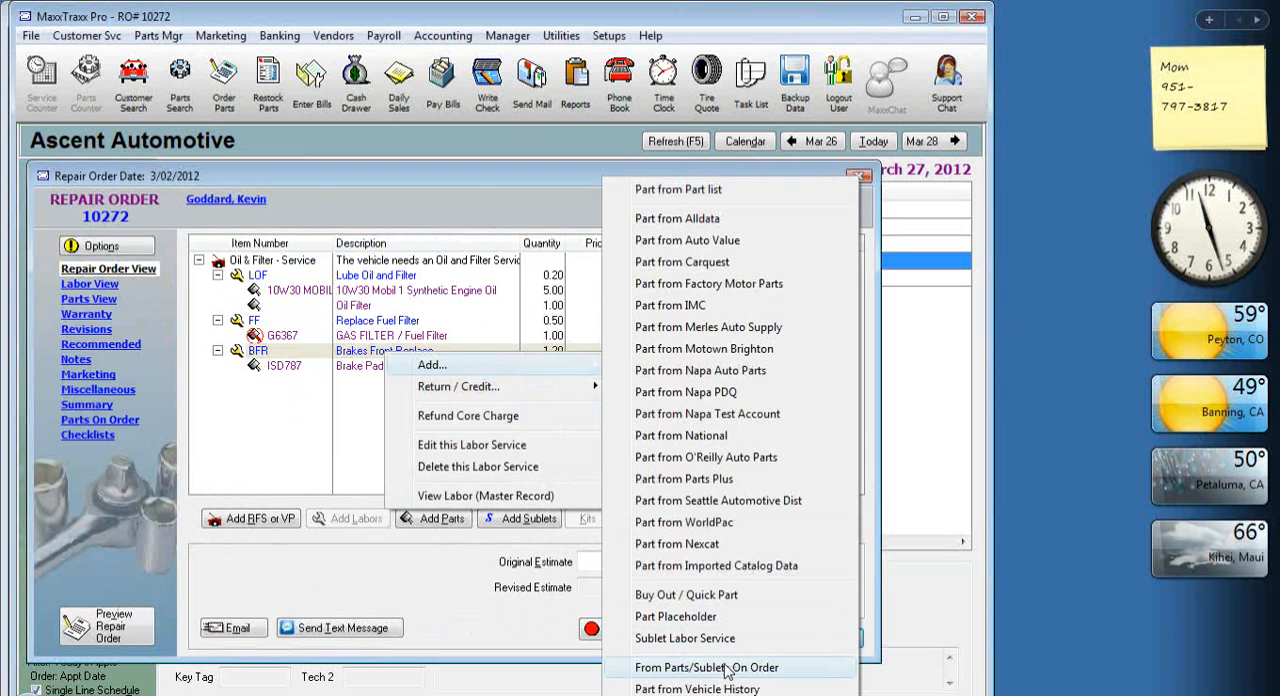
click(786, 675)
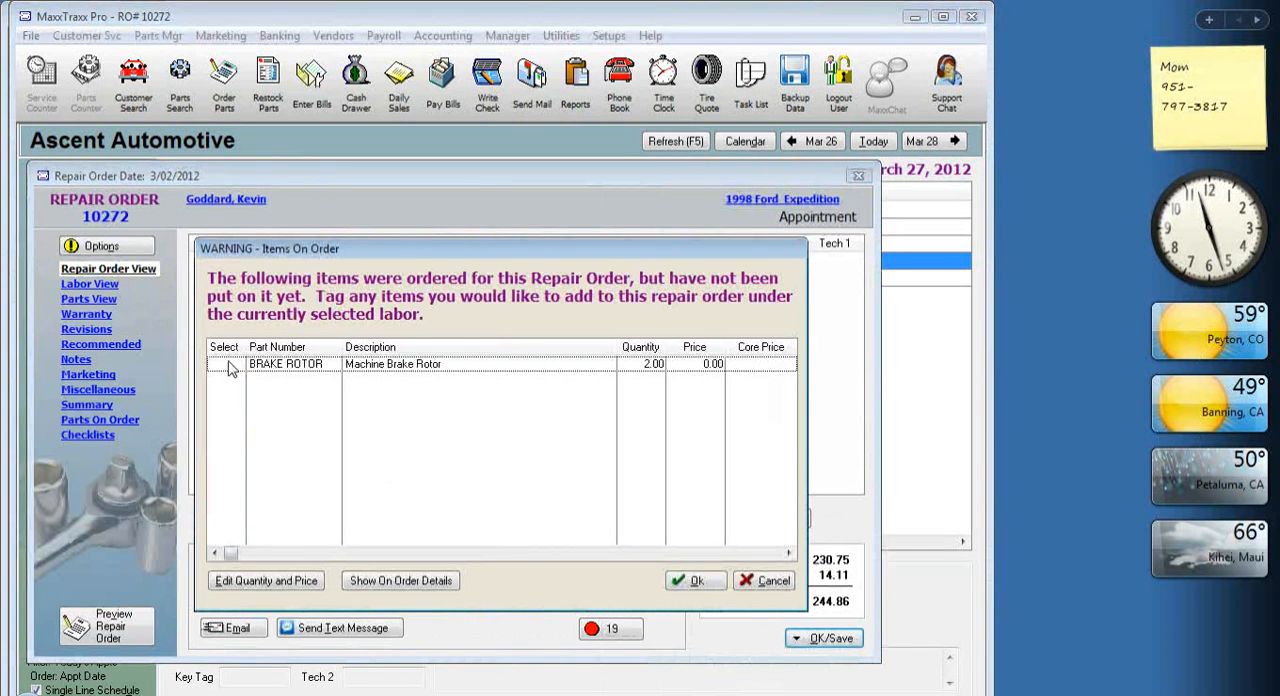
click(222, 368)
click(220, 366)
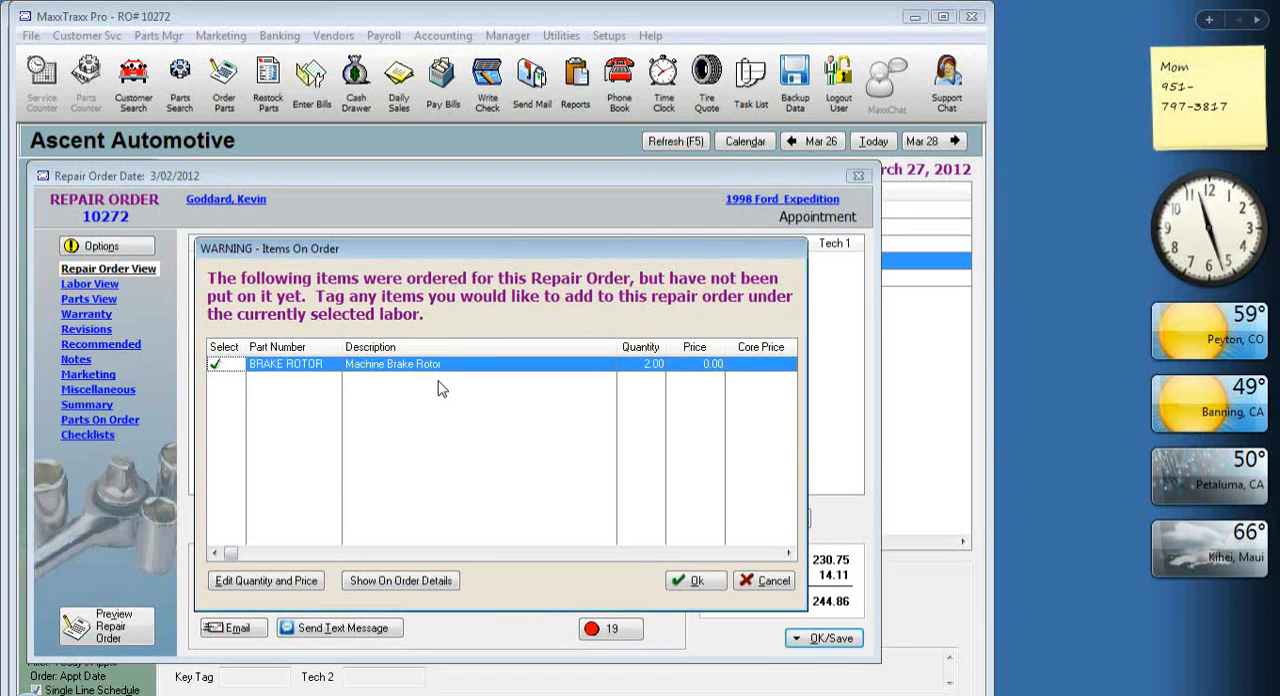
click(697, 584)
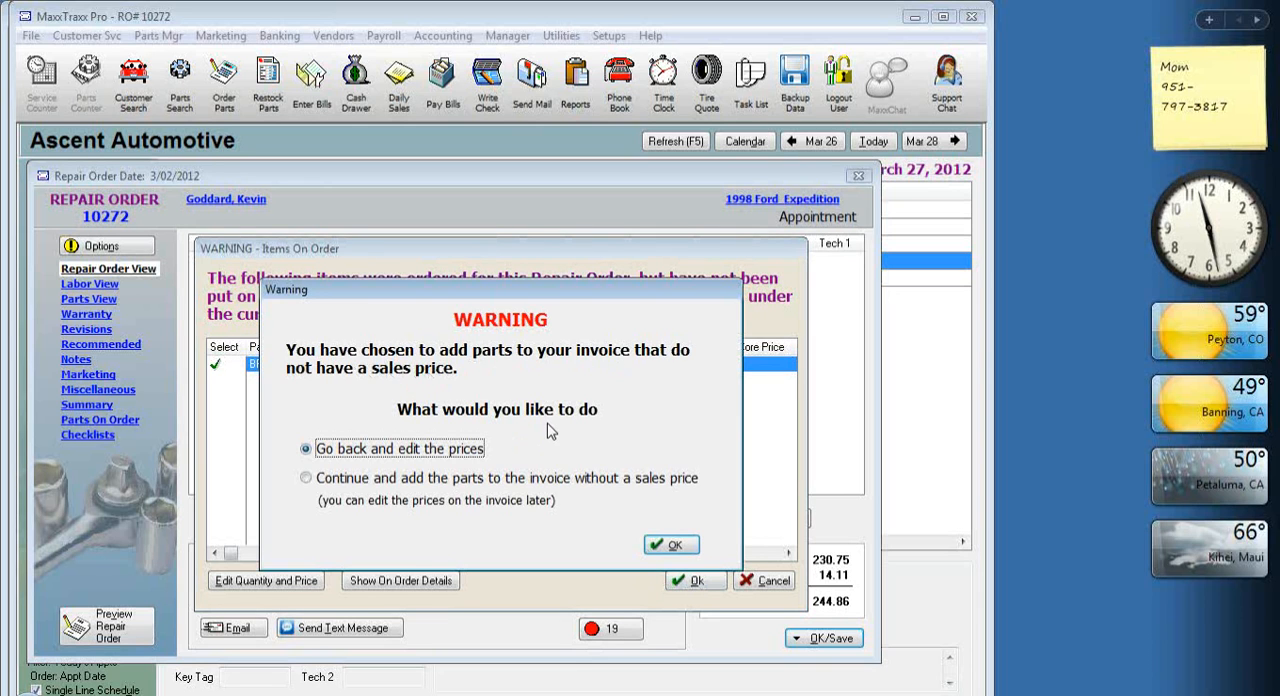
click(673, 545)
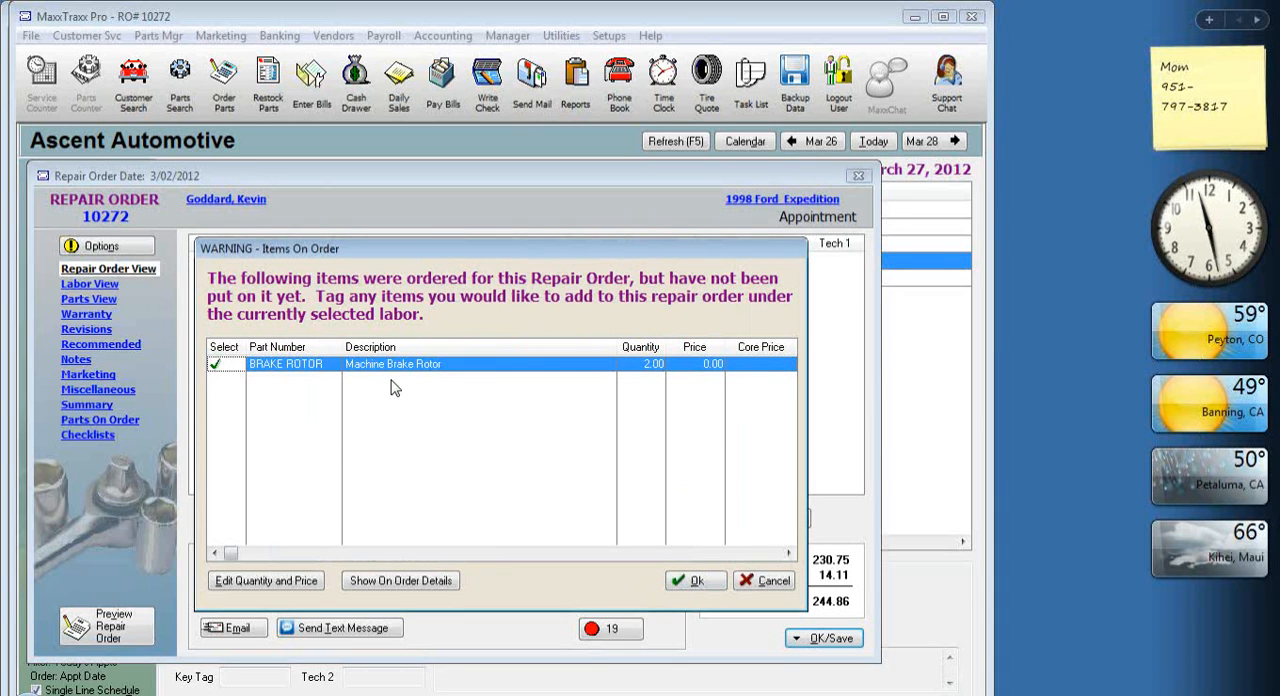
click(282, 582)
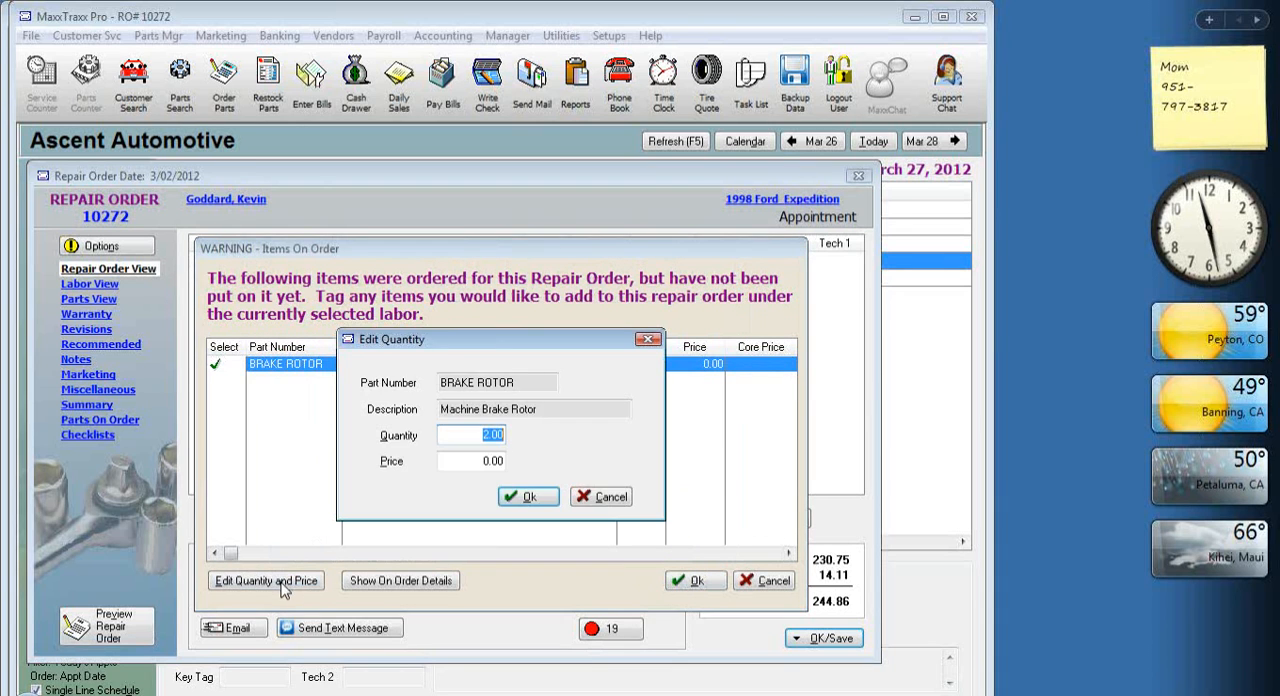
click(460, 461)
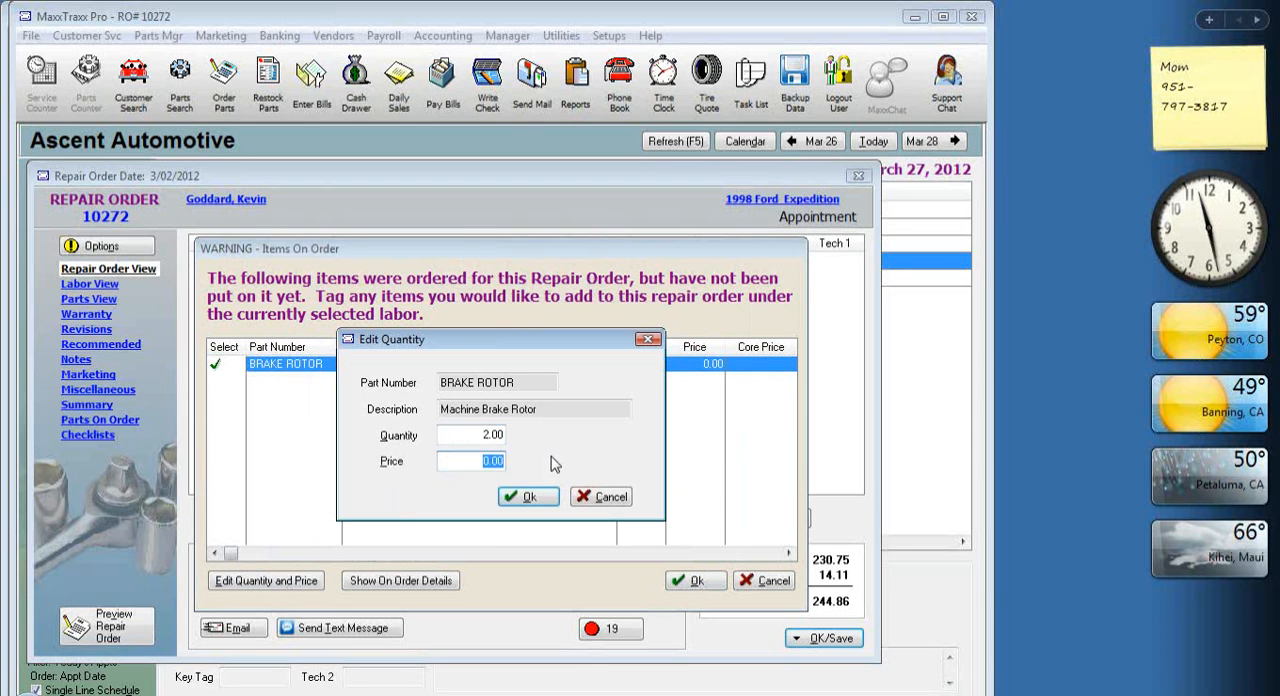
click(525, 497)
Add the tagged brake rotor sublet to the repair order, choosing to continue without a sales price.
click(695, 582)
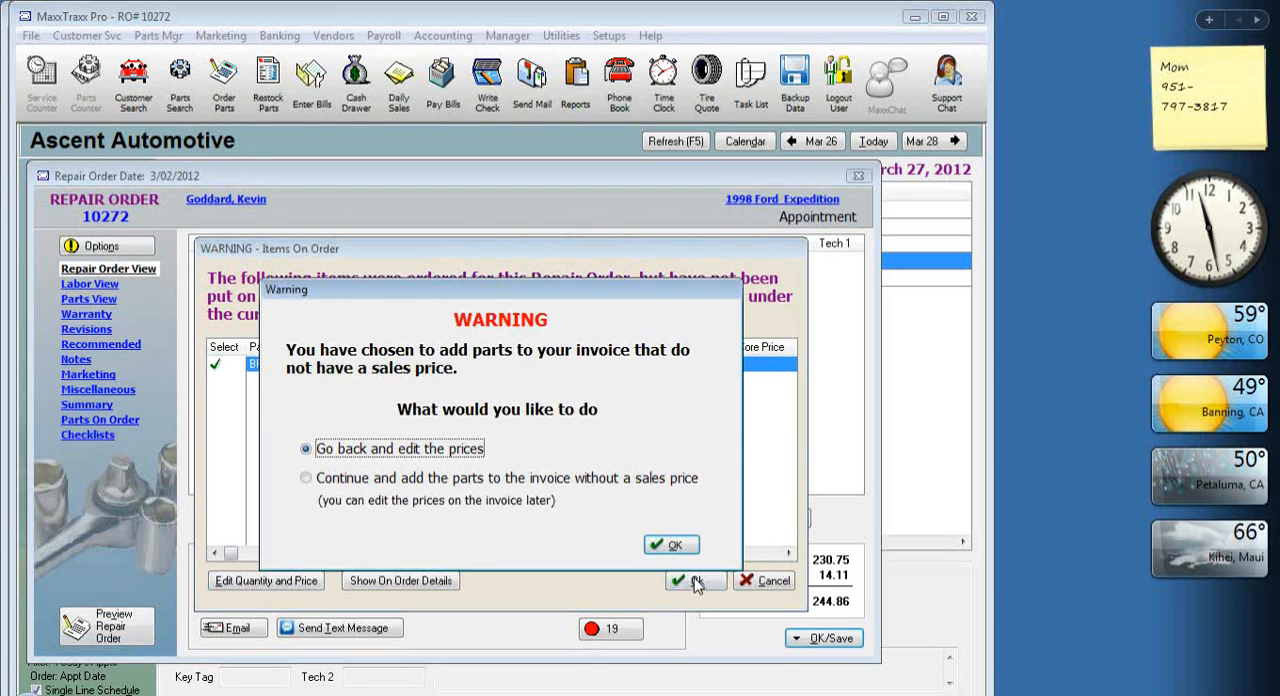
click(390, 480)
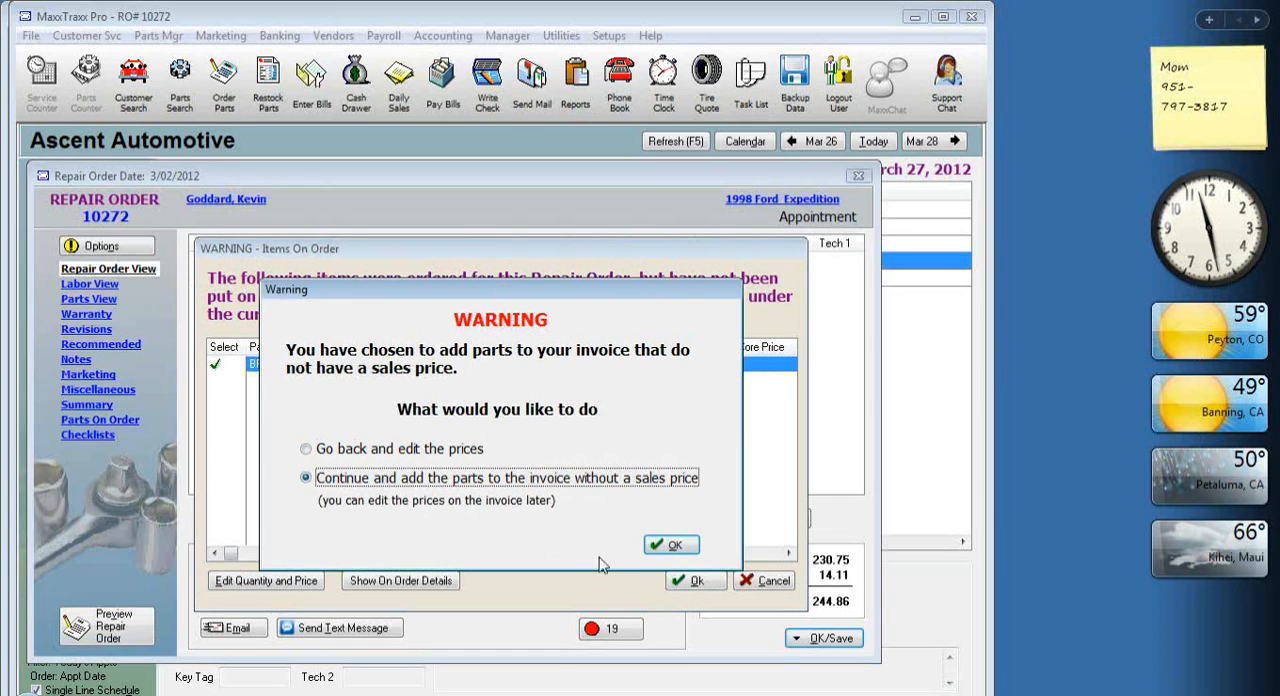
click(670, 545)
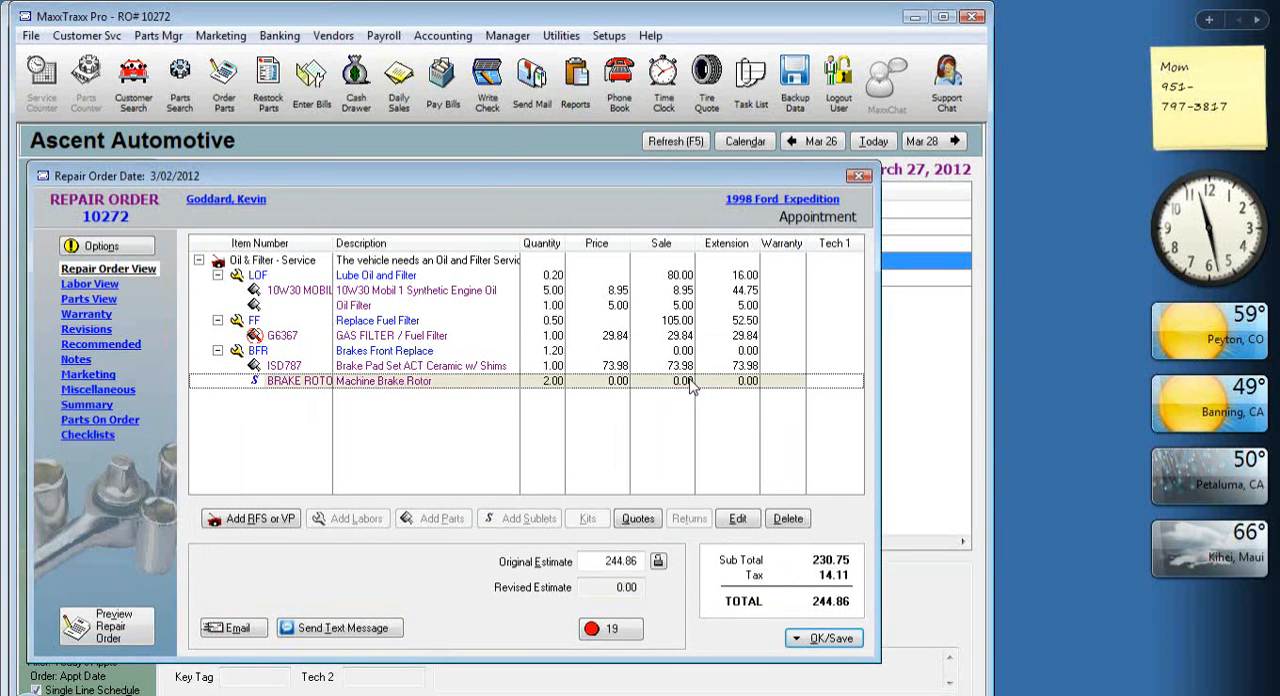
Set the Machine Brake Rotor sublet's starting price to 18.00 and confirm its sales details.
double_click(448, 382)
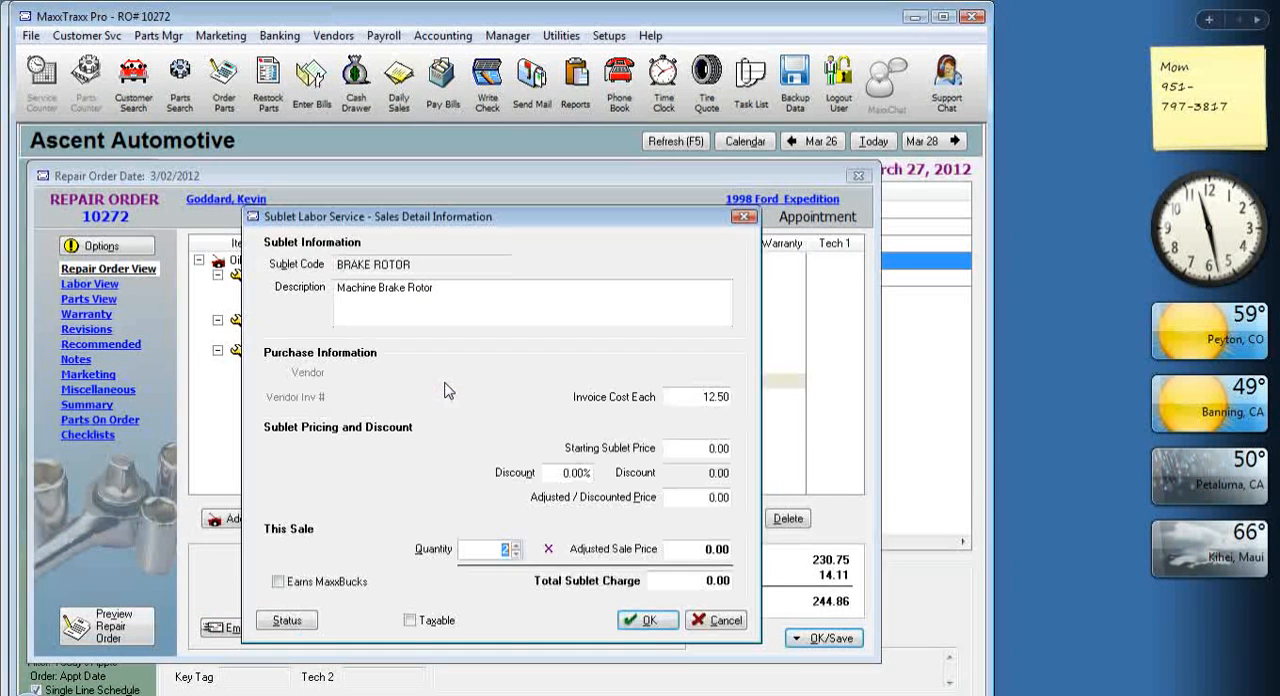
click(697, 392)
click(706, 449)
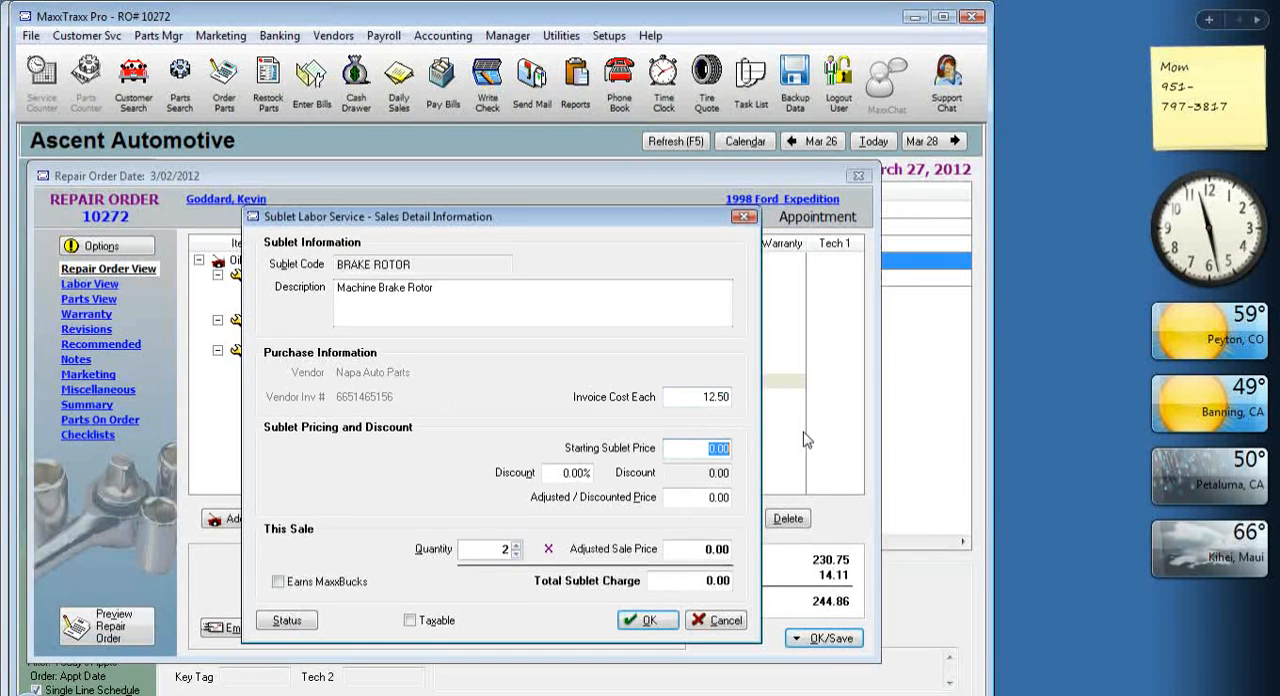
text(18)
key(Tab)
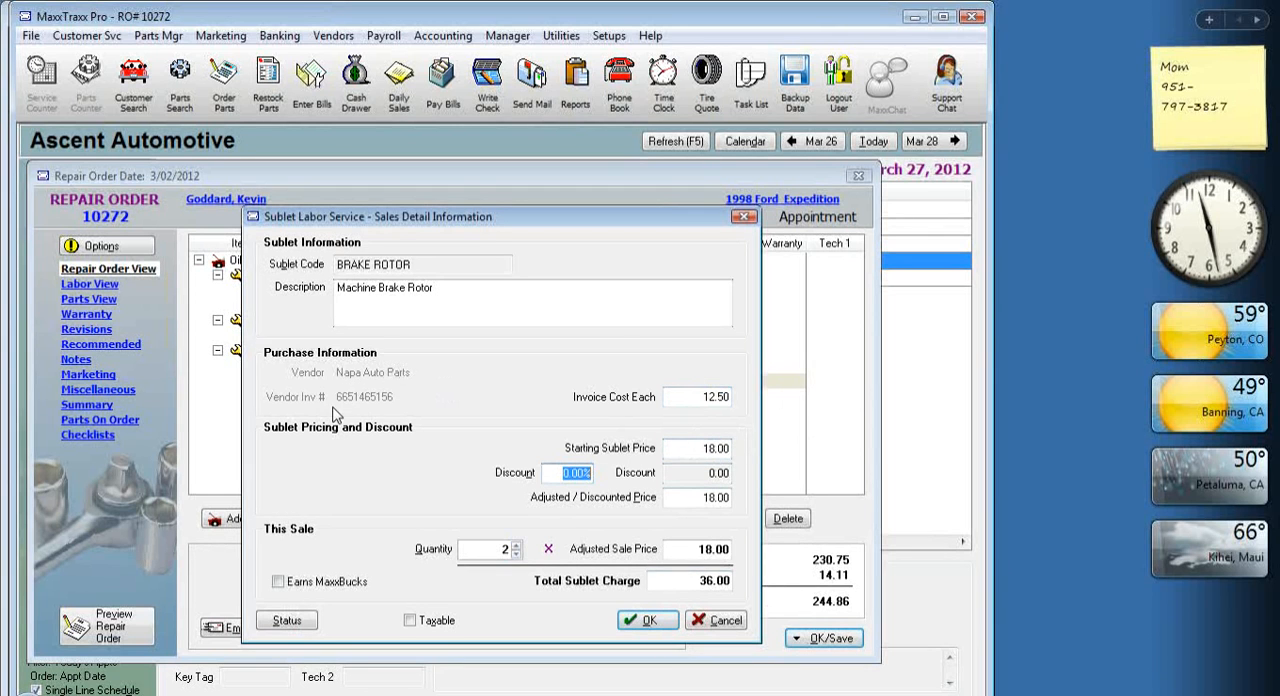
click(668, 634)
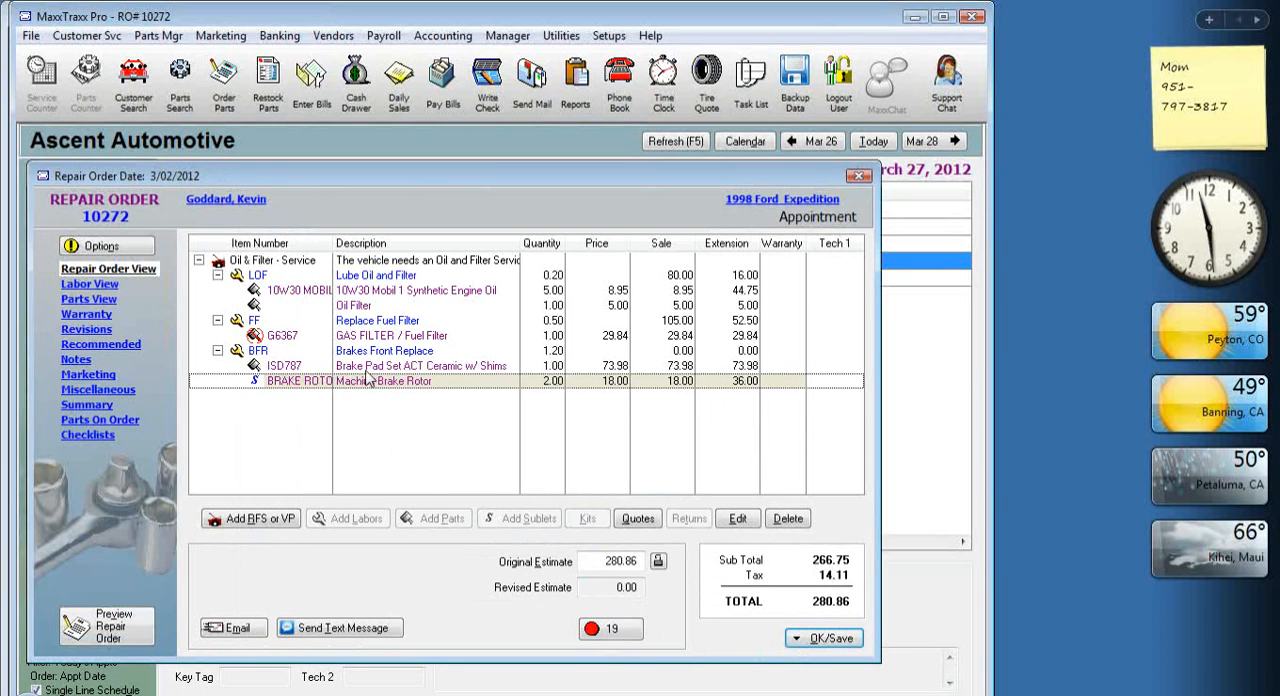
Add the Machine Brake Drum sublet with quantity 2 under the Brakes Front Replace labor, continuing without a cost.
click(395, 367)
click(408, 352)
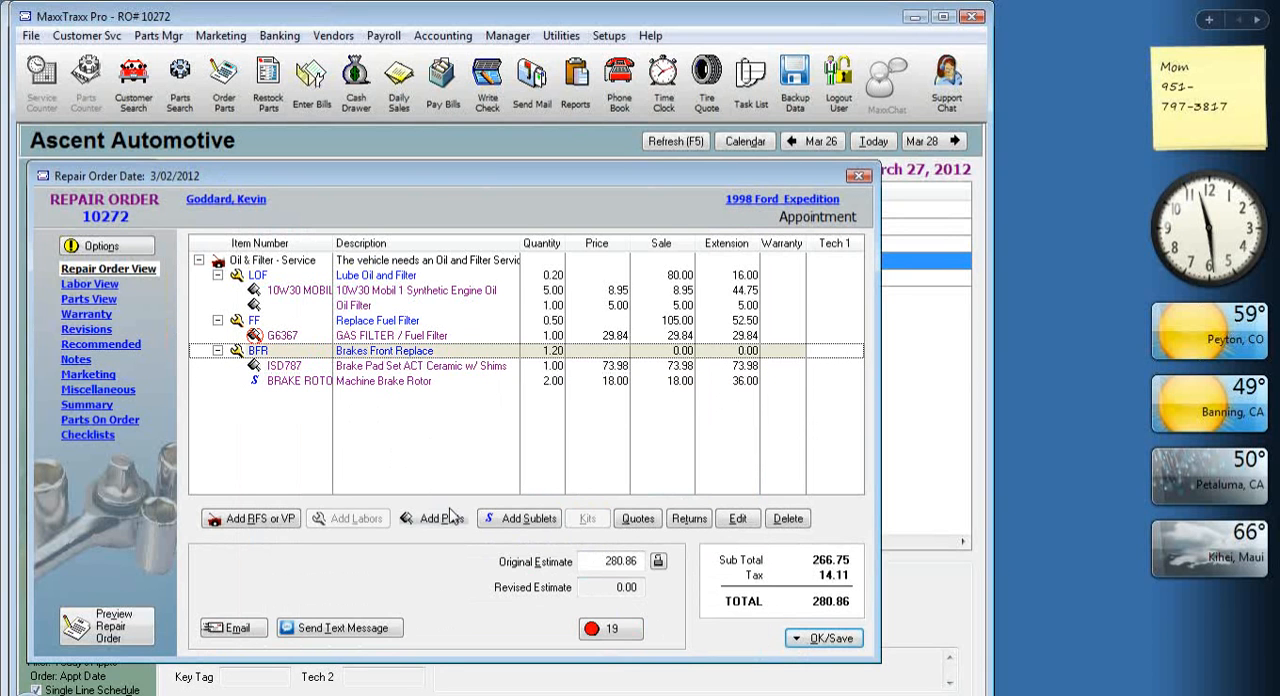
click(522, 518)
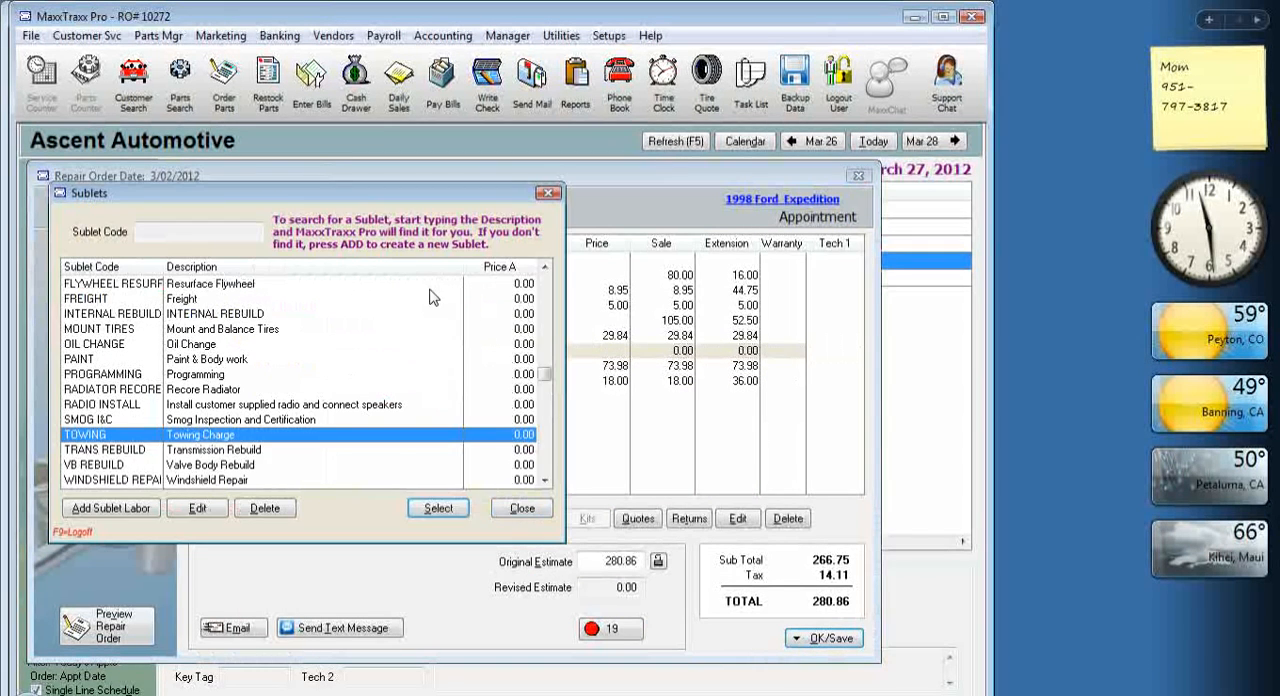
click(545, 283)
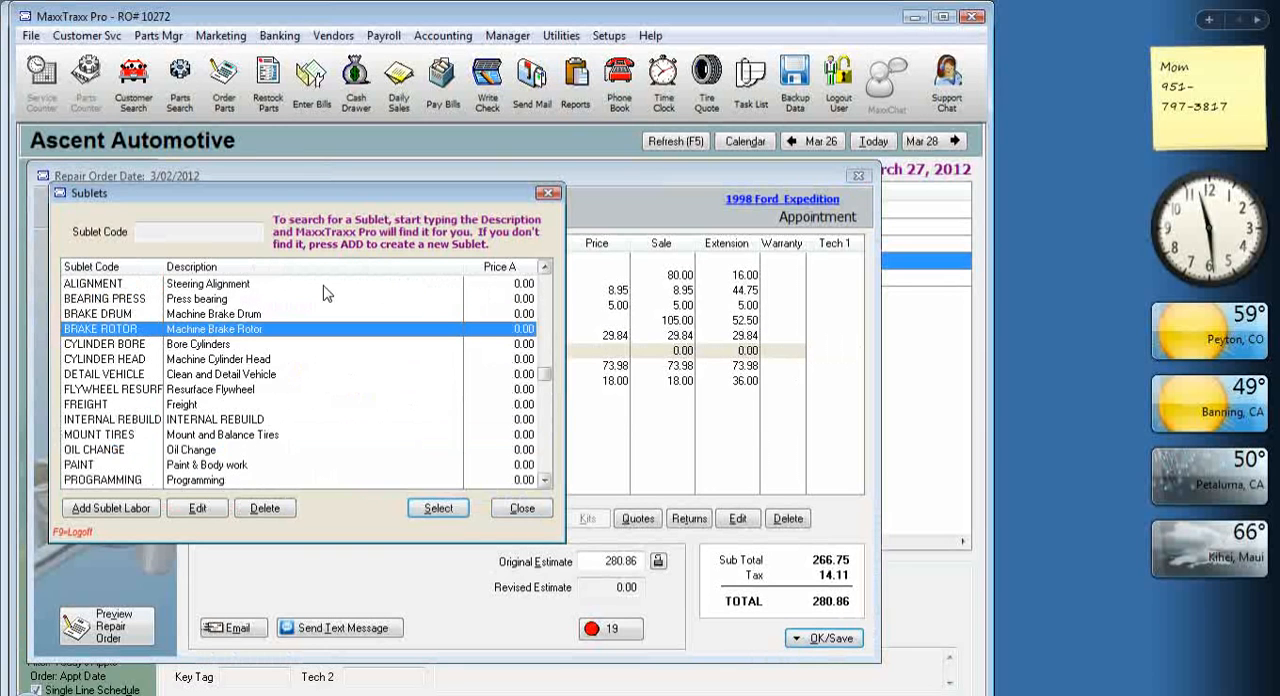
double_click(218, 315)
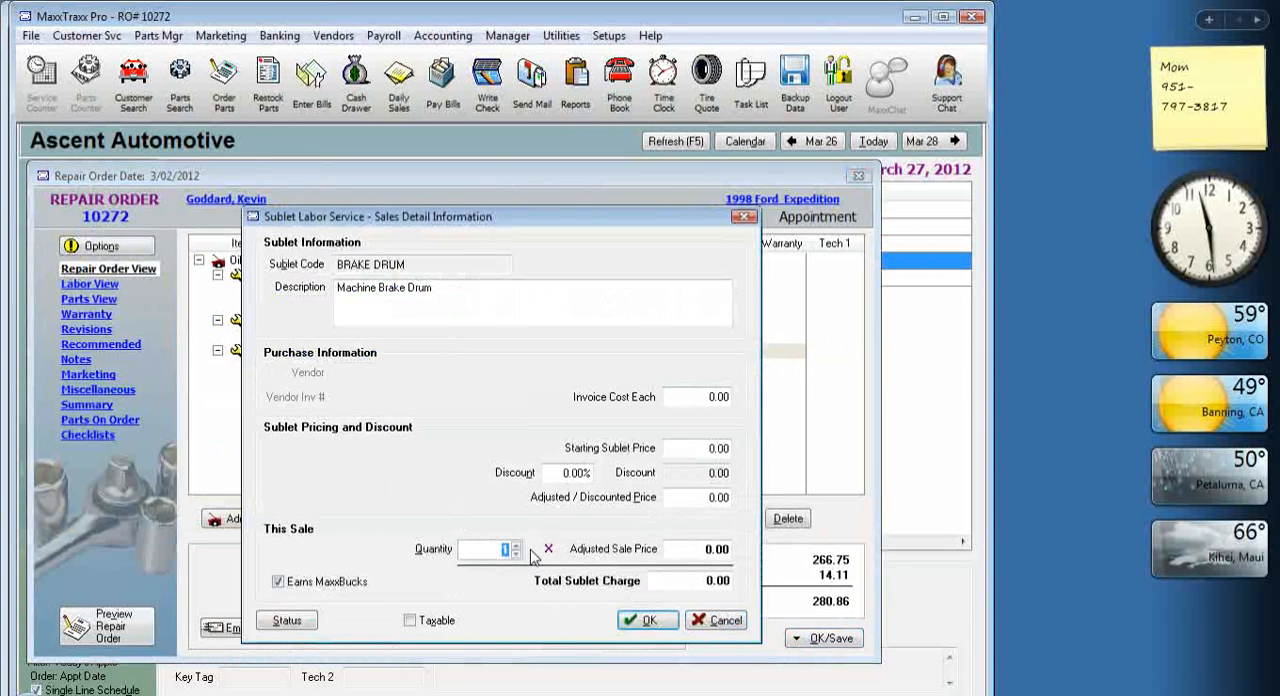
text(2)
key(Tab)
click(643, 620)
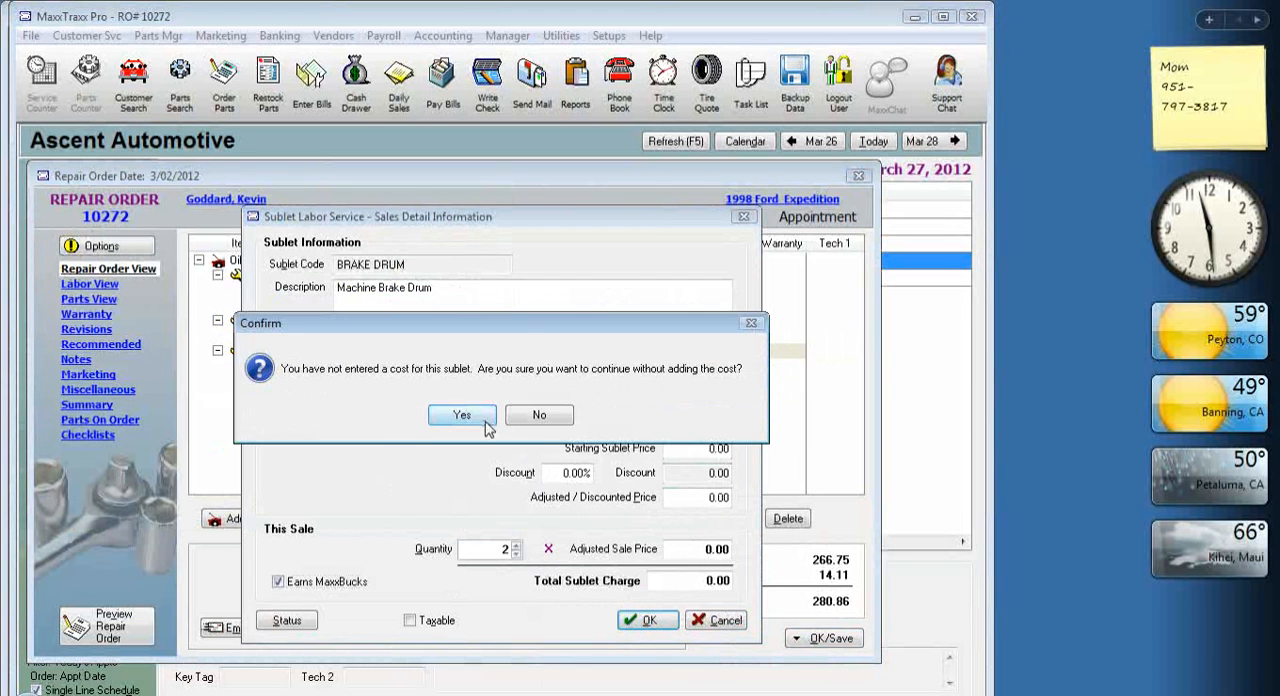
click(462, 415)
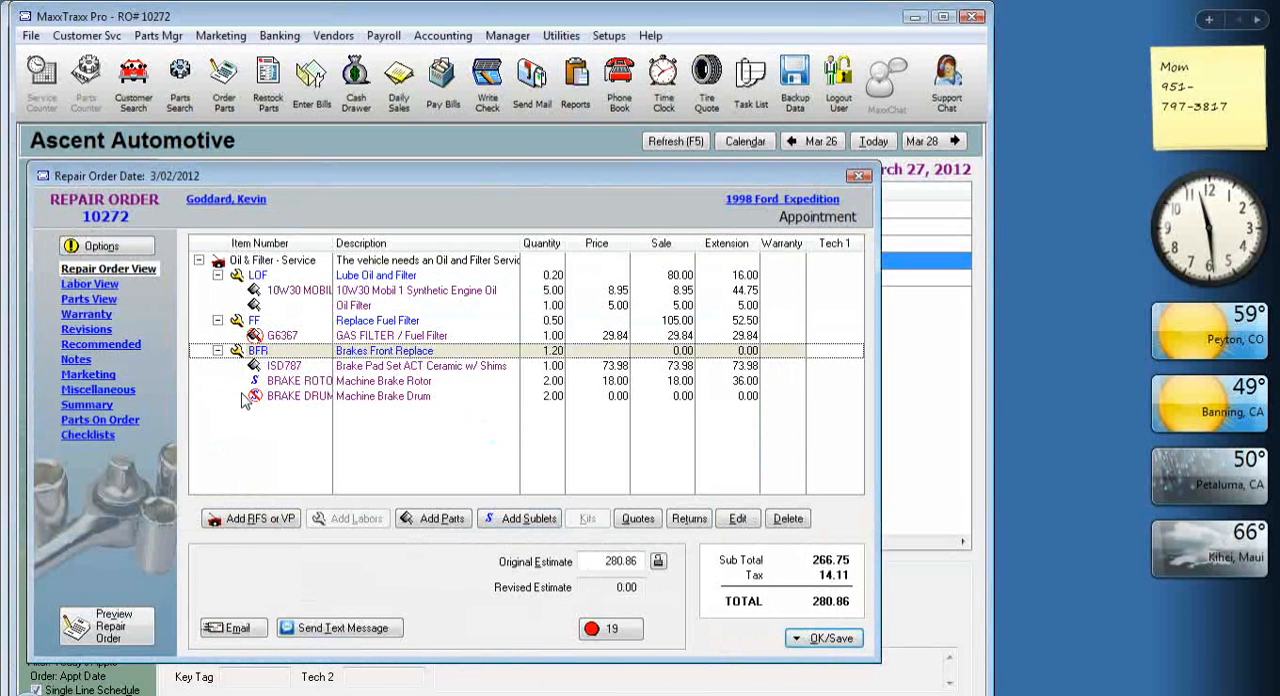
Save the repair order and create a new Napa Auto Parts order for the tagged Machine Brake Drum sublet.
click(826, 638)
click(851, 466)
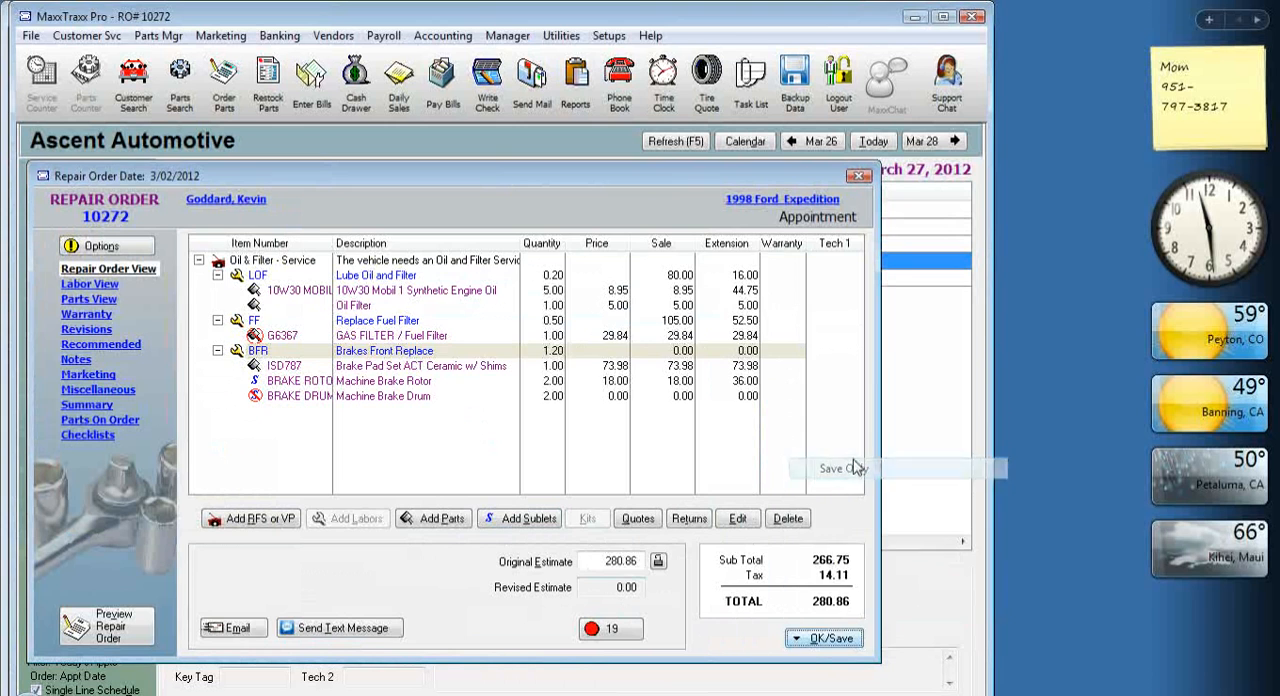
click(184, 366)
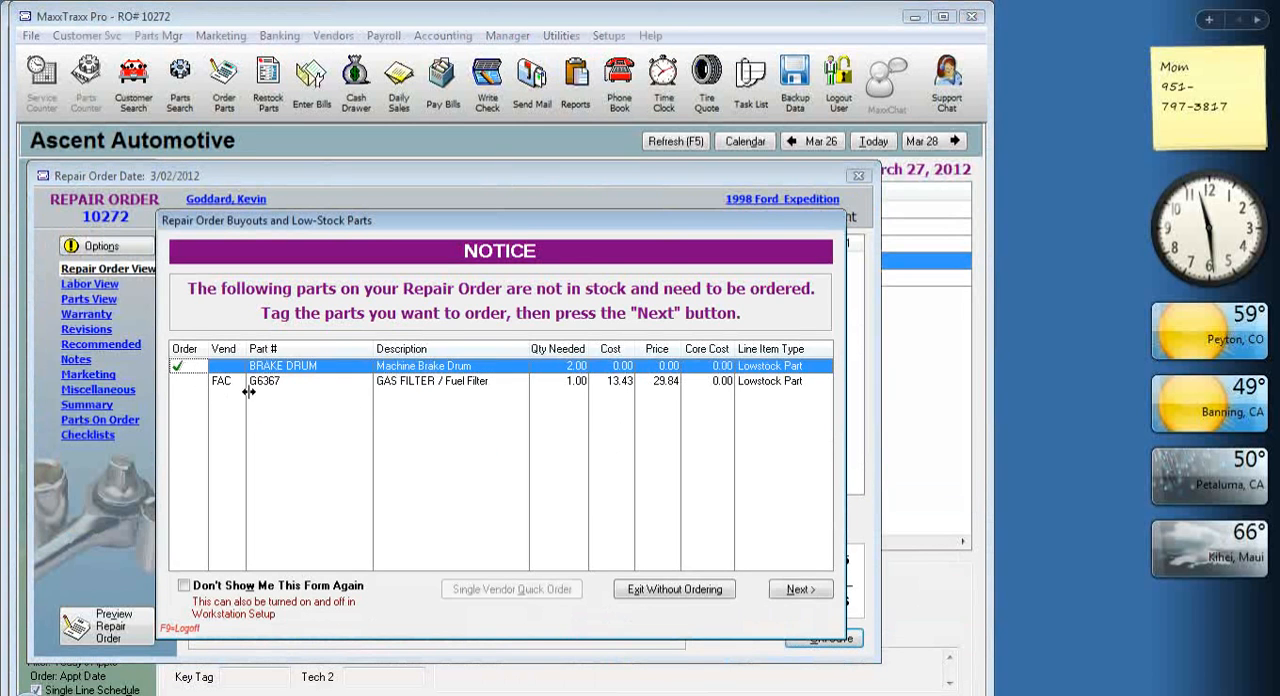
click(800, 592)
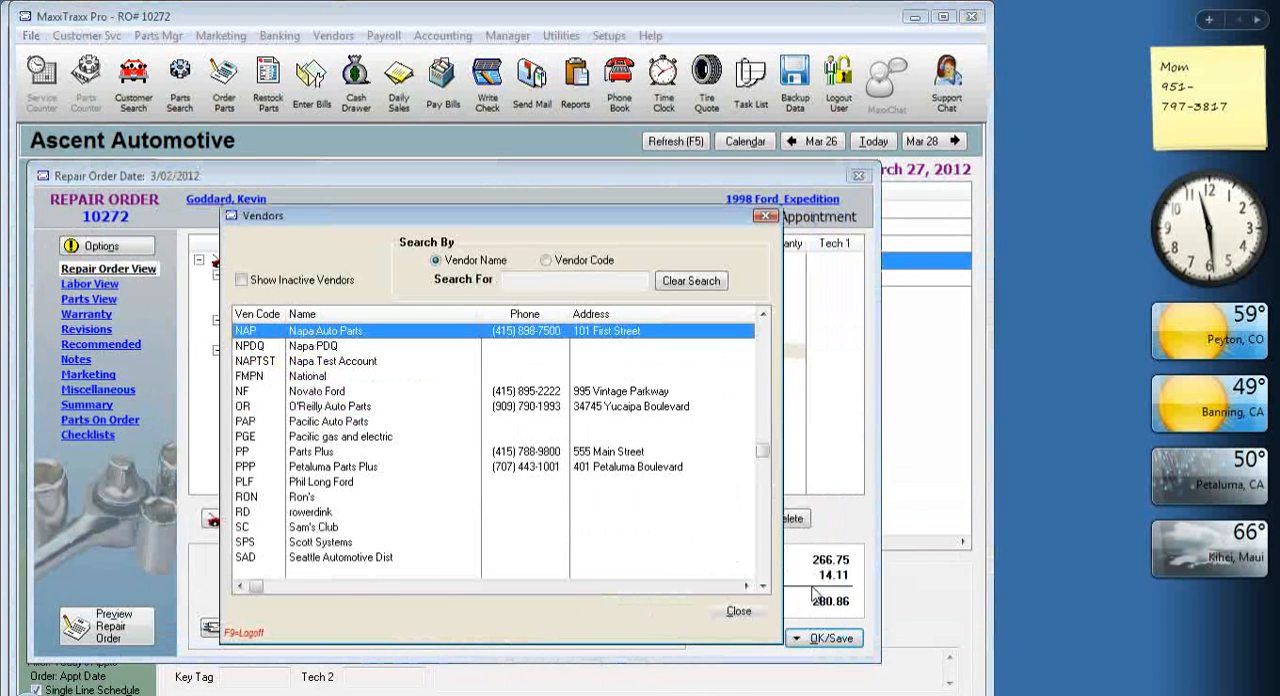
double_click(376, 334)
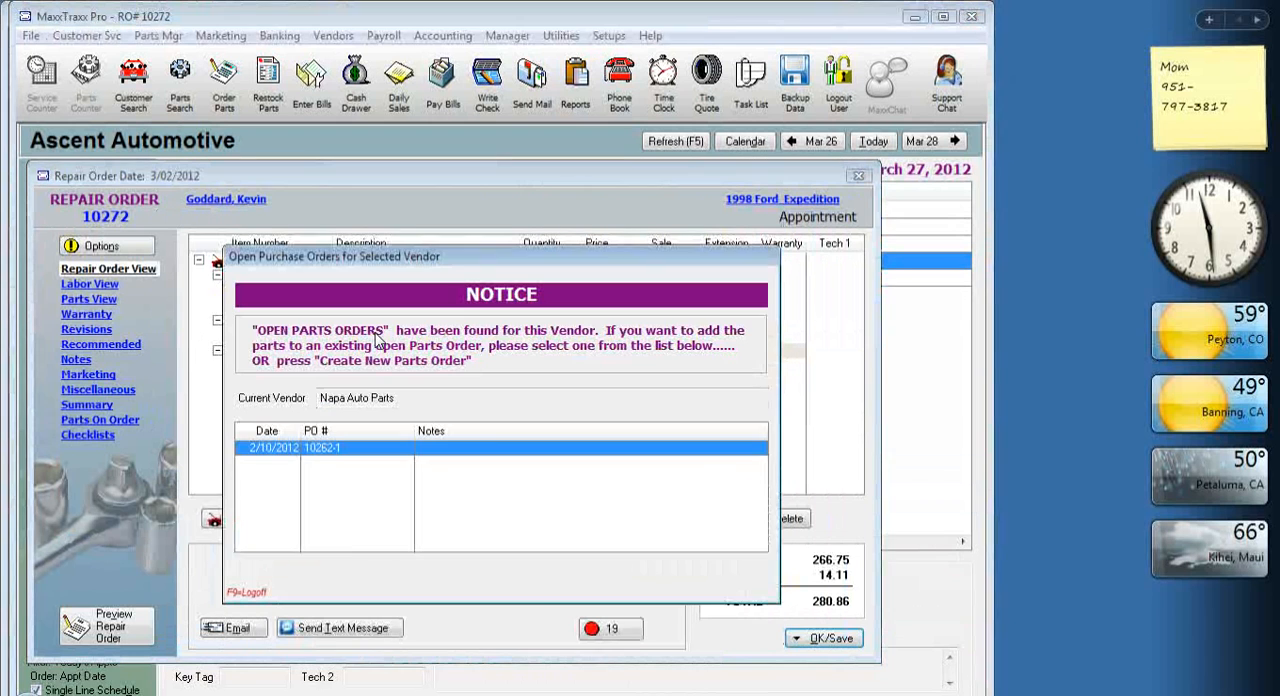
click(357, 570)
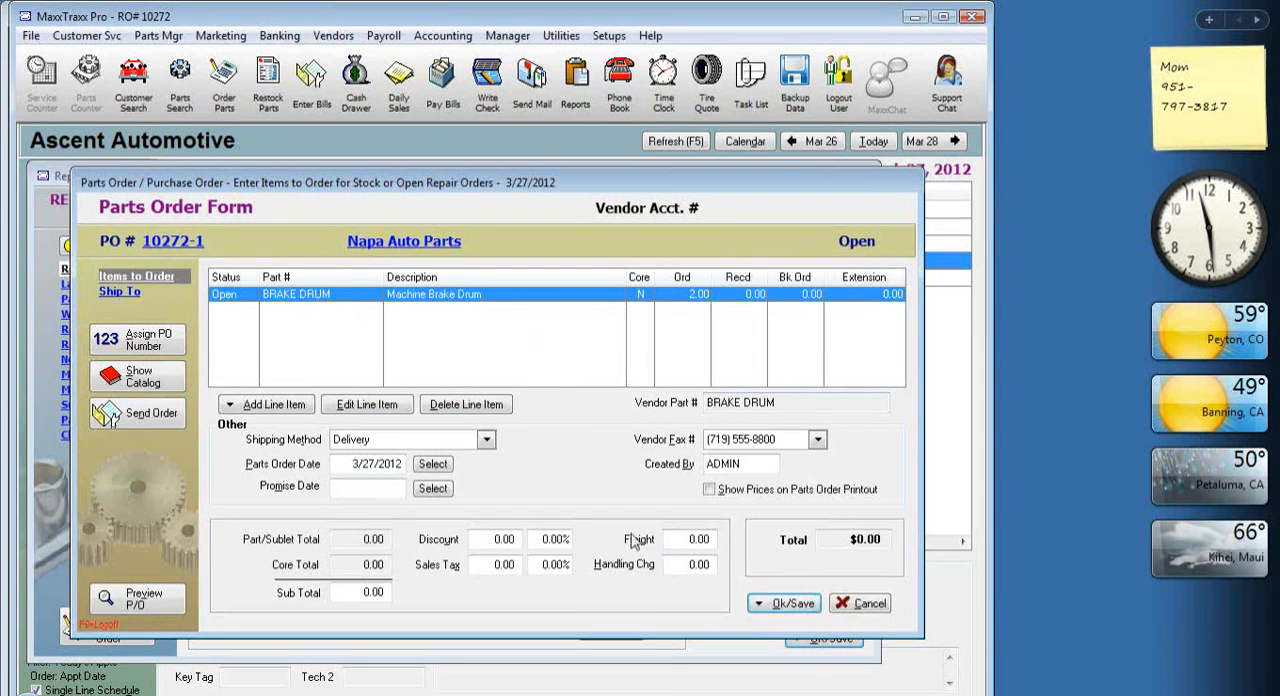
Save the brake drum parts order as an open PO and exit without ordering the fuel filter.
click(785, 603)
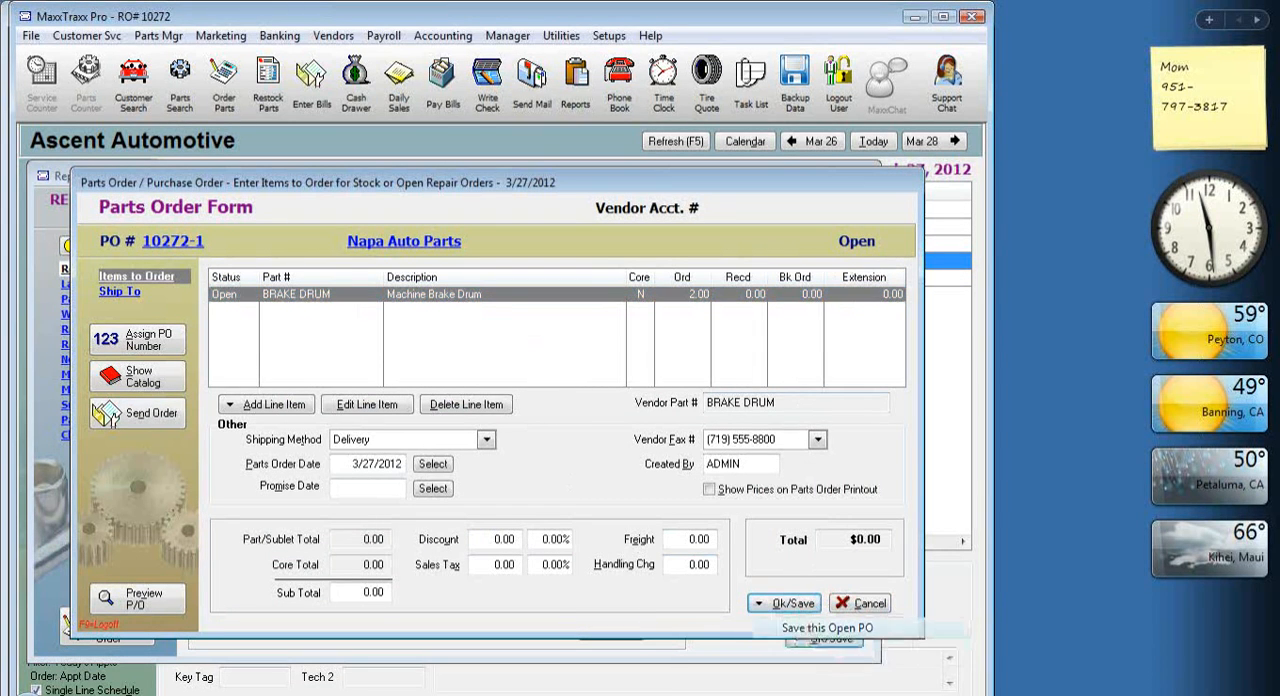
click(820, 630)
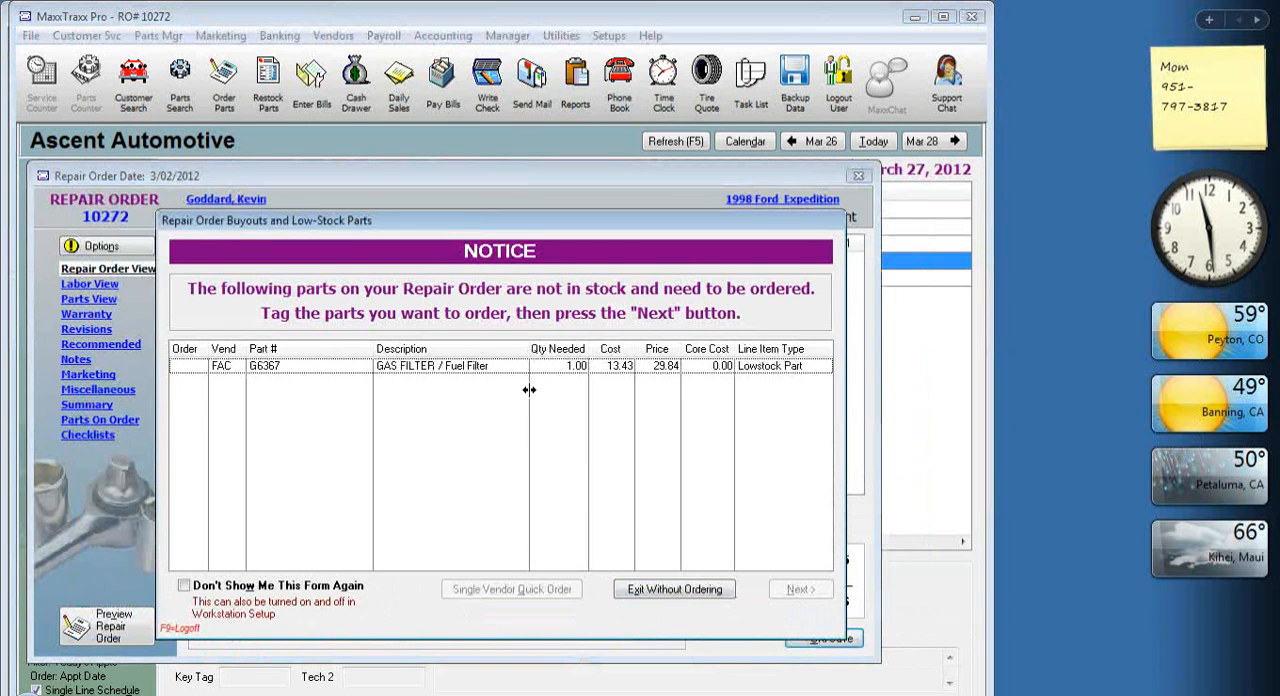
click(668, 589)
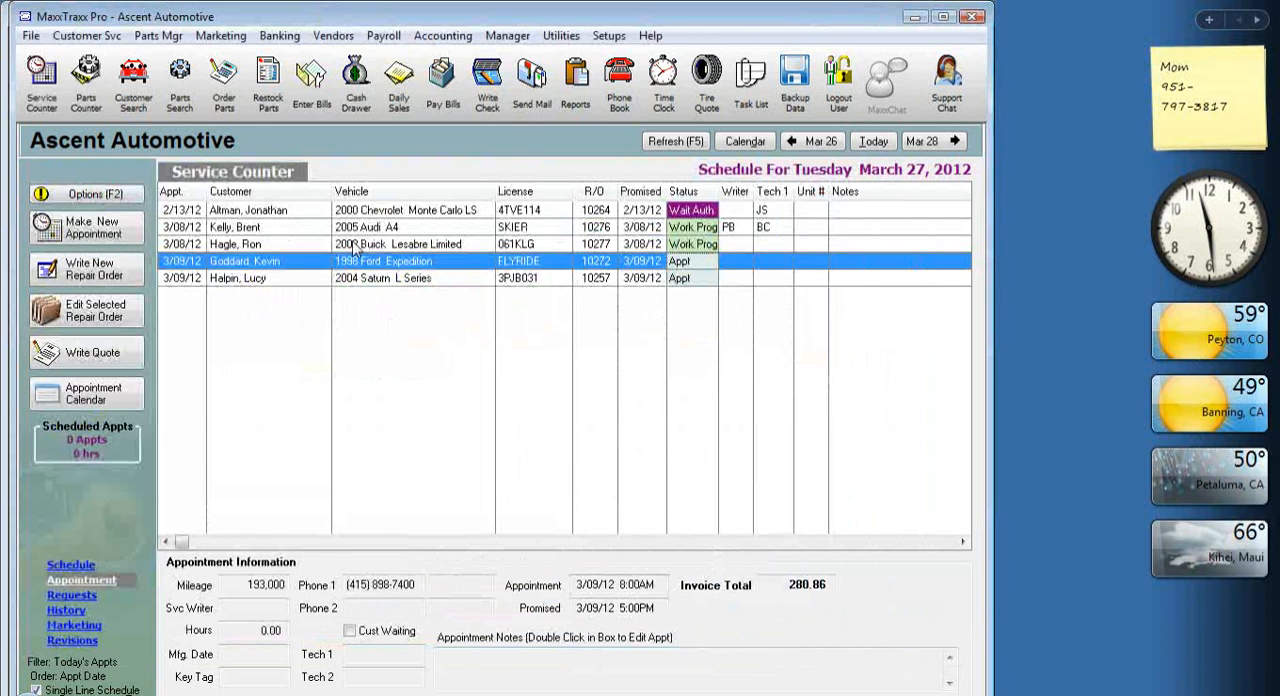
Convert the Napa Auto Parts order dated 3/27/2012 into a received vendor invoice with a target amount of 30.00.
click(220, 108)
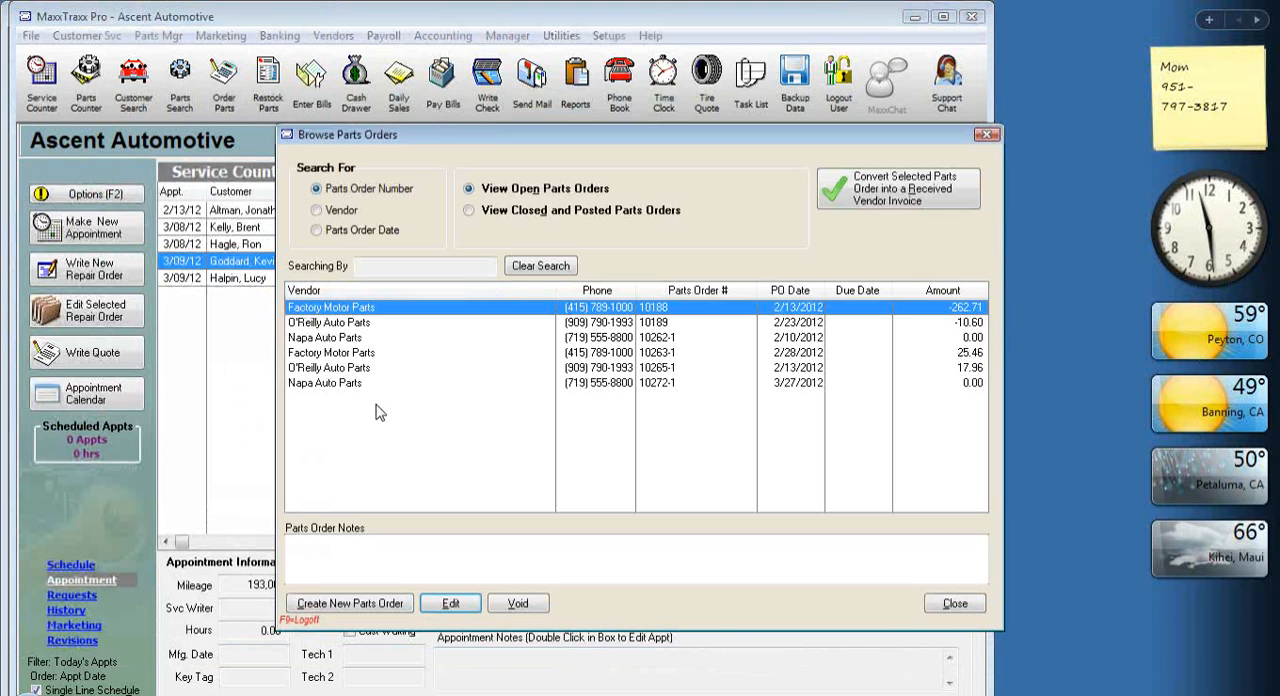
click(338, 388)
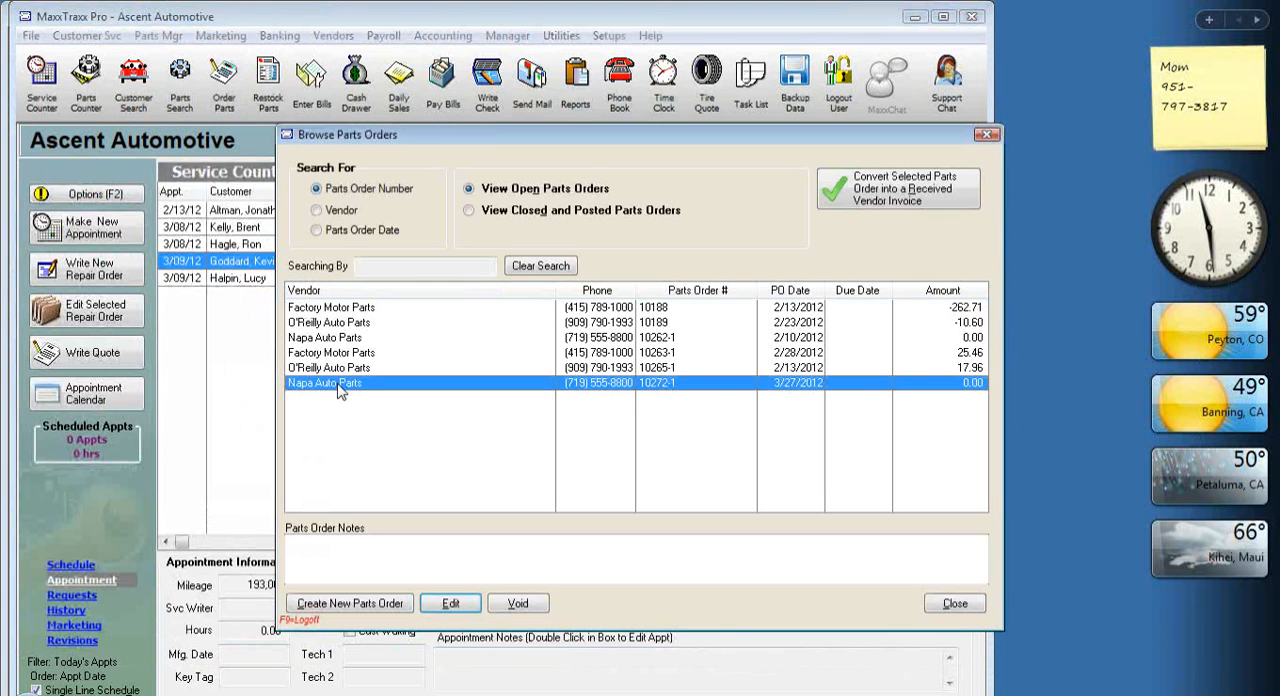
click(948, 200)
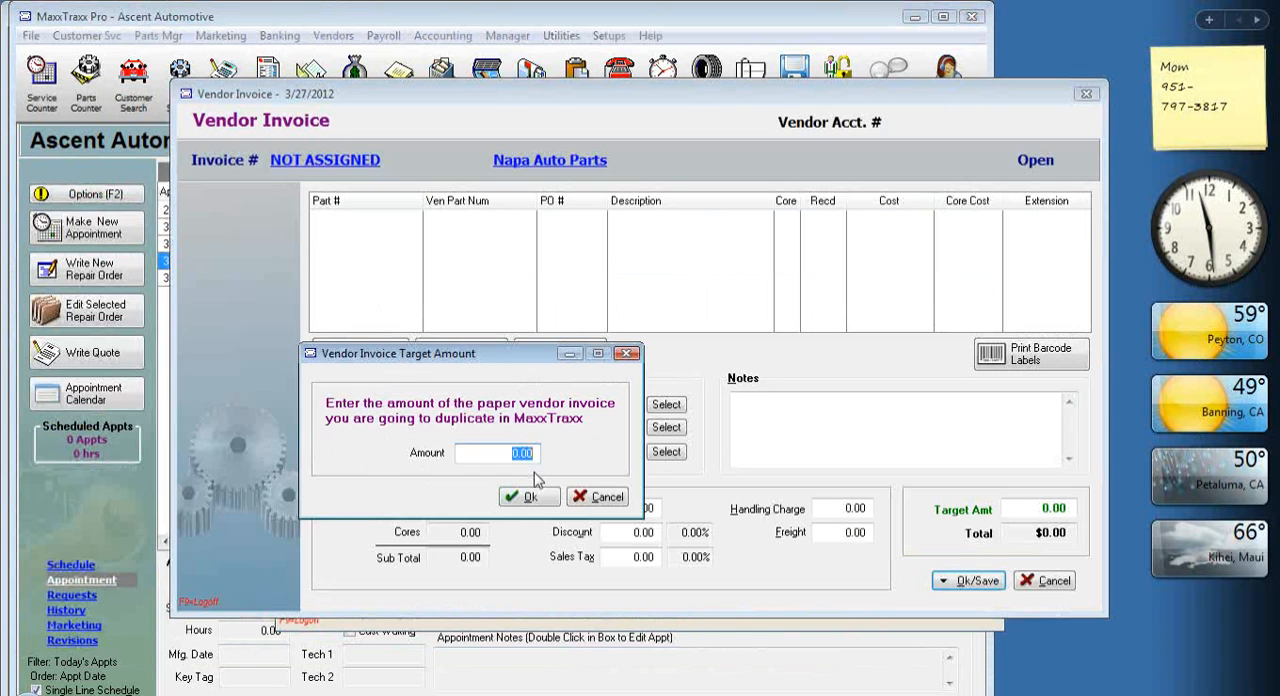
text(30)
click(527, 497)
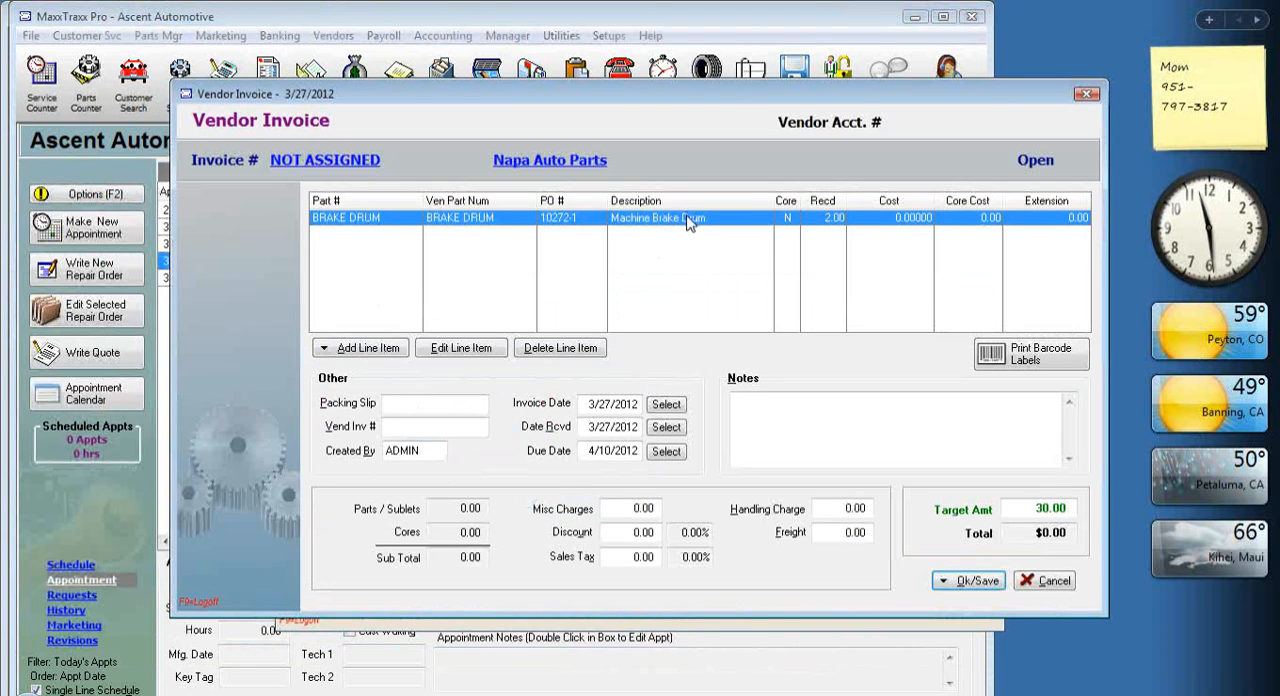
Set the Machine Brake Drum line's cost per item to 15.00, keeping it reserved for the repair order.
double_click(688, 222)
click(770, 131)
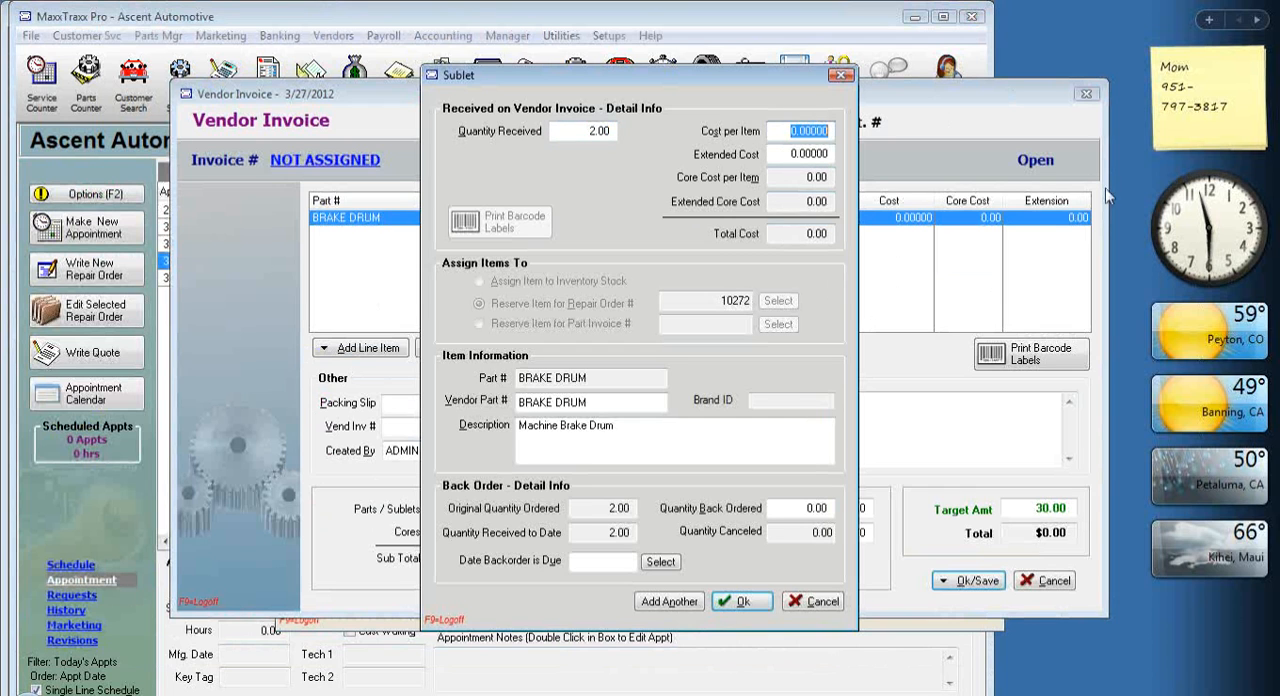
text(15)
key(Tab)
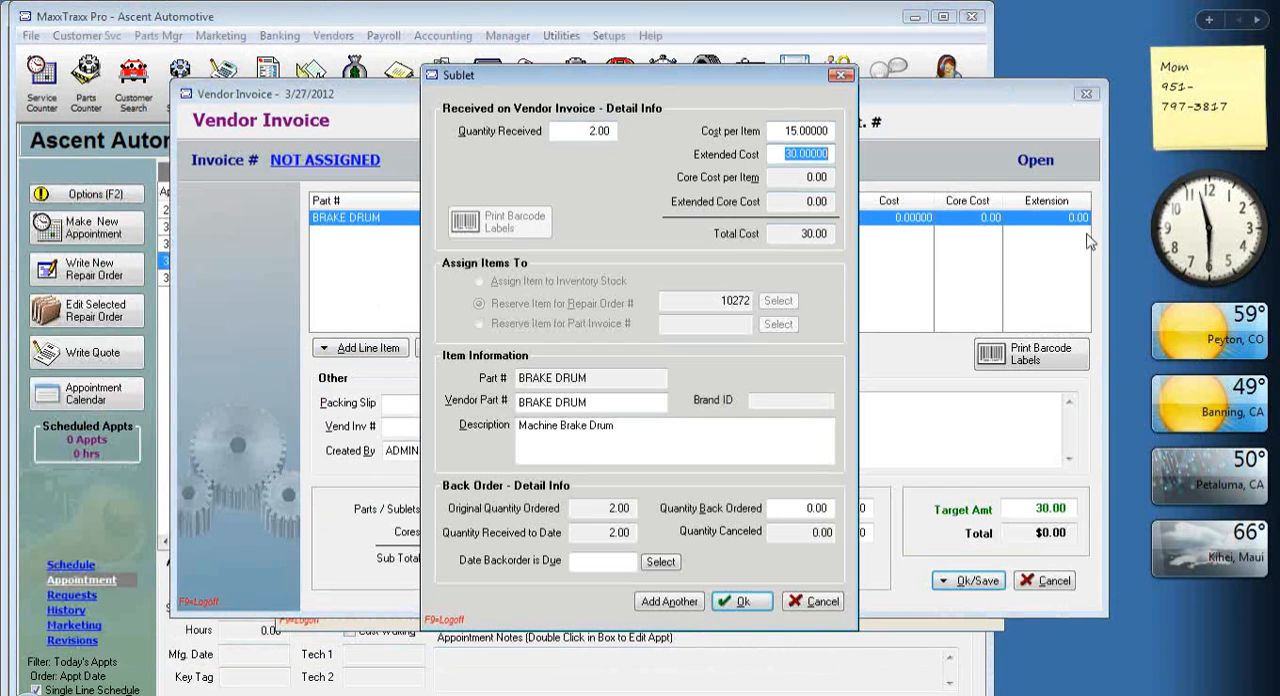
click(679, 299)
drag(679, 299, 812, 298)
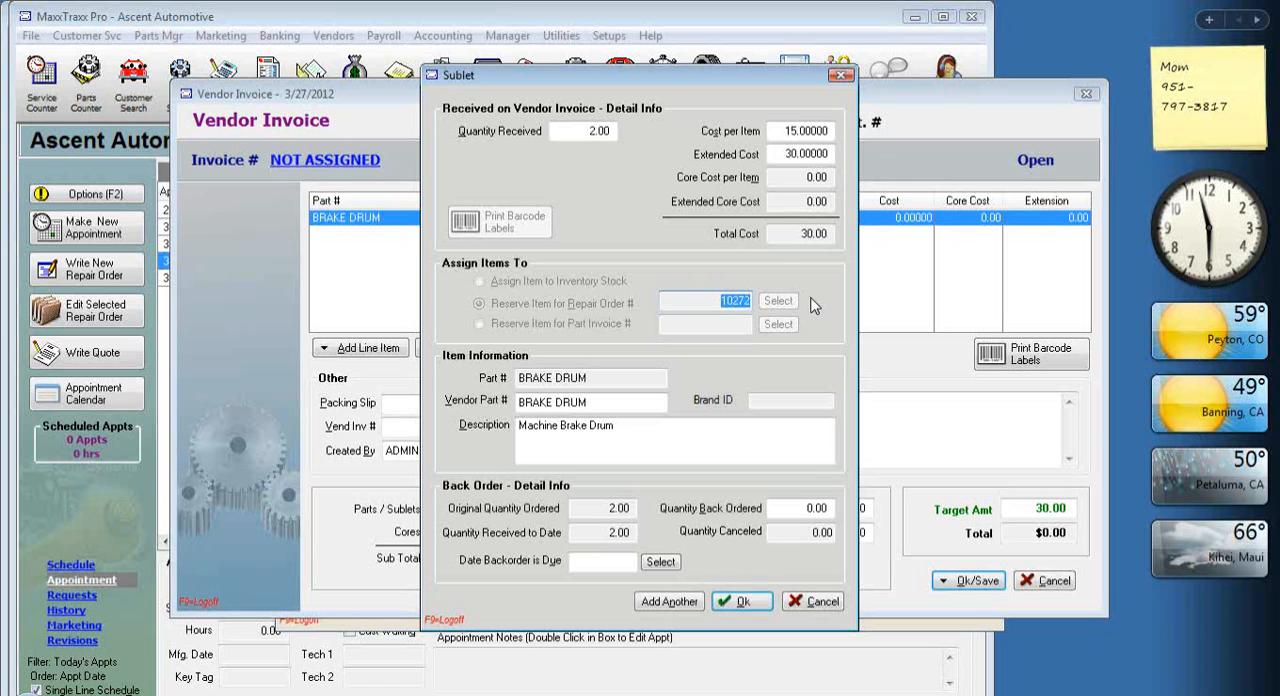
click(743, 601)
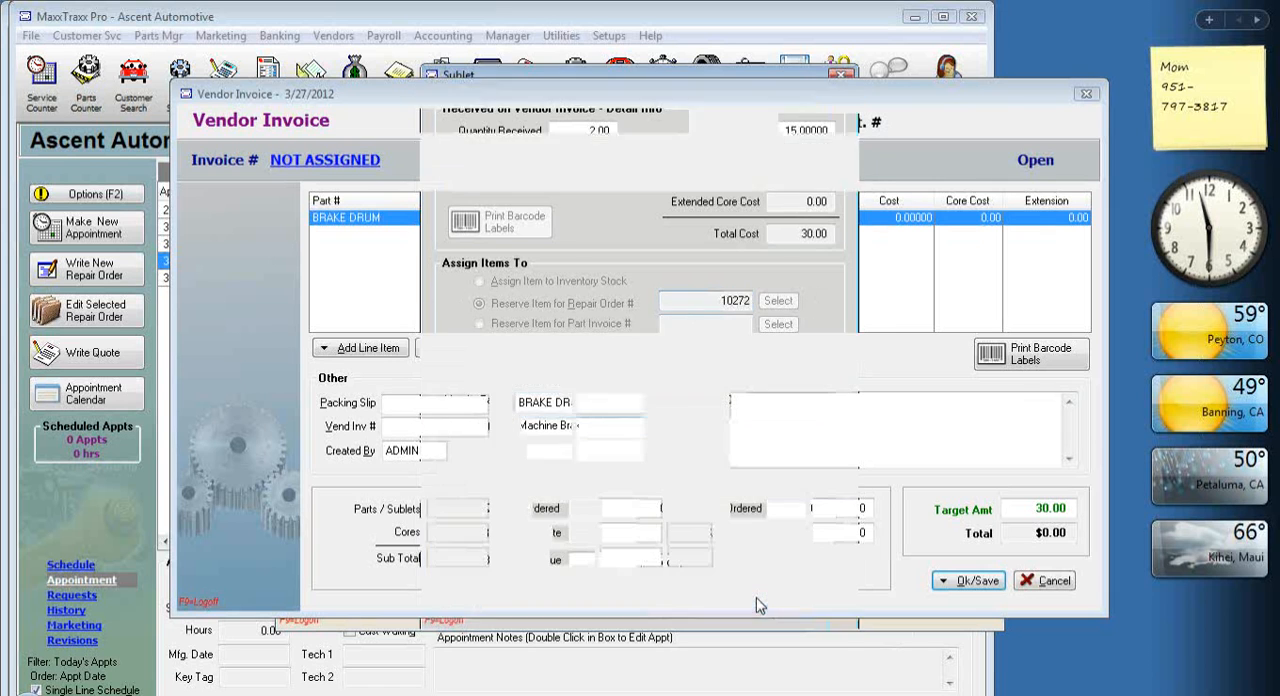
Post the vendor invoice and update inventory, entering the vendor invoice number, and close the parts orders list.
click(980, 590)
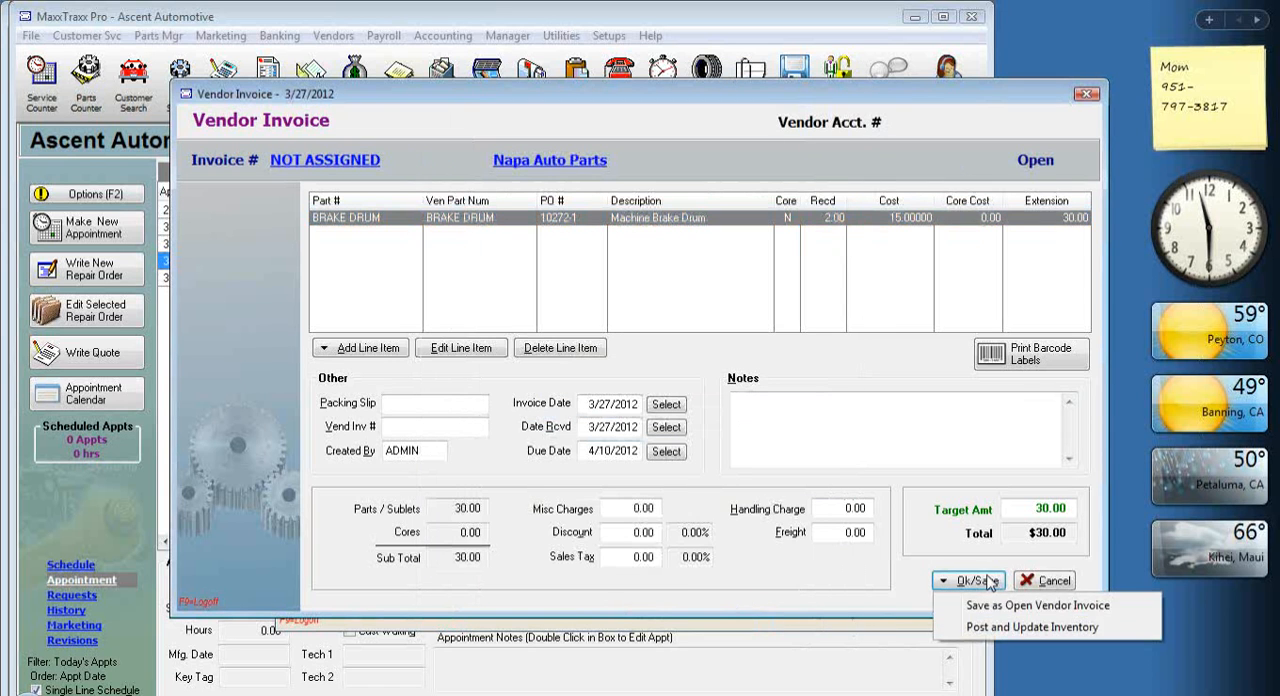
click(1022, 626)
text(6165615544)
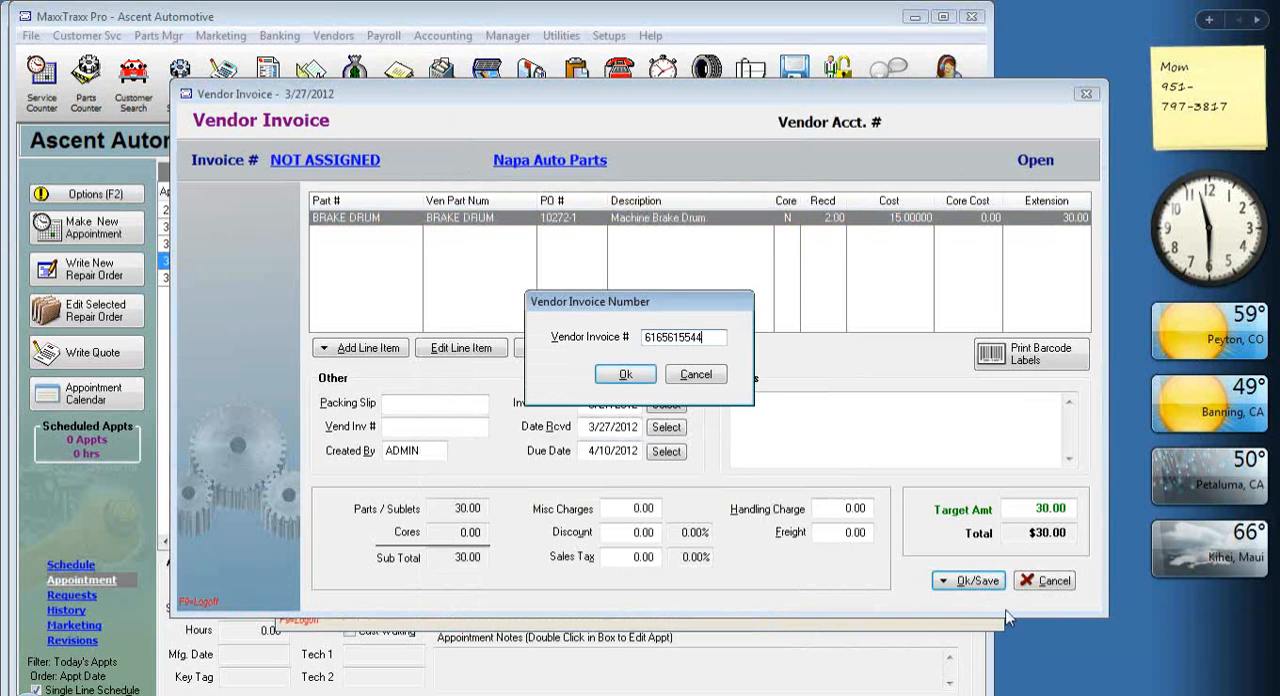
click(625, 374)
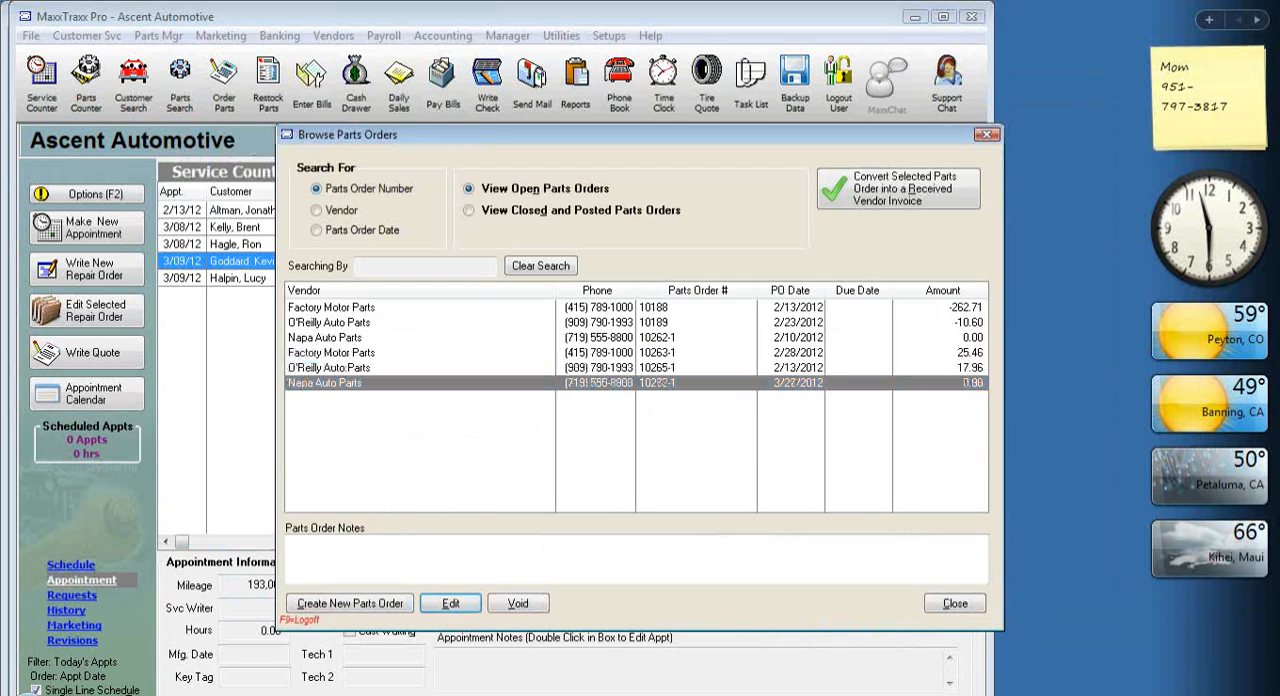
click(955, 603)
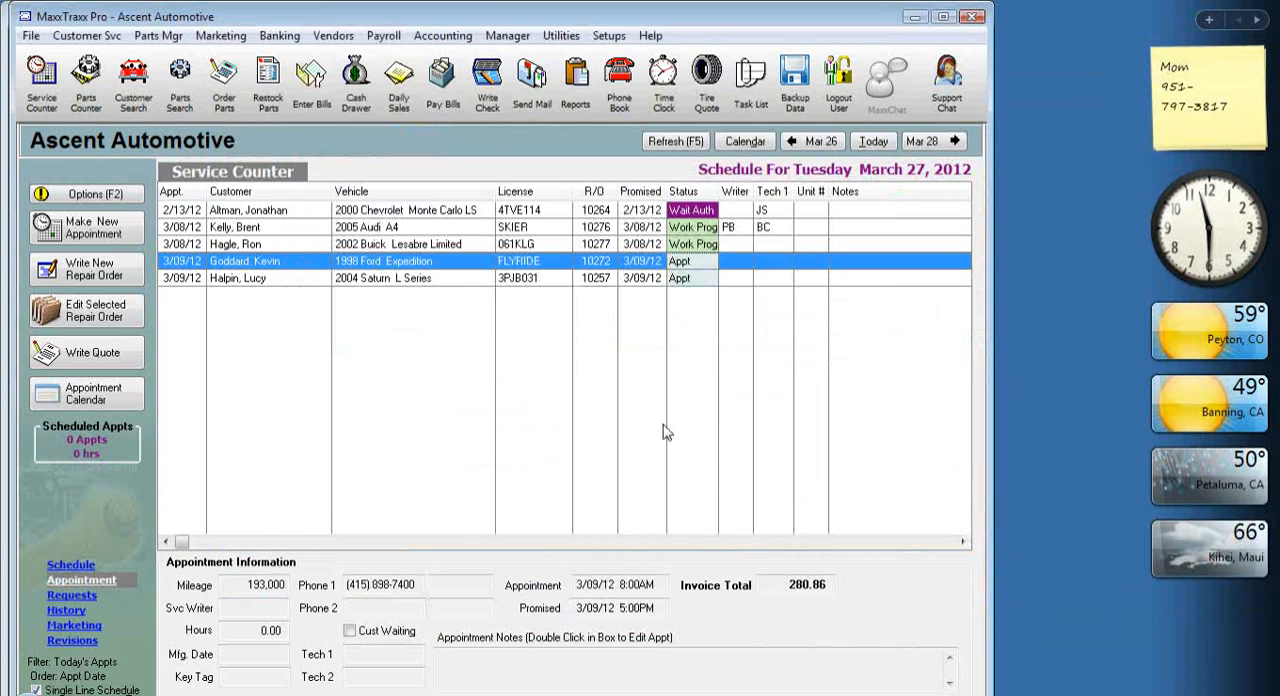
Reopen the 1998 Ford Expedition's repair order and set the Machine Brake Drum sublet's starting price to 22.00.
double_click(433, 268)
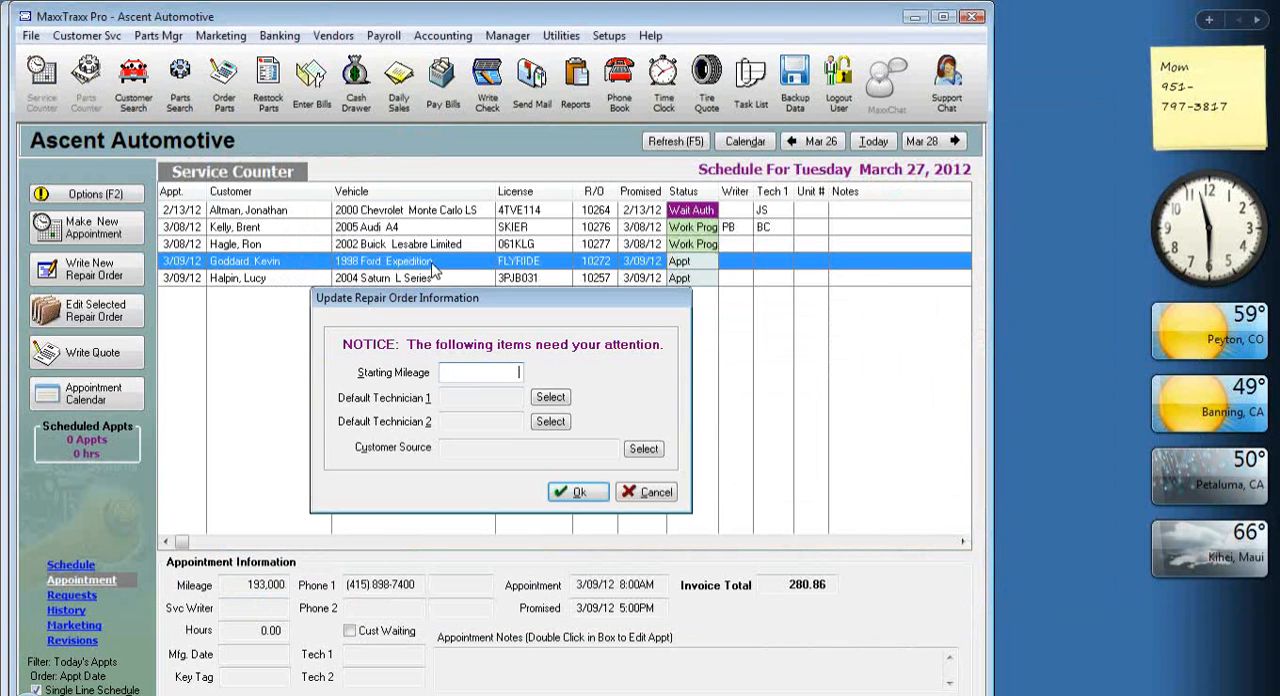
click(590, 499)
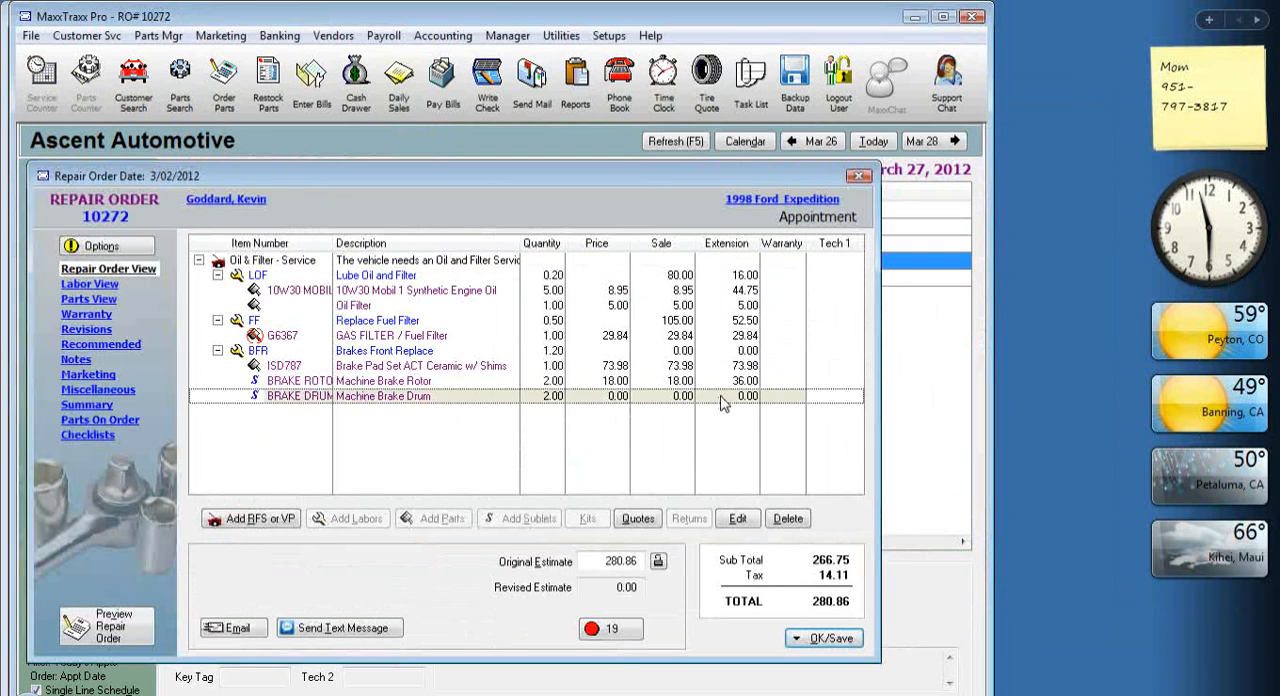
double_click(720, 398)
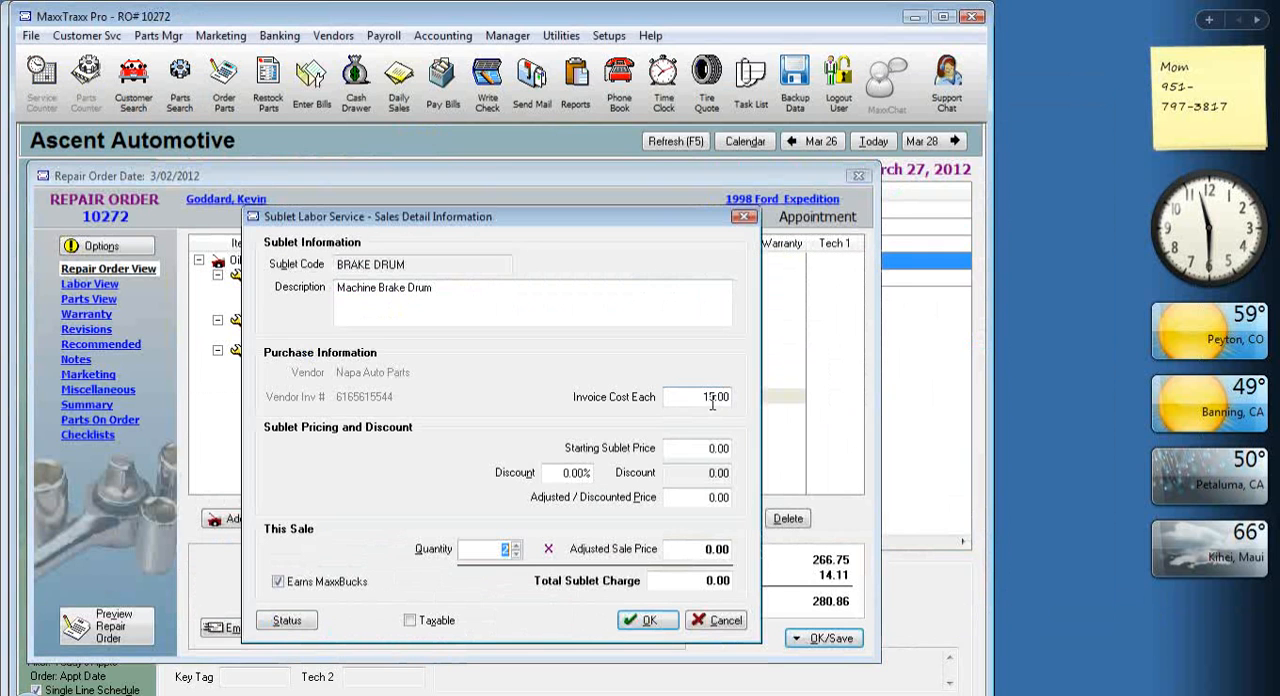
click(696, 454)
text(22)
key(Tab)
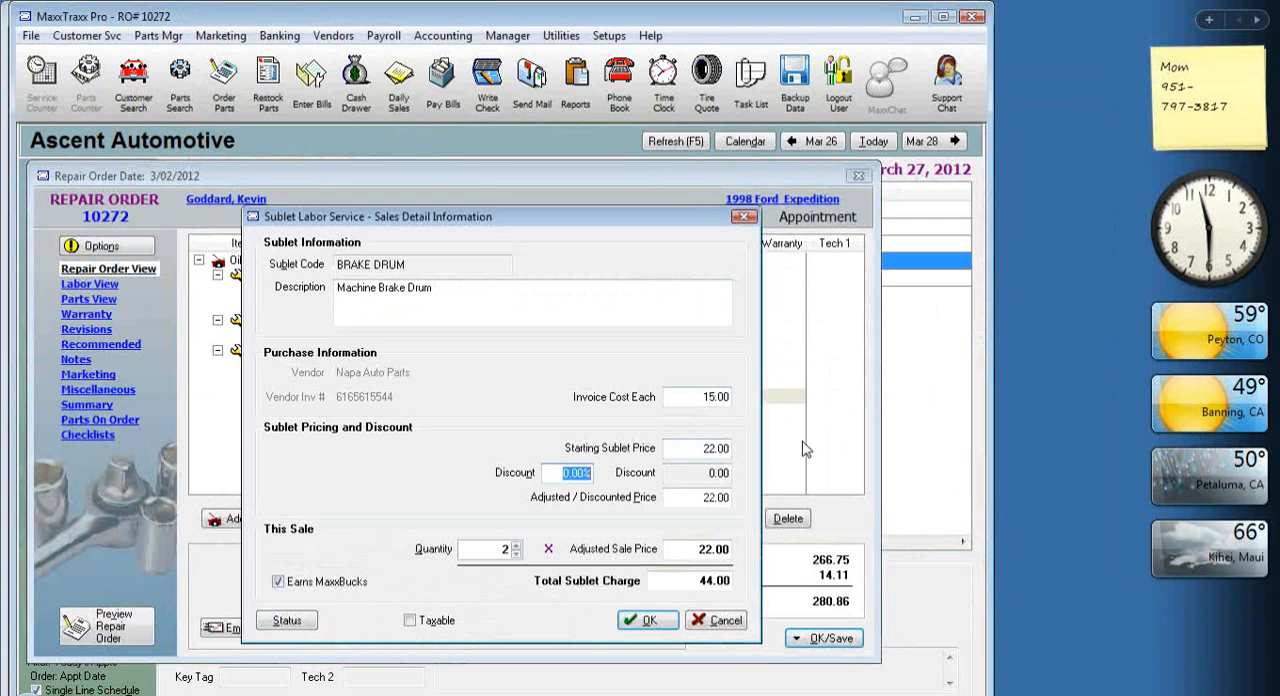
click(704, 397)
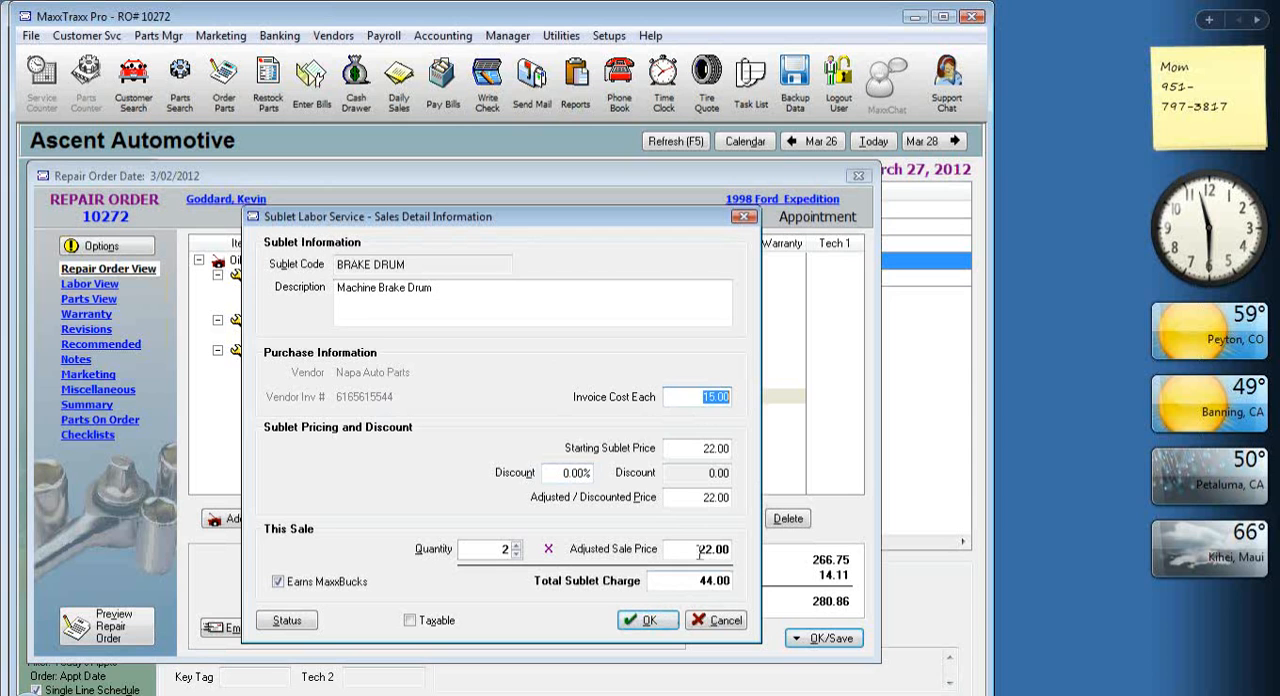
click(697, 397)
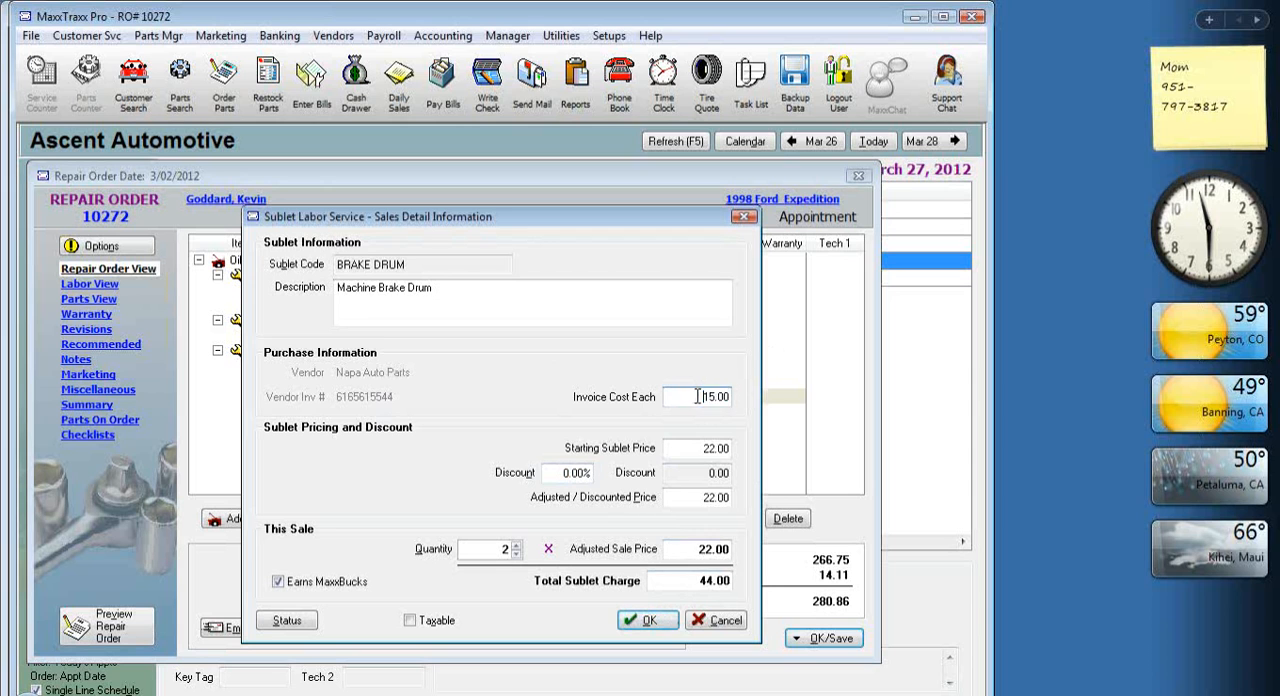
click(655, 620)
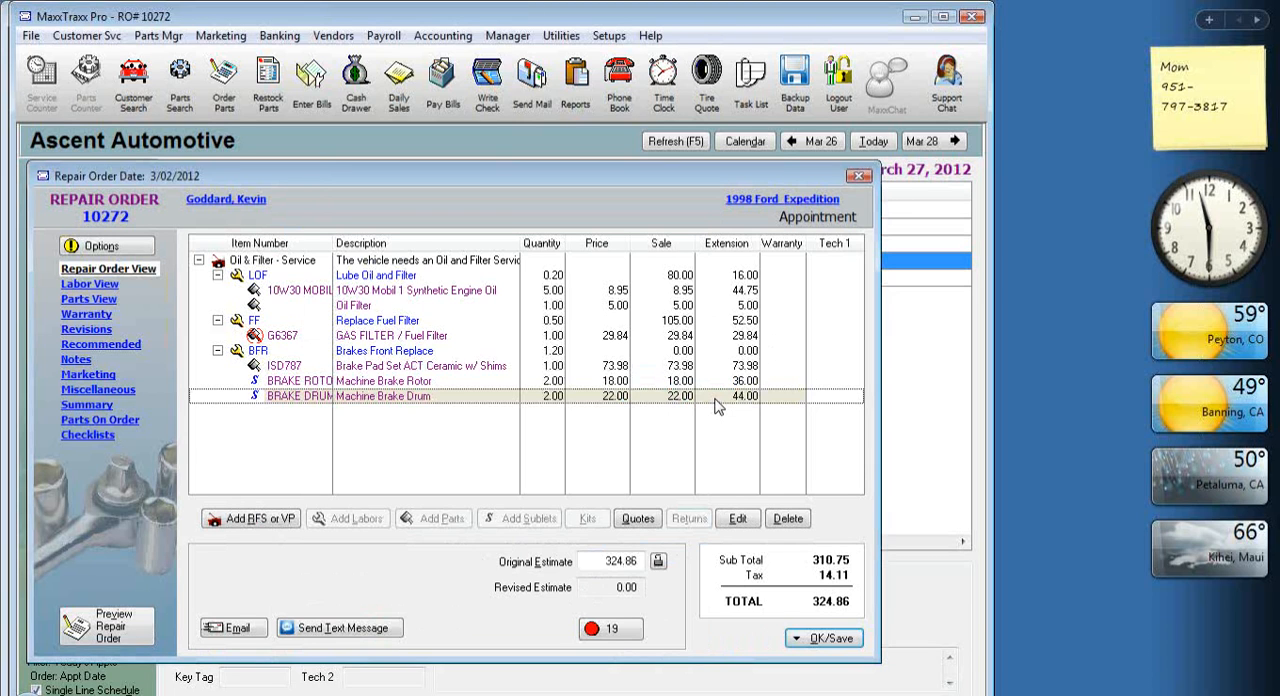
click(993, 45)
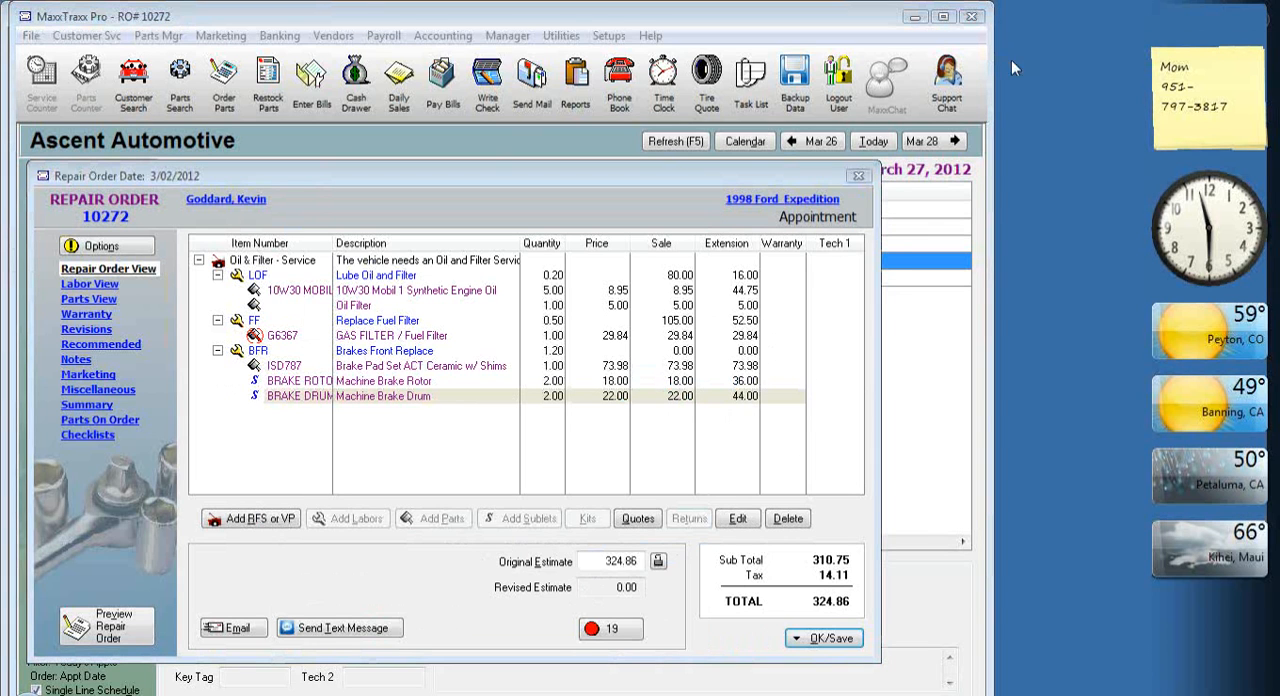